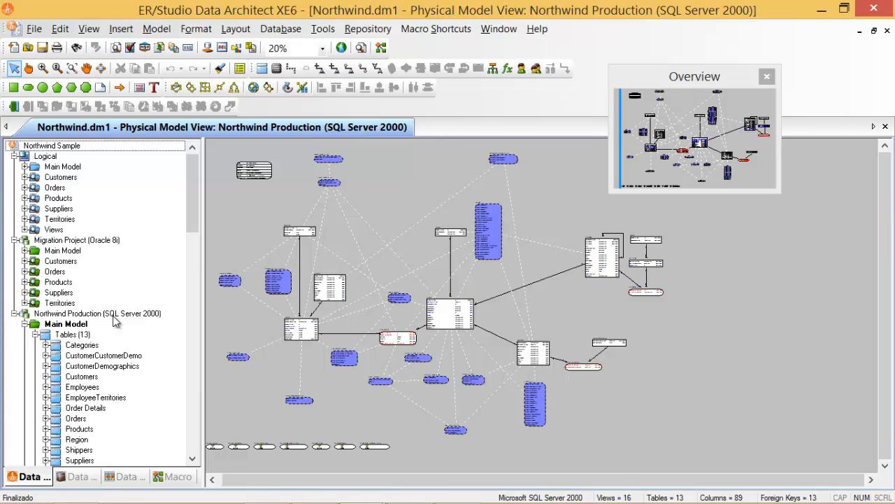
Display the Northwind data dictionary and create a new data model drawn as Relational.
left_click_drag(195, 230, 193, 250)
left_click(76, 481)
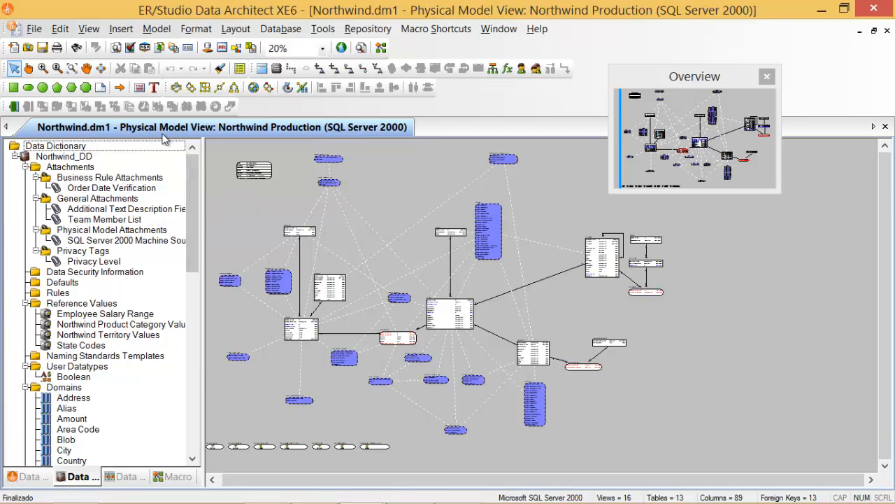
left_click(14, 47)
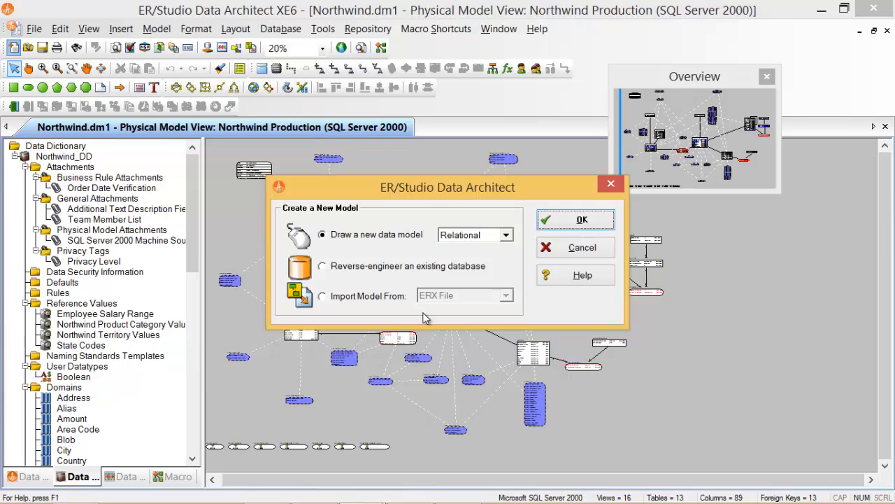
left_click(568, 221)
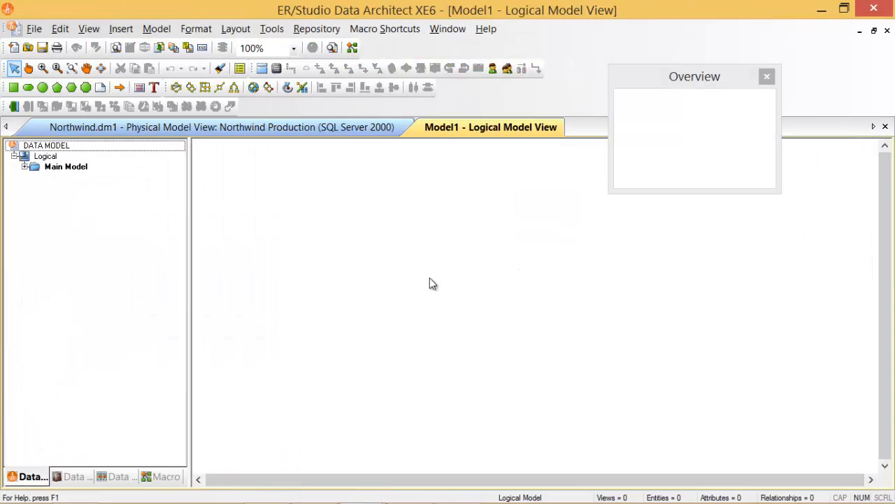
Examine the new model's Main Model object types and the default folders of its data dictionary.
left_click(25, 166)
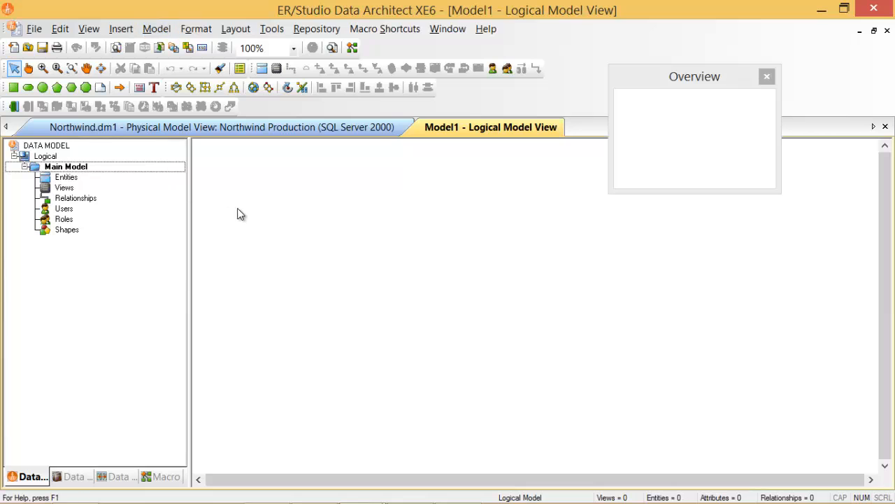
left_click(82, 478)
left_click(58, 148)
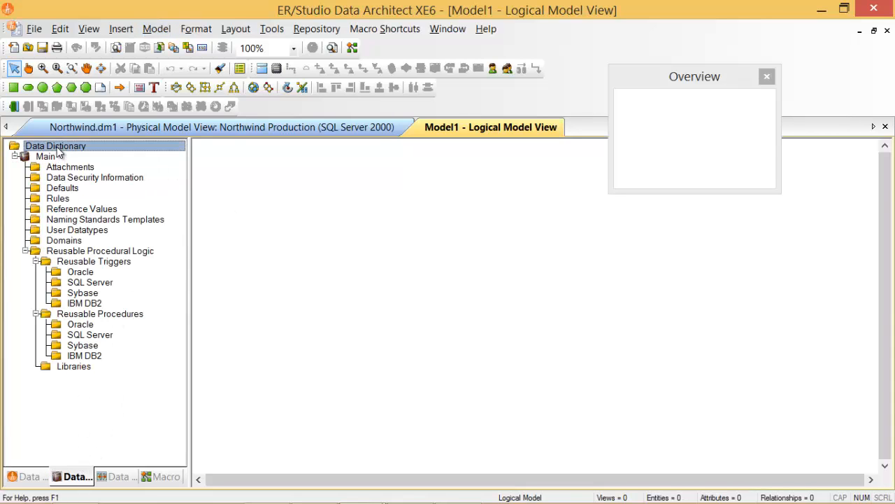
right_click(58, 150)
left_click(43, 157)
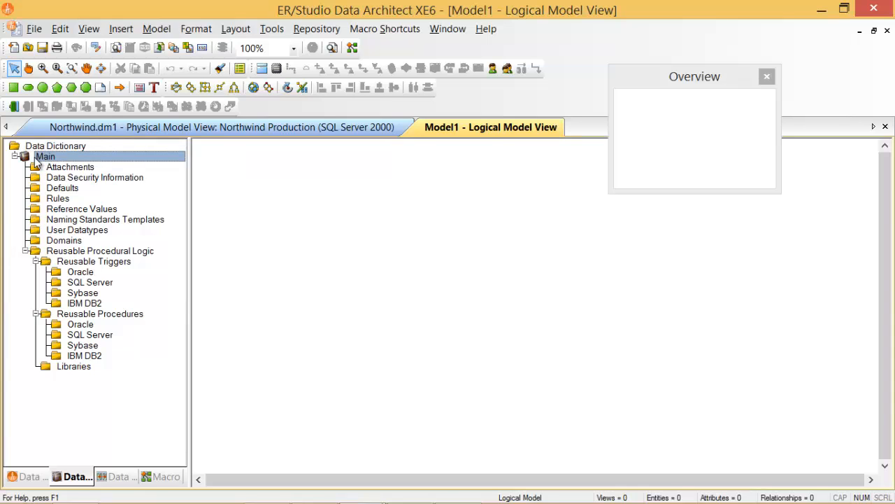
left_click(30, 477)
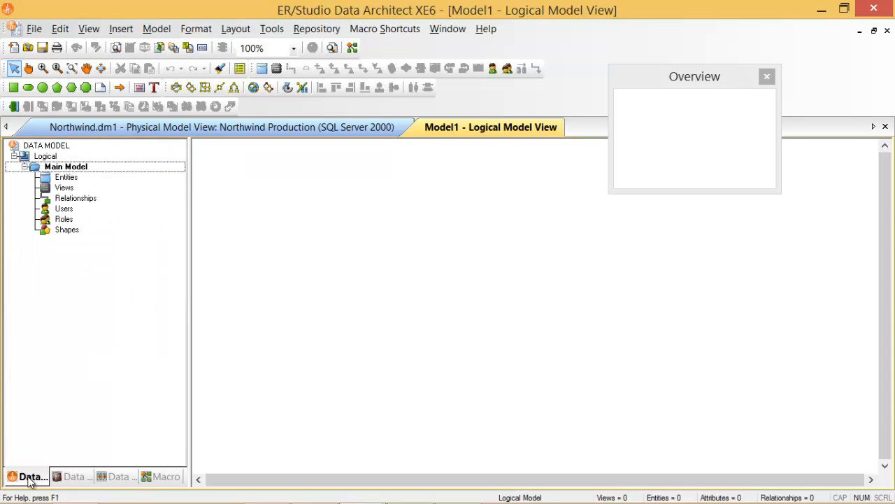
left_click(70, 478)
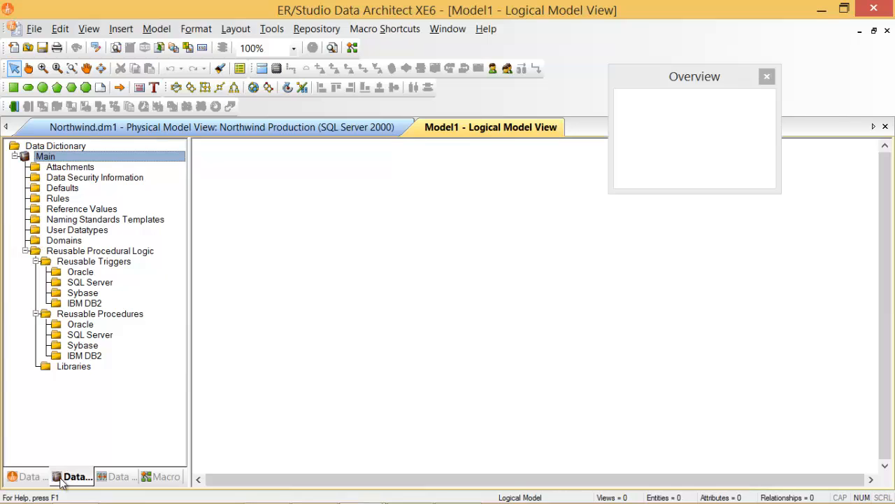
left_click(31, 478)
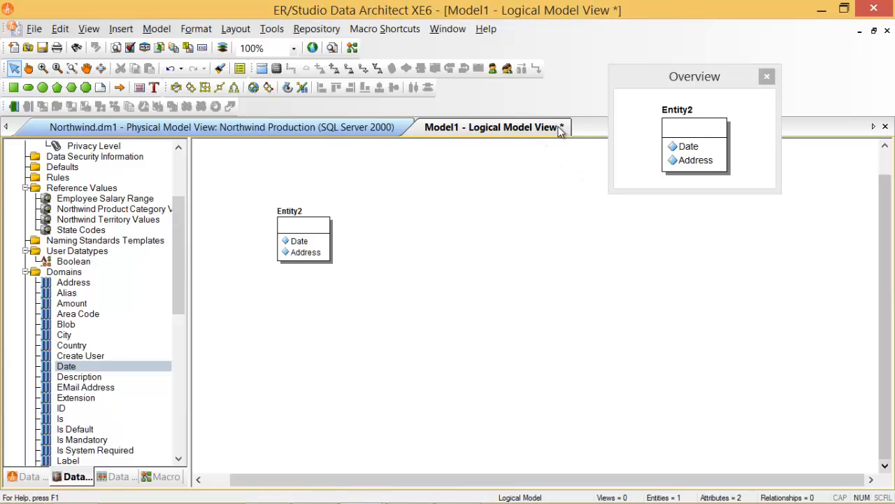
Close Model1 without saving its changes.
left_click(885, 126)
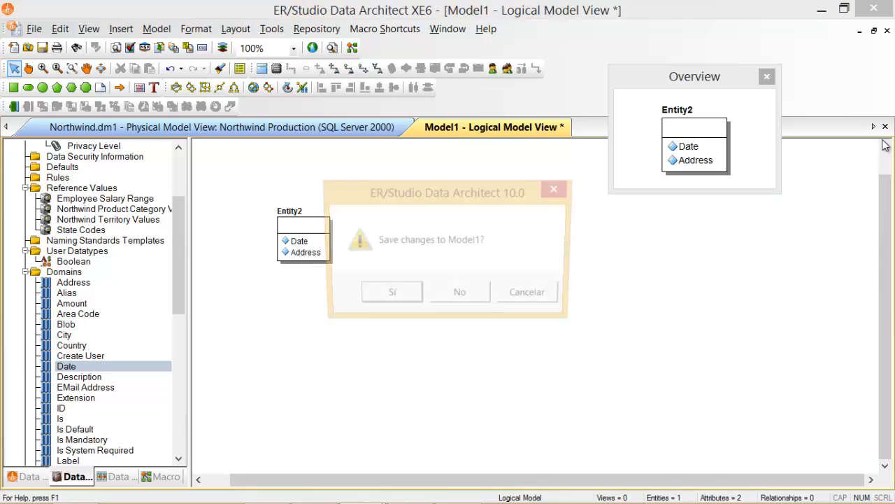
left_click(480, 297)
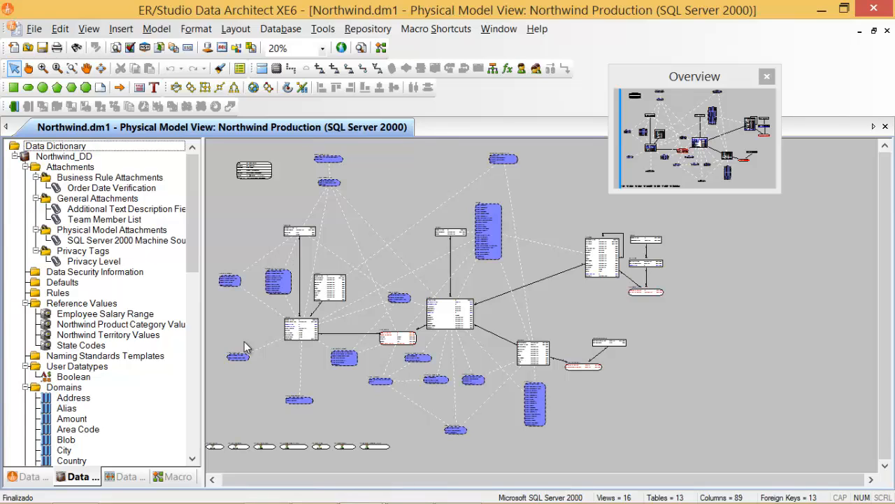
Review the attachments, reference values, user datatypes and domains in the Northwind_DD dictionary alongside the Northwind model tree.
left_click(196, 298)
left_click_drag(195, 298, 195, 250)
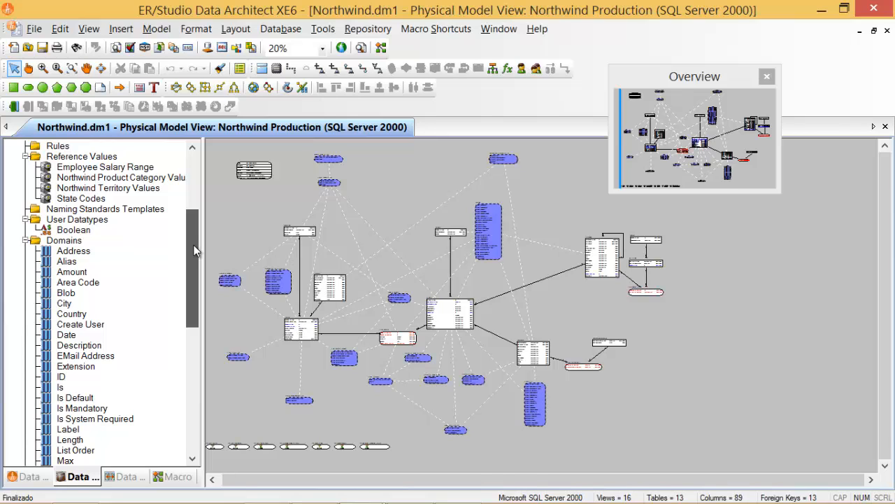
left_click_drag(194, 250, 194, 184)
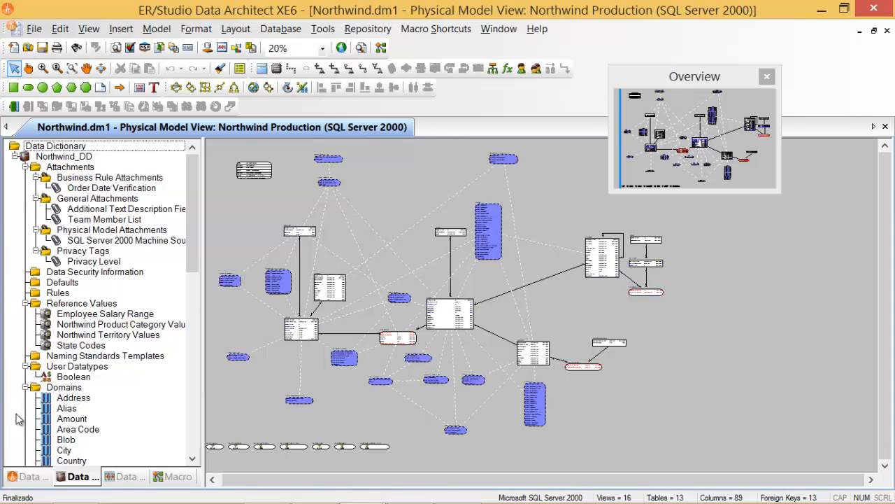
left_click(28, 478)
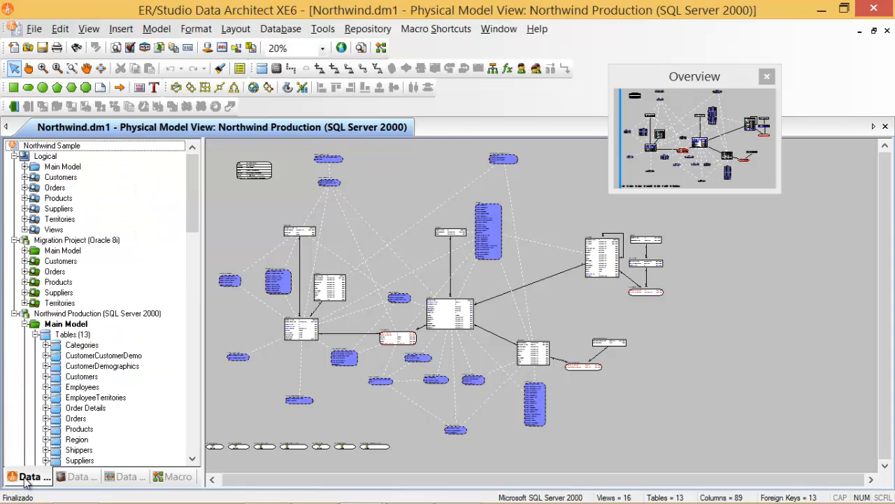
left_click(75, 478)
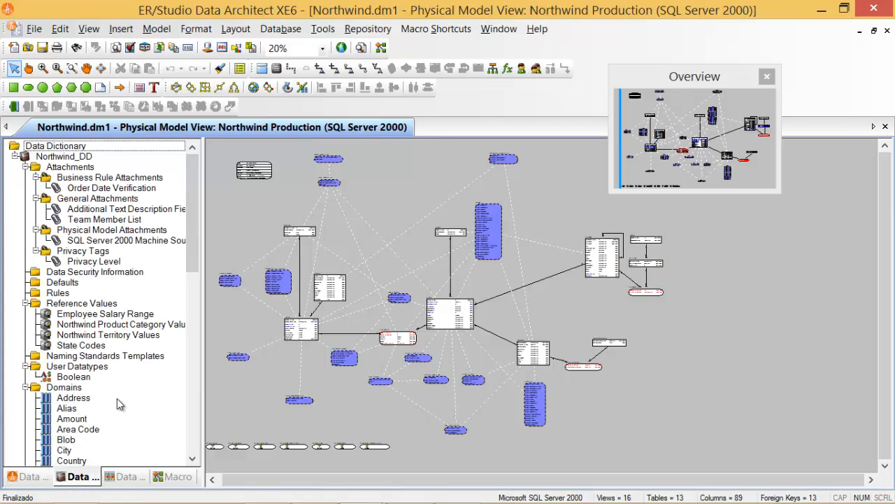
left_click_drag(191, 199, 193, 193)
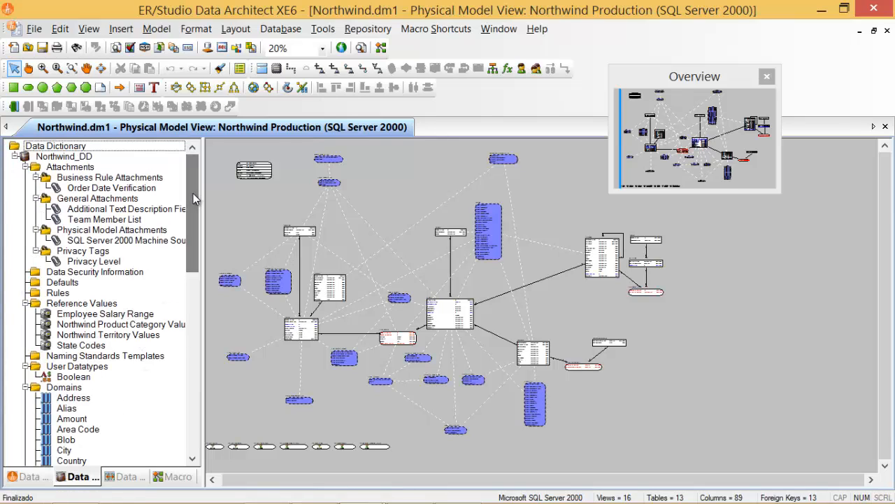
Open the Order Date Verification business rule attachment from the data dictionary and read its name and description.
left_click(70, 167)
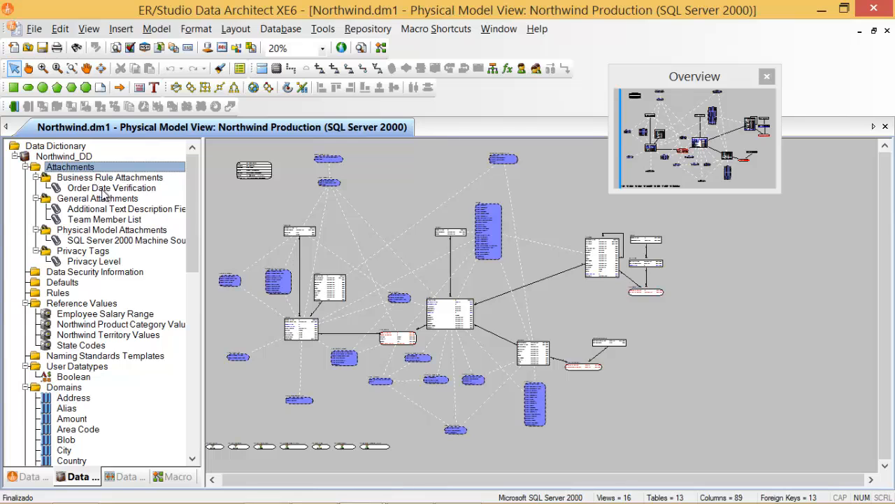
left_click(104, 189)
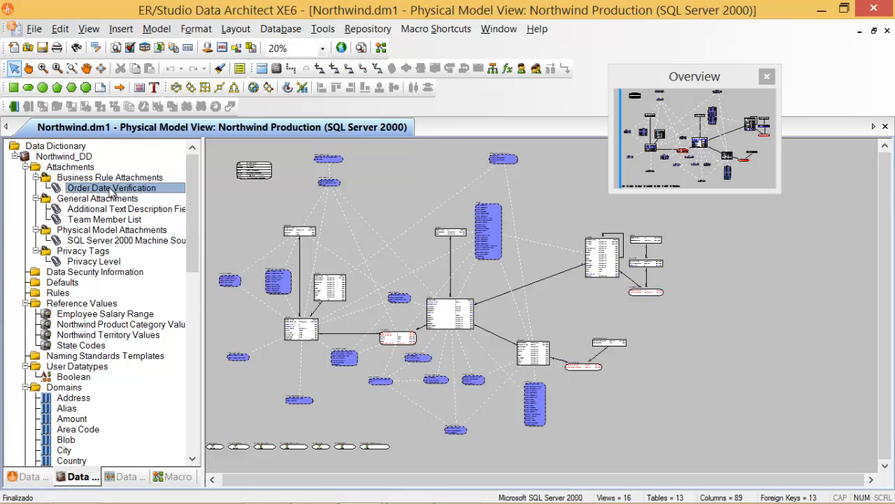
double_click(111, 189)
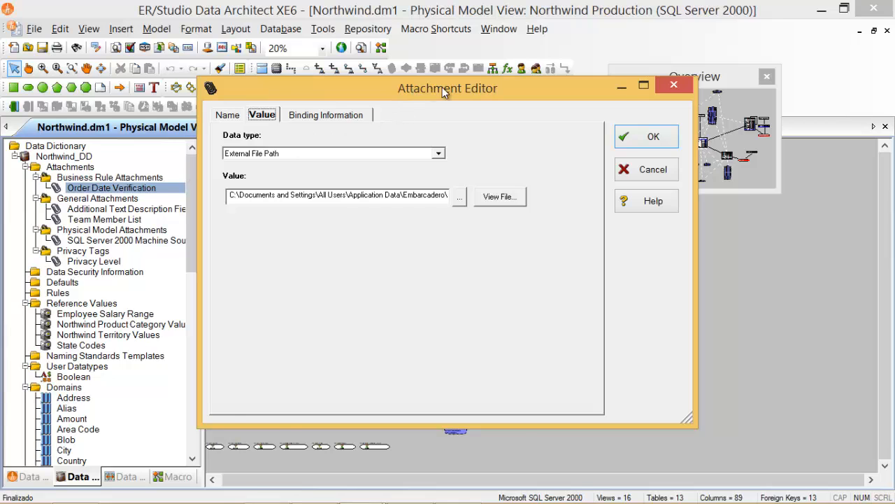
left_click_drag(442, 86, 479, 104)
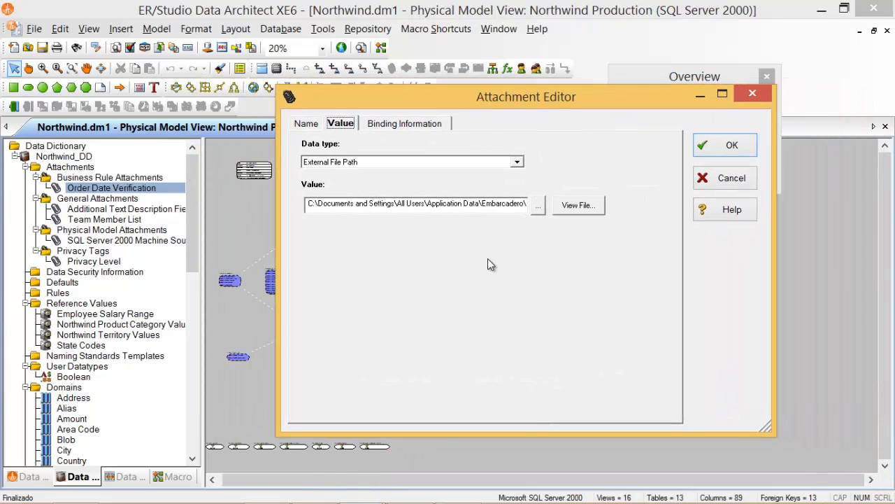
left_click(305, 125)
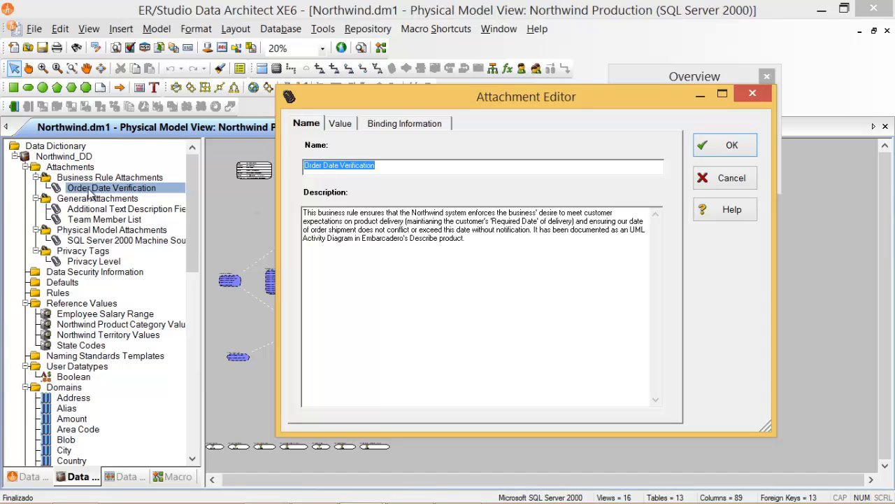
mouse_move(567, 100)
left_mouse_down()
mouse_move(549, 135)
mouse_move(566, 100)
left_mouse_up()
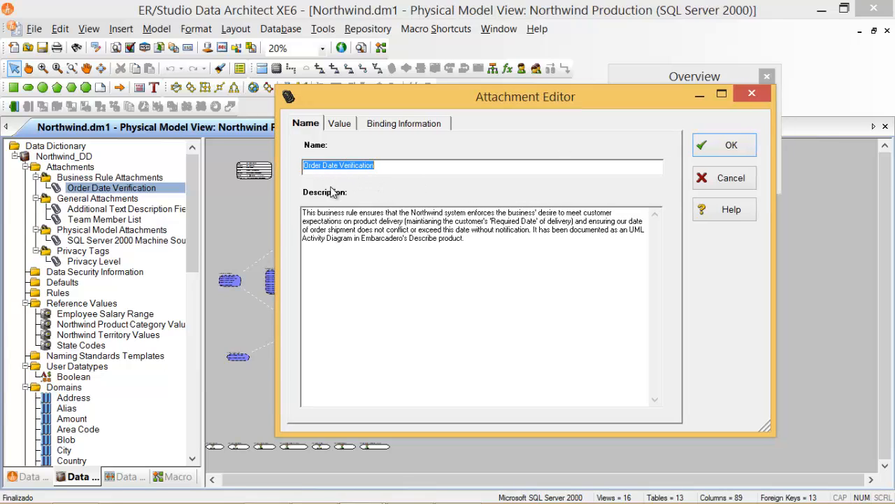
left_click_drag(493, 102, 487, 111)
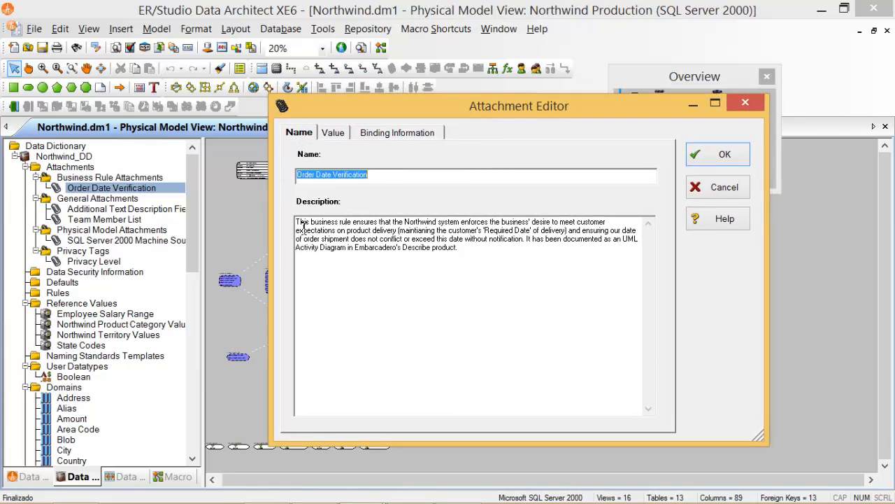
mouse_move(297, 224)
left_mouse_down()
mouse_move(475, 242)
mouse_move(472, 255)
mouse_move(282, 224)
left_mouse_up()
left_click(475, 253)
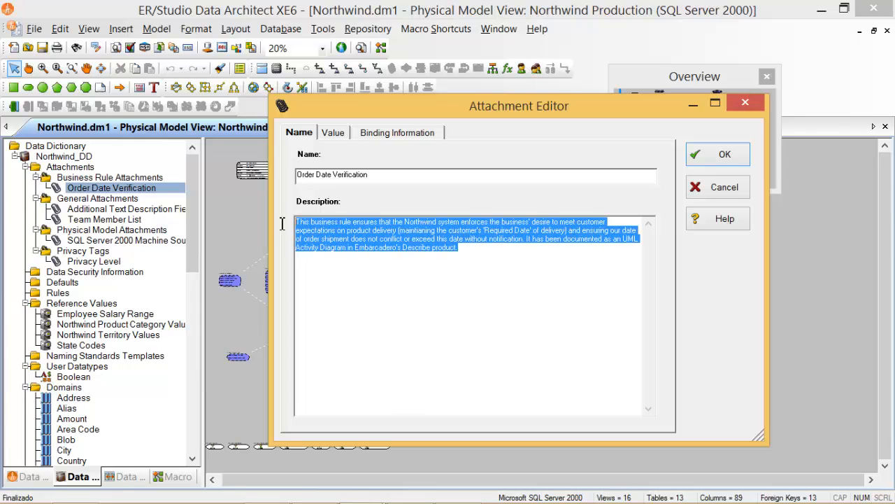
left_click(480, 258)
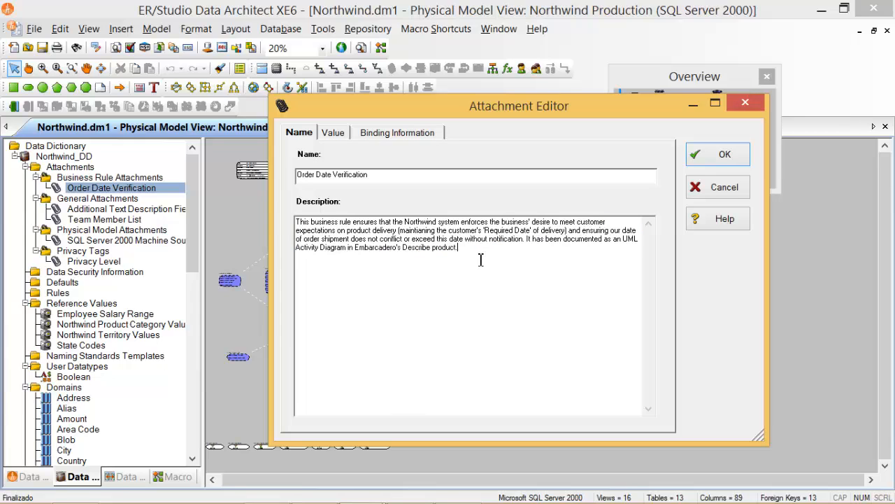
Review the data types available for the Order Date Verification attachment's value, keeping External File Path.
left_click(334, 137)
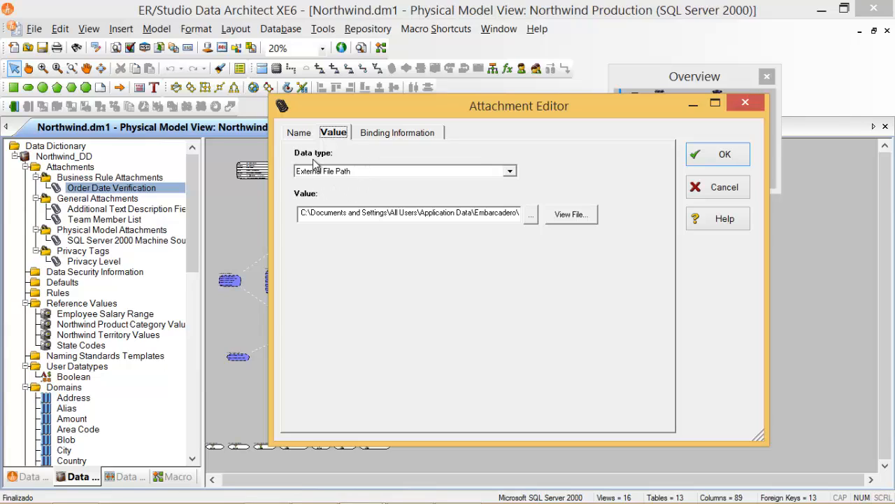
left_click(510, 171)
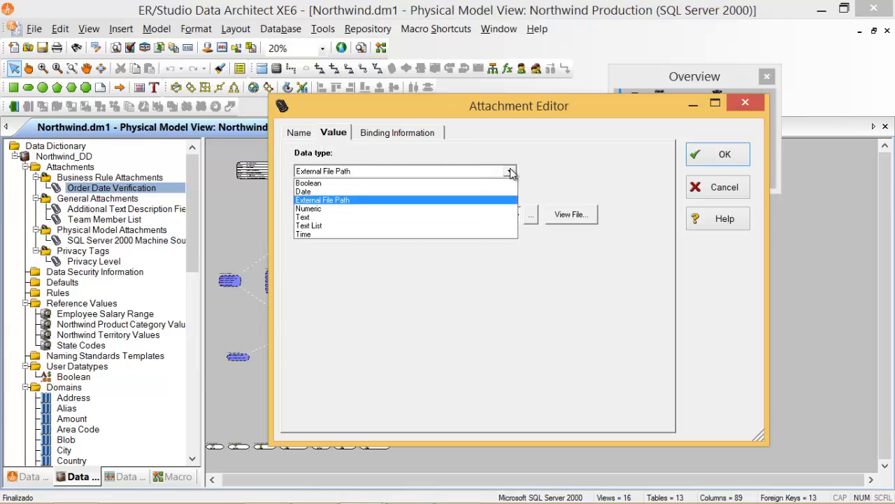
left_click(511, 174)
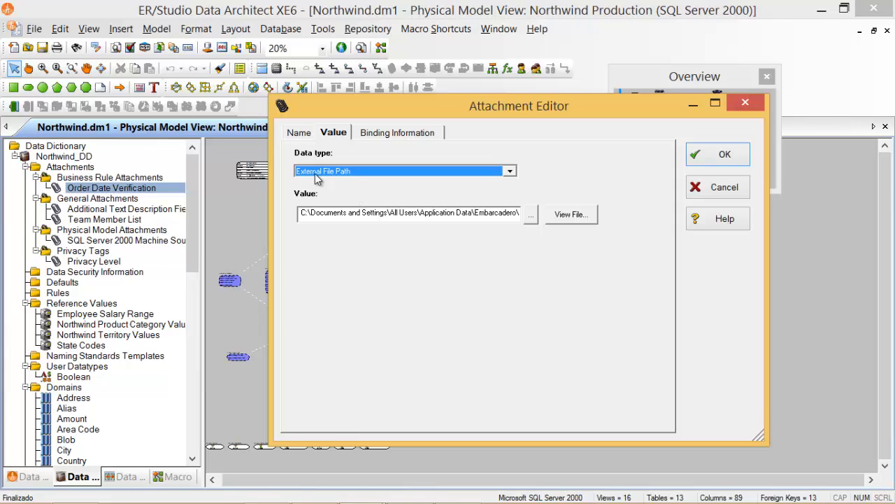
left_click(510, 172)
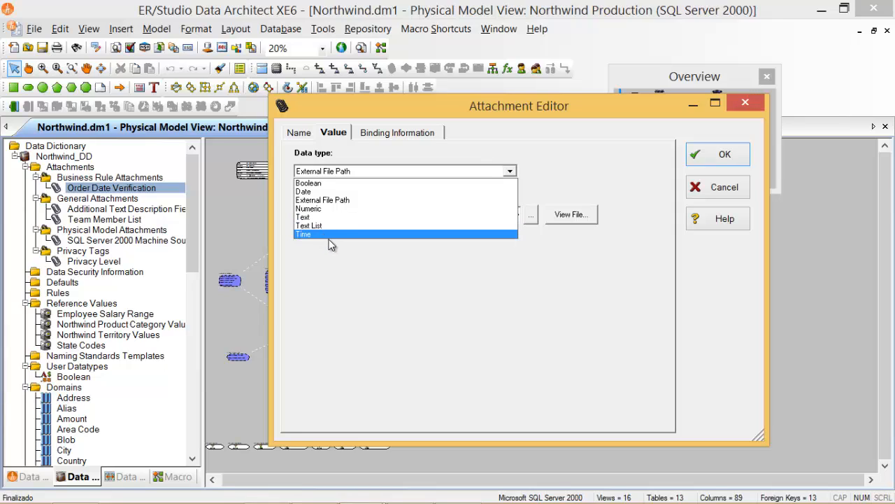
left_click(358, 204)
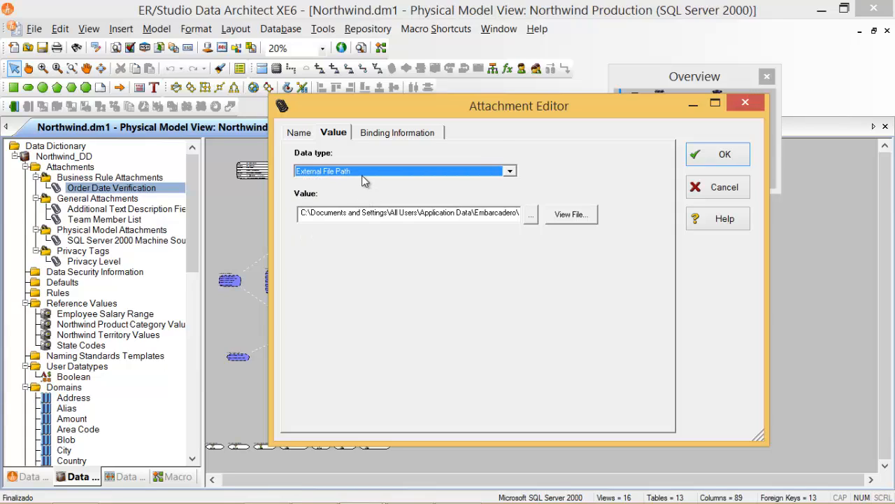
Try to view the external file at the path stored in the Order Date Verification attachment.
left_click_drag(301, 213, 534, 212)
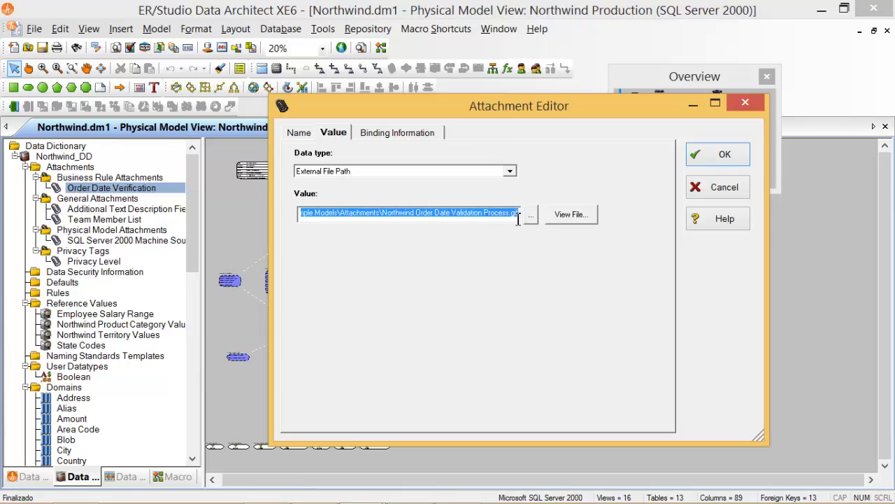
left_click(564, 216)
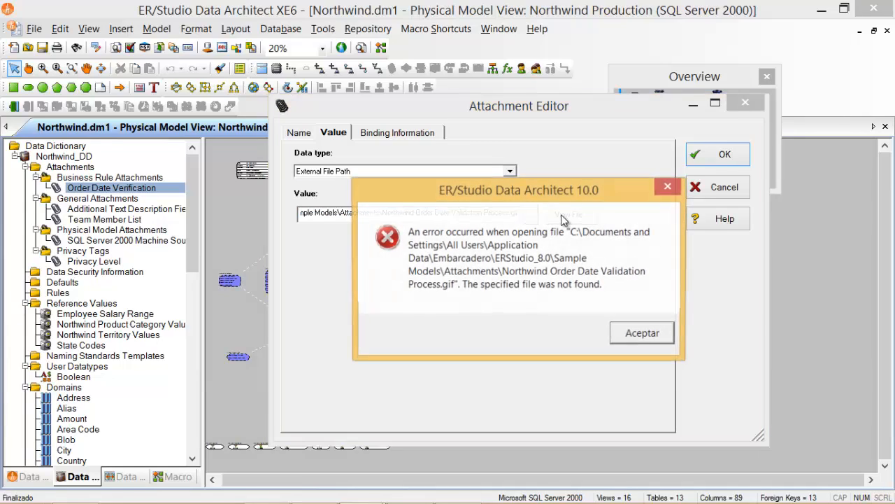
left_click_drag(526, 197, 459, 189)
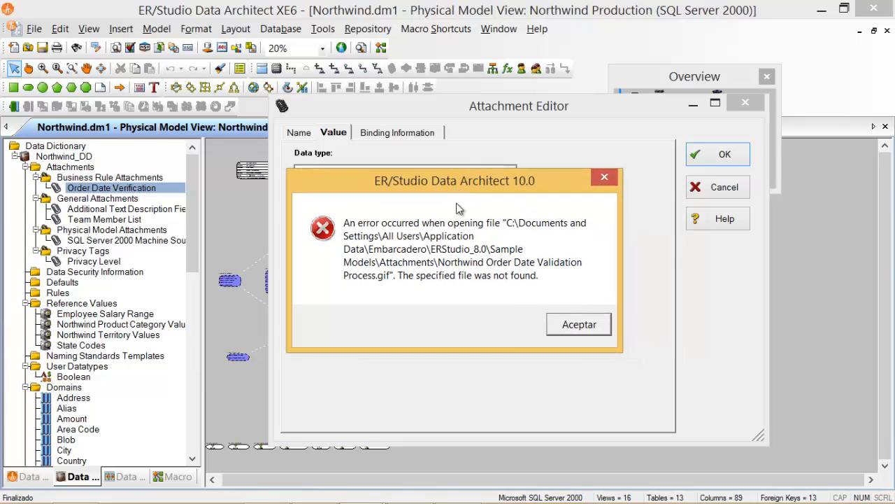
left_click(580, 325)
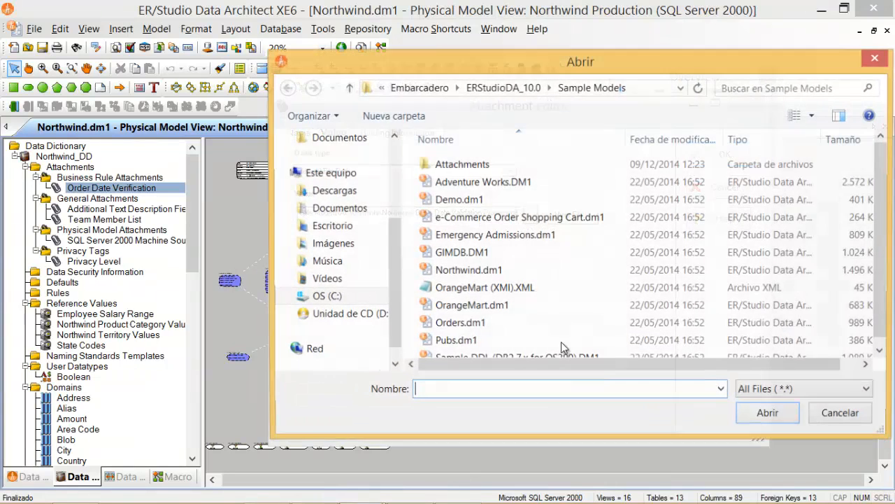
Point the attachment's external file path to Northwind Order Date Validation Process.gif in the Sample Models\Attachments folder.
double_click(448, 164)
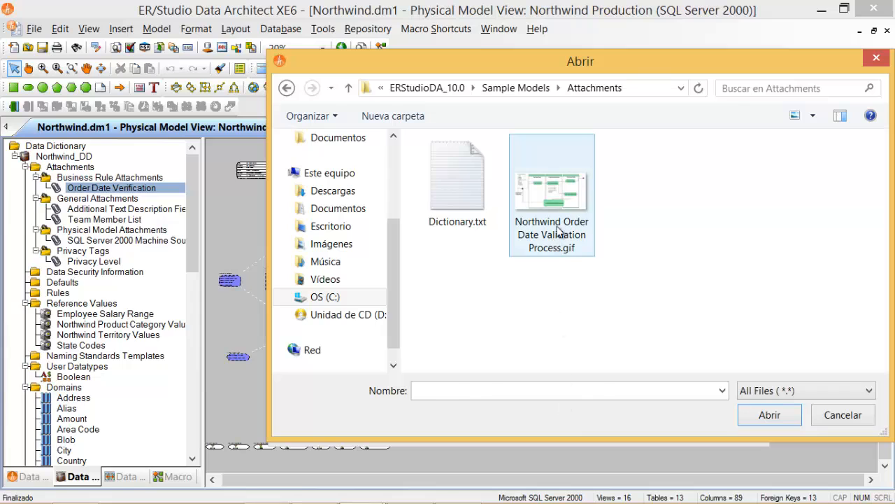
left_click(559, 231)
left_click(769, 415)
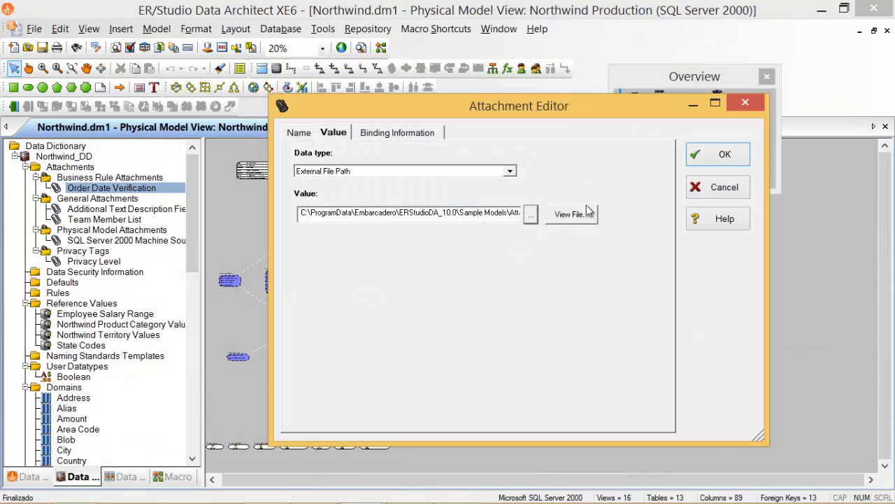
Check the version folder in the attachment's path, view the linked order validation diagram and close it.
mouse_move(400, 215)
left_mouse_down()
mouse_move(460, 215)
mouse_move(401, 214)
left_mouse_up()
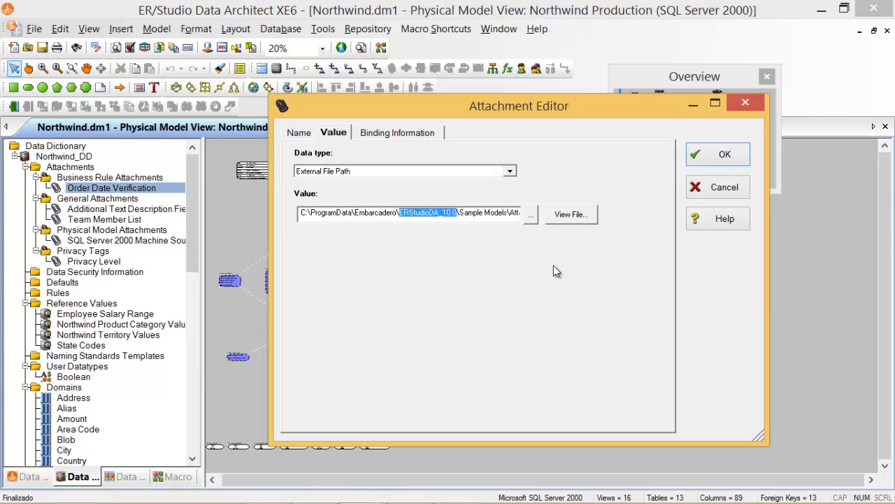
left_click(572, 215)
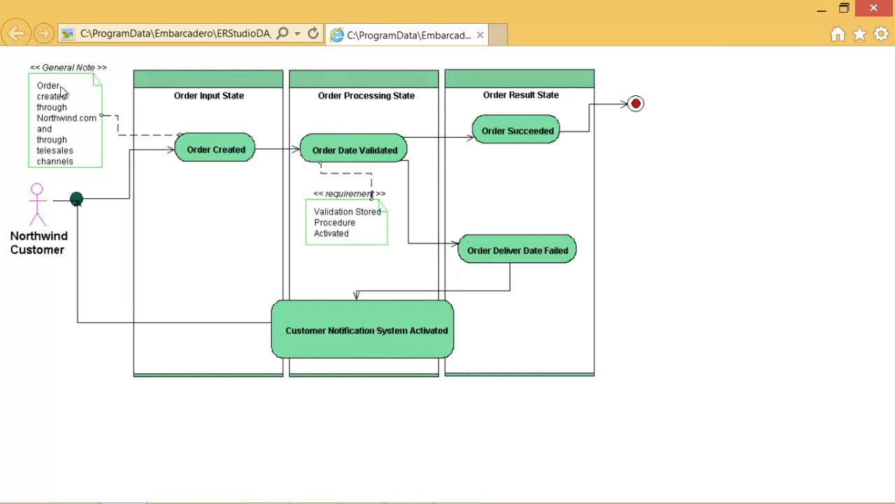
left_click(886, 9)
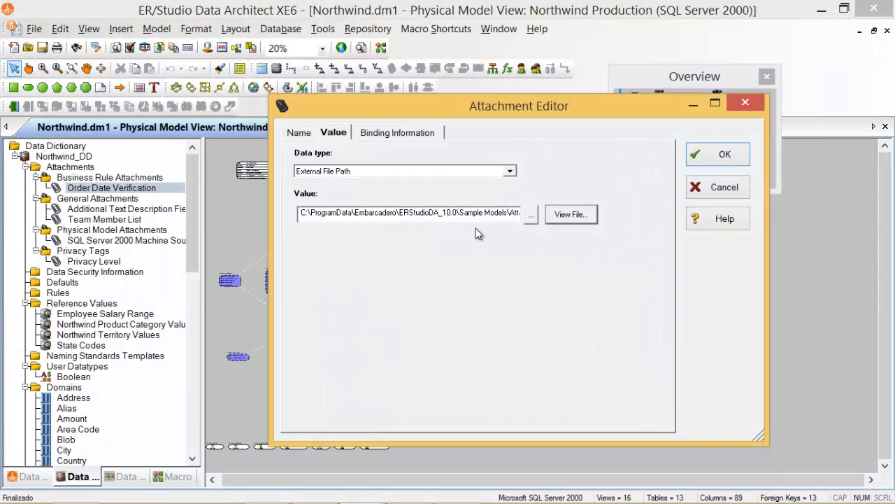
Examine which entities and which attributes of the logical Orders entity the Order Date Verification attachment is bound to.
left_click(407, 133)
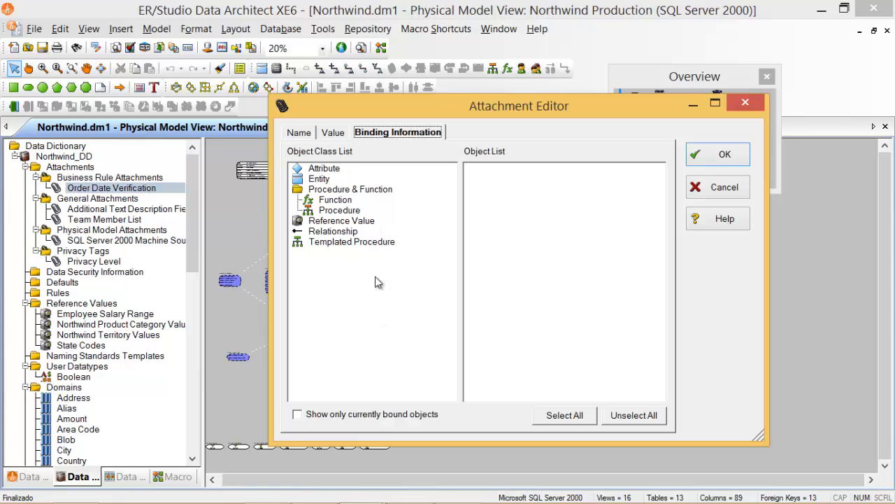
left_click(319, 181)
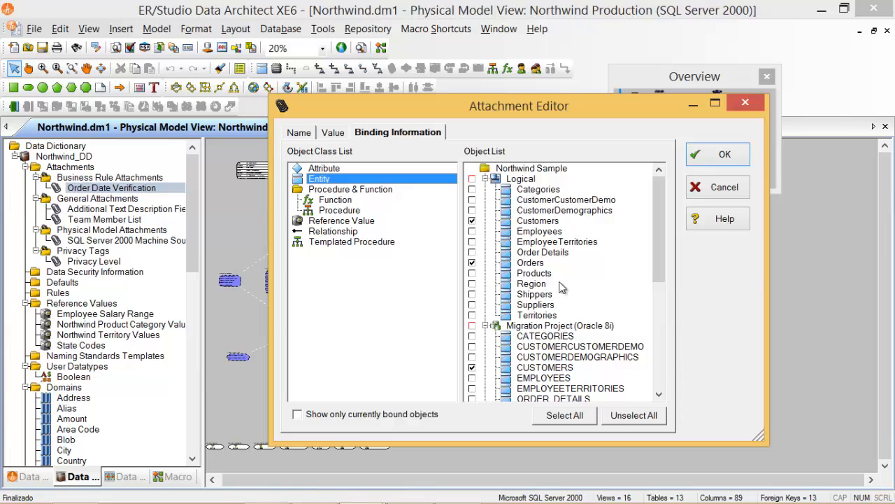
left_click(330, 172)
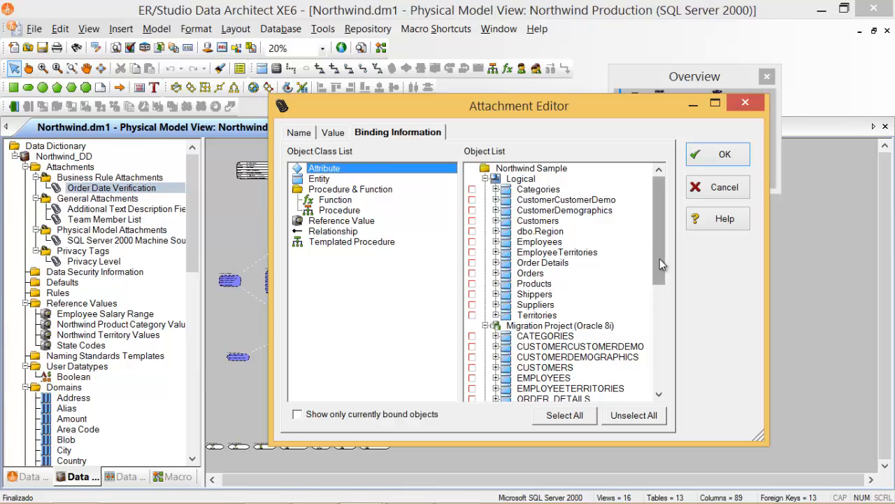
left_click_drag(660, 259, 657, 275)
left_click(495, 231)
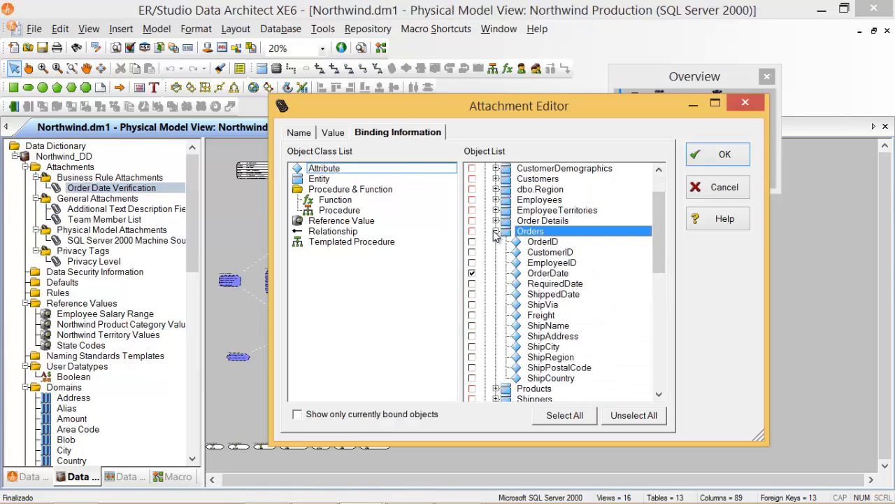
left_click_drag(654, 241, 656, 250)
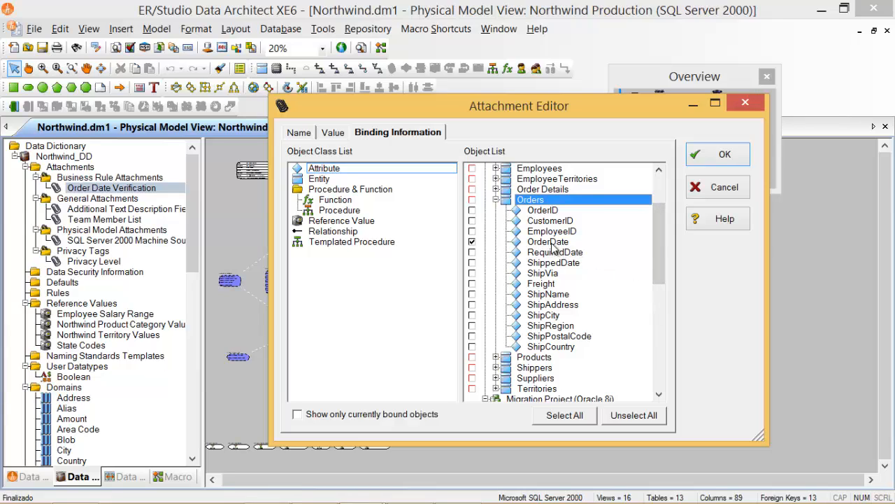
left_click_drag(660, 236, 660, 199)
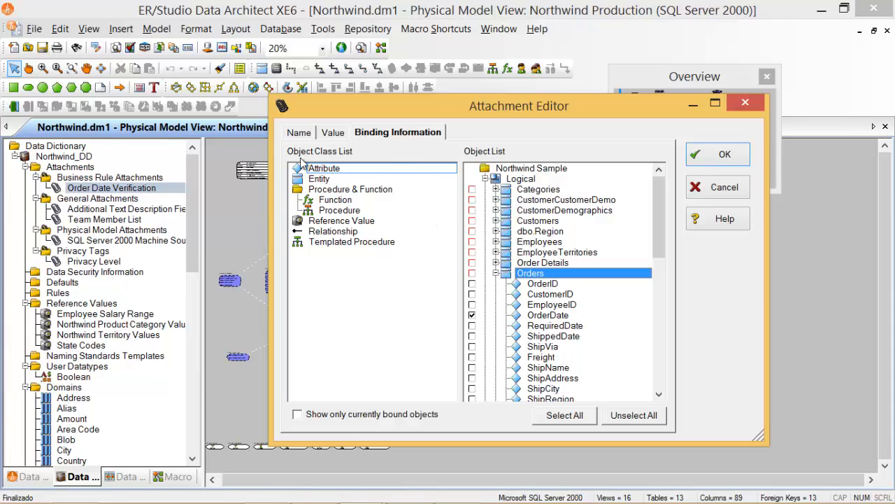
View the attachment's linked diagram once more and save the Order Date Verification attachment.
left_click(333, 132)
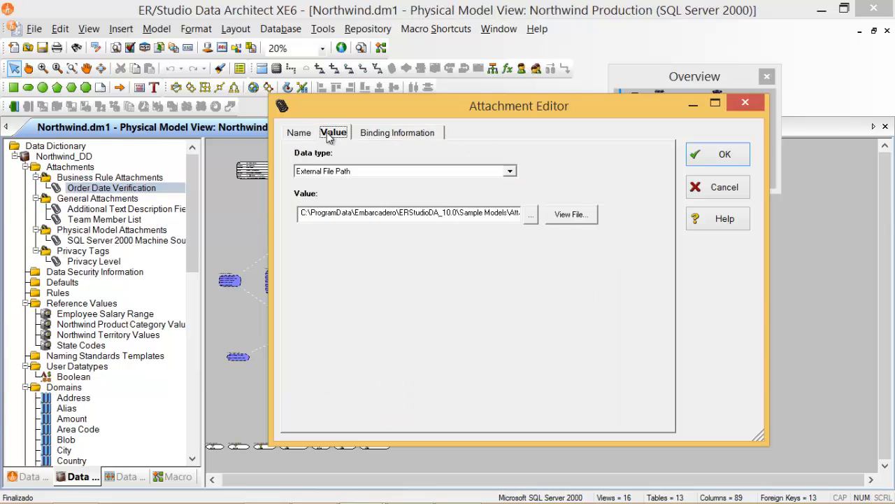
left_click(566, 214)
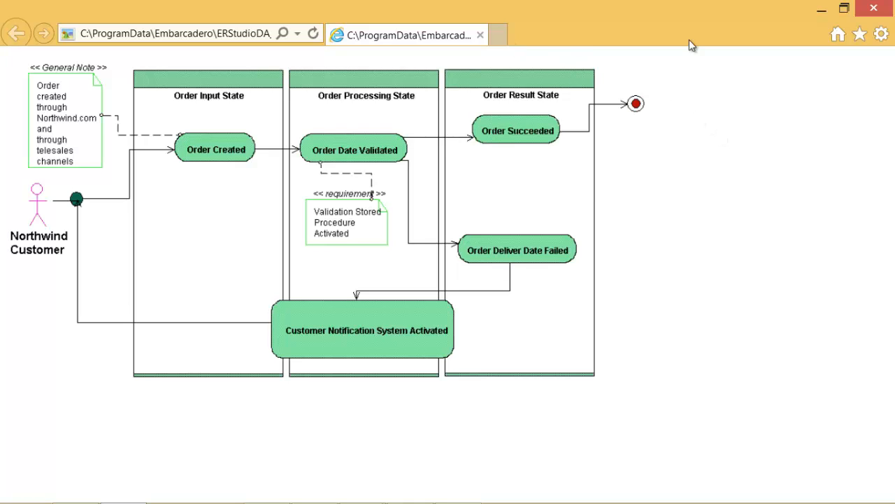
left_click(874, 8)
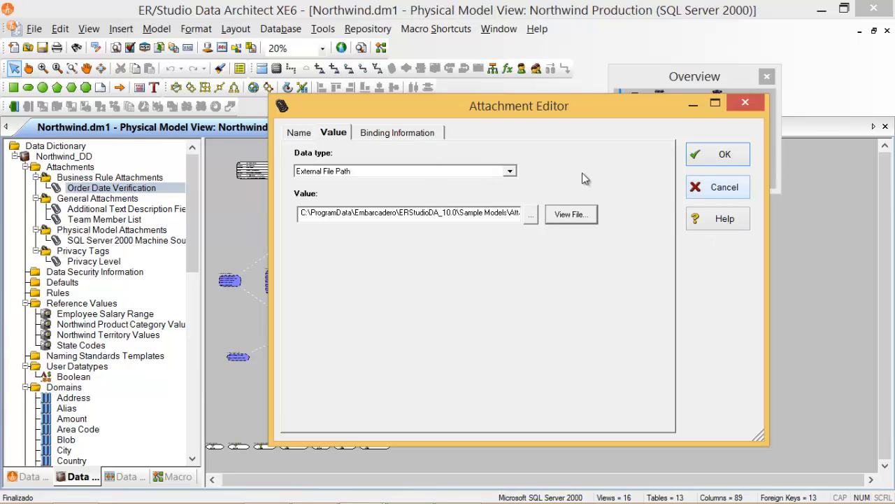
left_click(724, 155)
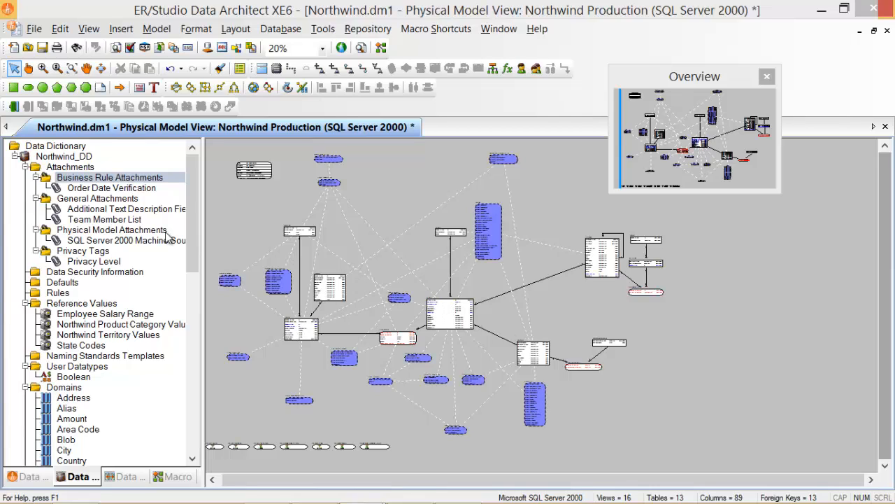
Reopen the Order Date Verification attachment to review its name, value data types and binding information, and leave it without saving.
left_click(91, 188)
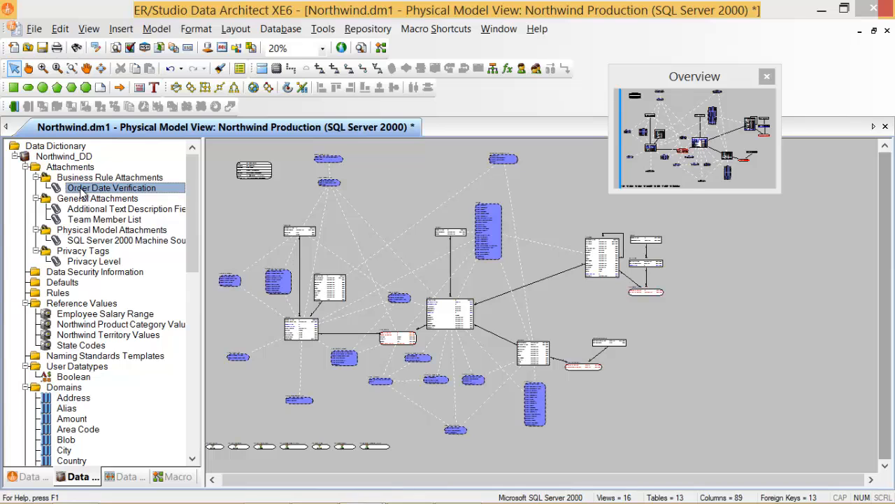
right_click(84, 192)
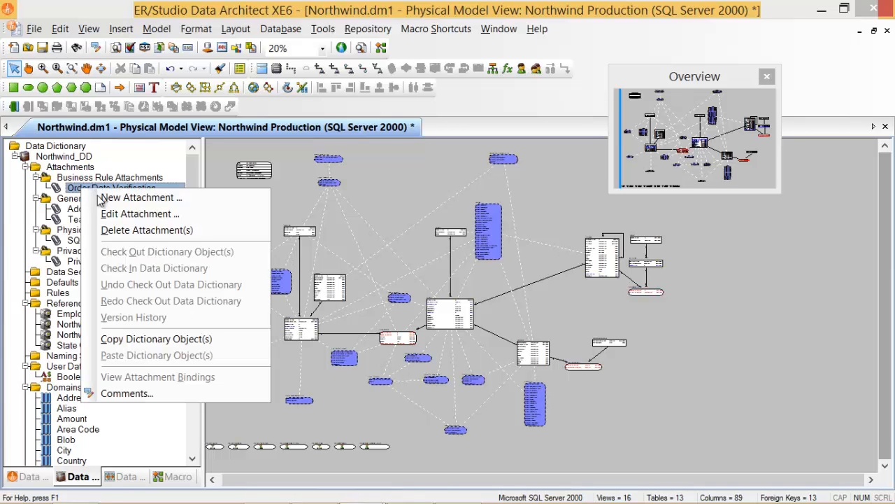
left_click(110, 215)
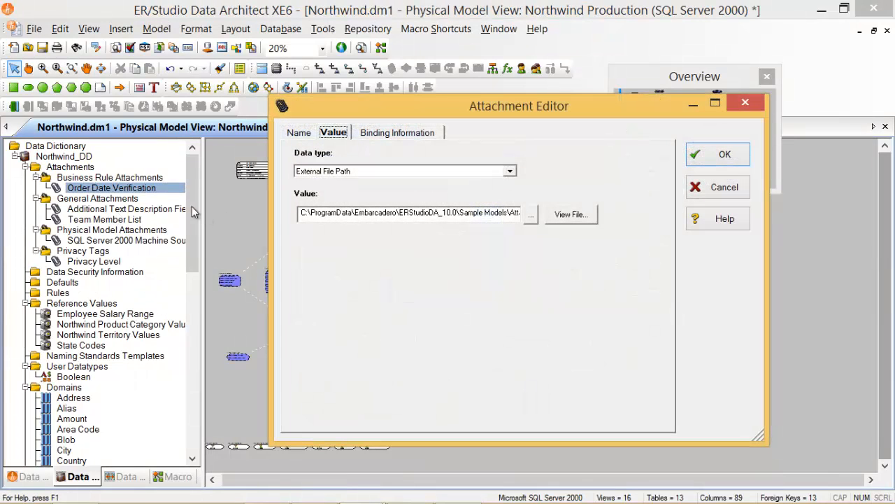
left_click(389, 136)
left_click(303, 134)
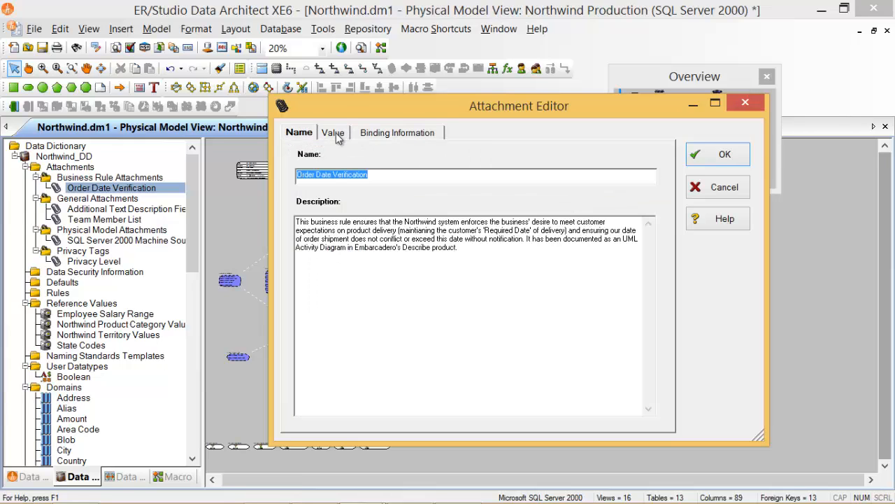
left_click(335, 133)
key("Right")
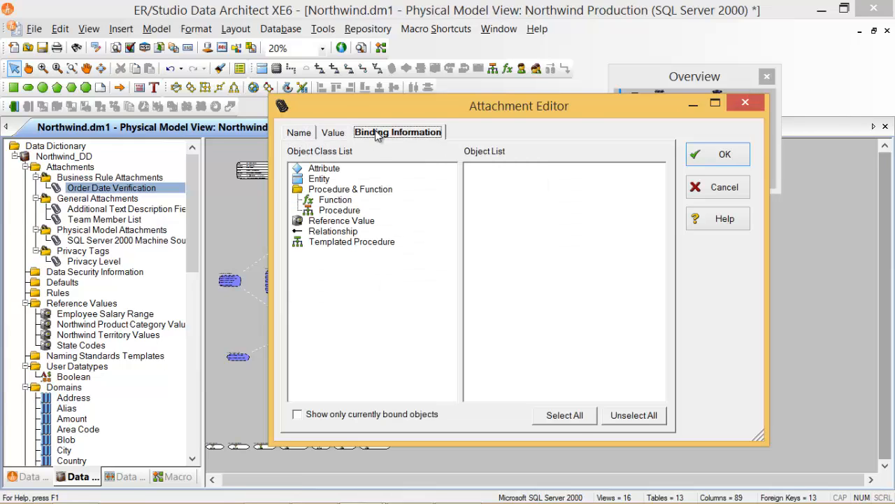
left_click(335, 133)
left_click(510, 172)
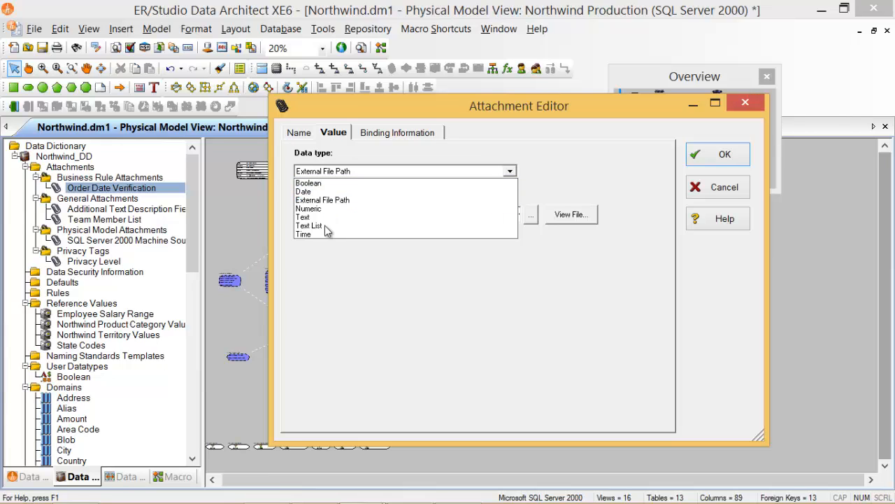
left_click(719, 192)
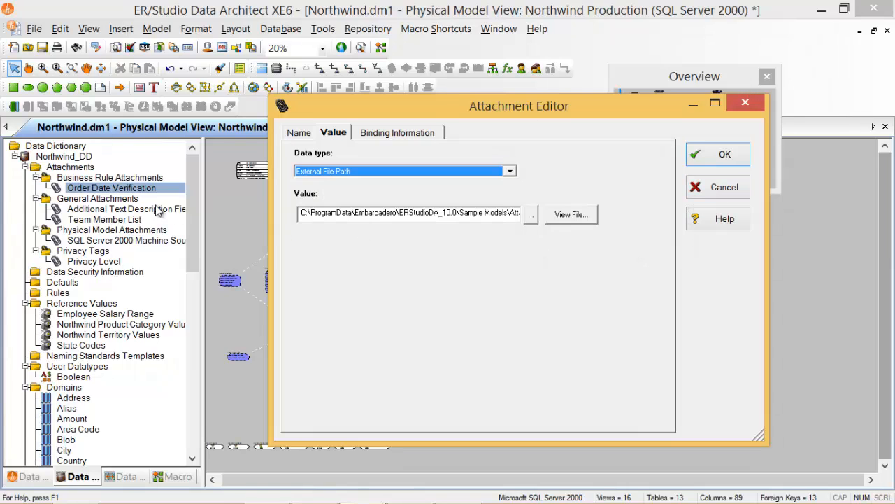
left_click(718, 187)
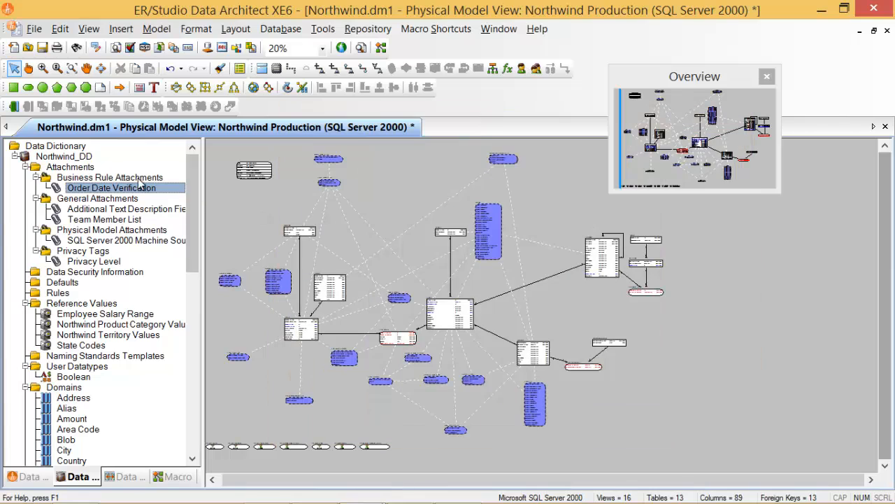
Create a new attachment under General Attachments named MiAnexo with the description "La descripción de mi anexo".
right_click(97, 200)
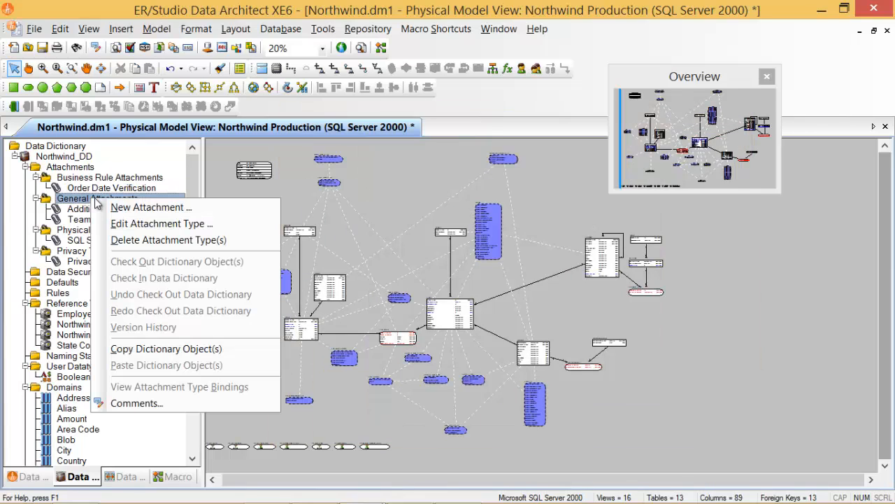
left_click(165, 208)
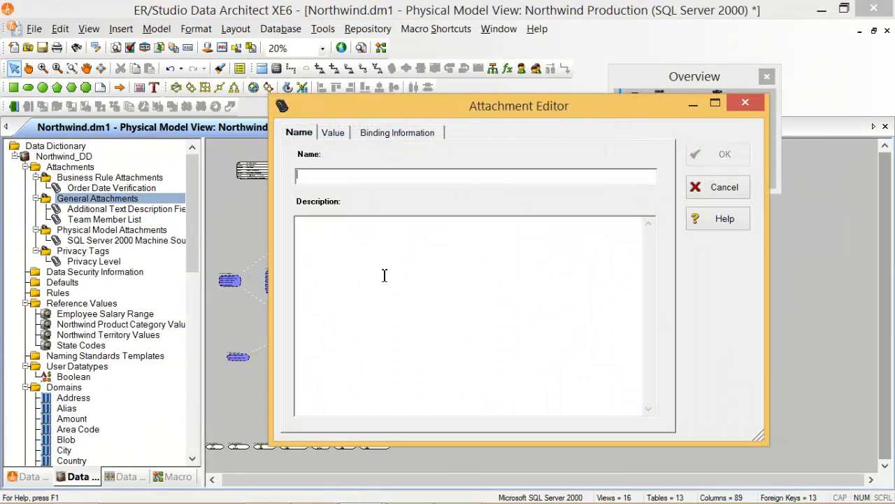
type("M")
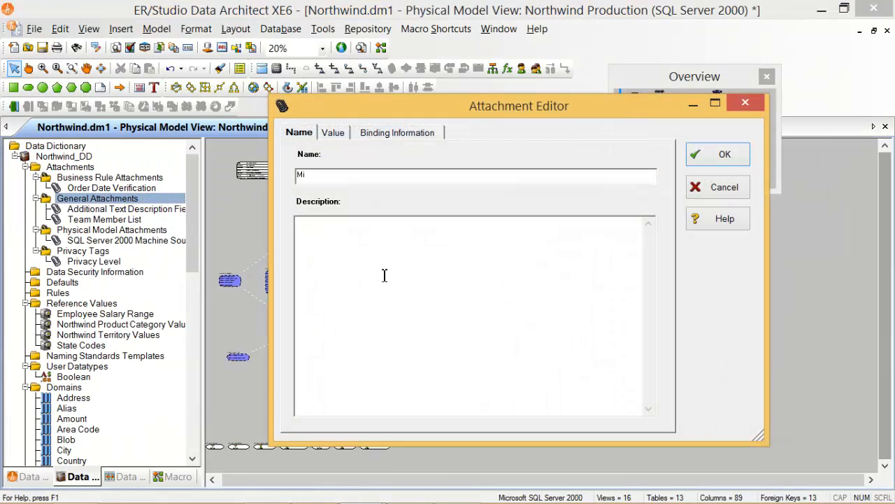
type("i")
type("Ane")
type("ción de mi anexo")
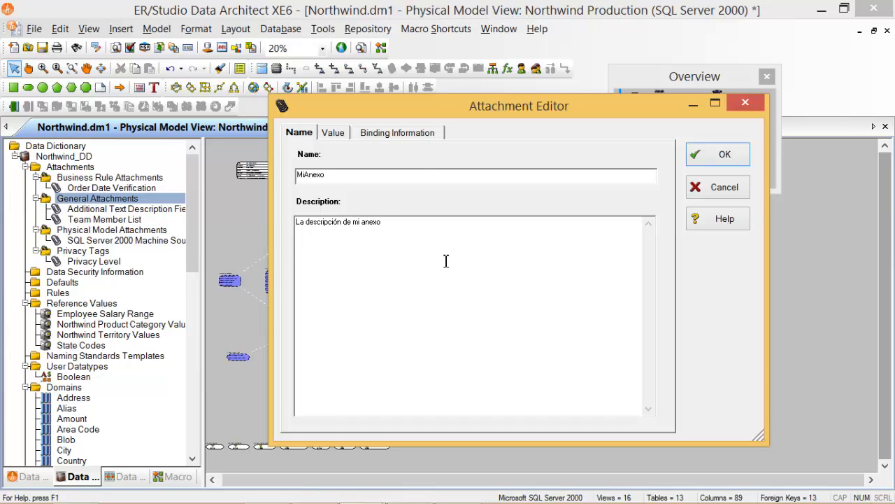
Set the MiAnexo attachment's data type to Text List and add the value "Primer elemento de la lista".
left_click(334, 135)
left_click(511, 172)
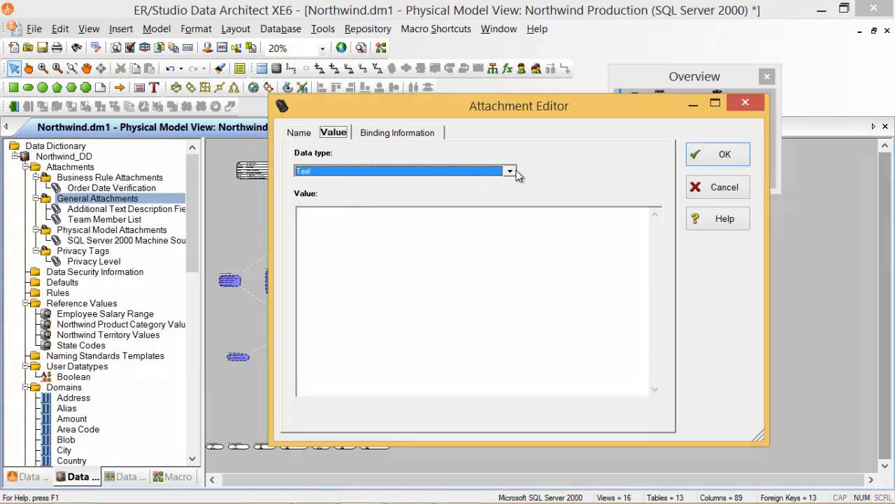
left_click(324, 226)
left_click(325, 215)
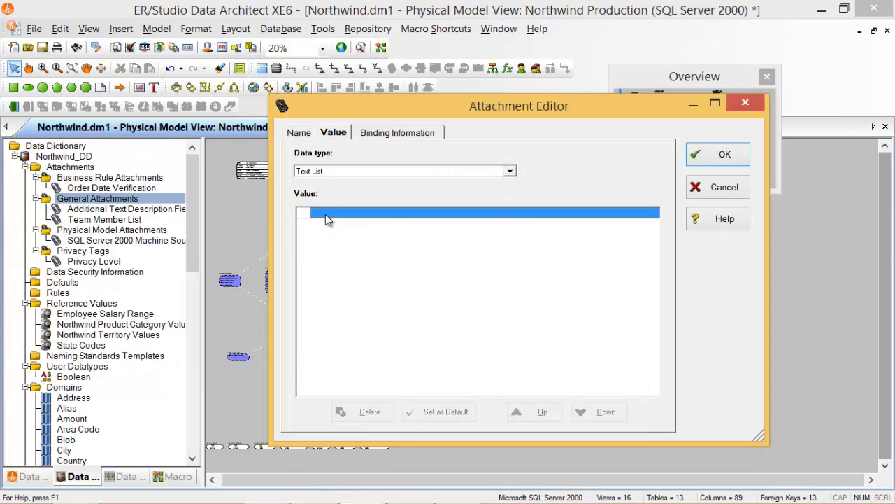
left_click(330, 213)
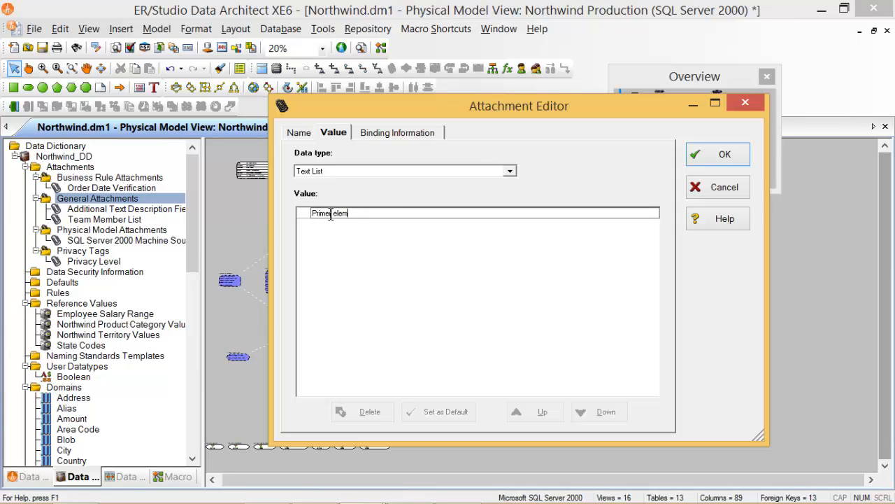
type("Primer elemento de la lista")
left_click(319, 305)
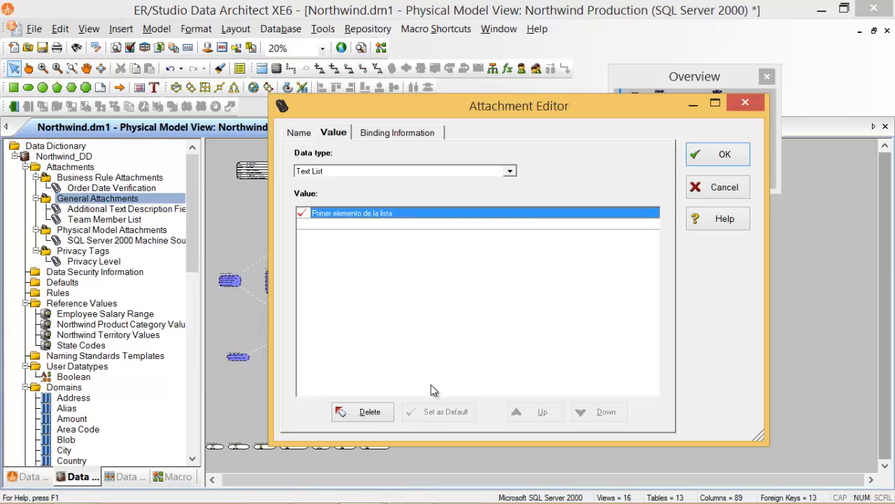
Add the values "Segundo elemento de la lista" and "Más elementos" to the MiAnexo attachment's text list.
left_click(336, 223)
left_click(335, 224)
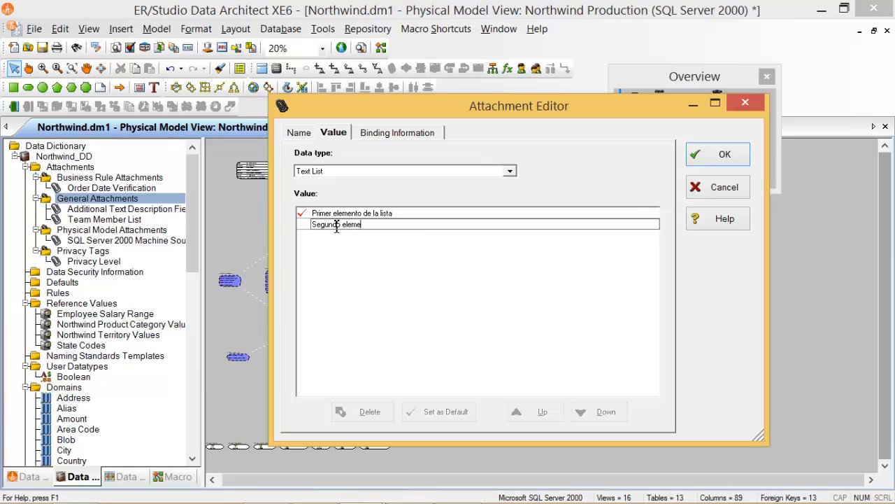
type("Segundo elemento de la lista")
key("Return")
left_click(345, 238)
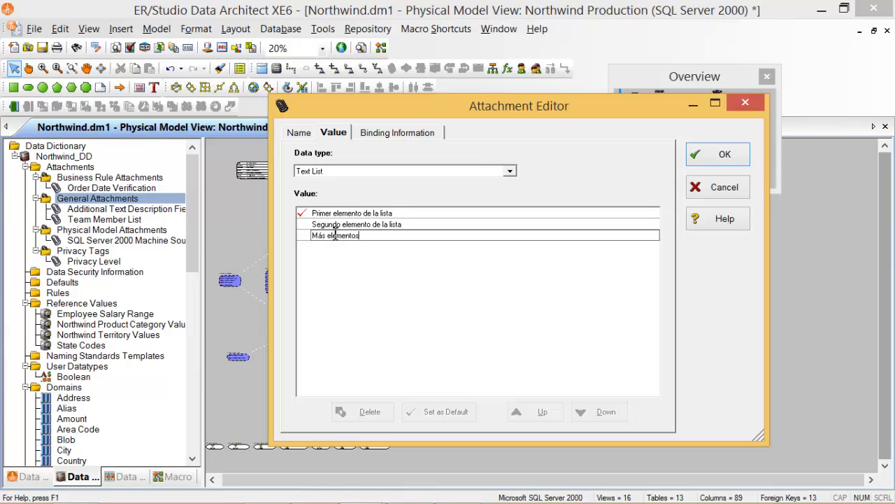
left_click(383, 255)
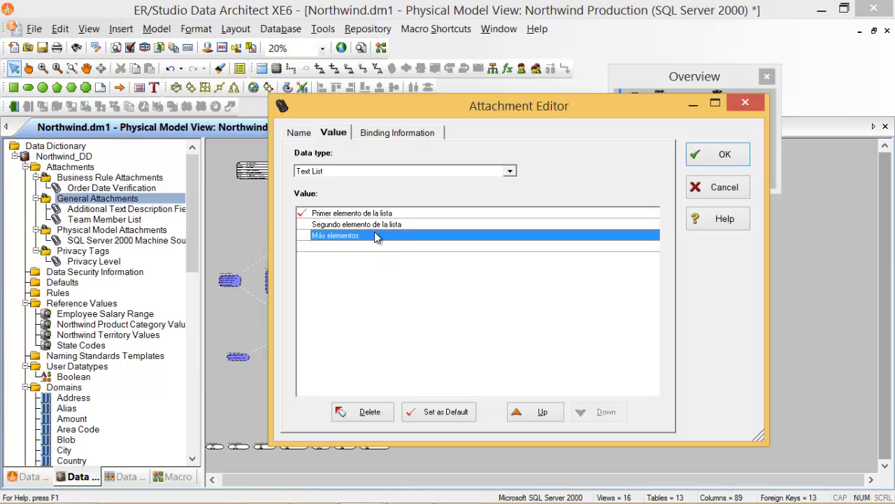
Move the "Más elementos" value up and back down one place, and make it the list's default.
left_click(552, 413)
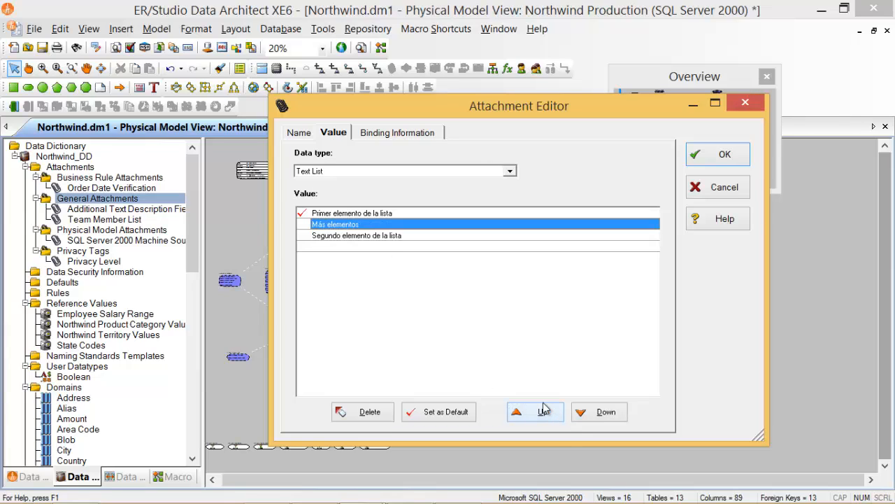
left_click(619, 414)
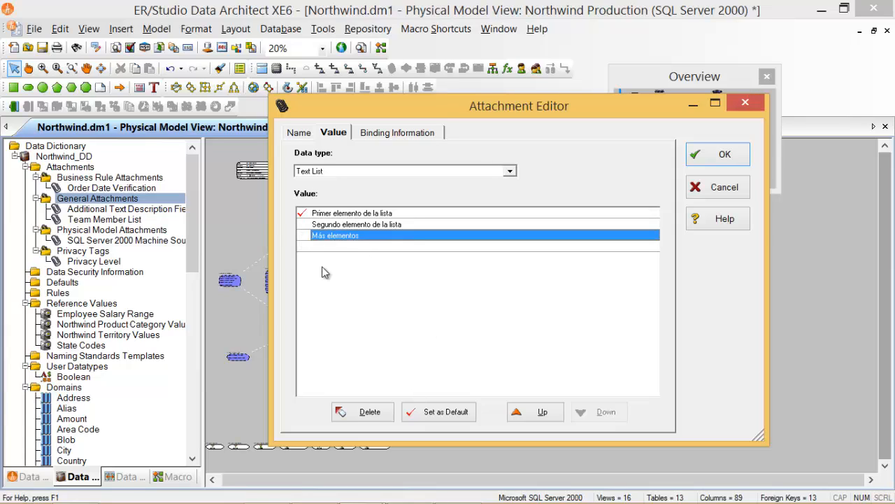
left_click(448, 414)
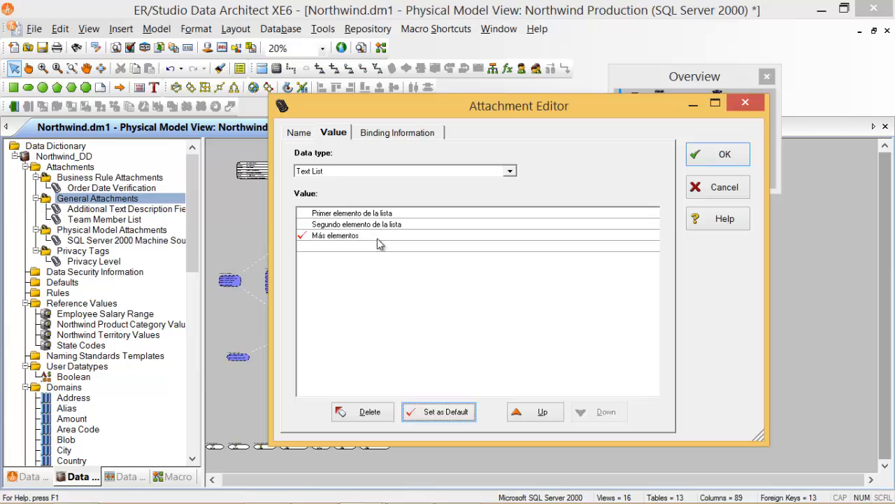
Review the object classes MiAnexo can bind to, bind it to the Alias domain, and discard the new attachment.
left_click(428, 135)
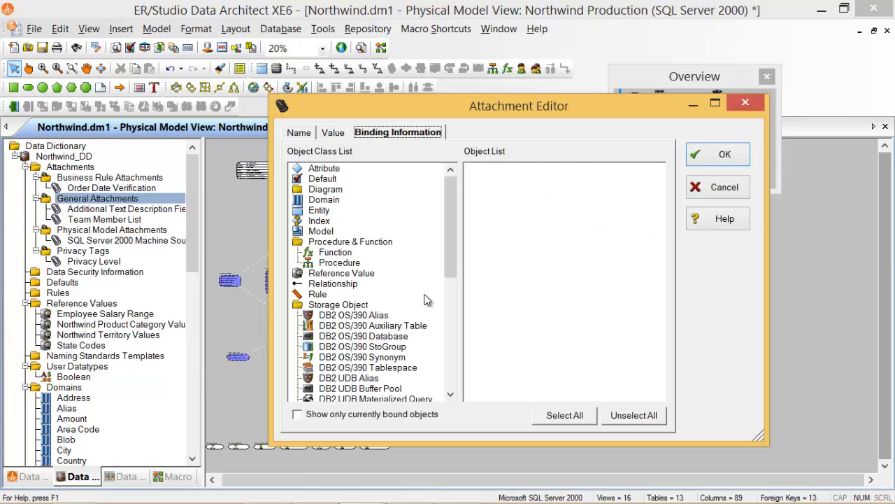
left_click_drag(448, 255, 463, 221)
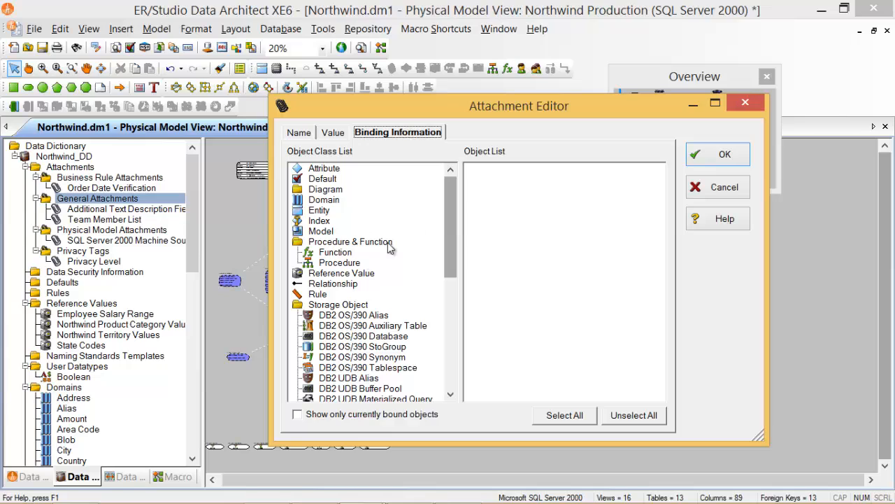
left_click(318, 212)
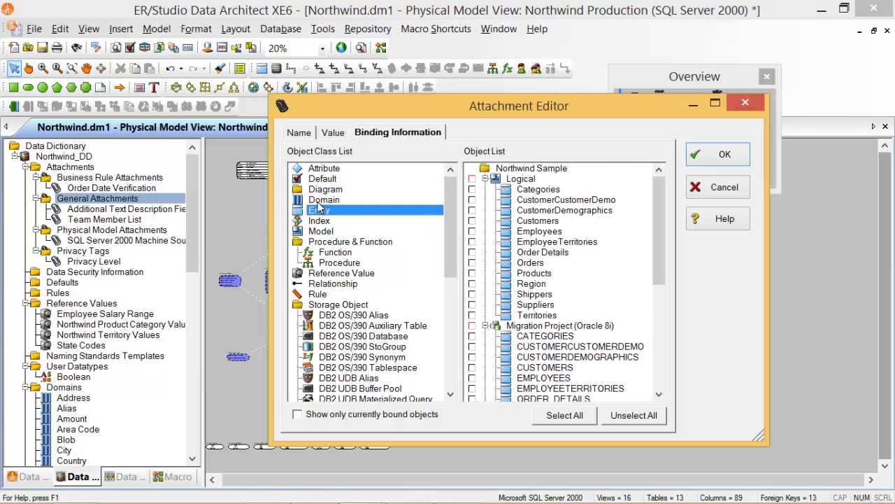
left_click(322, 201)
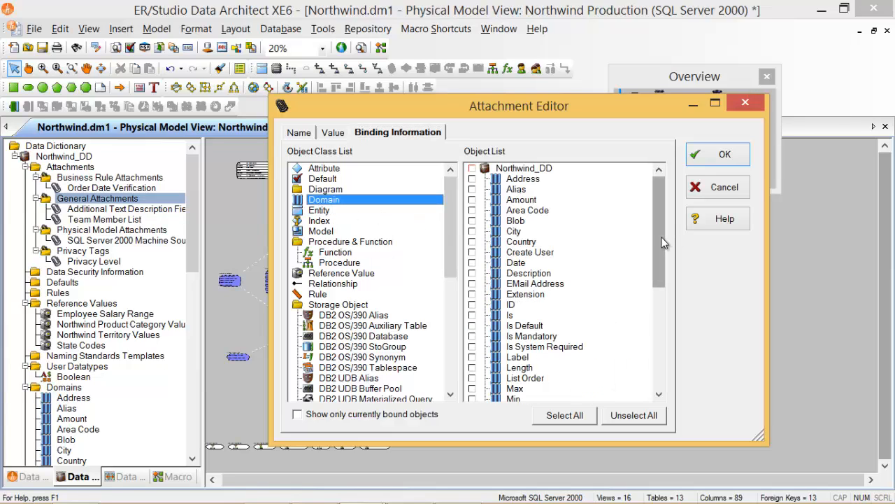
left_click(473, 189)
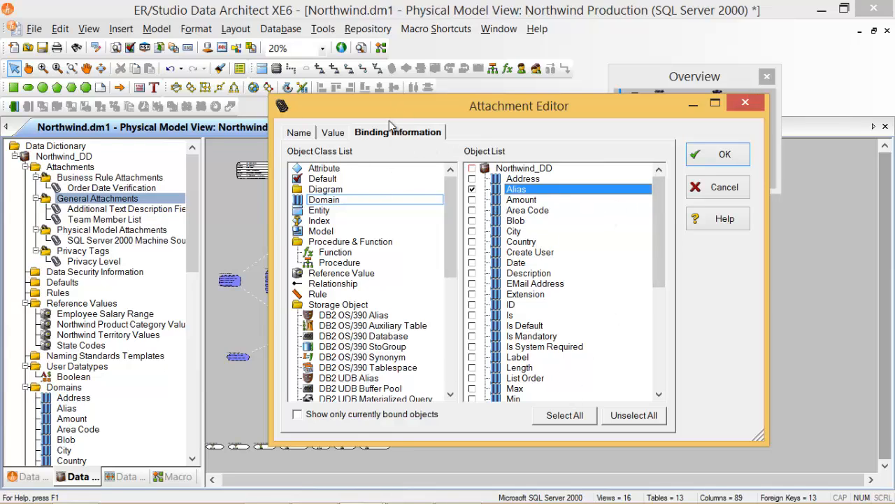
left_click(724, 187)
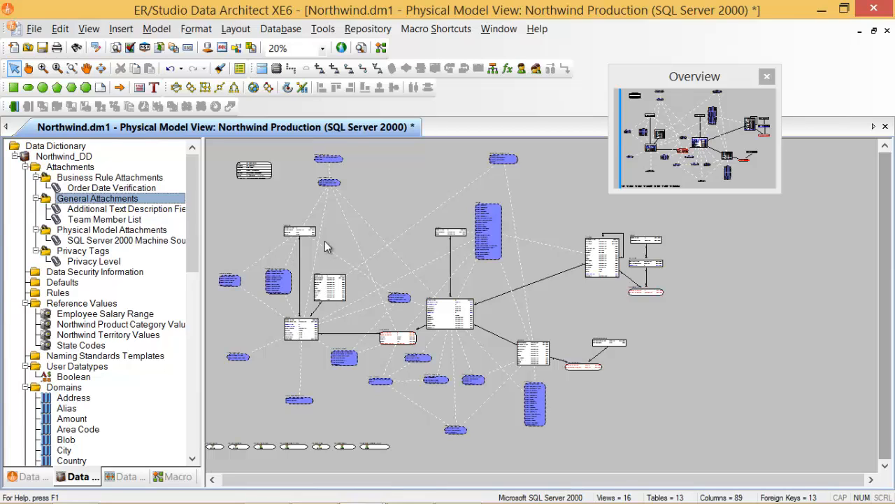
left_click(112, 179)
left_click(79, 201)
left_click(74, 232)
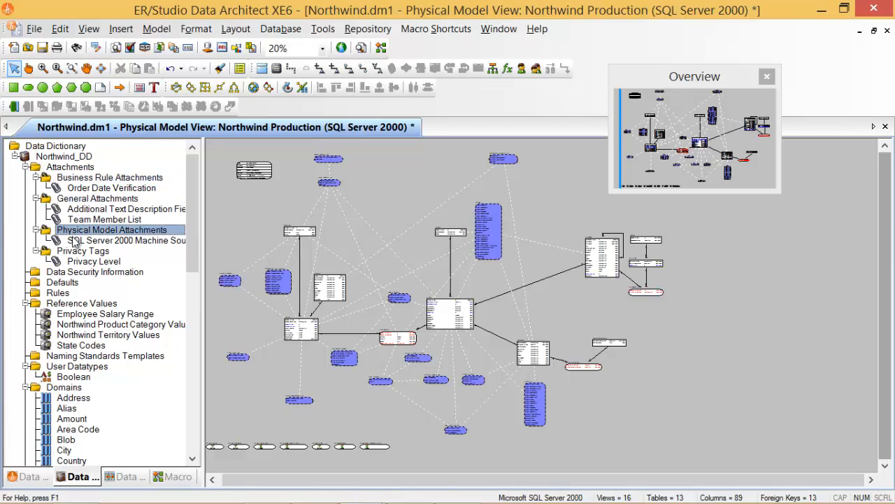
left_click(74, 250)
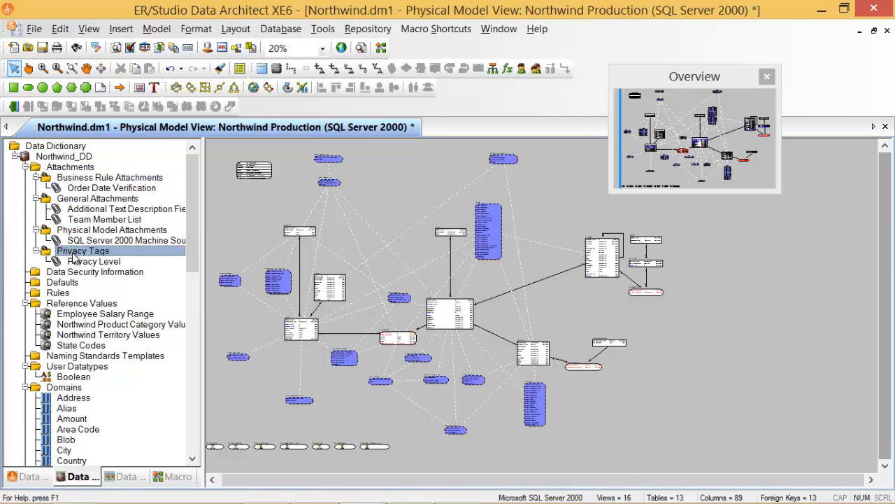
Create a new attachment type named "Información de seguridad" with a description beginning "Descripción de este".
right_click(63, 168)
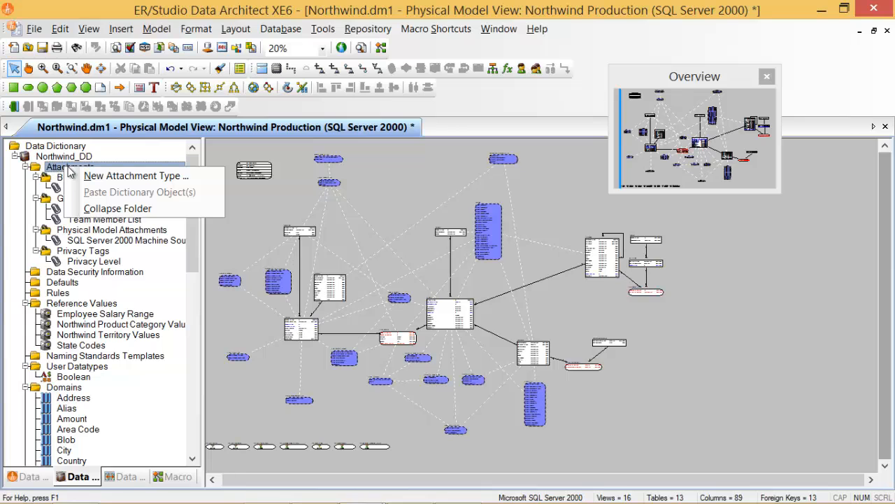
left_click(128, 181)
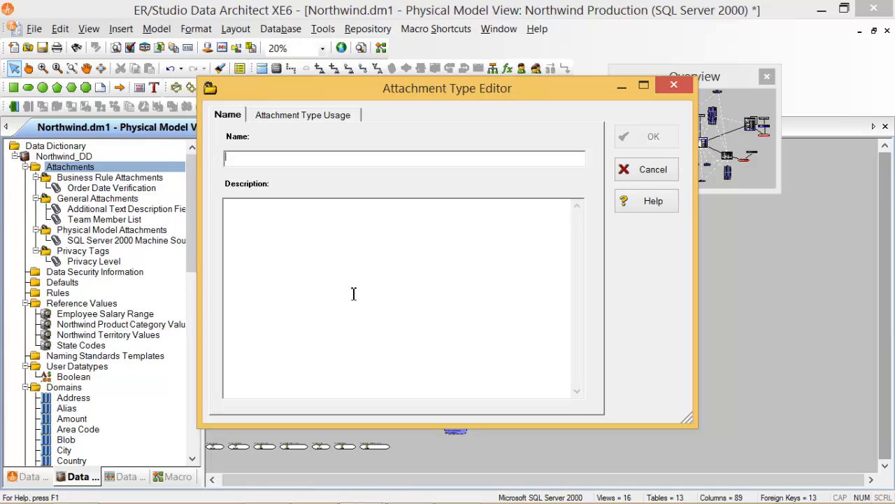
type("Info")
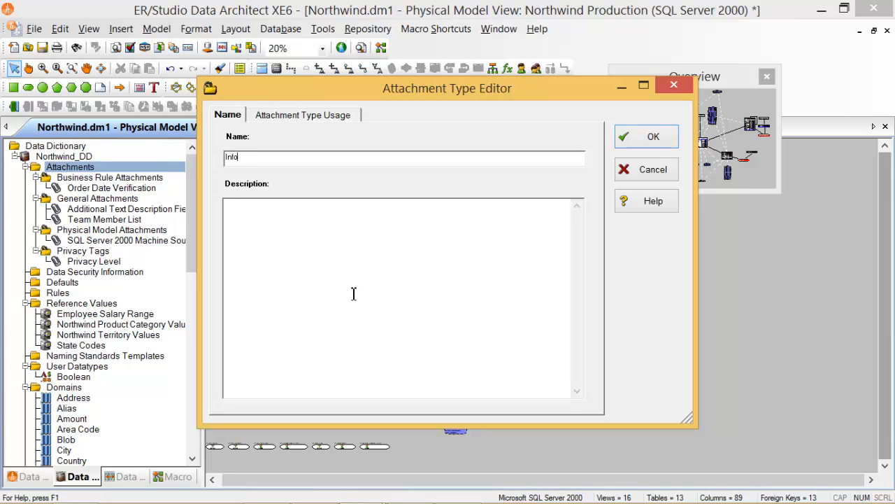
type("rmación de se")
type("ción d")
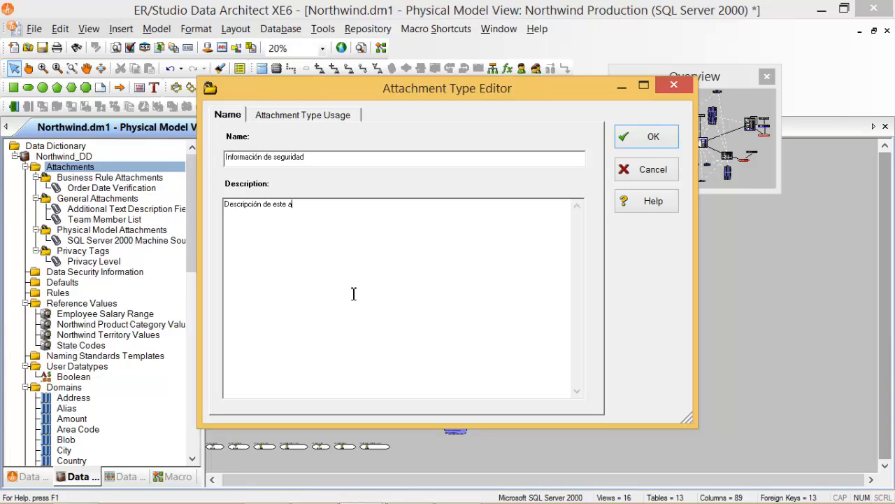
Exclude Attribute / Column, Relationship, Index, Subtype Cluster, Storage Objects and Trigger from the attachment type's usage.
left_click(342, 116)
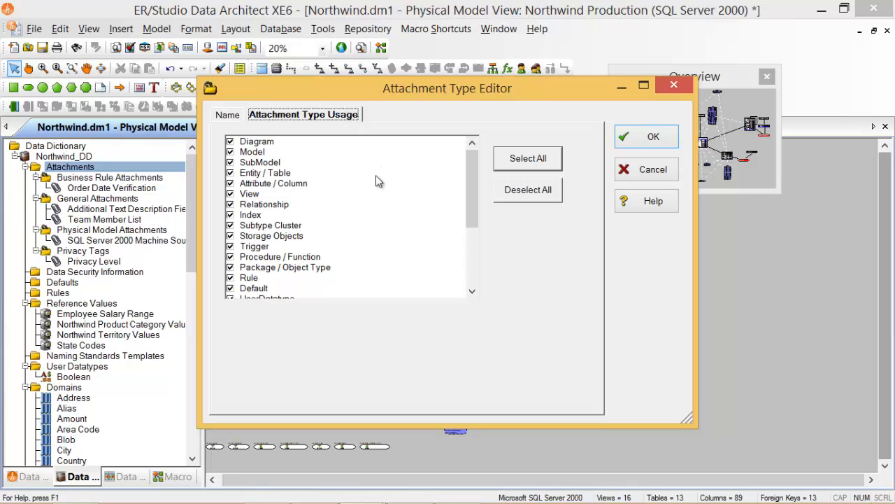
left_click(471, 275)
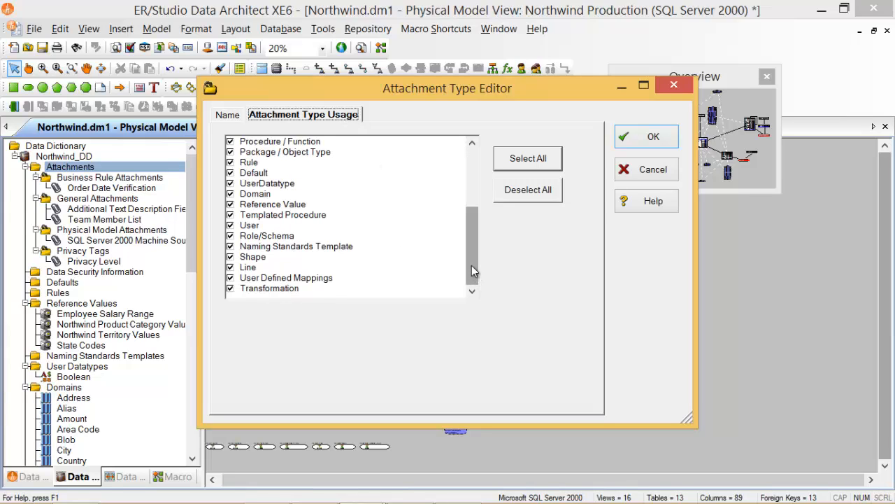
left_click_drag(473, 280, 471, 196)
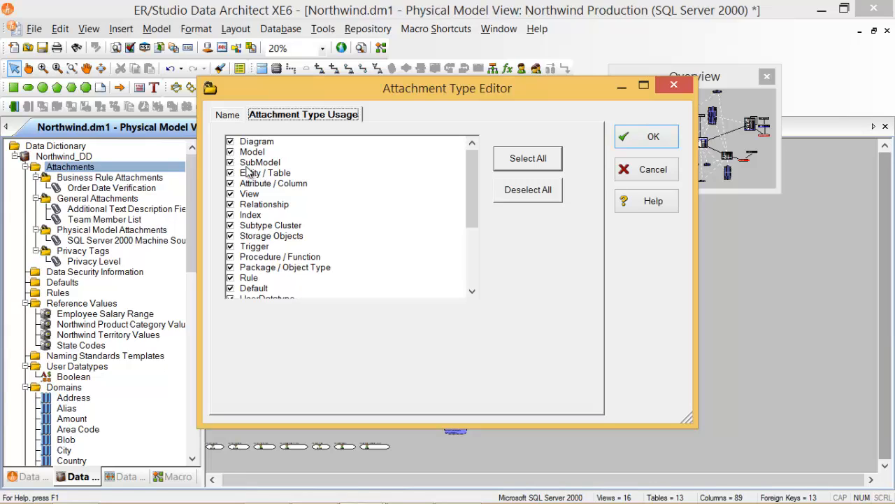
left_click(231, 184)
left_click(231, 204)
left_click(231, 214)
left_click(231, 225)
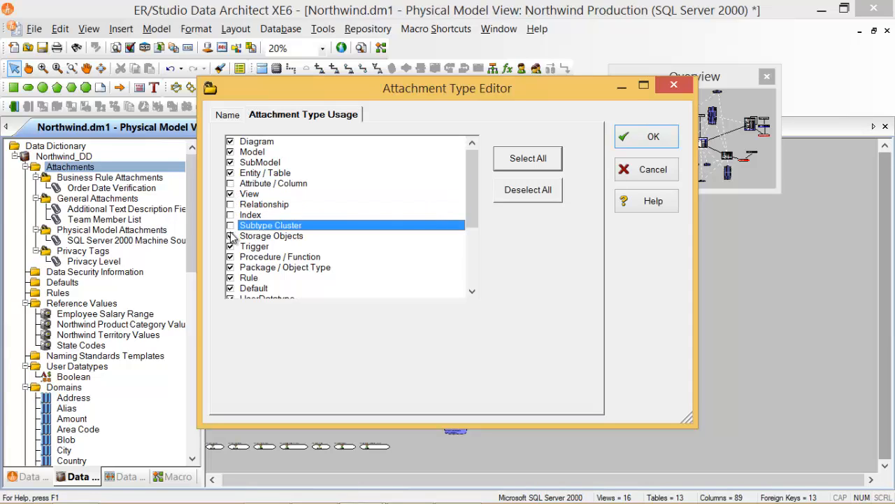
left_click(230, 235)
left_click(231, 246)
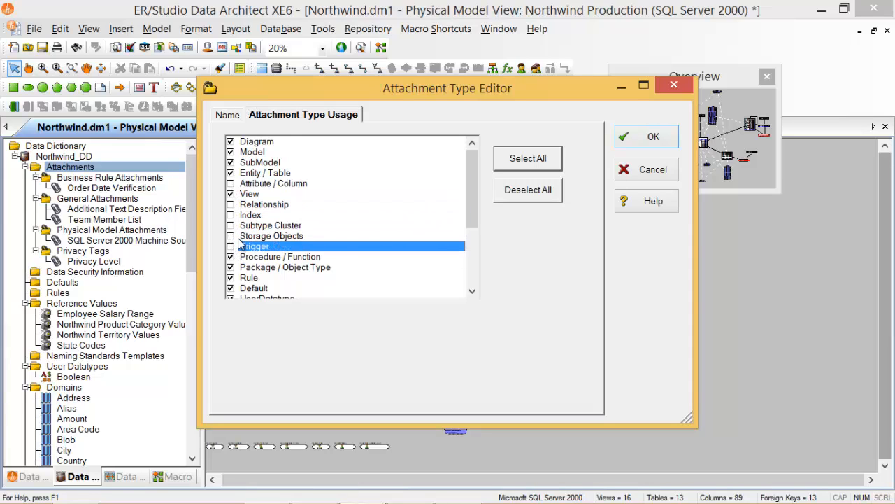
Exclude Procedure / Function, Transformation, User Defined Mappings, Line, Shape, Naming Standards Template, Role/Schema and Templated Procedure from the attachment type's usage.
scroll(274, 221, "down", 5)
left_click(231, 142)
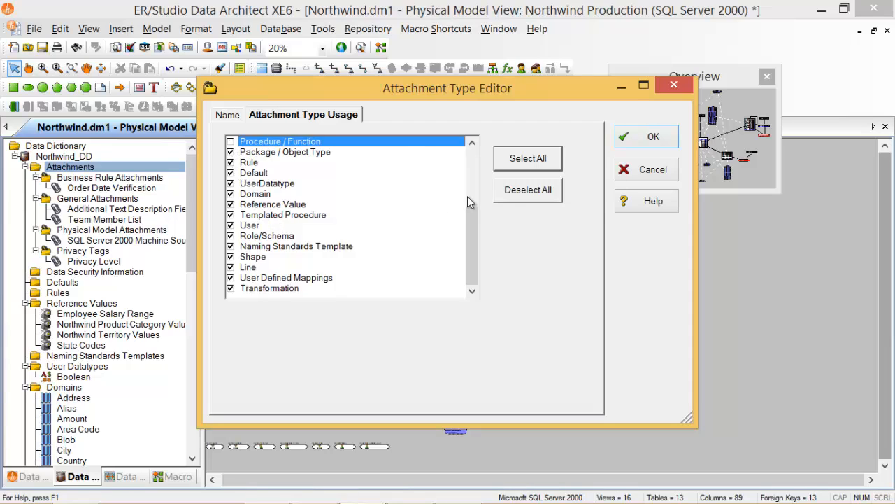
left_click(231, 288)
left_click(231, 278)
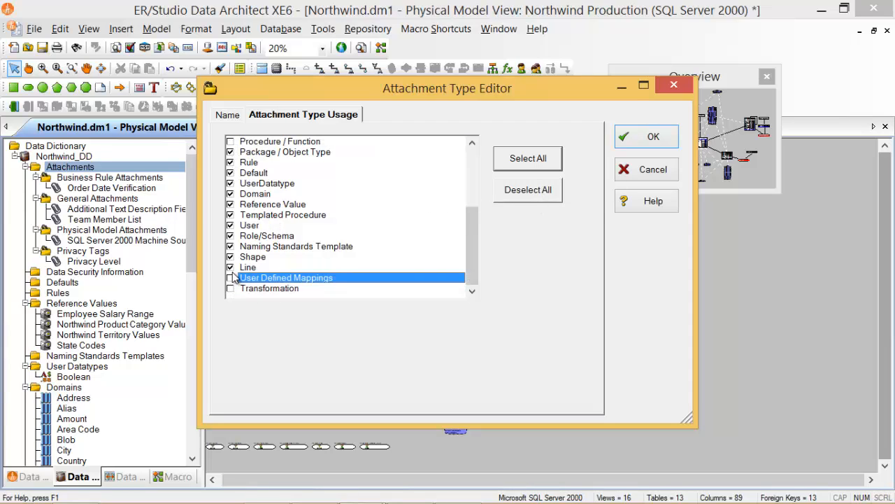
left_click(231, 268)
left_click(231, 257)
left_click(231, 246)
left_click(231, 235)
left_click(231, 215)
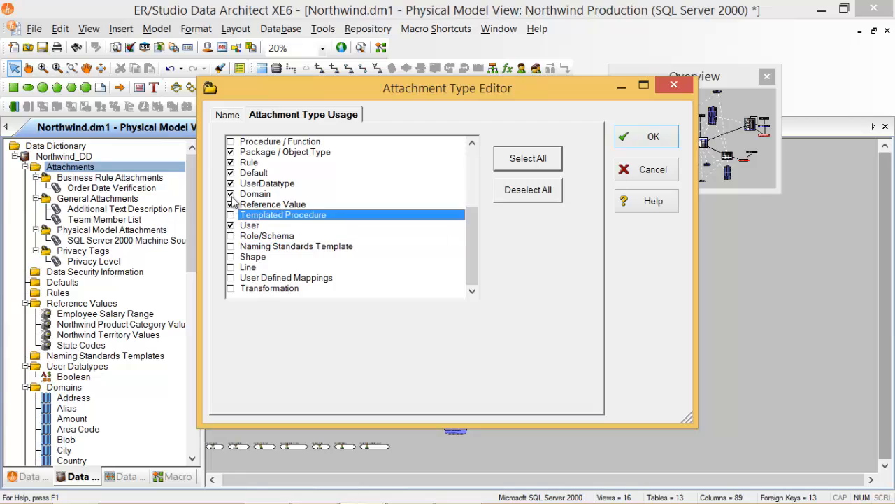
Exclude Domain, UserDatatype, Reference Value, User, Default, Rule and Package / Object Type from the usage, and save the attachment type.
left_click(231, 194)
left_click(231, 183)
left_click(231, 204)
left_click(230, 225)
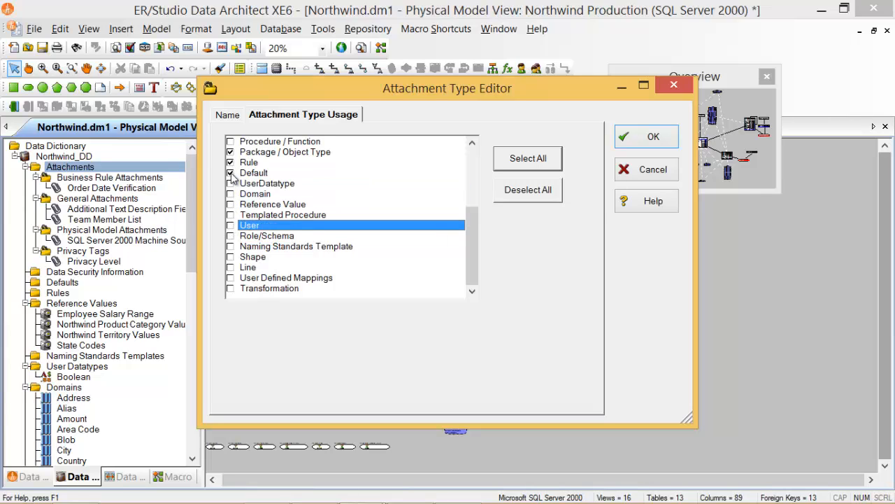
left_click(231, 173)
left_click(231, 162)
left_click(231, 152)
scroll(327, 223, "up", 4)
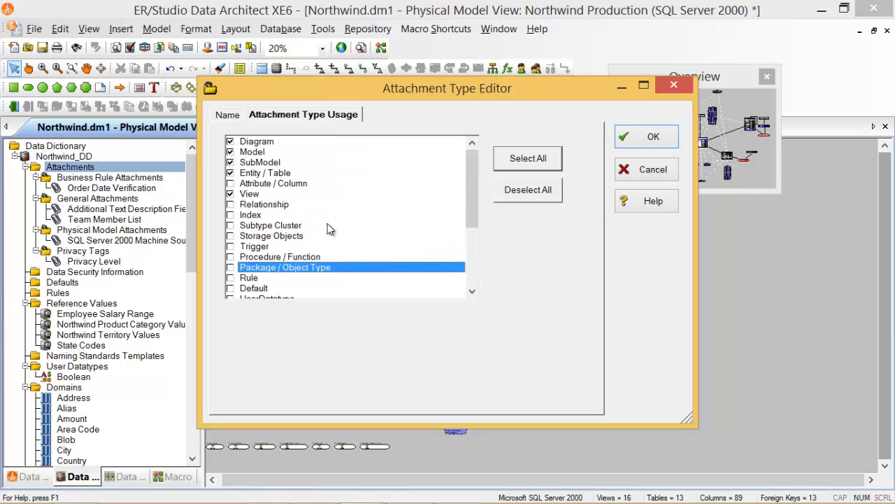
left_click(650, 137)
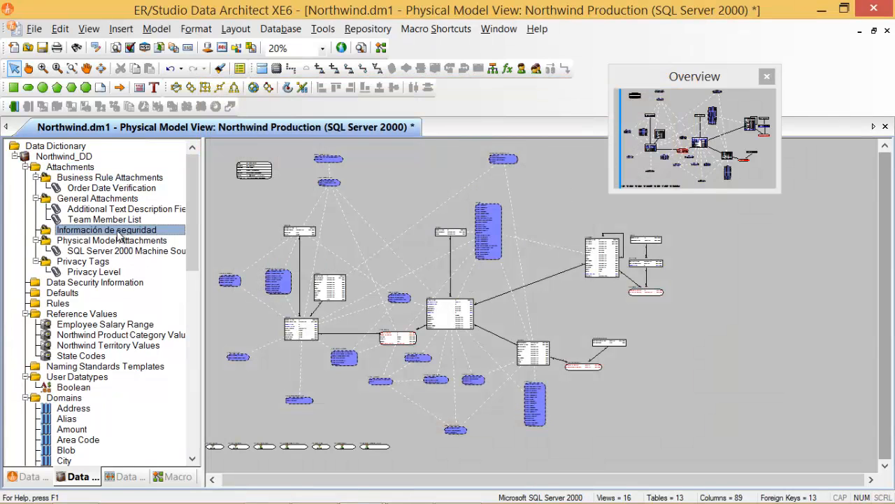
Start a new attachment under Información de seguridad, examine its value and bindable diagrams, entities, models and views, and cancel it.
right_click(118, 236)
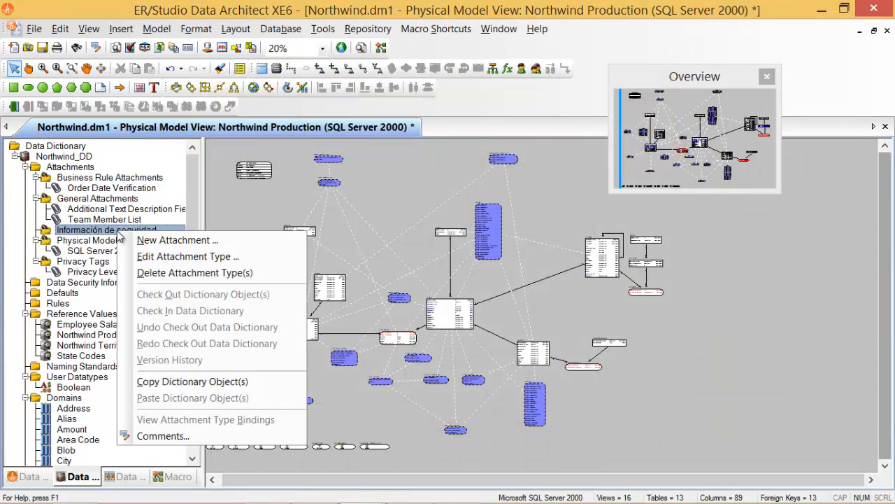
left_click(79, 236)
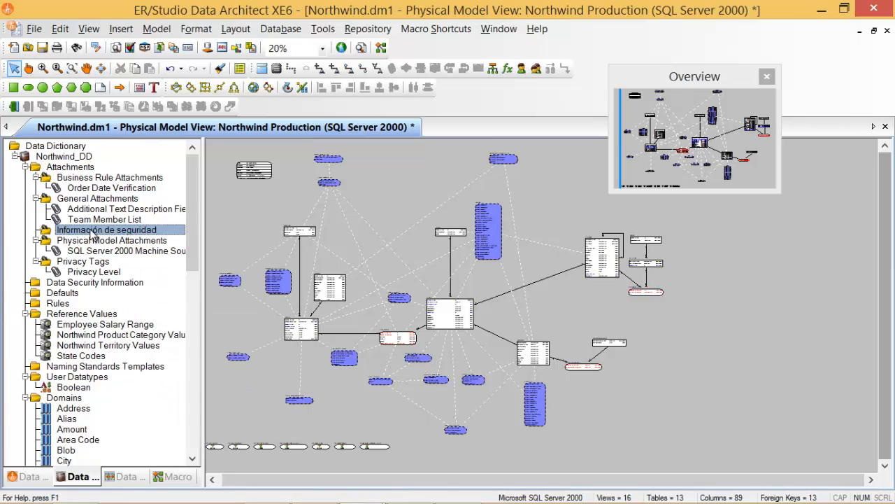
right_click(92, 234)
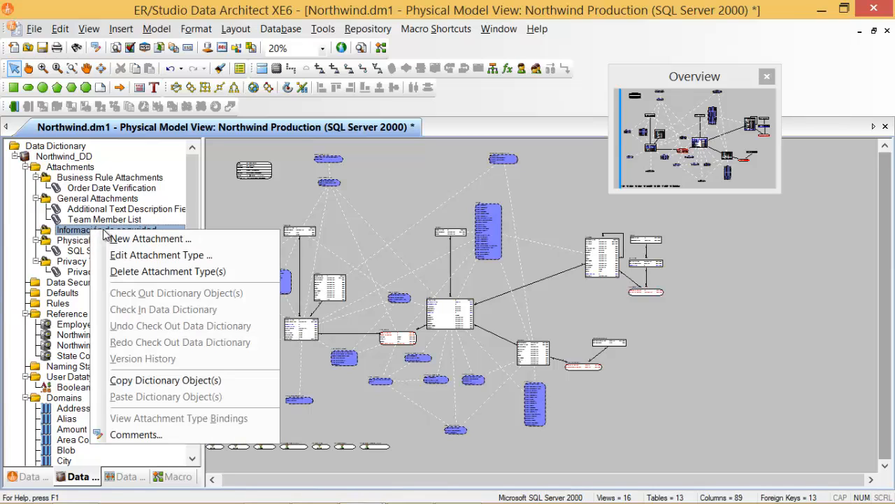
left_click(153, 239)
left_click(343, 136)
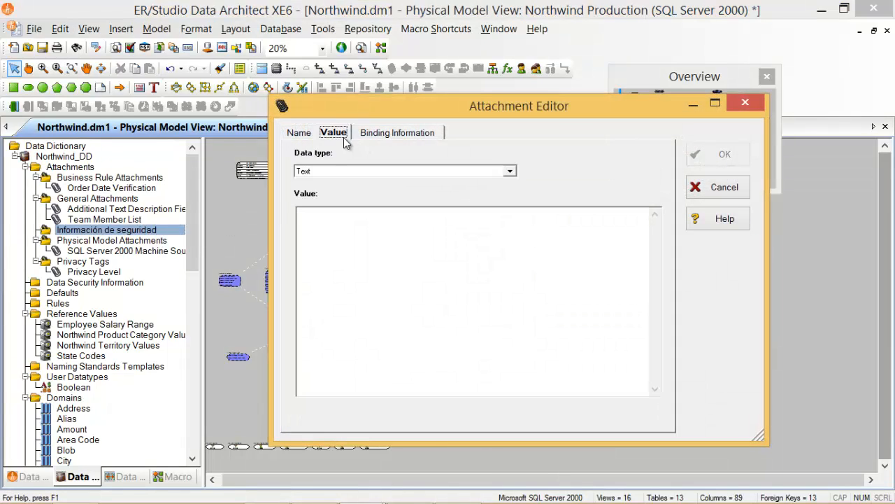
left_click(406, 137)
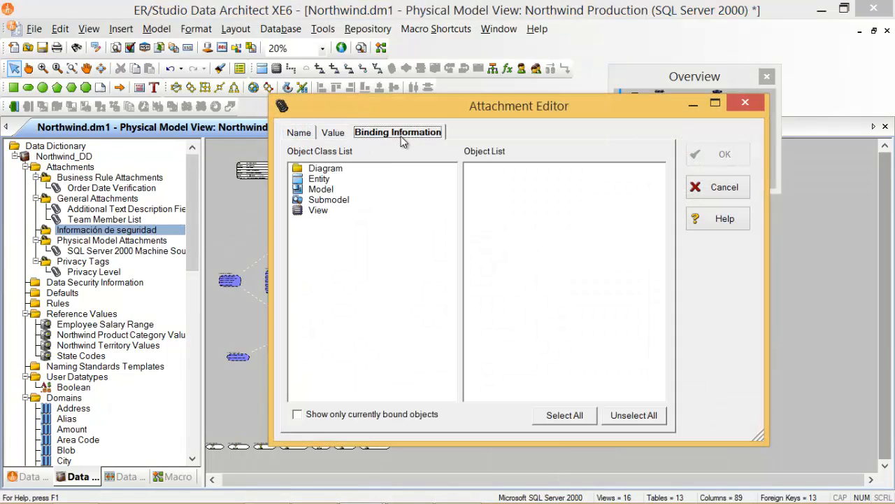
left_click(319, 170)
left_click(316, 180)
left_click(317, 190)
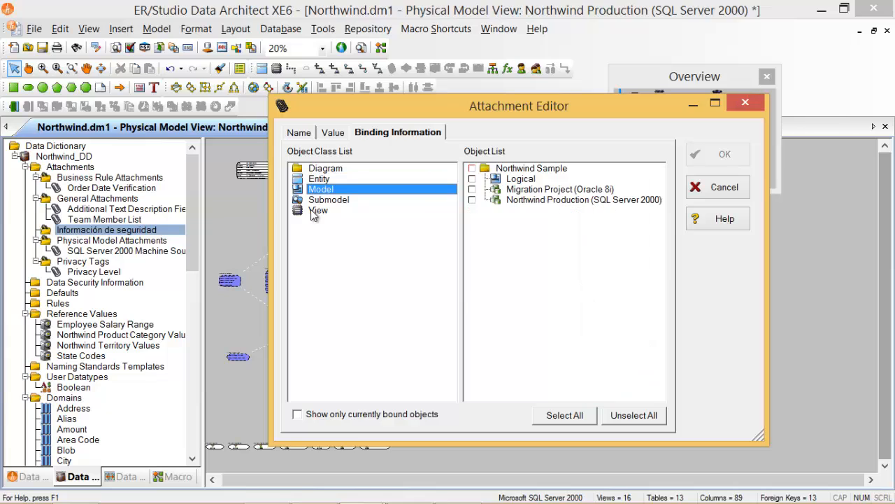
left_click(316, 211)
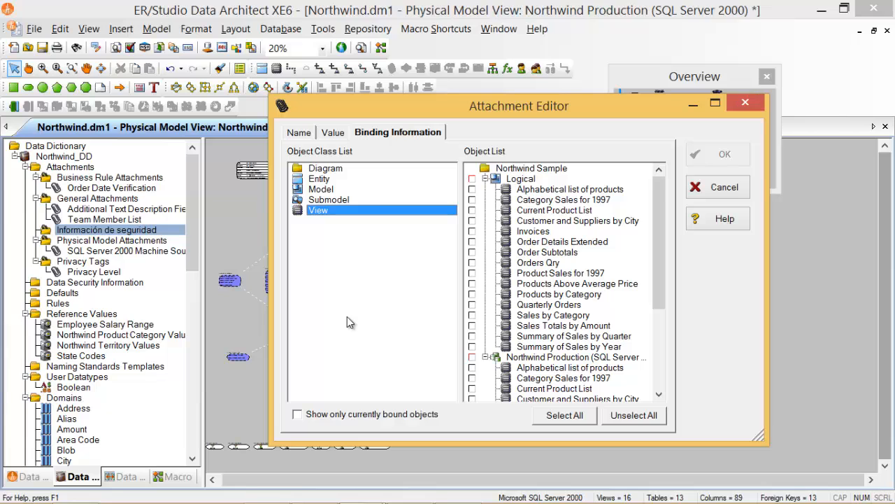
left_click(723, 187)
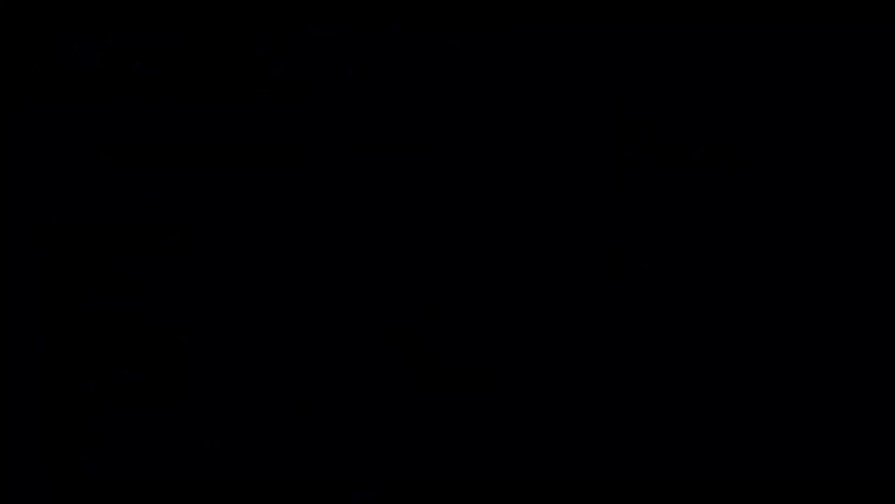
Collapse the Attachments folder and generate the default security information in the Data Security Information folder.
left_click(84, 283)
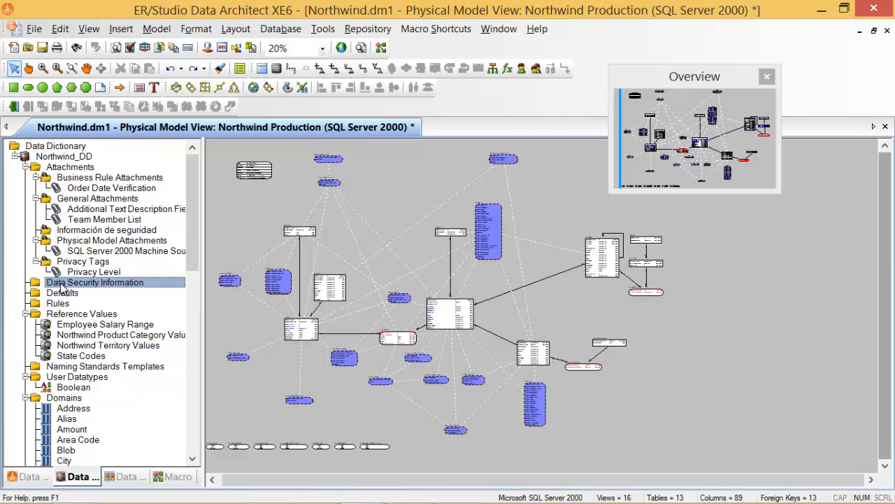
left_click(26, 167)
left_click(64, 179)
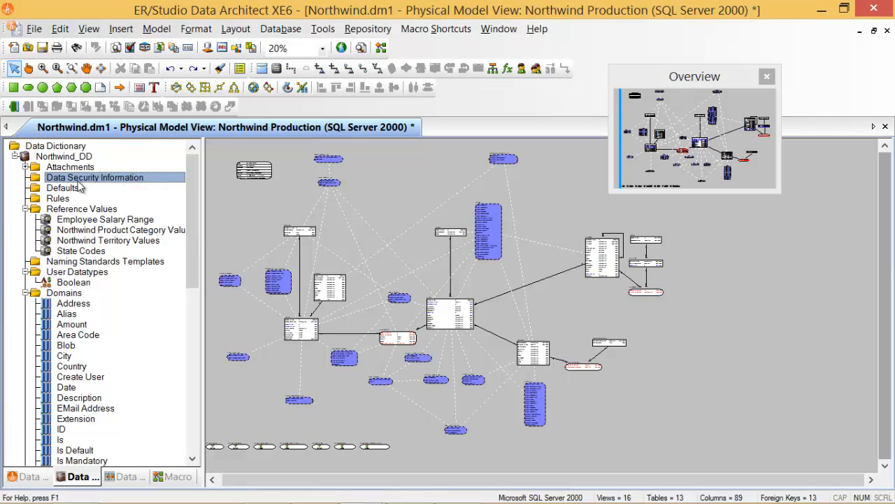
right_click(116, 182)
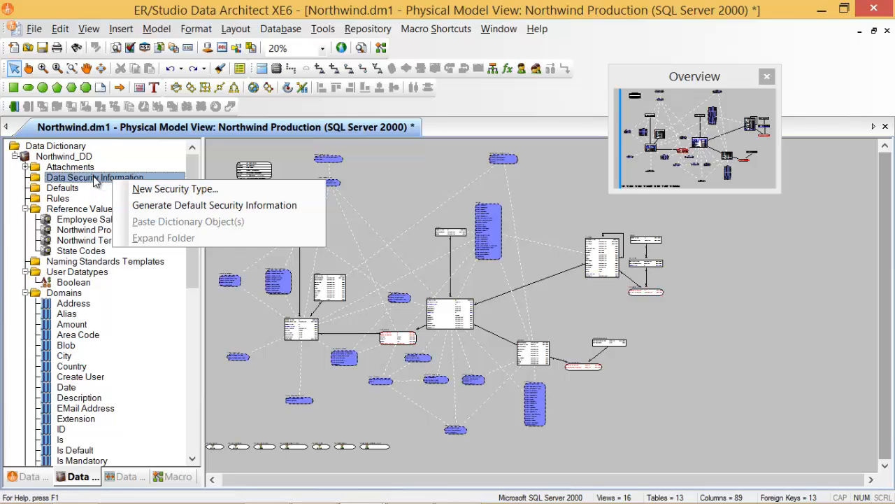
left_click(177, 207)
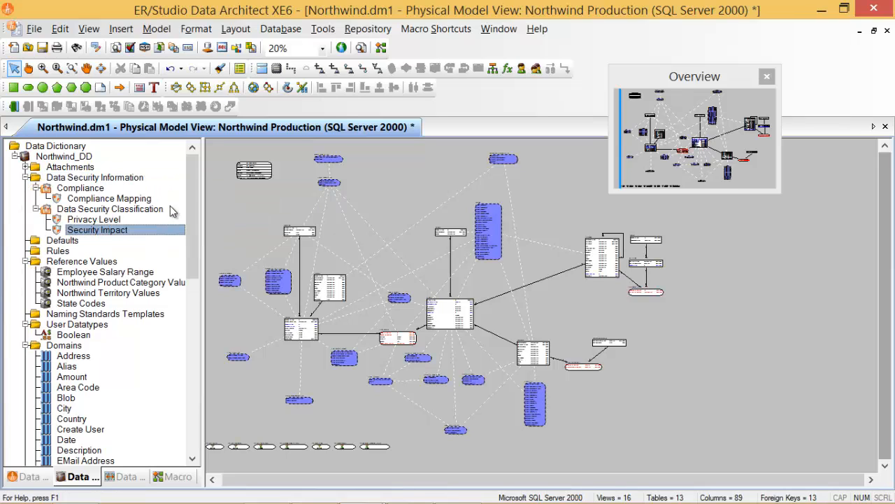
Look over the Compliance and Data Security Classification types and the Compliance Mapping property in the data dictionary.
left_click(80, 188)
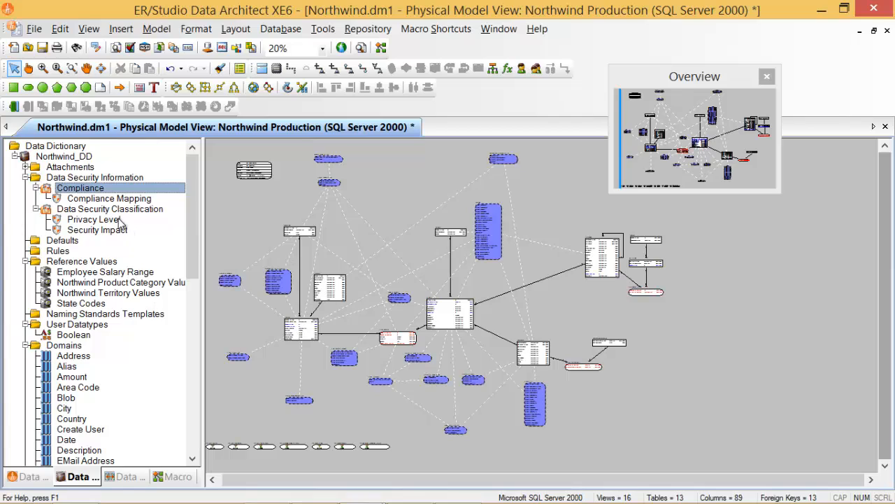
left_click(68, 211)
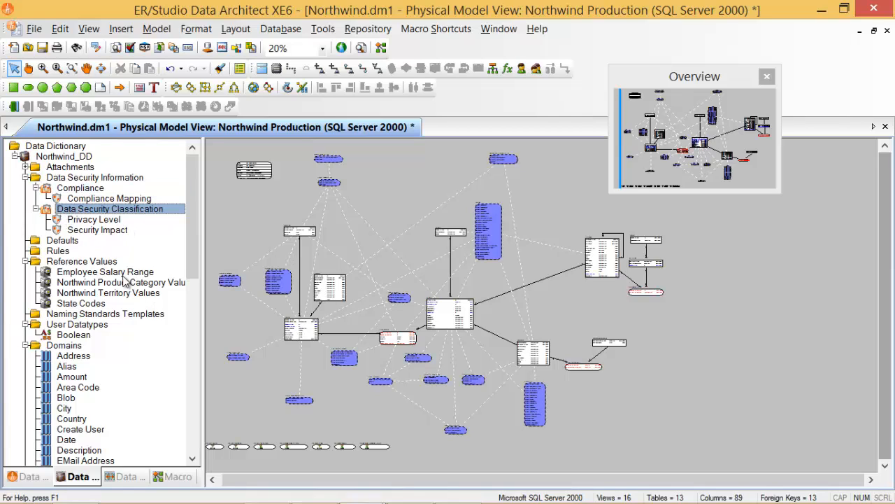
left_click(89, 189)
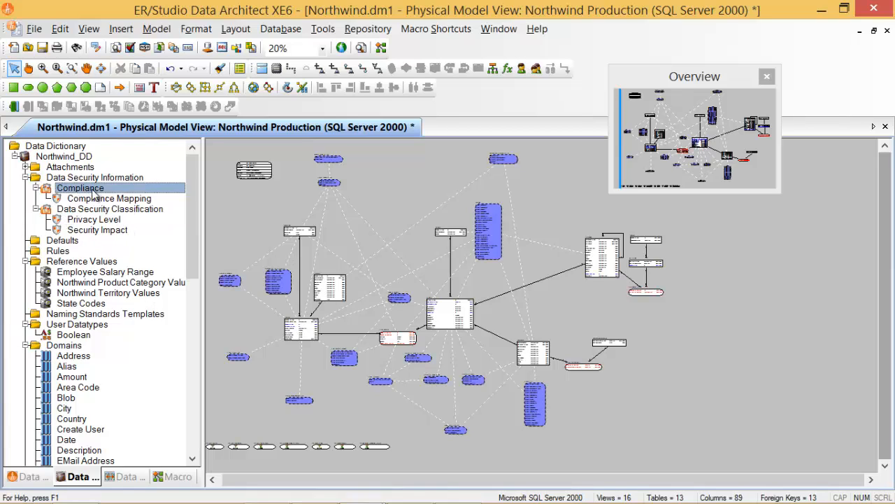
left_click(135, 210)
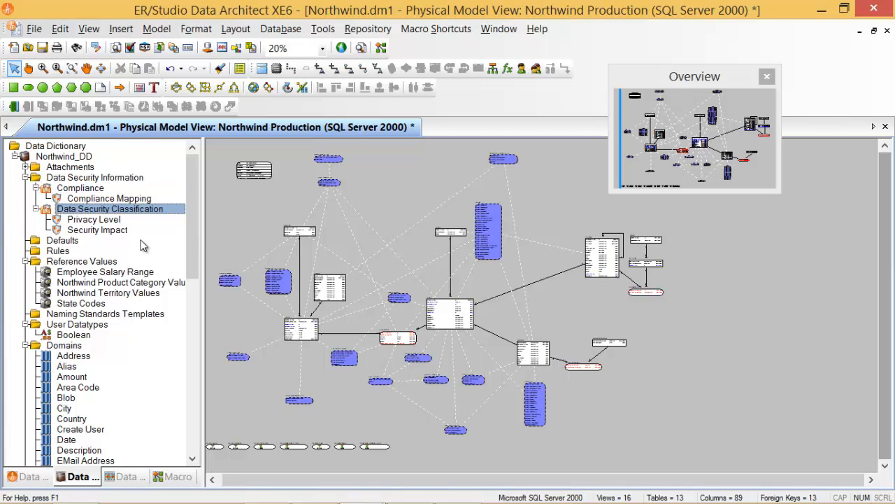
left_click(103, 201)
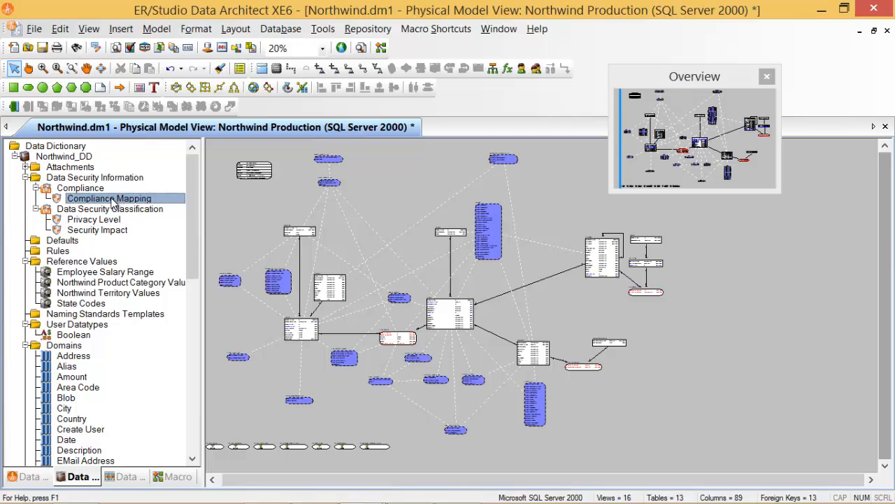
Open the Compliance security type for editing, read its name and description, and close it without saving.
right_click(91, 189)
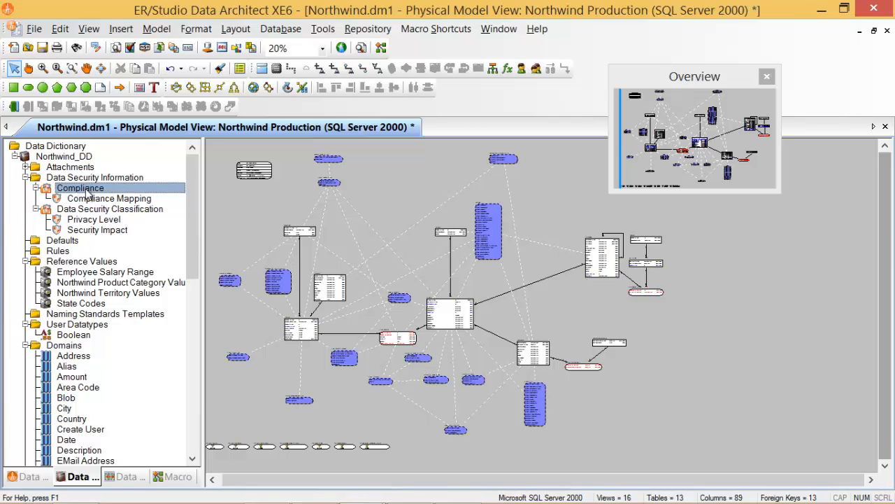
left_click(136, 214)
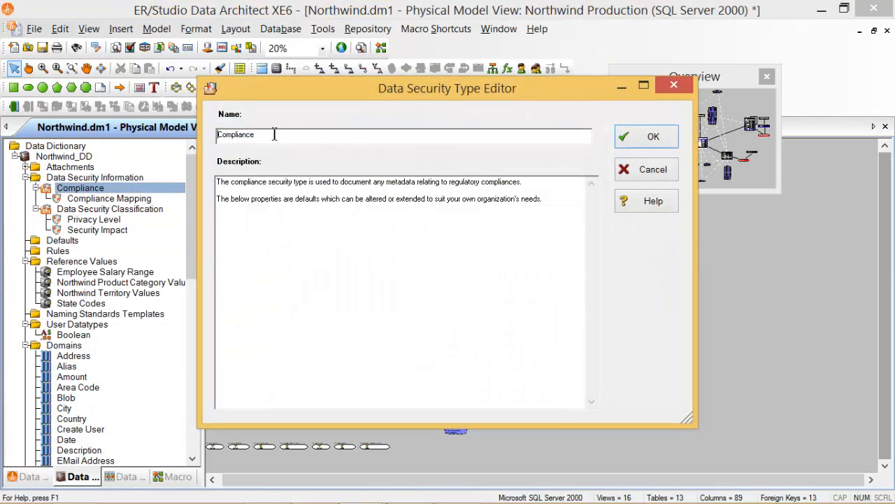
left_click_drag(274, 134, 217, 136)
left_click_drag(226, 183, 480, 214)
left_click(440, 226)
mouse_move(219, 183)
left_mouse_down()
mouse_move(299, 184)
mouse_move(235, 184)
left_mouse_up()
left_click(312, 184)
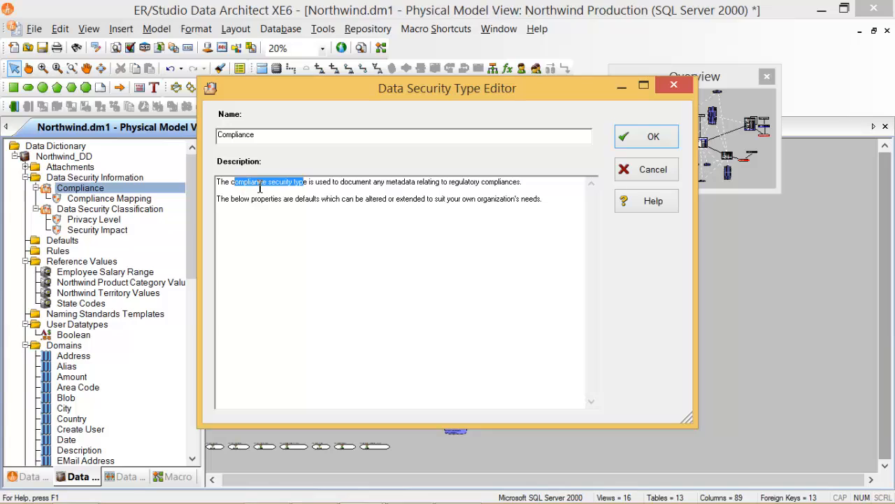
left_click(256, 184)
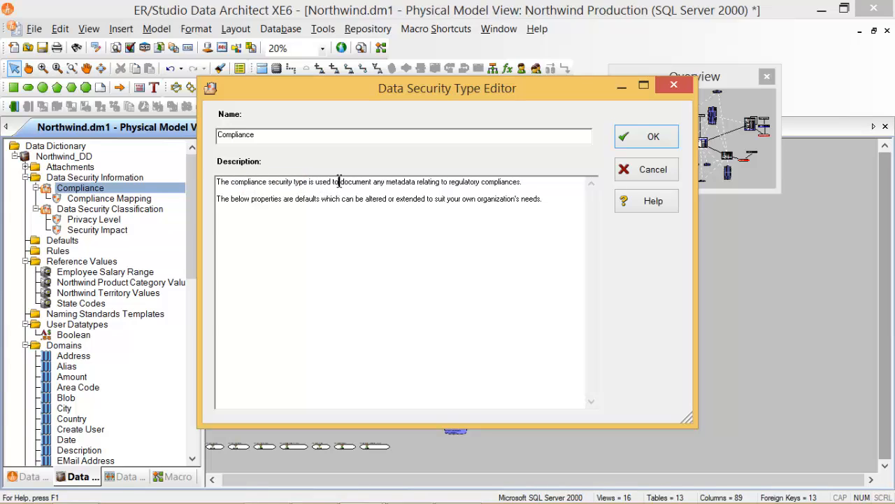
left_click_drag(339, 182, 441, 188)
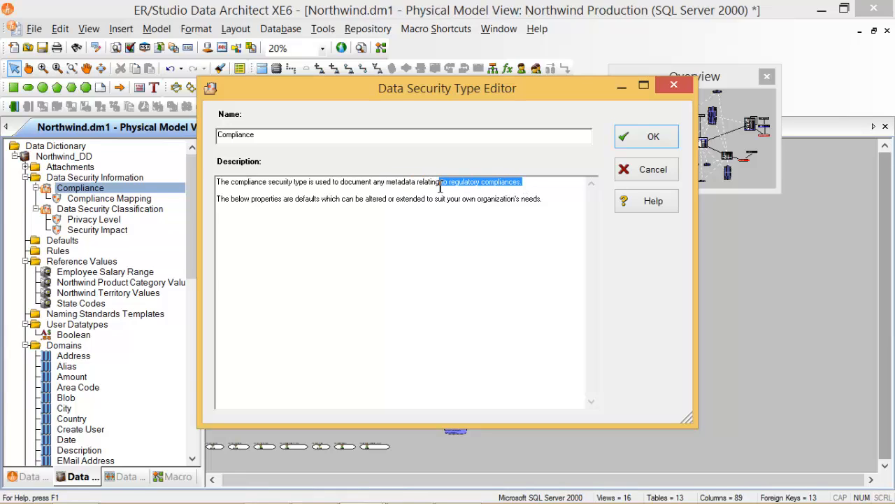
left_click_drag(222, 202, 277, 203)
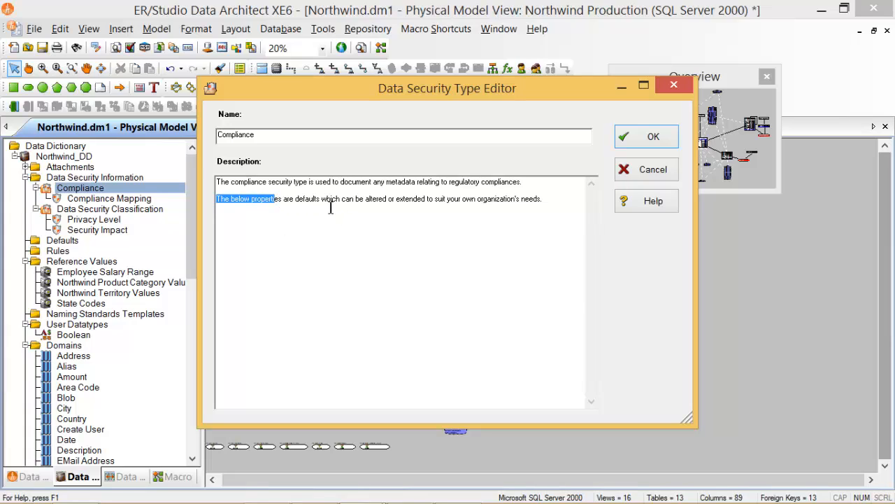
left_click_drag(278, 200, 390, 204)
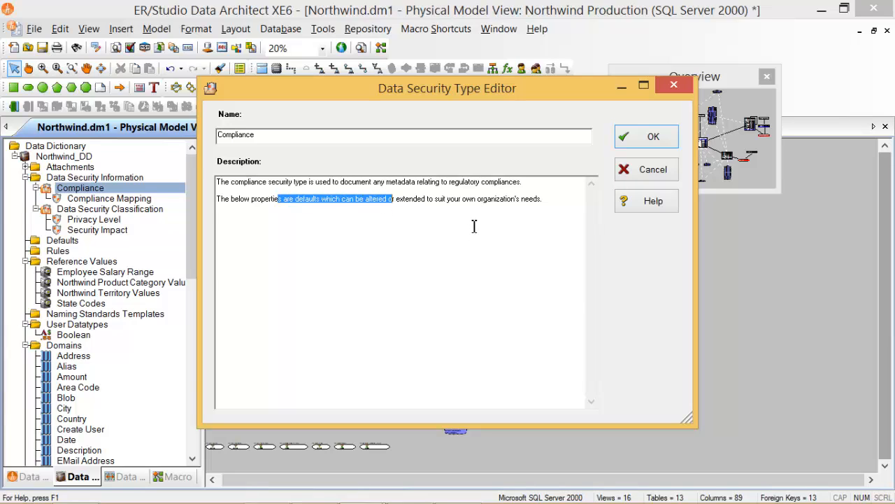
left_click(461, 200)
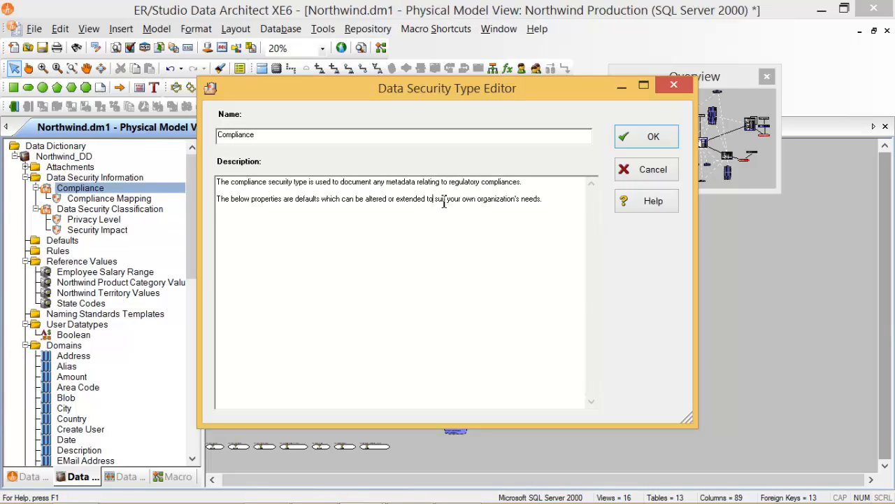
left_click_drag(444, 202, 475, 201)
left_click_drag(539, 200, 443, 204)
left_click(514, 216)
left_click(653, 169)
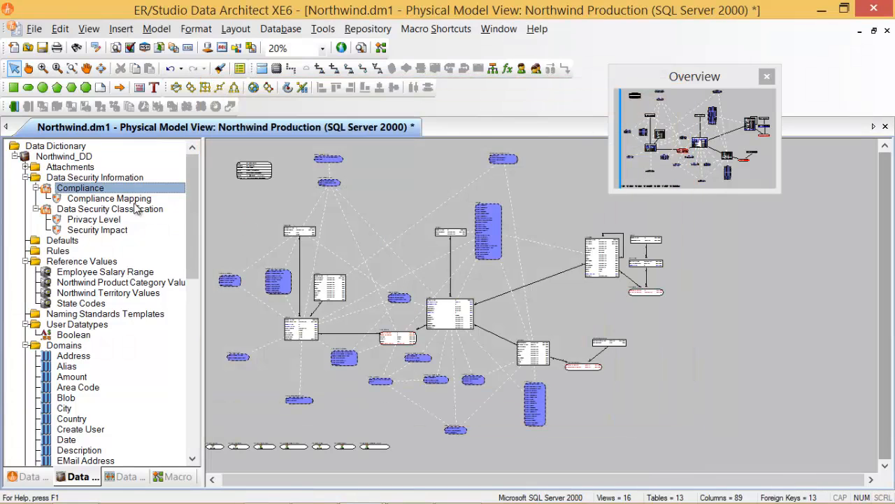
Open the Compliance Mapping security property for editing and read its name and description.
left_click(131, 201)
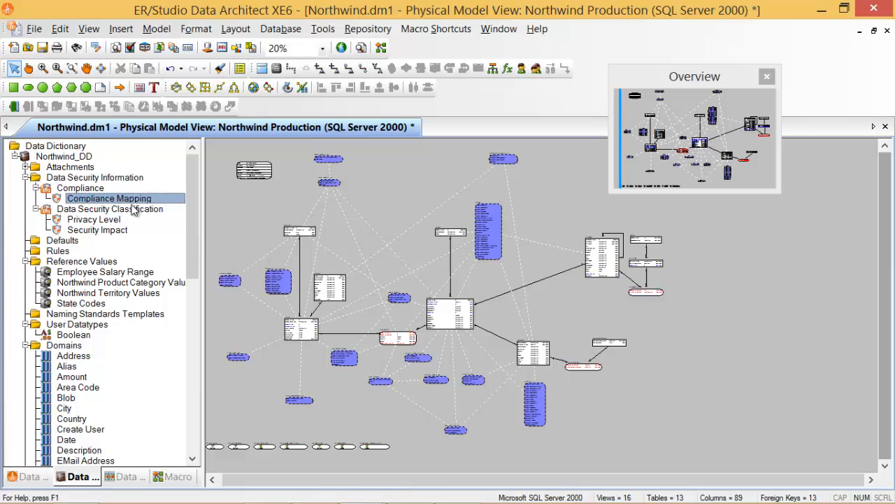
right_click(112, 201)
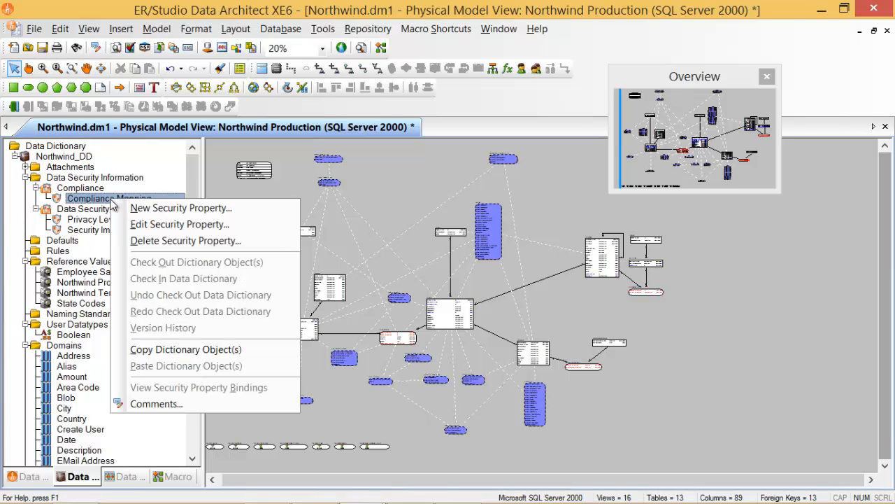
left_click(172, 225)
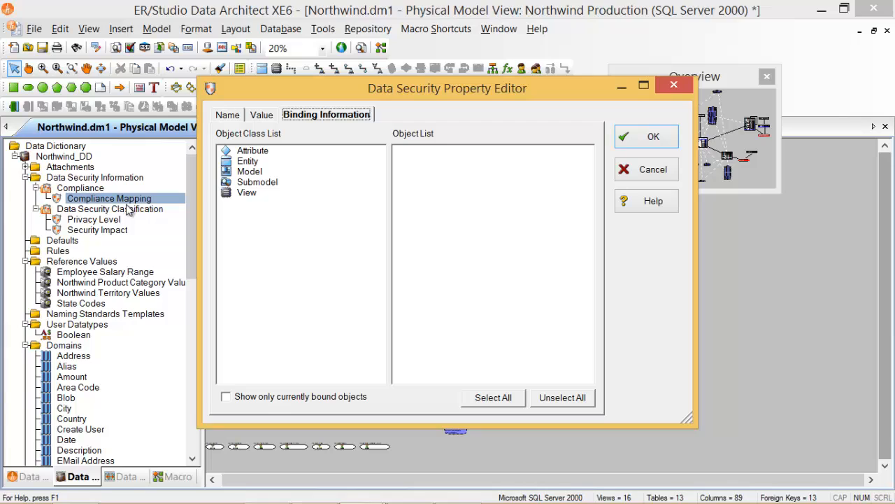
left_click(232, 116)
left_click(318, 158)
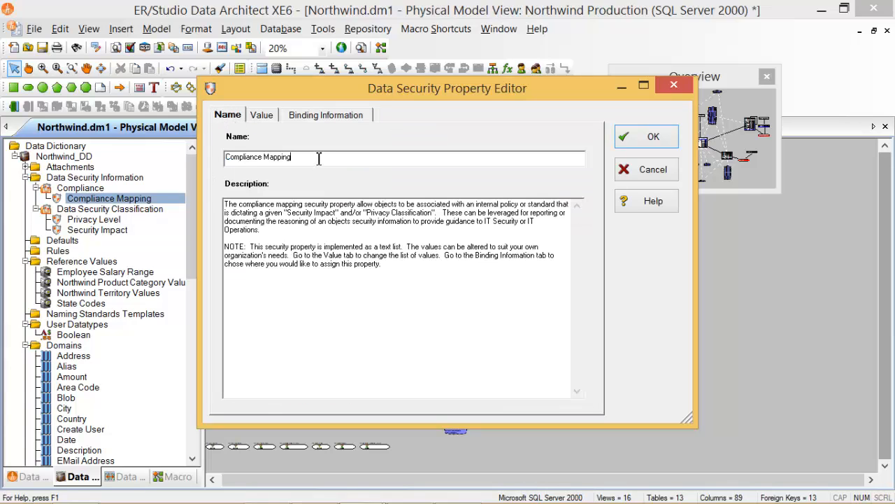
left_click_drag(304, 157, 221, 160)
left_click_drag(232, 208, 399, 260)
left_click(382, 263)
left_click_drag(227, 208, 276, 228)
left_click(273, 229)
mouse_move(433, 216)
left_mouse_down()
mouse_move(288, 215)
mouse_move(446, 215)
left_mouse_up()
left_click(436, 214)
Check the data type assigned to the Compliance Mapping property's values and the list of alternatives.
left_click(268, 117)
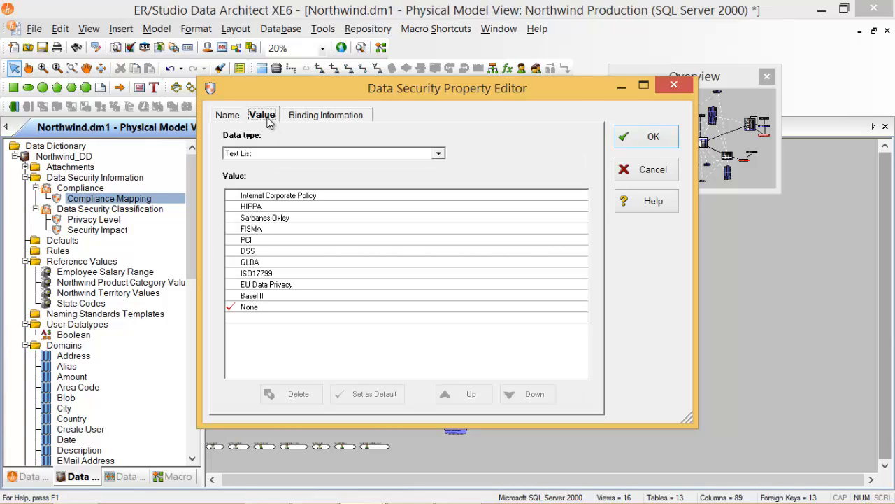
left_click(439, 155)
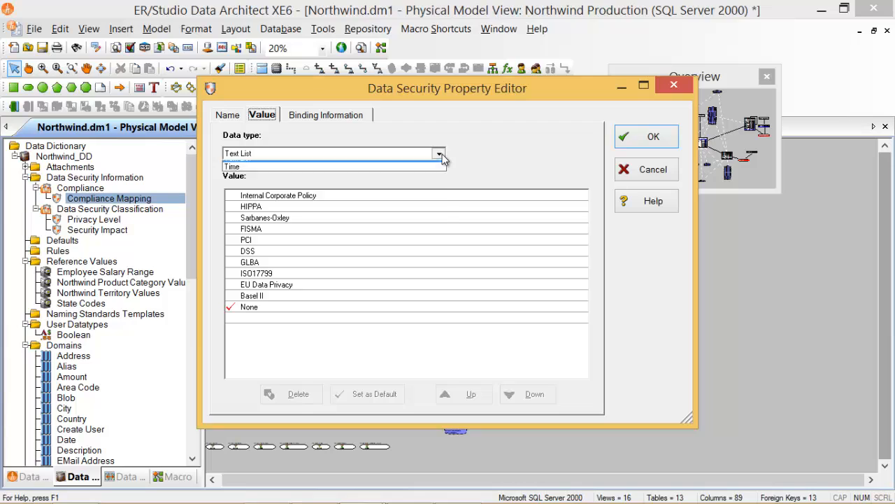
left_click(440, 155)
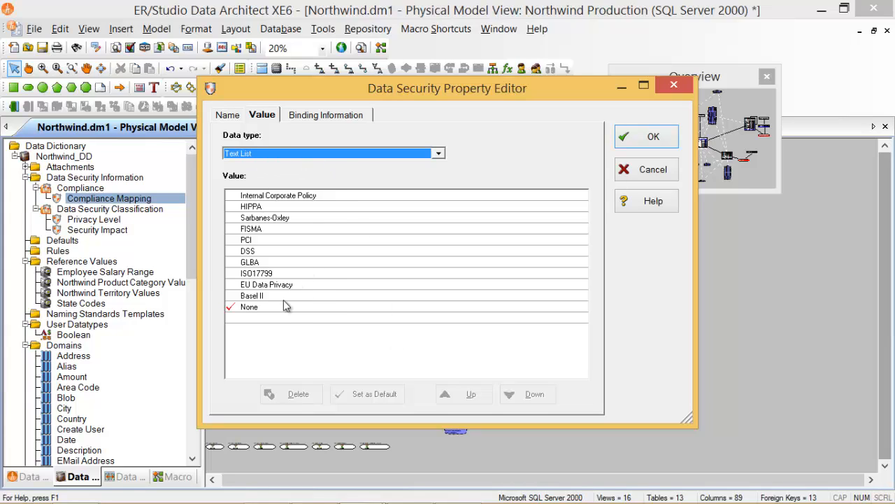
Go through the Compliance Mapping value list from Internal Corporate Policy to Basel II.
left_click(263, 198)
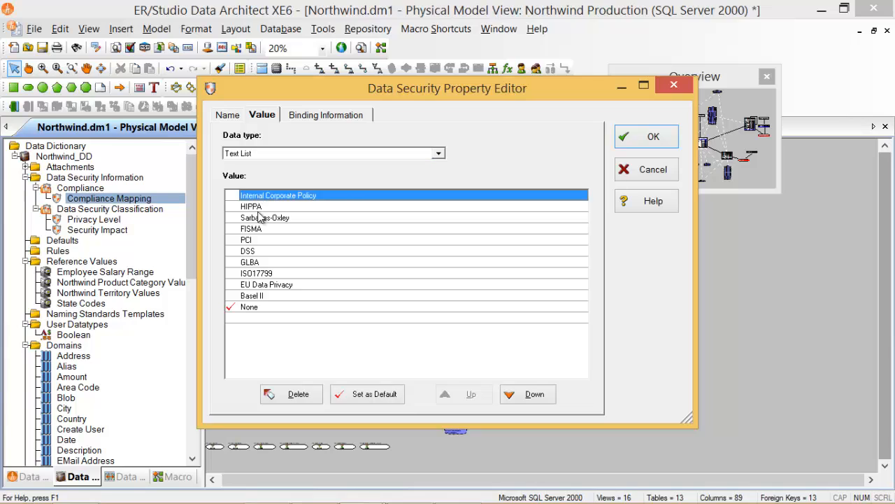
key("Down")
key("Down")
key("Down")
key("Down")
key("Down")
key("Down")
key("Down")
key("Down")
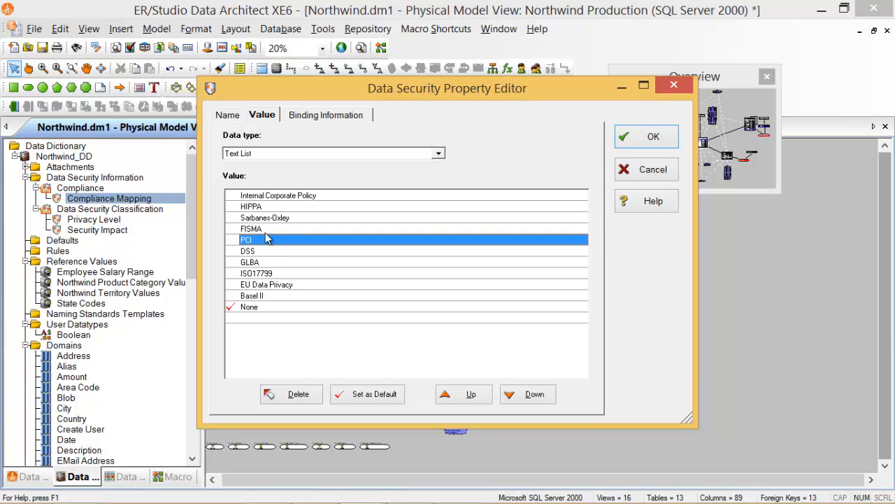
key("Down")
key("Down")
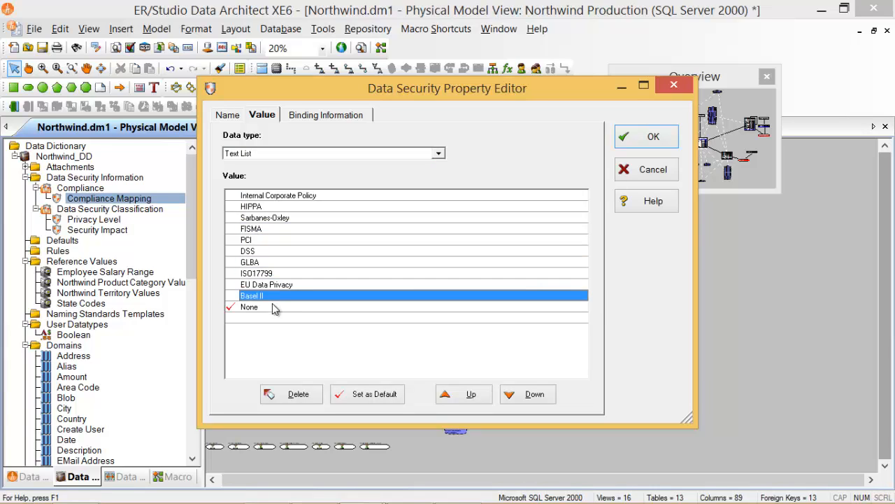
left_click(302, 219)
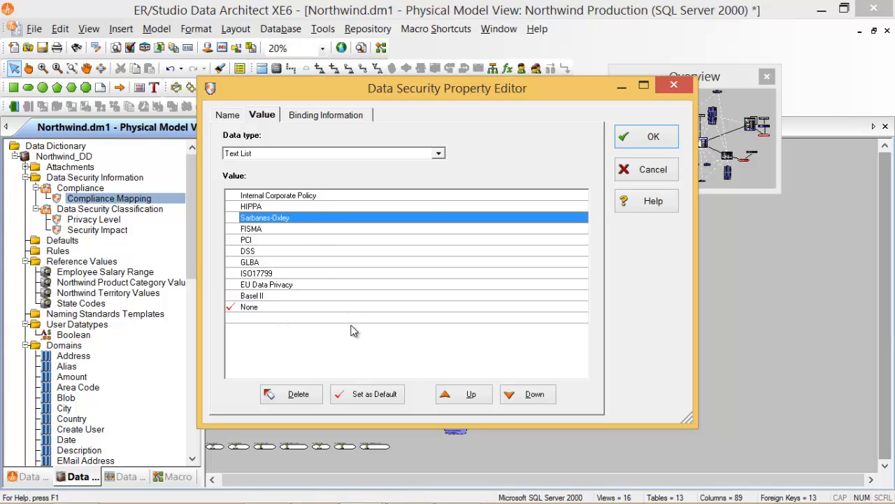
left_click(322, 197)
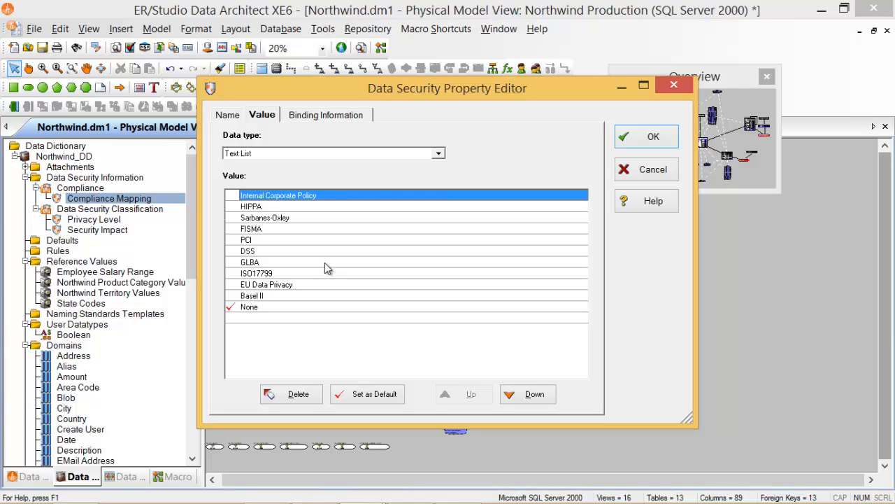
Show the binding information for Compliance Mapping and look over the attributes available in the logical and physical models.
left_click(322, 115)
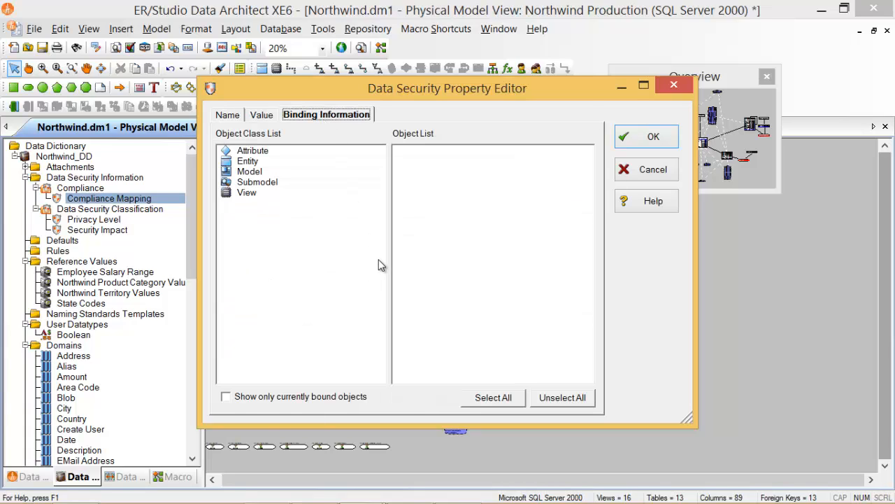
left_click(245, 152)
scroll(584, 241, "down", 6)
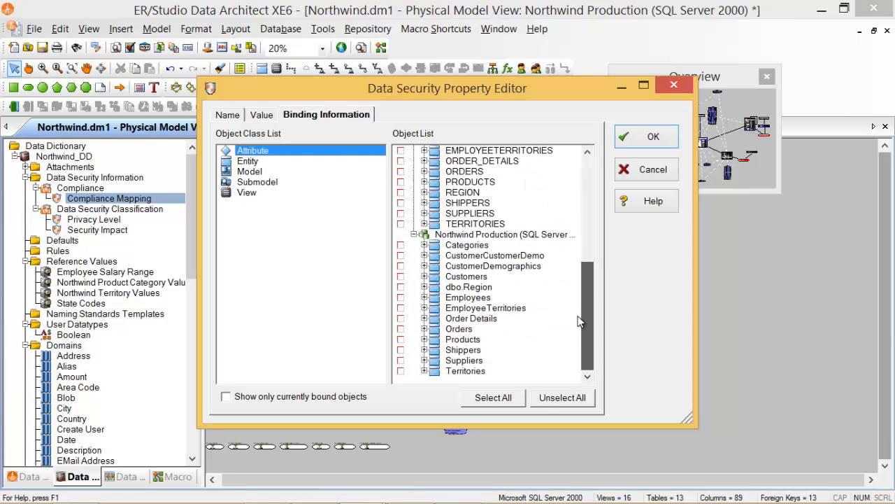
scroll(578, 254, "up", 6)
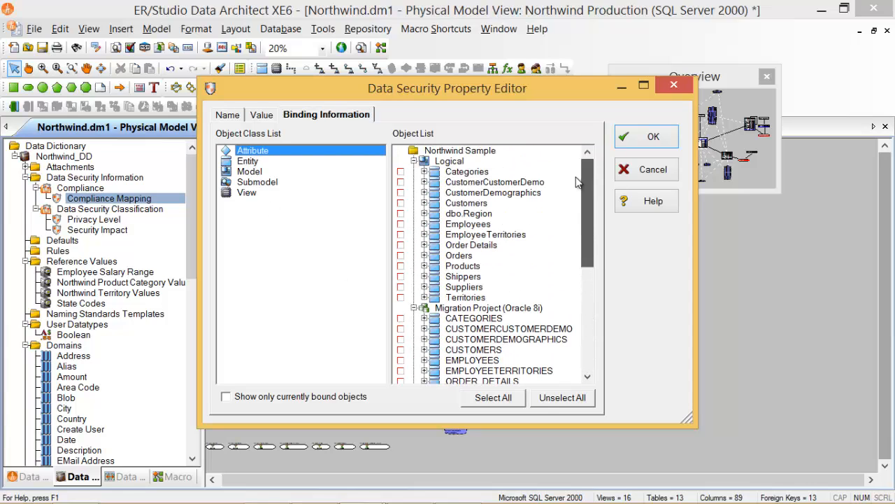
Limit the object list to currently bound objects and check the Attribute, Entity, Model, Submodel and View classes.
left_click(225, 396)
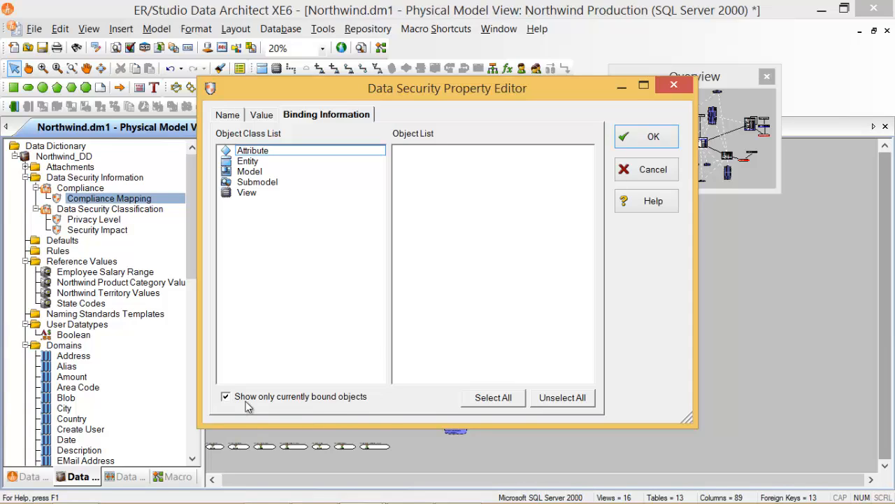
left_click(259, 163)
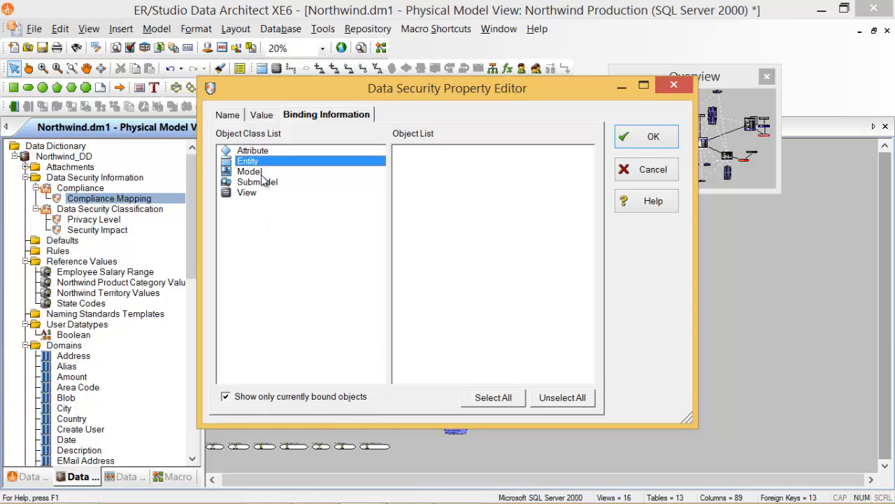
left_click(262, 174)
left_click(260, 183)
left_click(256, 191)
left_click(253, 152)
left_click(250, 162)
left_click(250, 172)
left_click(253, 192)
left_click(255, 182)
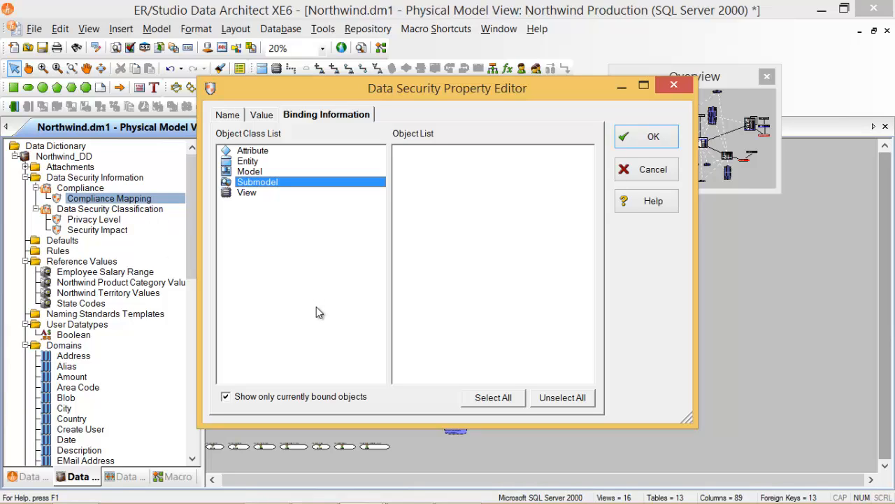
List all submodels again, mark the logical model's Customers submodel for binding, and clear that mark.
left_click(226, 396)
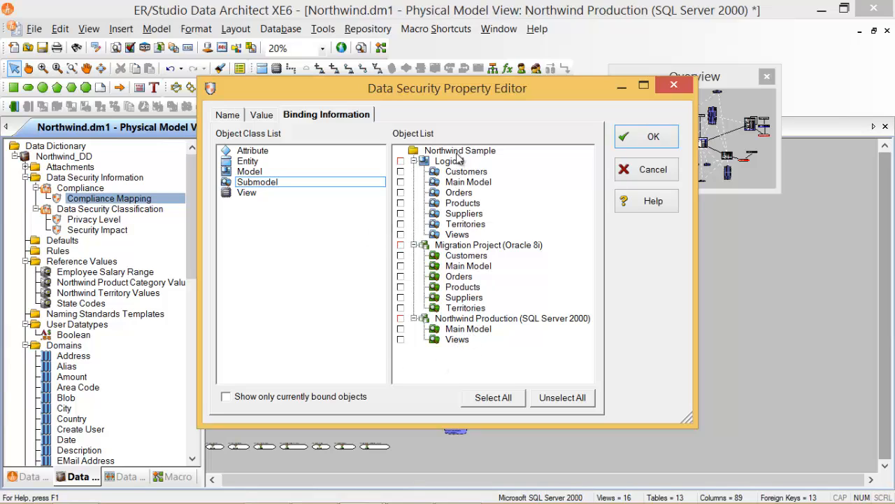
left_click(400, 172)
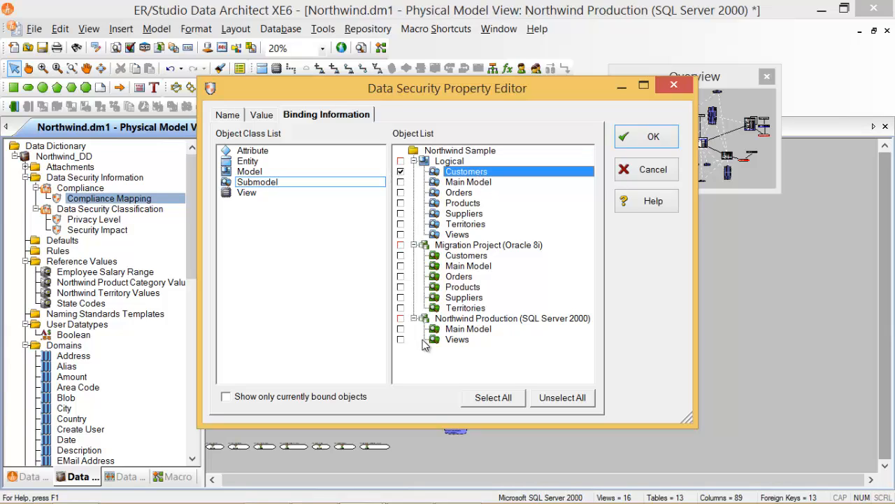
left_click(401, 171)
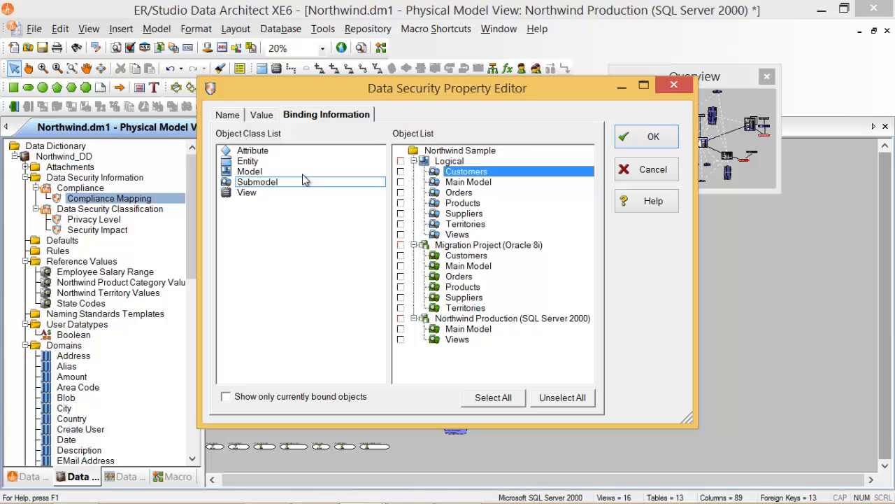
List the bindable models, mark the Logical model for binding, and clear that mark.
left_click(241, 162)
left_click(250, 172)
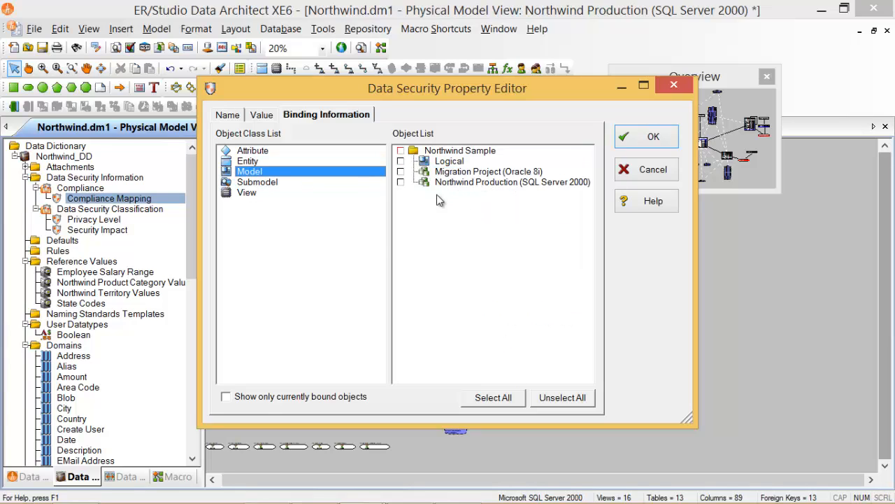
left_click(404, 161)
left_click(401, 162)
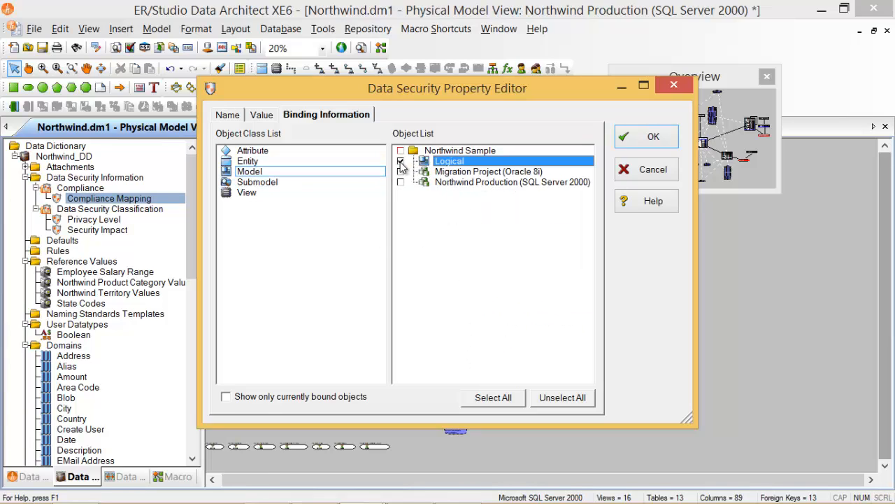
left_click(401, 161)
Mark the logical model's Customers entity for binding to Compliance Mapping and close the property editor without saving.
left_click(246, 162)
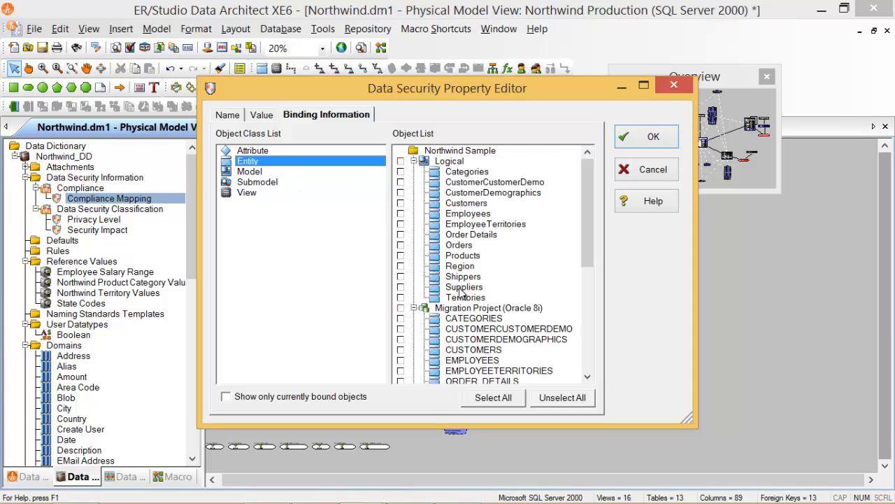
left_click_drag(588, 230, 572, 198)
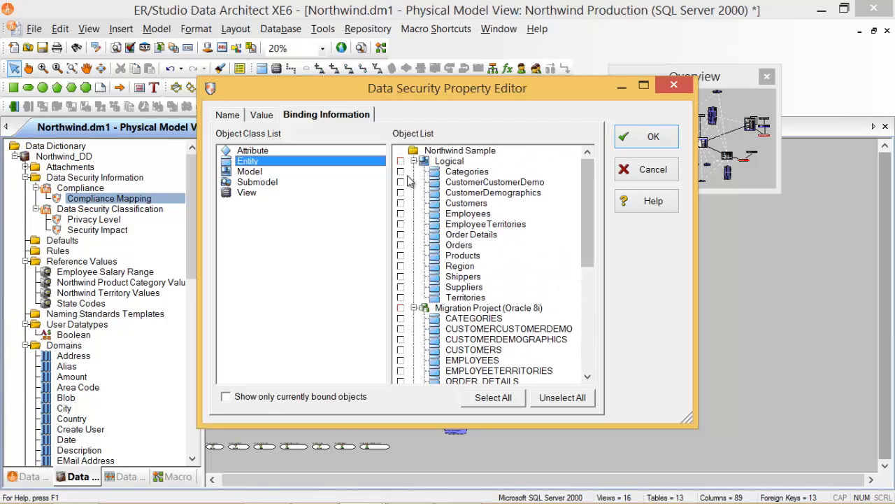
left_click(401, 203)
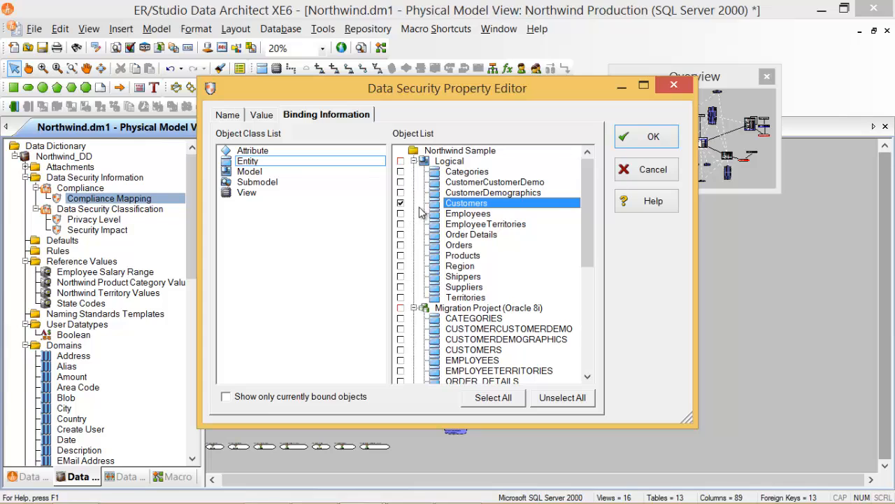
left_click(651, 171)
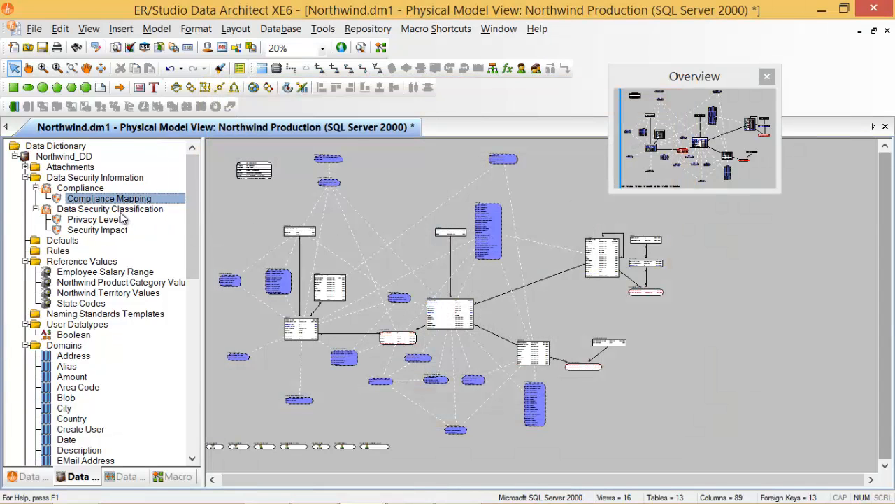
Open a blank data security type from the Data Security Information folder and close it without saving.
left_click(84, 180)
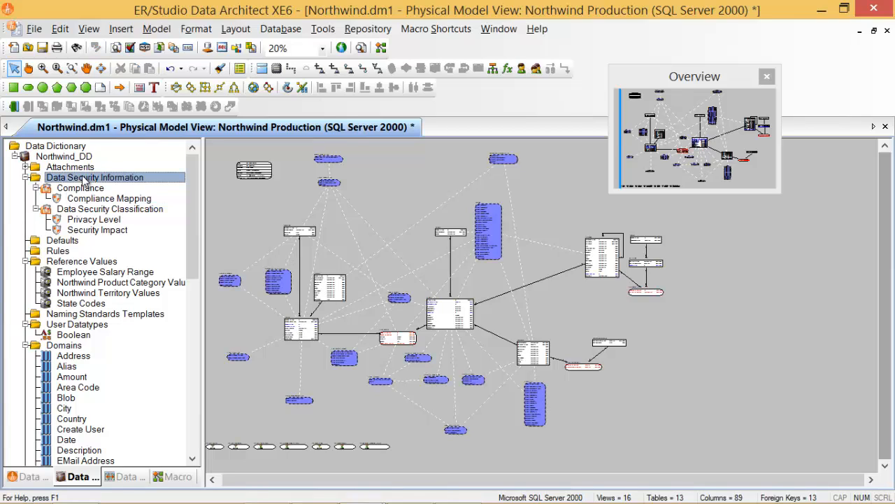
right_click(83, 179)
left_click(115, 185)
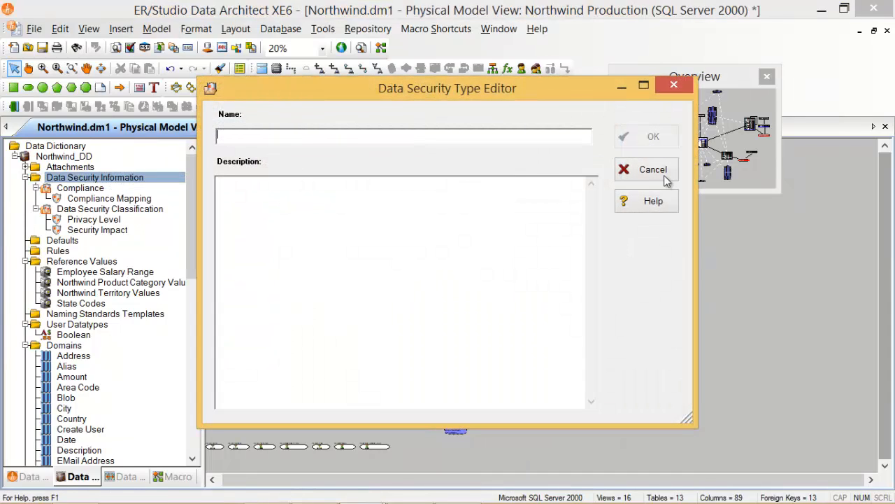
left_click(667, 180)
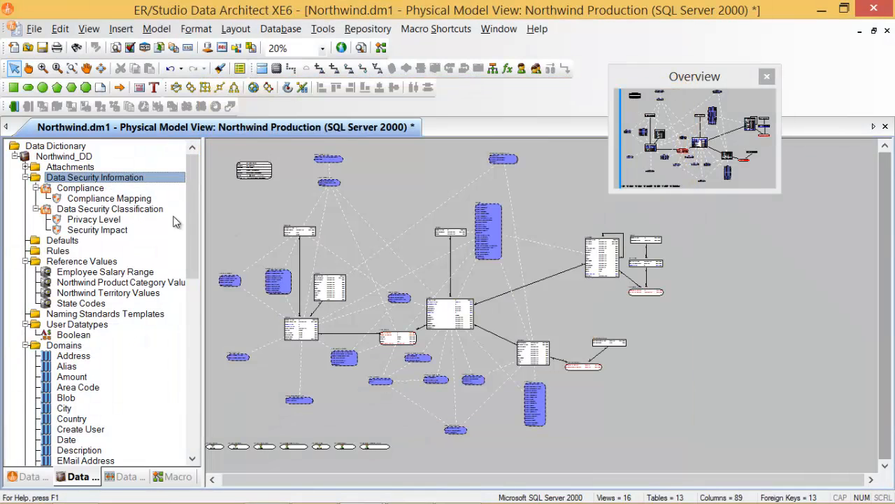
Open a new security property under Compliance, review the available value data types, and close it without saving.
right_click(86, 193)
left_click(126, 197)
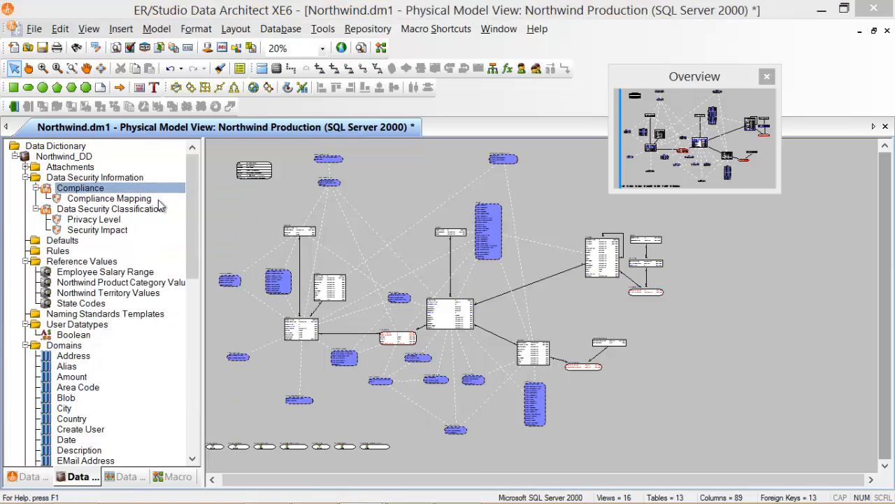
left_click(261, 116)
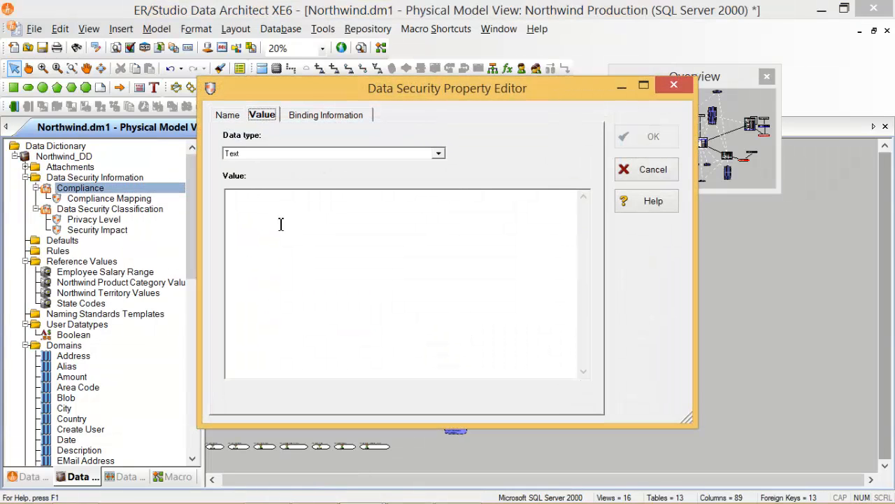
left_click(439, 154)
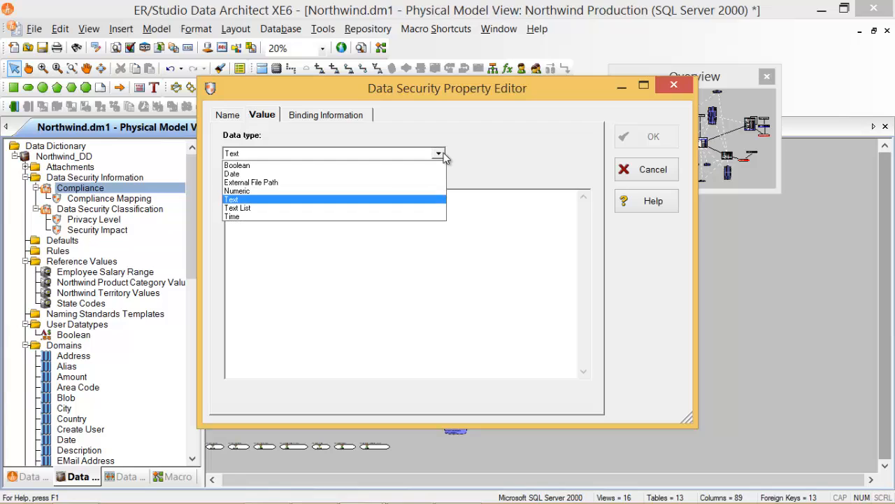
left_click(443, 157)
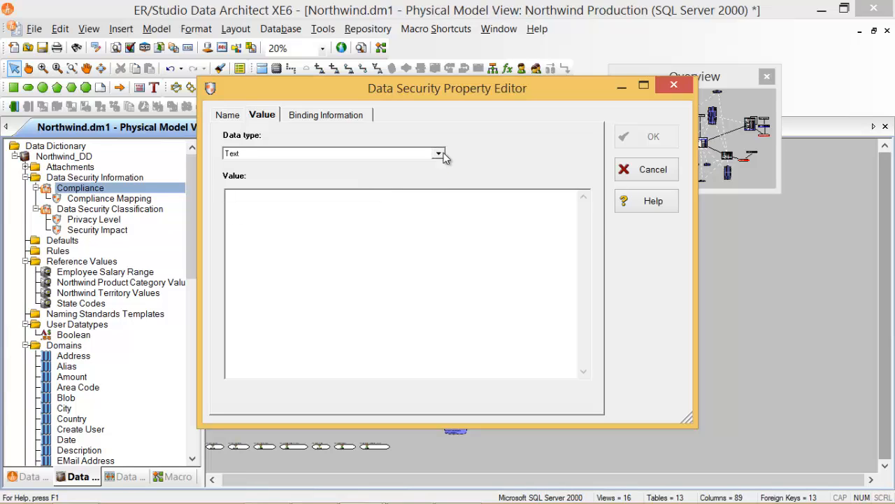
left_click(646, 172)
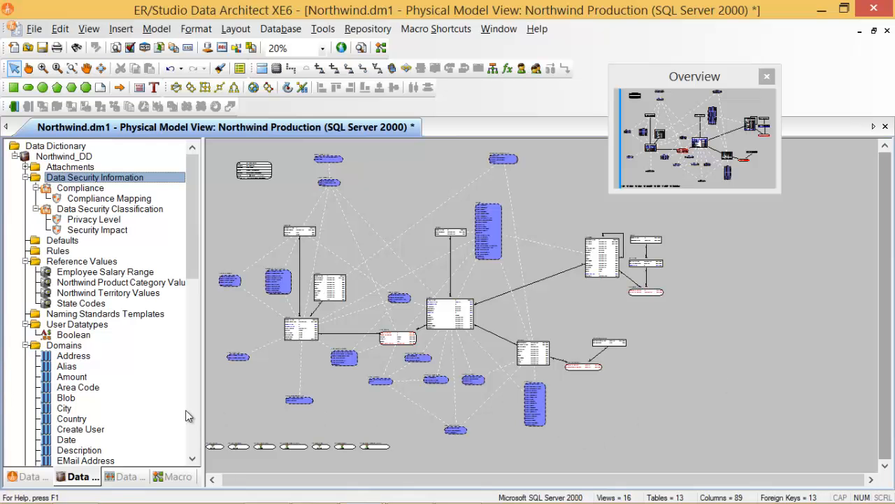
Collapse the Data Security Information folder and select the Defaults folder in the data dictionary.
left_click(73, 243)
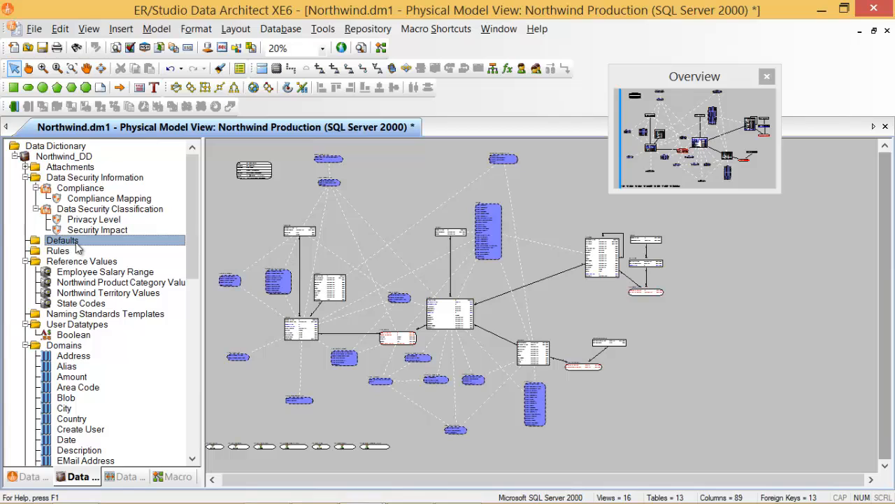
left_click(26, 177)
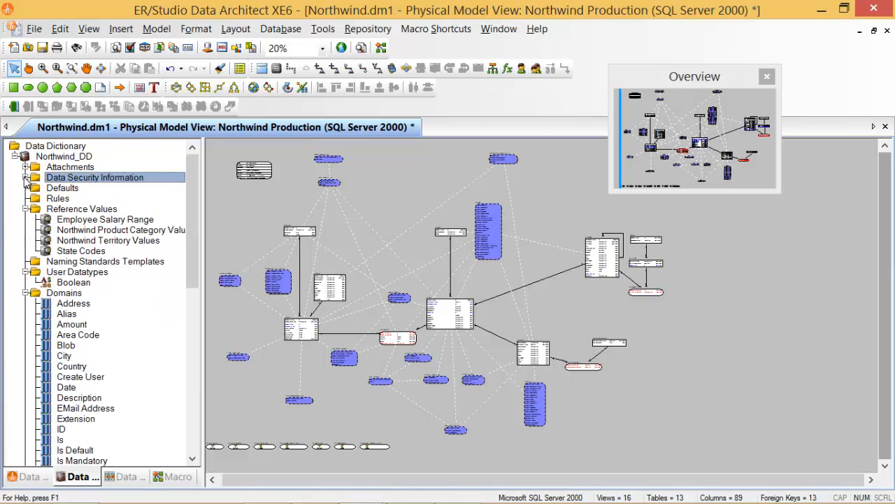
left_click(60, 191)
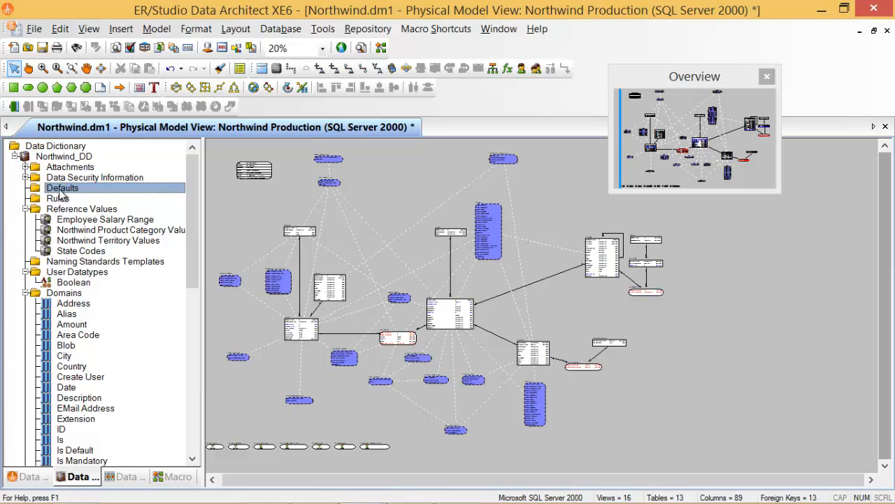
right_click(62, 193)
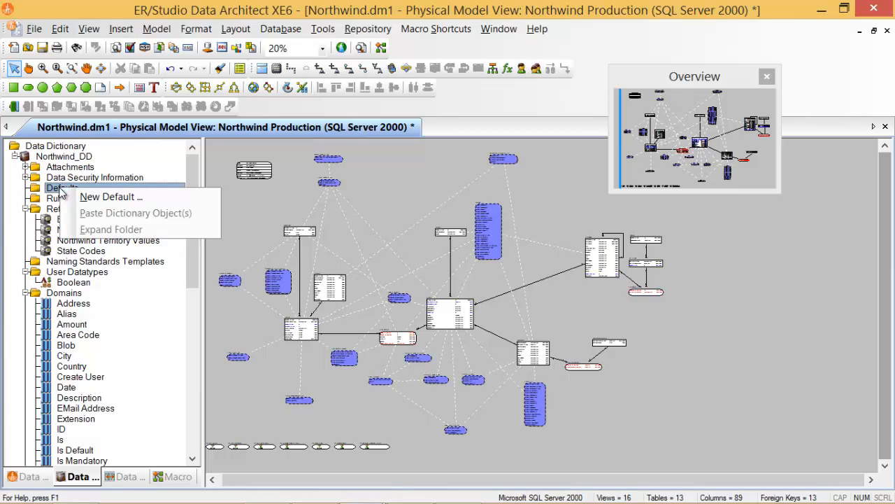
left_click(48, 189)
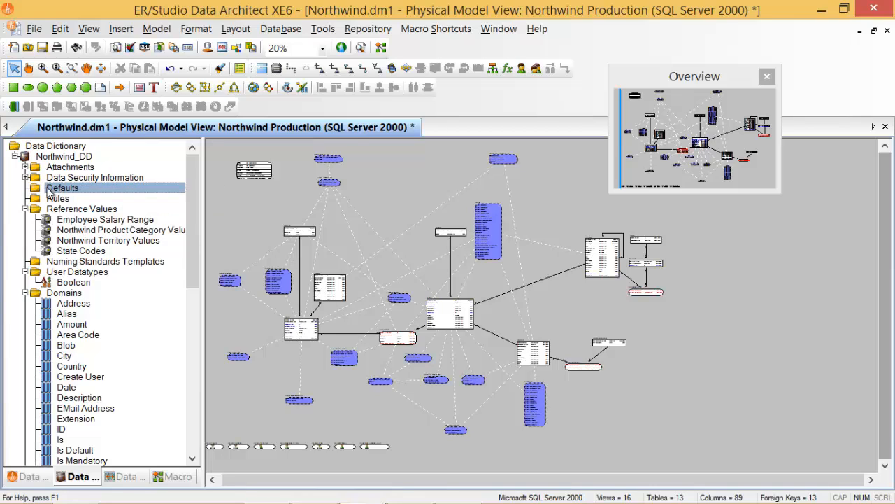
Start a new default definition named "prueba" with the default value "Danysoft".
right_click(84, 191)
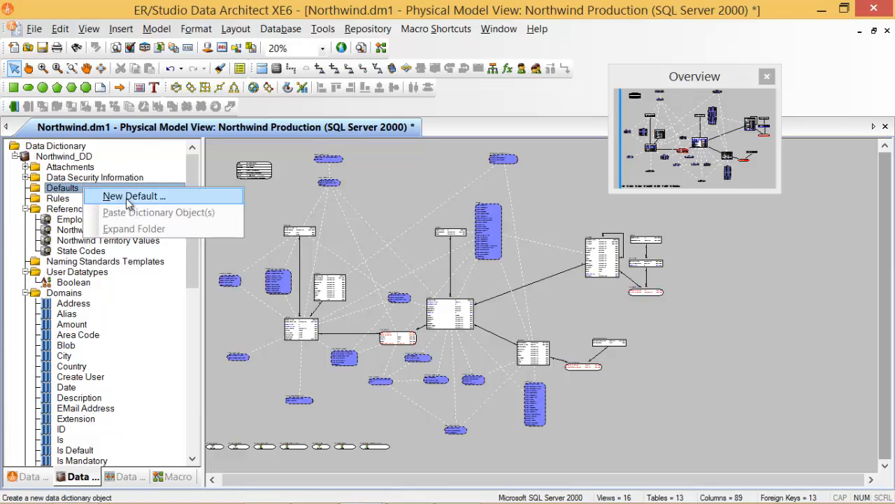
left_click(126, 198)
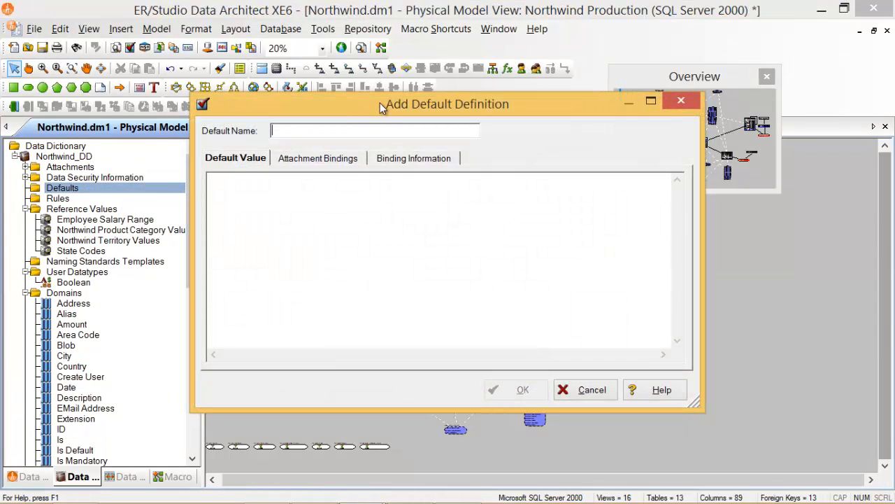
left_click_drag(368, 105, 432, 101)
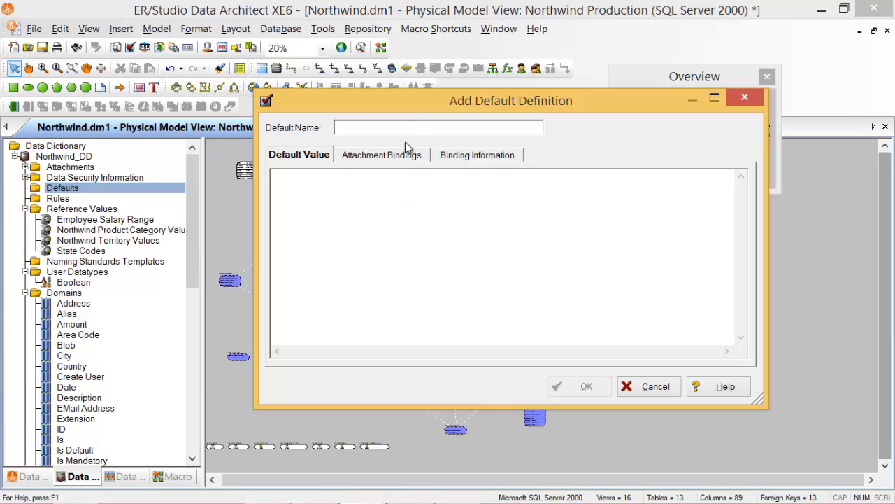
type("as")
type("prue")
type("ba")
key("Tab")
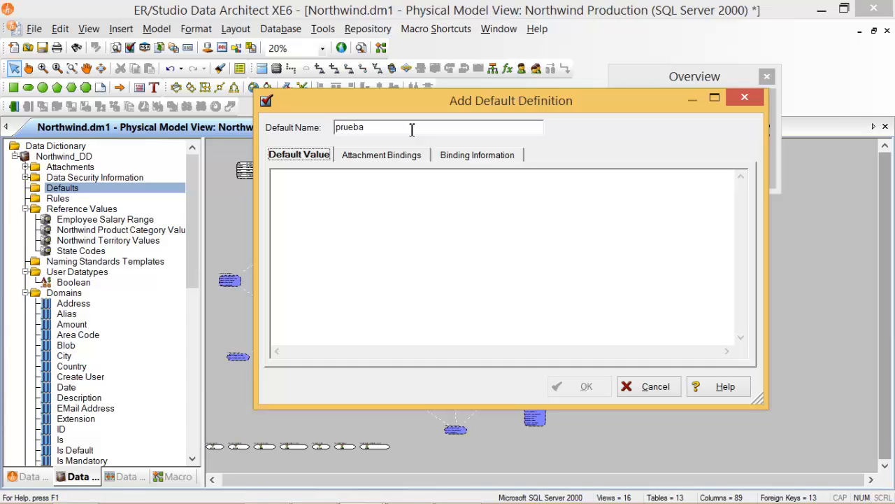
key("Tab")
type("Dany")
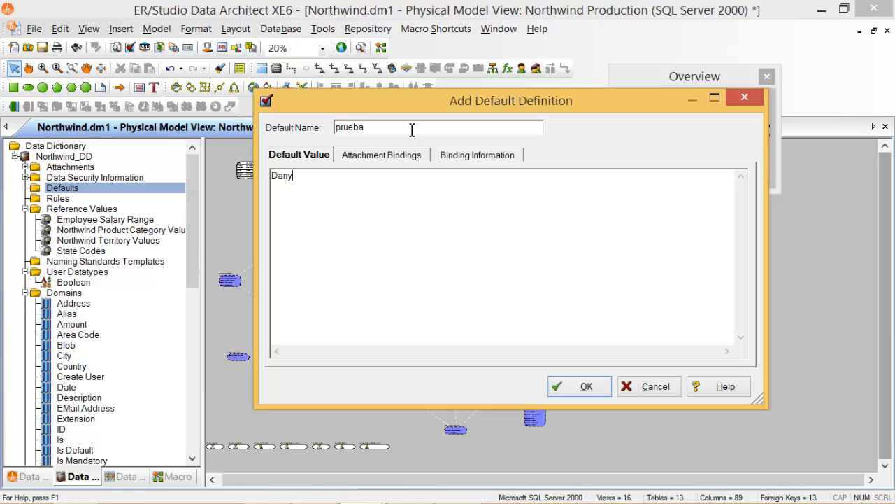
type("soft")
Review the new default's available attachments and the attributes and domains it can be bound to.
left_click(396, 160)
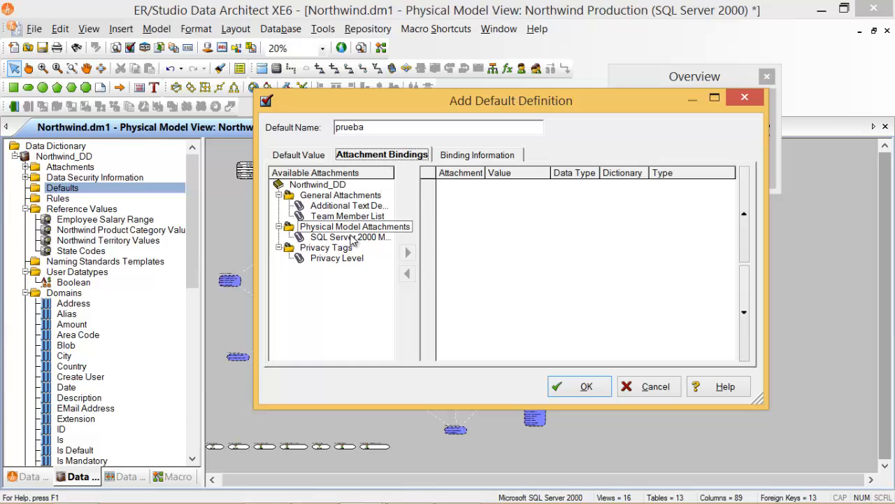
left_click(479, 157)
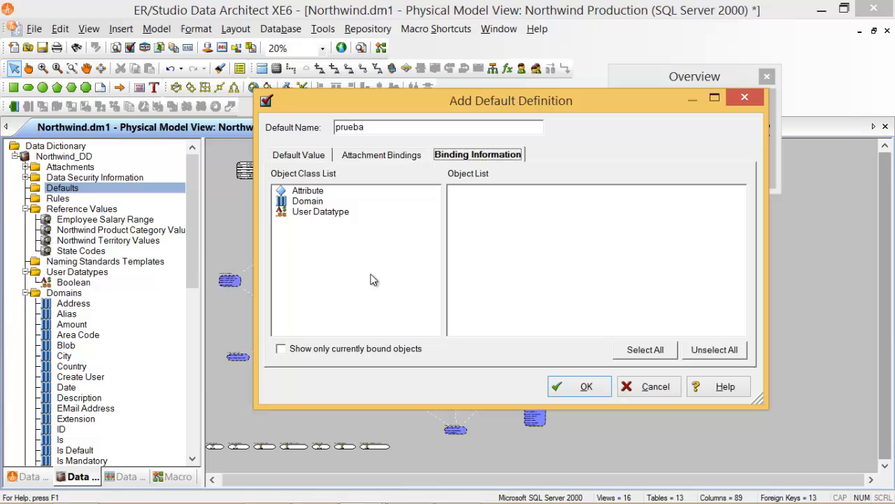
left_click(285, 191)
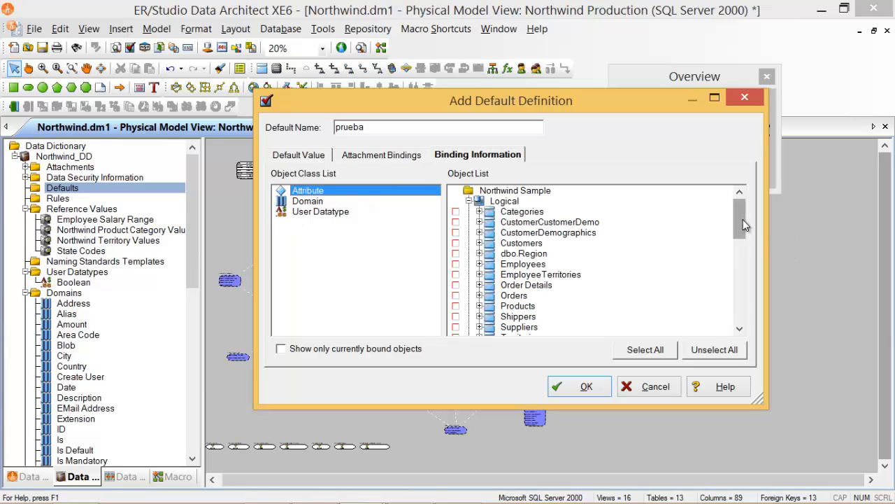
mouse_move(743, 219)
left_mouse_down()
mouse_move(743, 298)
mouse_move(746, 221)
left_mouse_up()
left_click(307, 202)
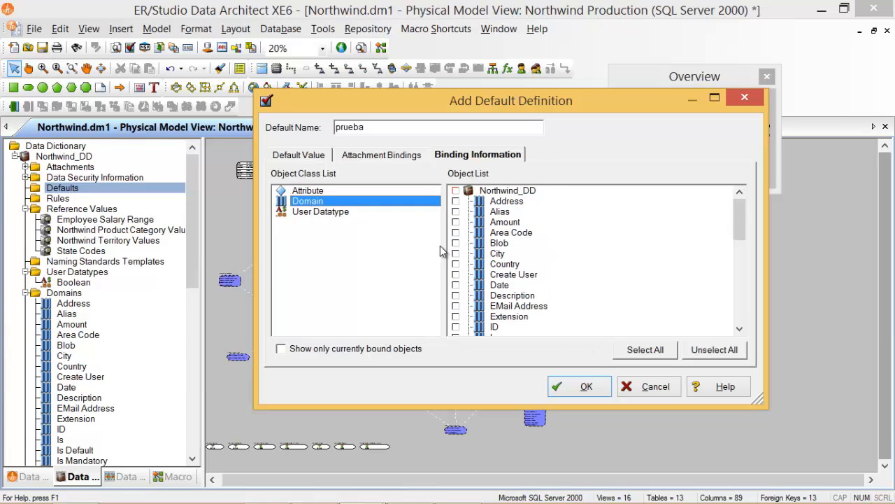
Mark the Alias domain for binding, toggle the filter for currently bound objects on and off, and discard the default definition.
left_click(456, 211)
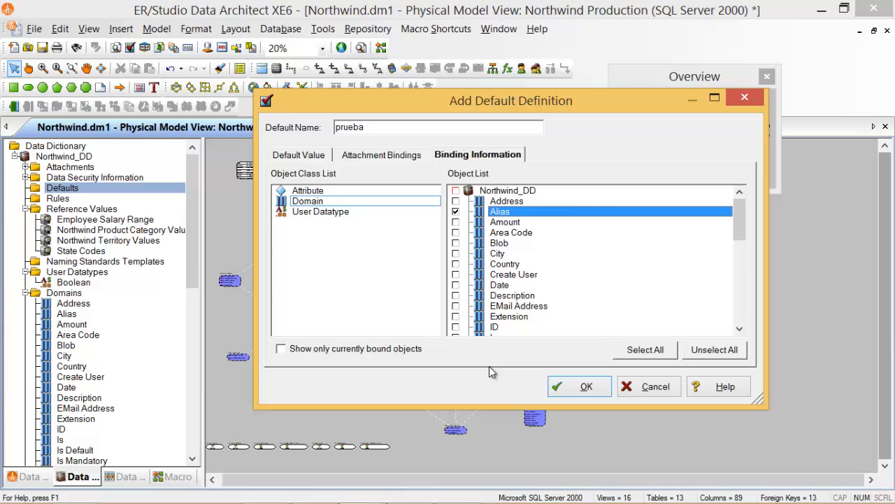
left_click(375, 349)
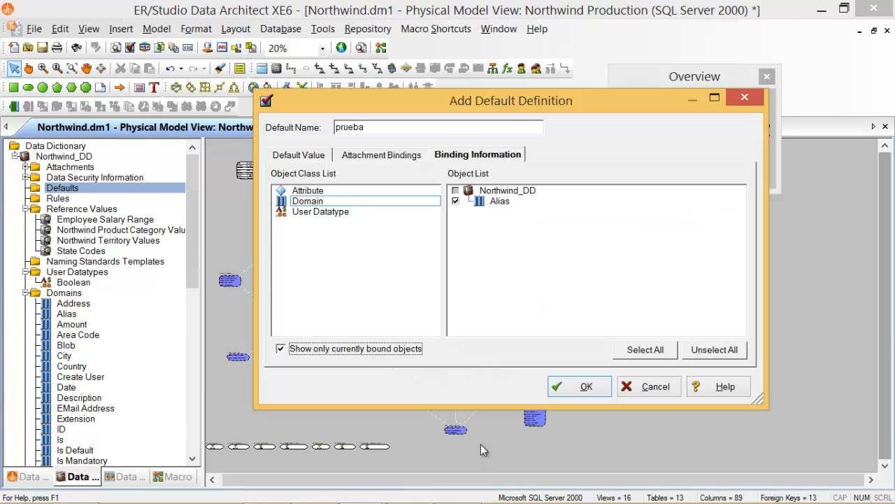
left_click(339, 348)
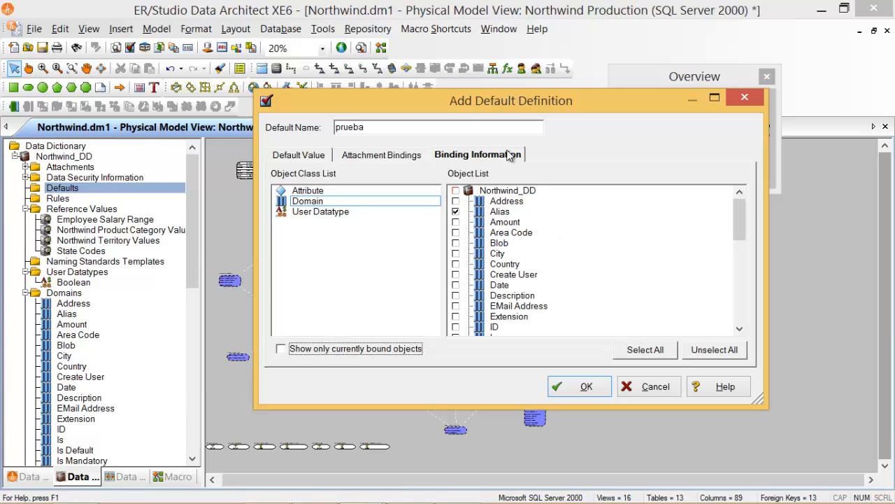
left_click(664, 391)
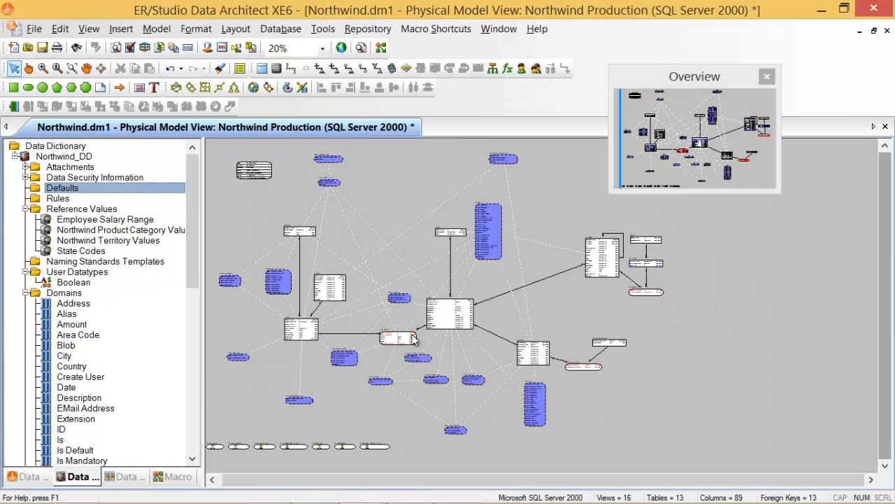
List the tables of the Northwind Production main model and expand the Employees table's columns.
left_click(28, 477)
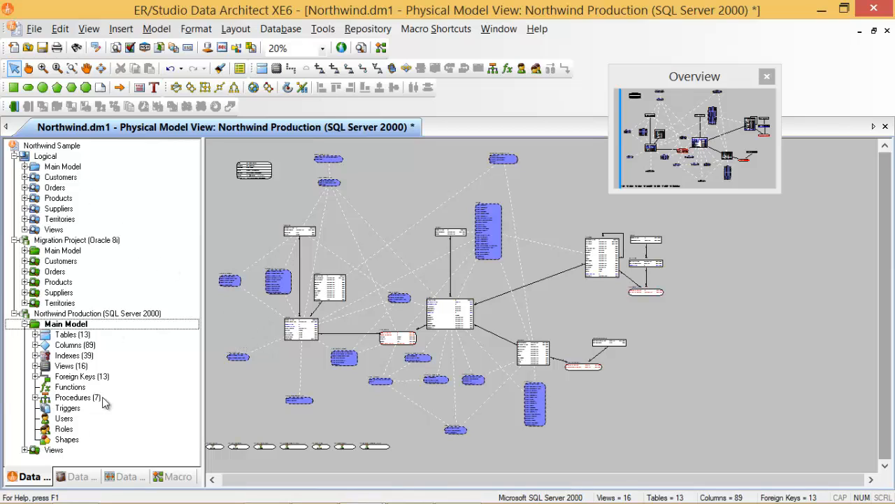
left_click(36, 334)
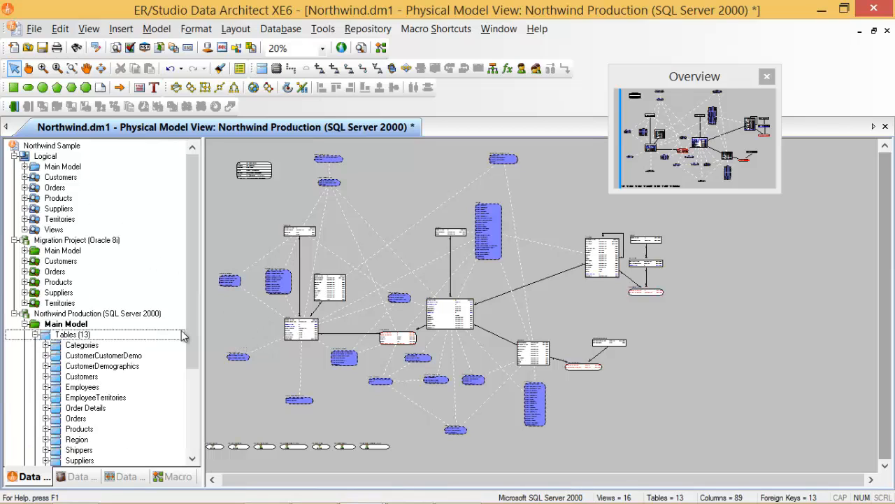
scroll(191, 323, "down", 4)
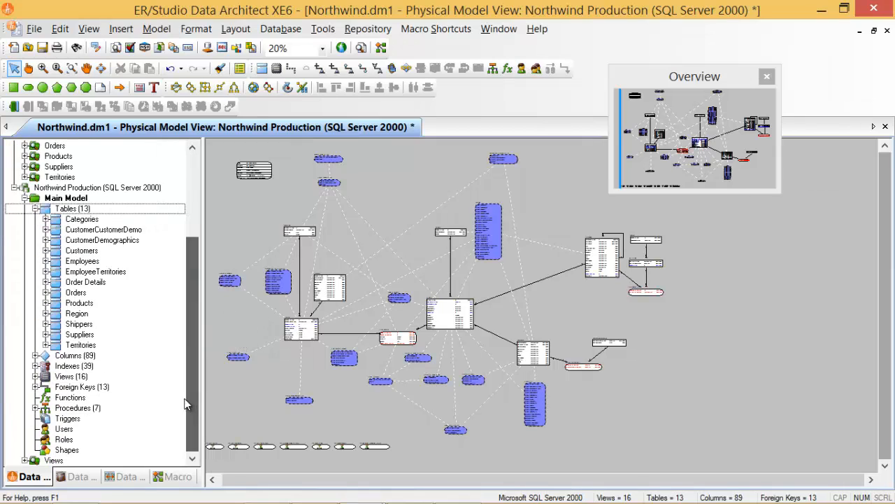
left_click(46, 241)
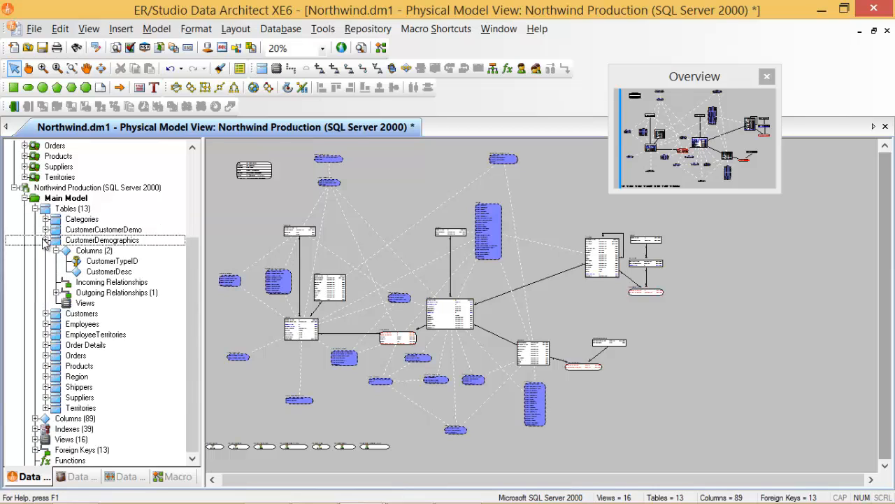
left_click(46, 240)
left_click(45, 261)
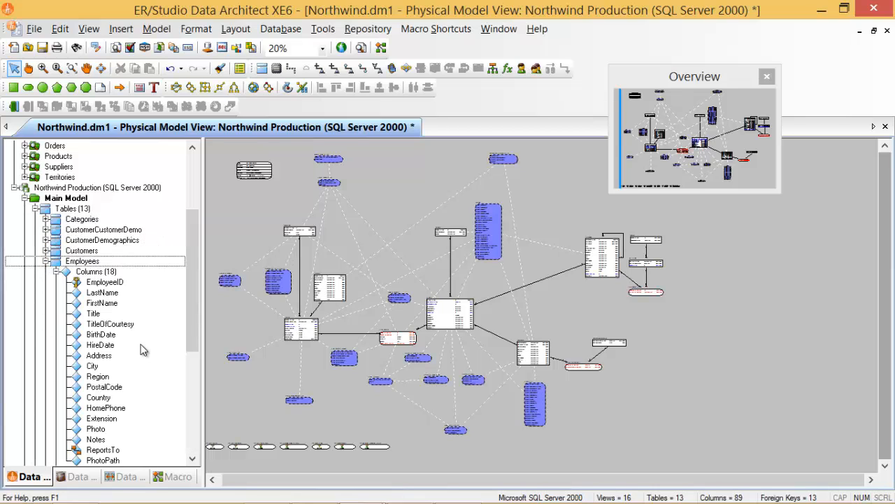
Open the Employees table's editor from its Title column and review the table's attachment bindings and security information.
double_click(93, 313)
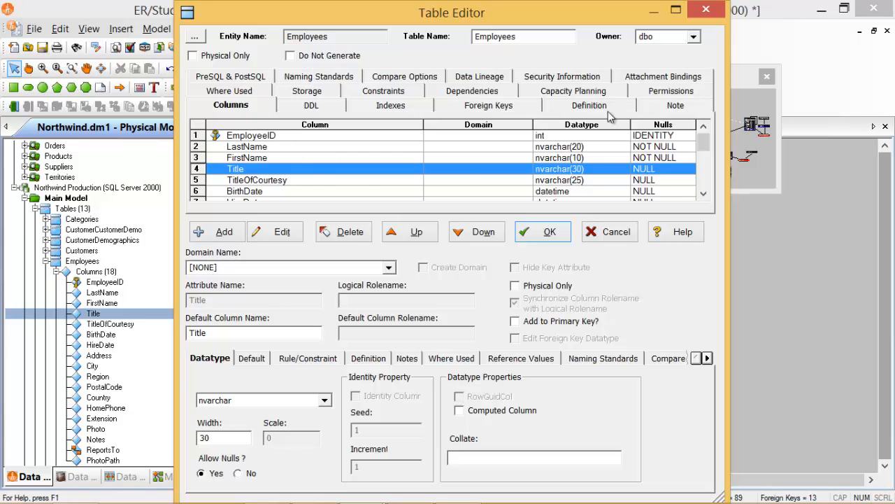
left_click(667, 78)
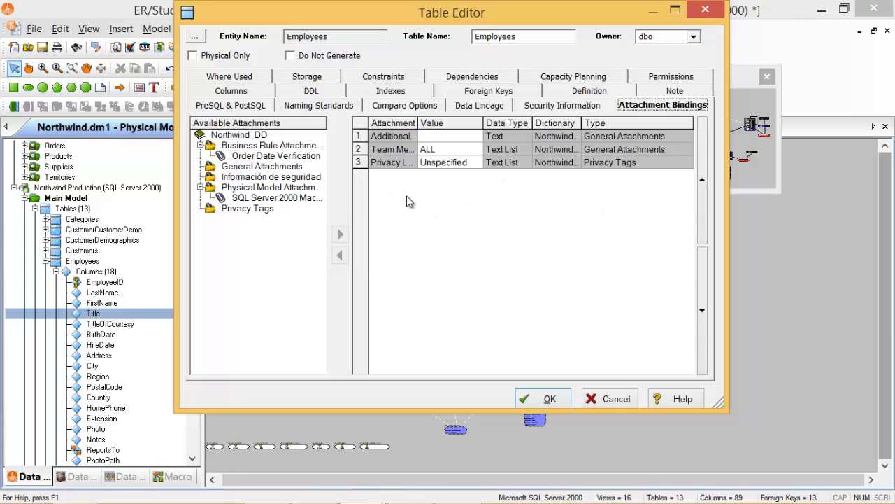
left_click_drag(419, 123, 454, 123)
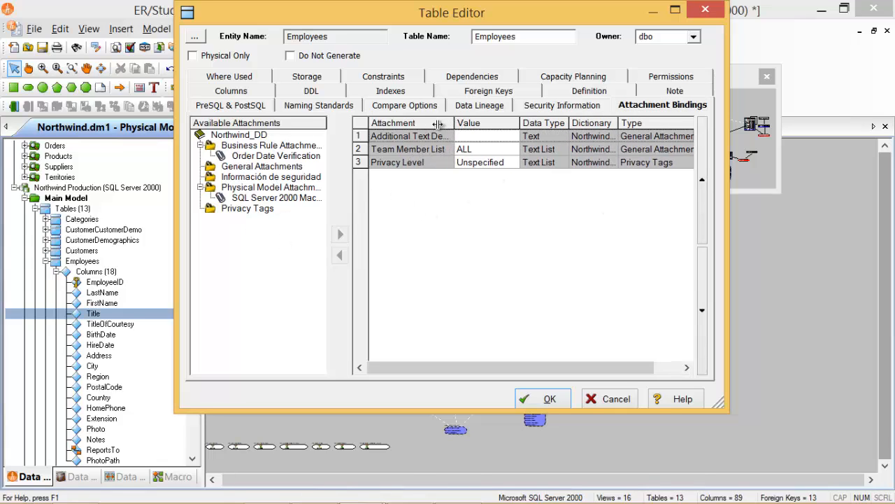
left_click(595, 105)
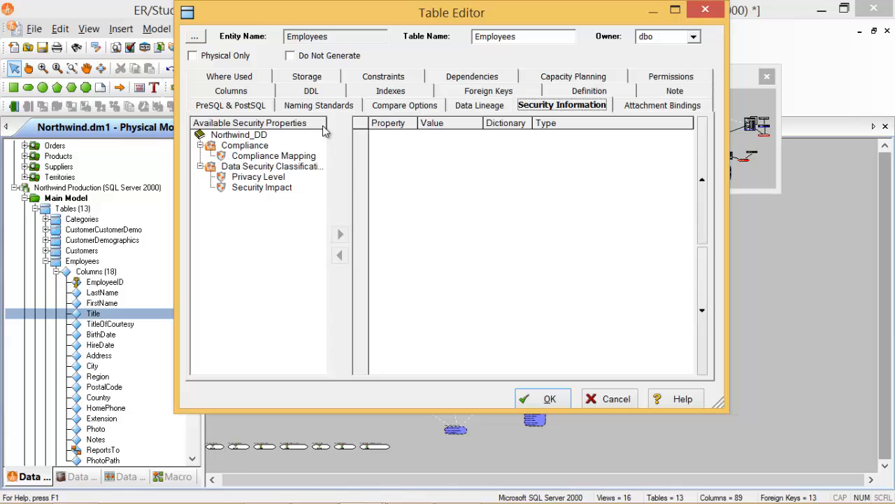
Review the Employees table's columns, DDL, indexes, foreign keys, definition and PreSQL settings, and close the editor without saving.
left_click(253, 93)
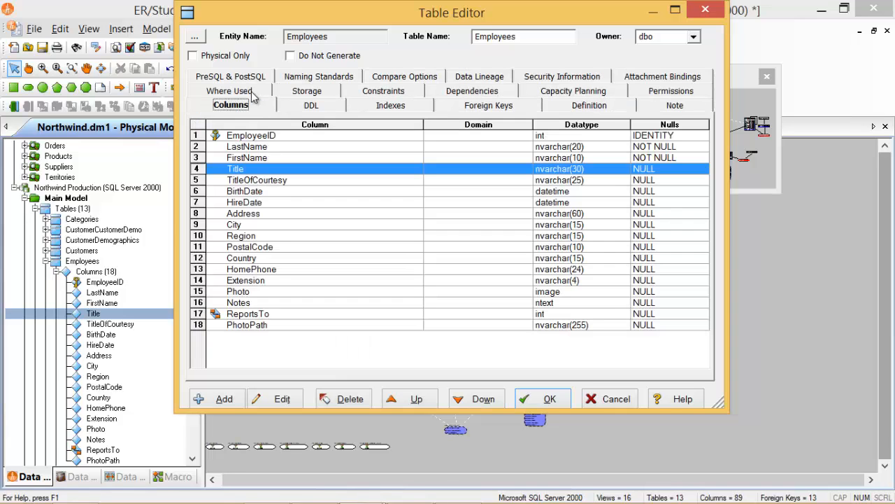
left_click(310, 106)
left_click(390, 106)
left_click(485, 112)
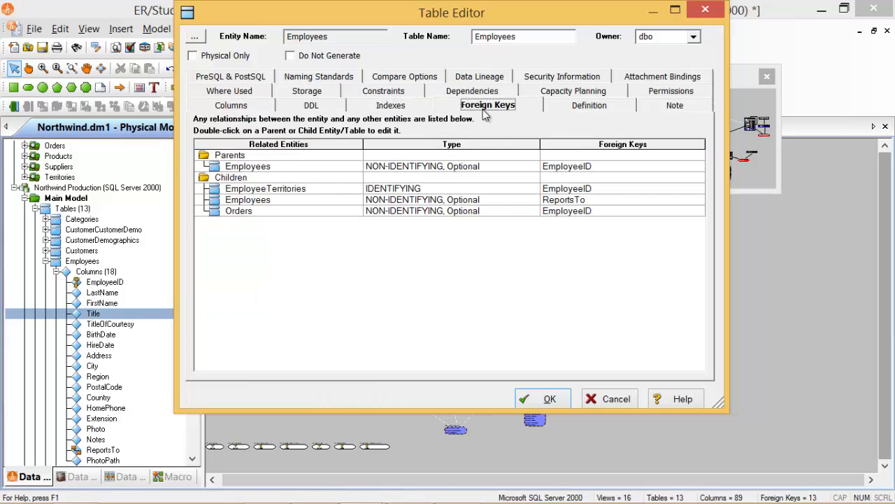
left_click(592, 108)
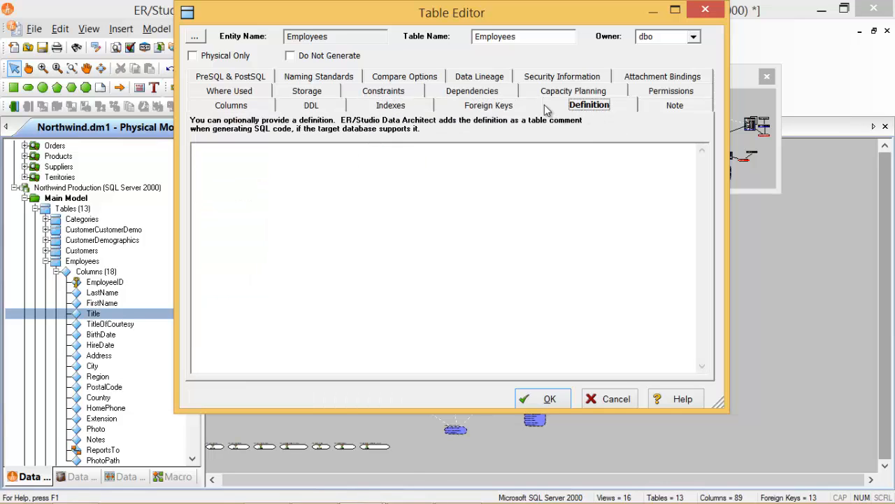
left_click(227, 78)
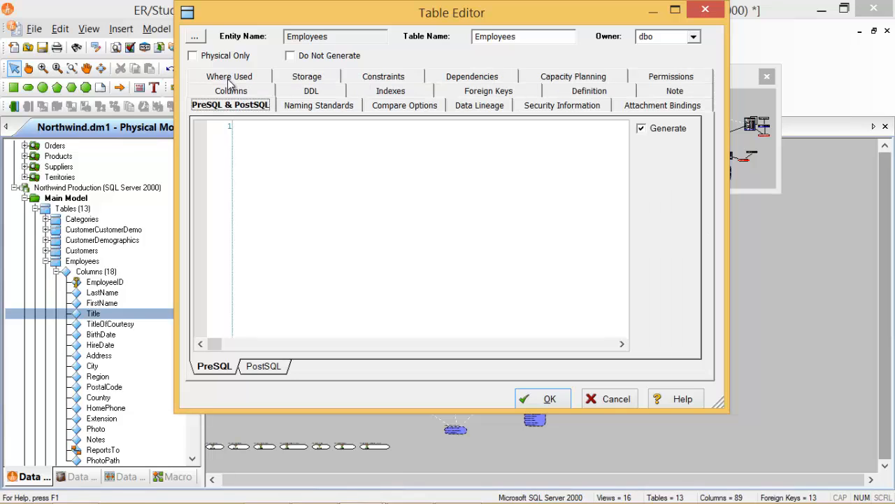
left_click(624, 398)
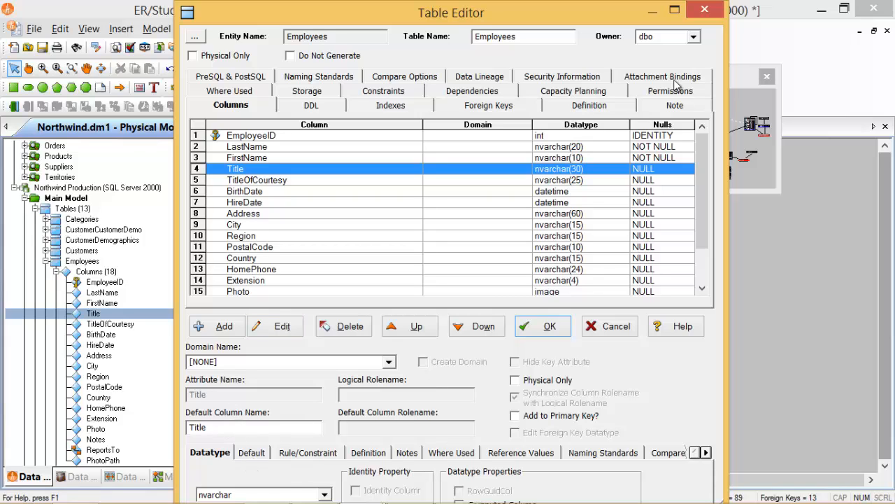
Maximize the Employees table editor and review the Title column's datatype choices and default settings.
left_click(674, 10)
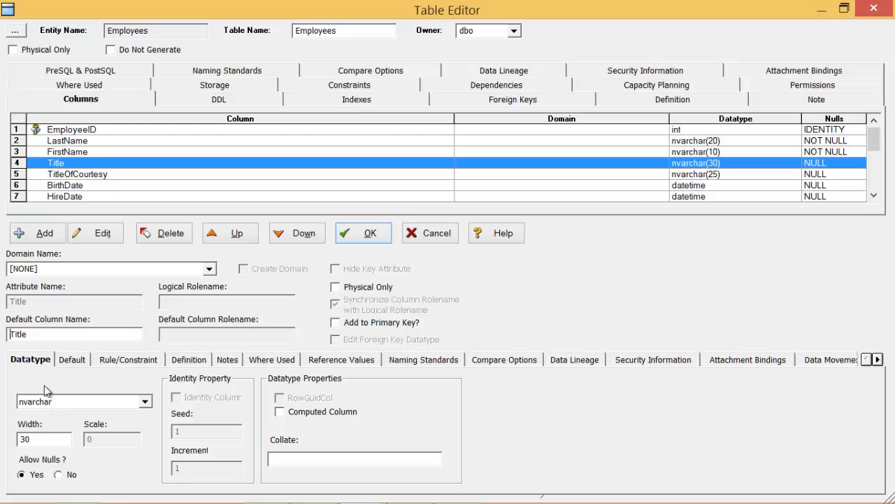
left_click(72, 360)
left_click(31, 360)
left_click(146, 402)
left_click(146, 403)
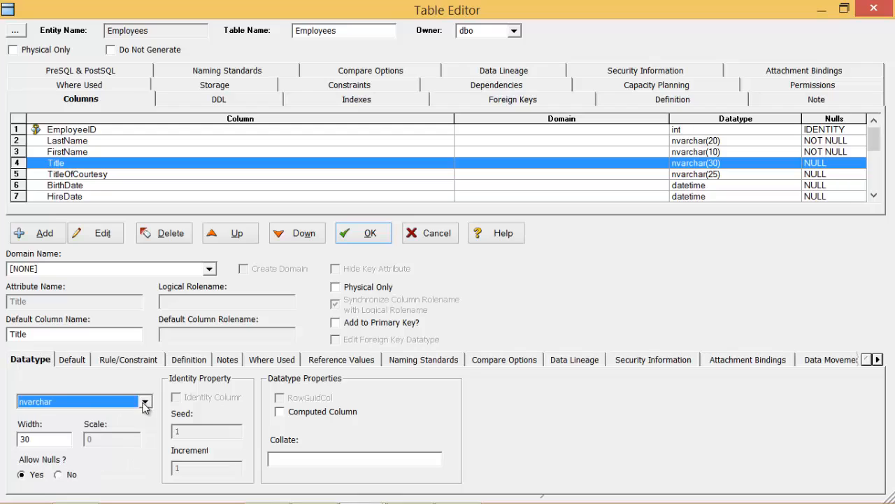
left_click(72, 360)
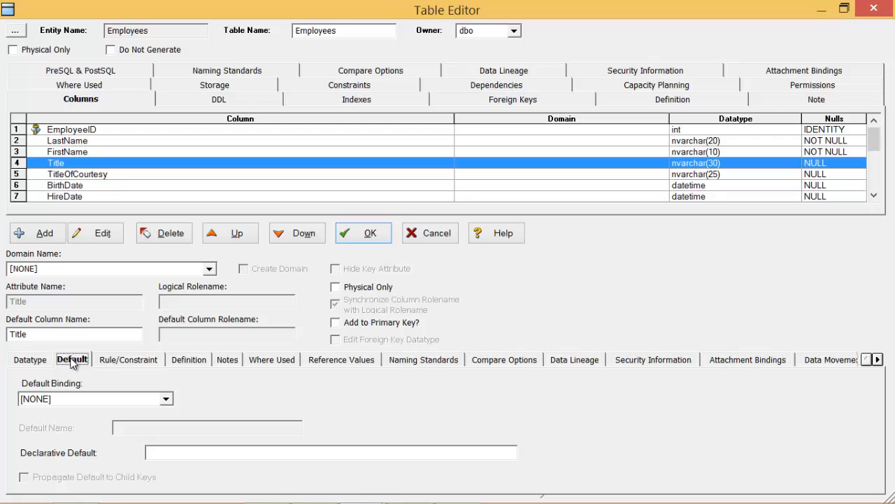
Check the Title column's default binding choices and declarative default, and view its rule and constraint settings.
left_click(168, 400)
left_click(170, 409)
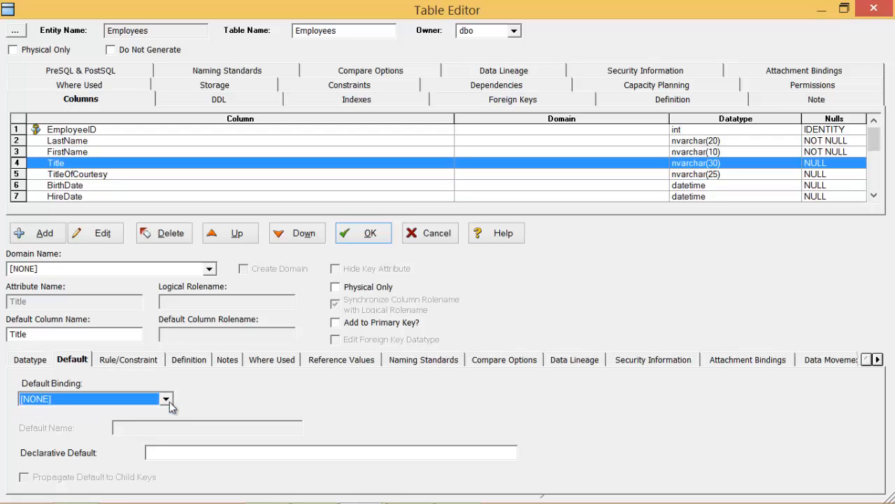
left_click(159, 449)
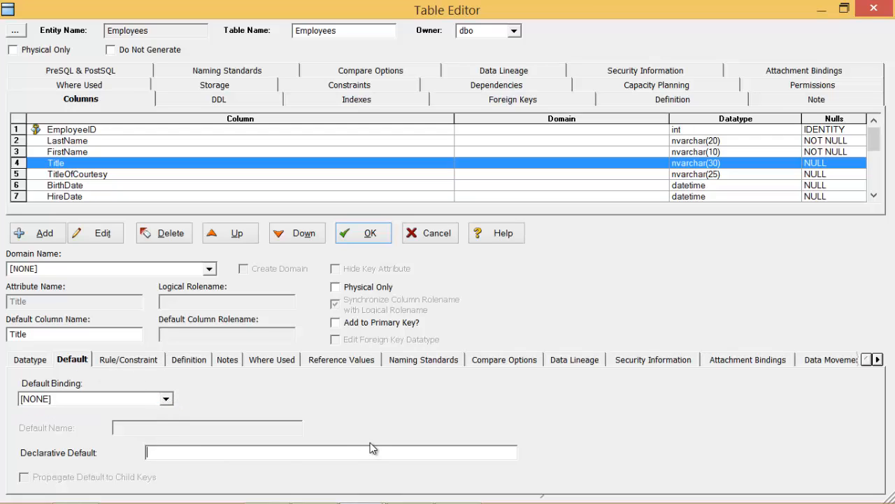
left_click(168, 400)
left_click(172, 410)
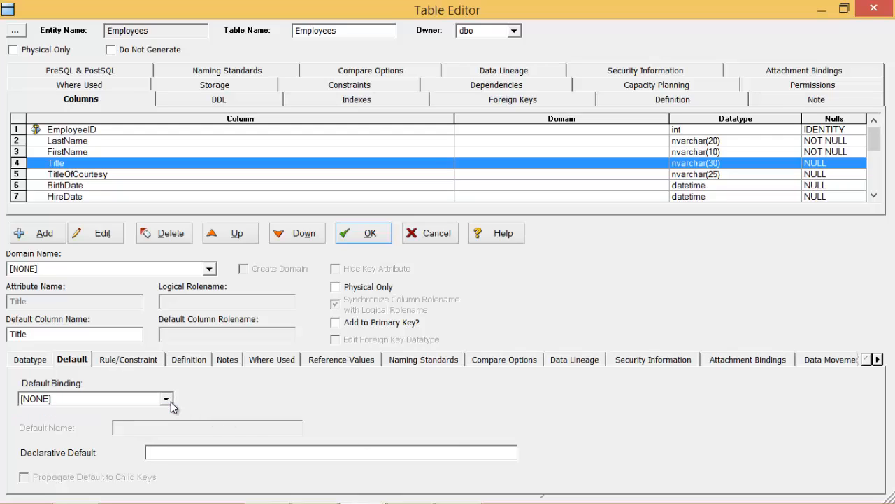
left_click(133, 360)
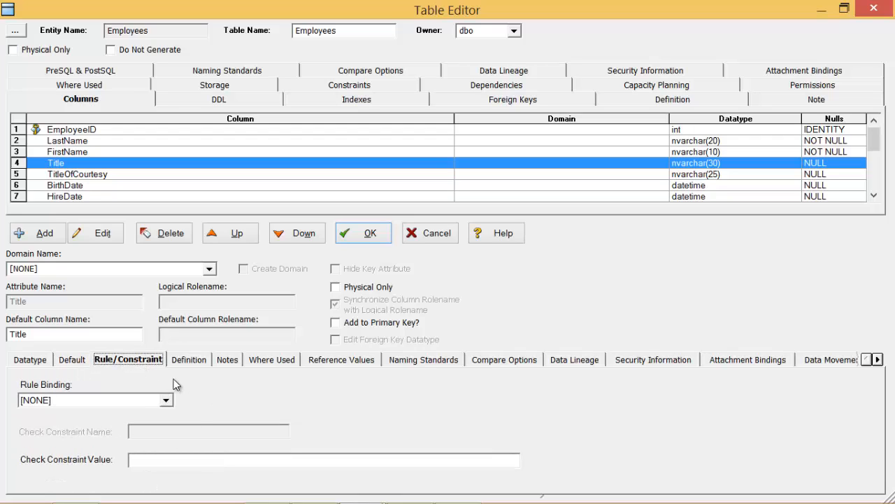
Recheck the Title column's datatype settings and default binding choices, and close the Employees table editor.
left_click(70, 360)
left_click(44, 361)
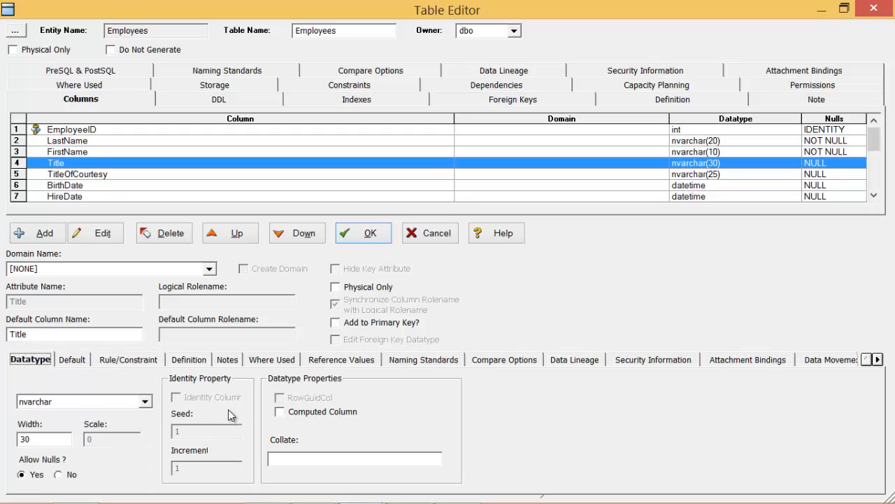
left_click(85, 362)
left_click(167, 399)
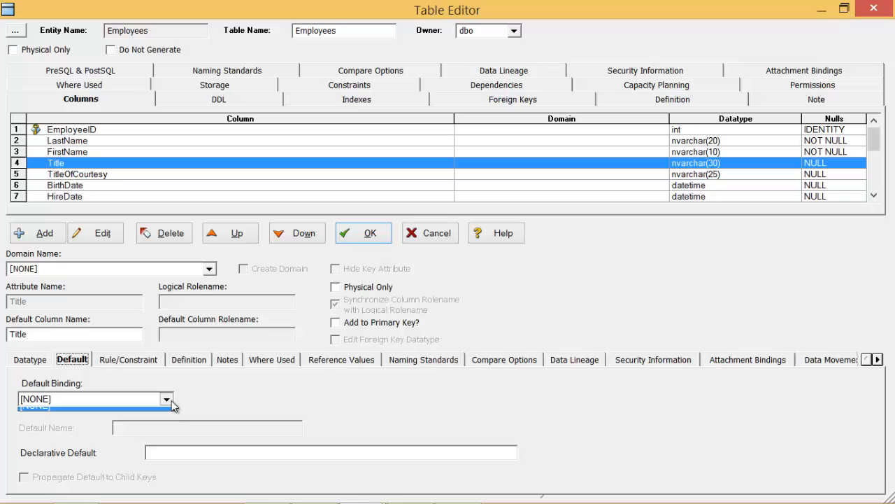
left_click(172, 400)
left_click(29, 359)
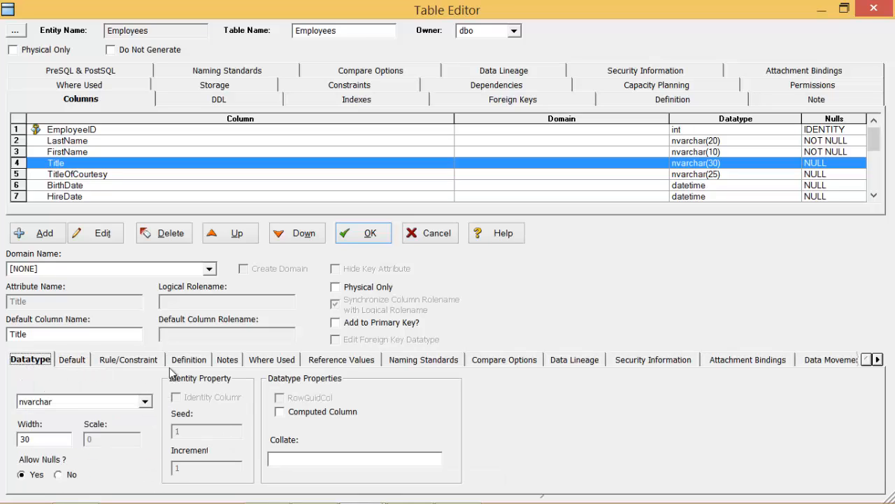
left_click(879, 7)
left_click(885, 8)
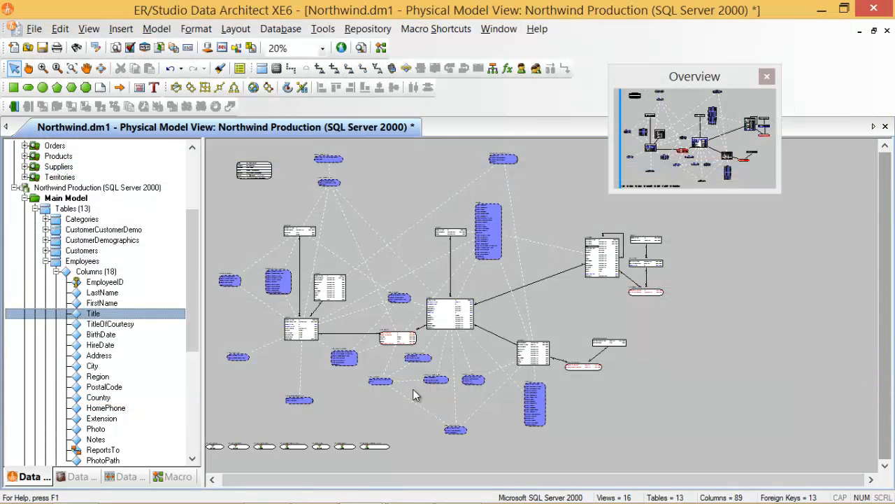
left_click(77, 478)
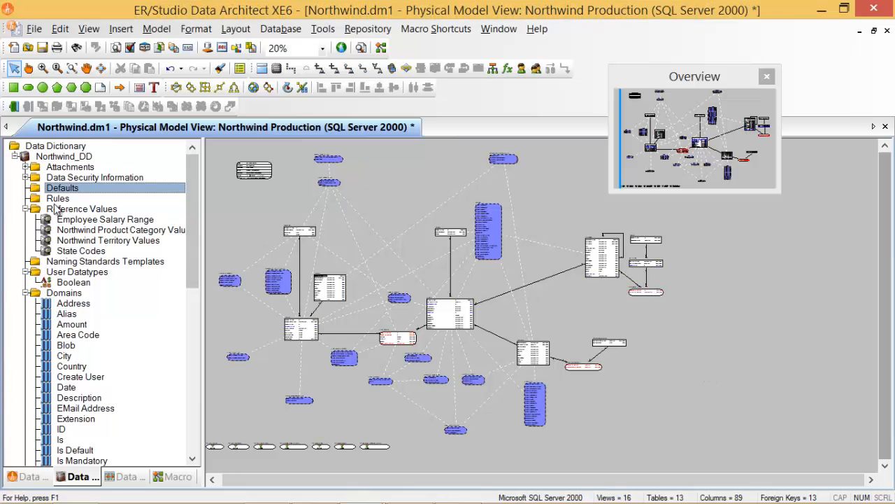
left_click(56, 198)
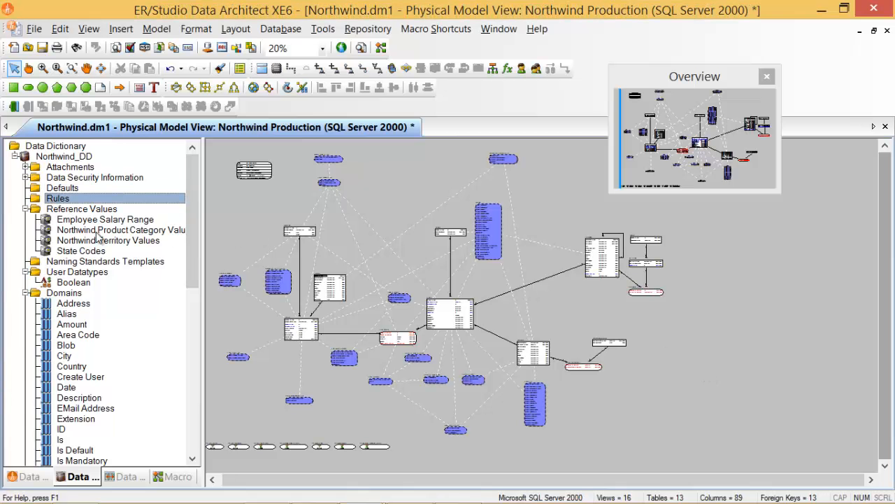
right_click(62, 200)
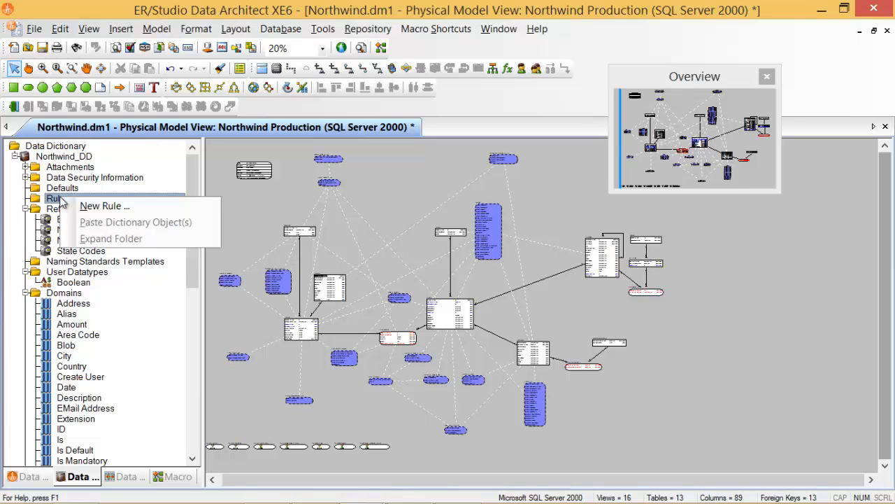
left_click(112, 210)
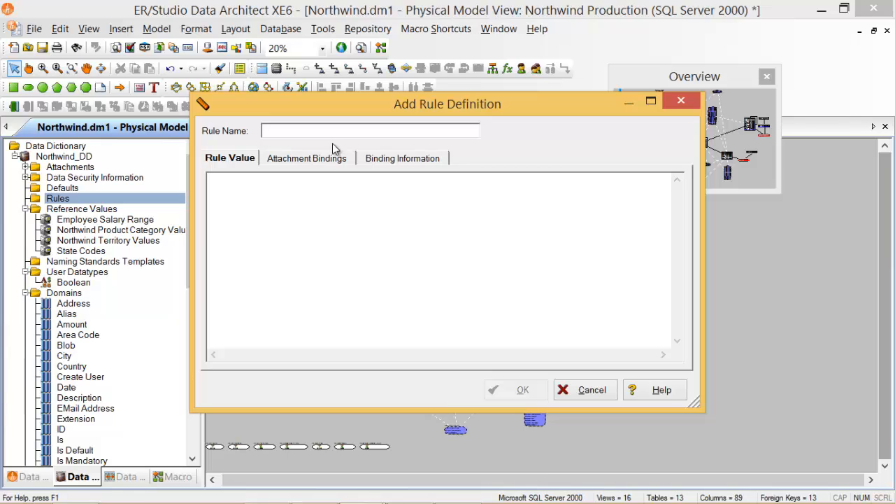
type("Preu")
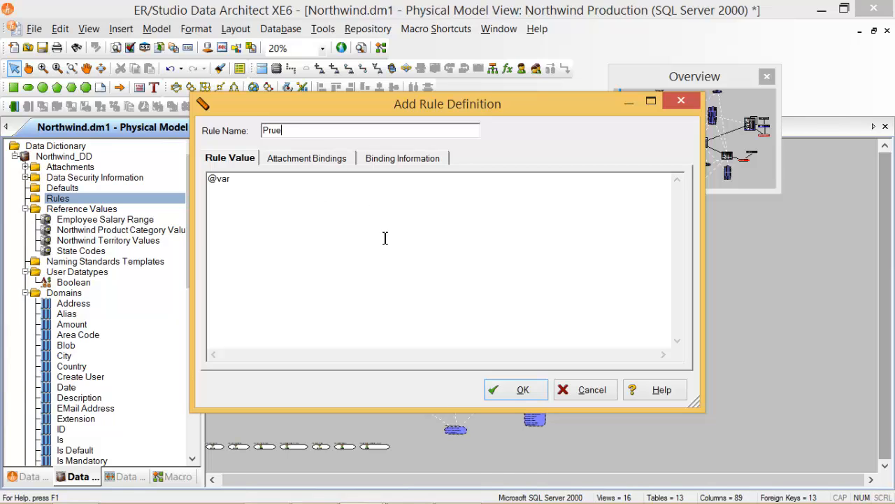
type("ba")
left_click_drag(249, 182, 172, 185)
type("UPPER(@var) in ('Y', 'N')")
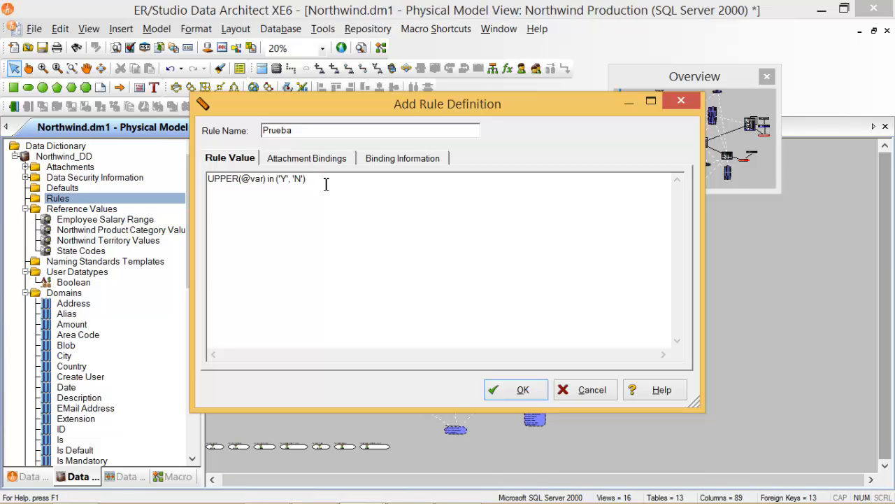
Examine the Prueba rule's available attachments and the attributes, domains and user datatypes it can be bound to.
left_click(333, 163)
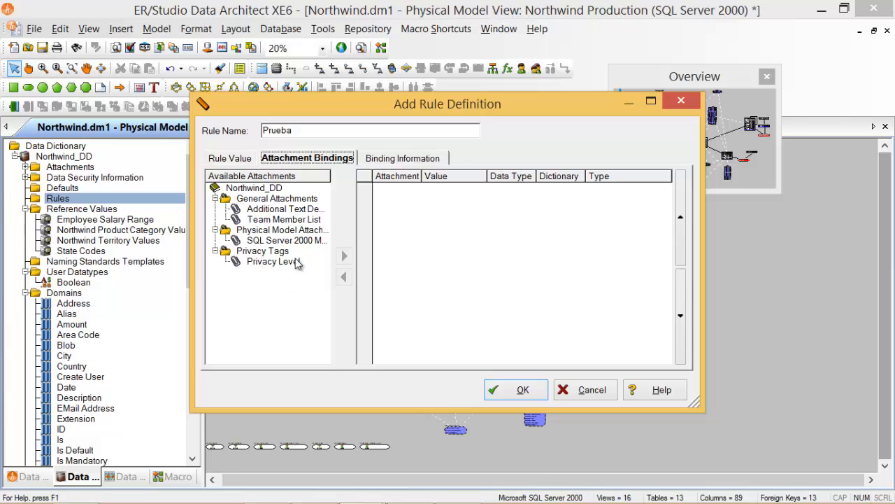
left_click(427, 160)
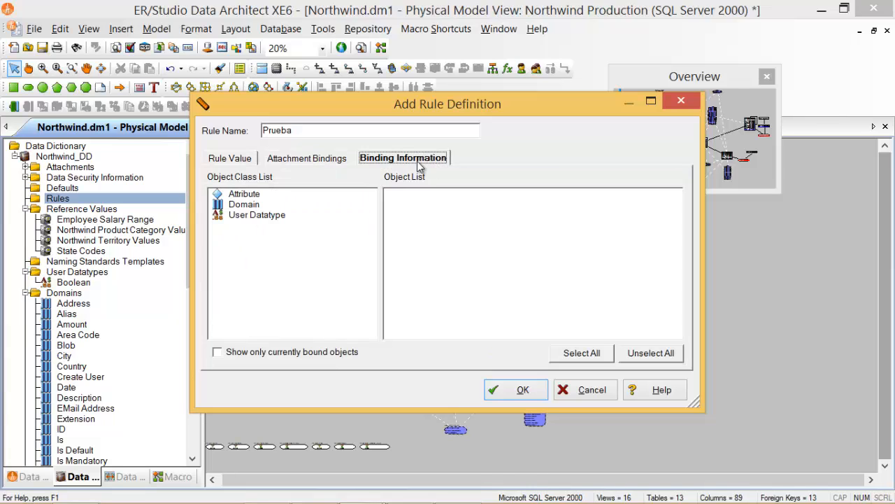
left_click(230, 195)
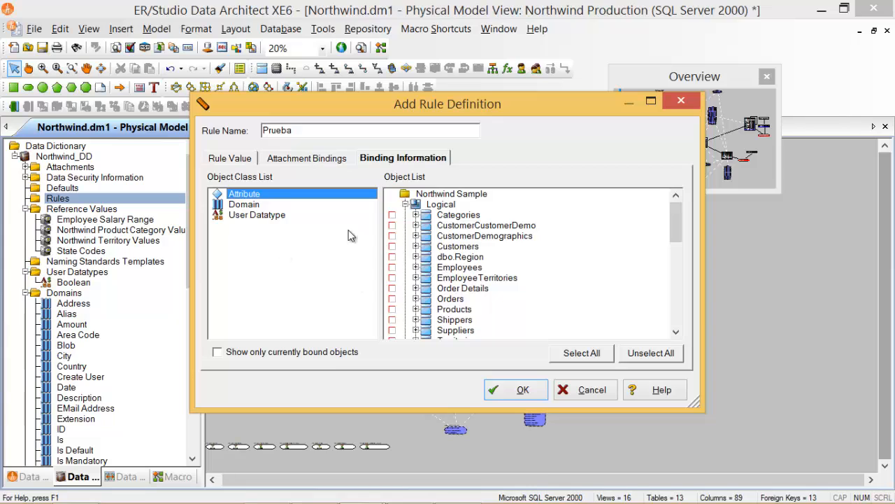
left_click(264, 216)
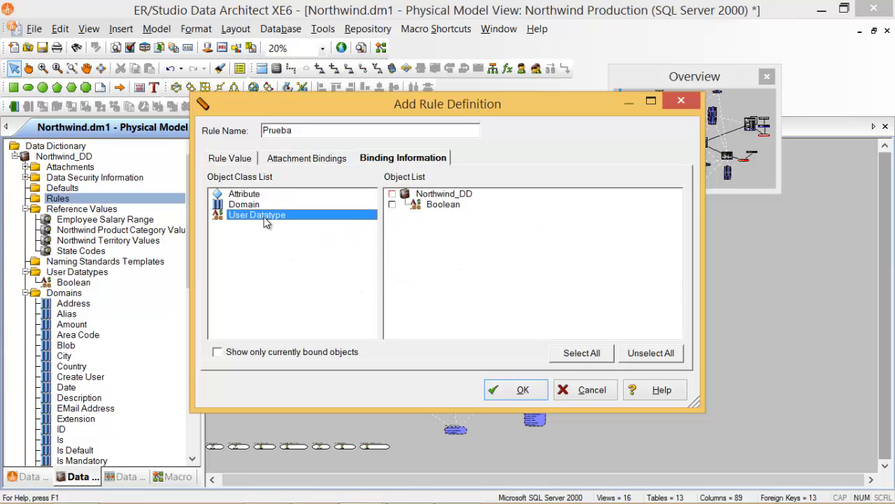
left_click(252, 205)
left_click(252, 195)
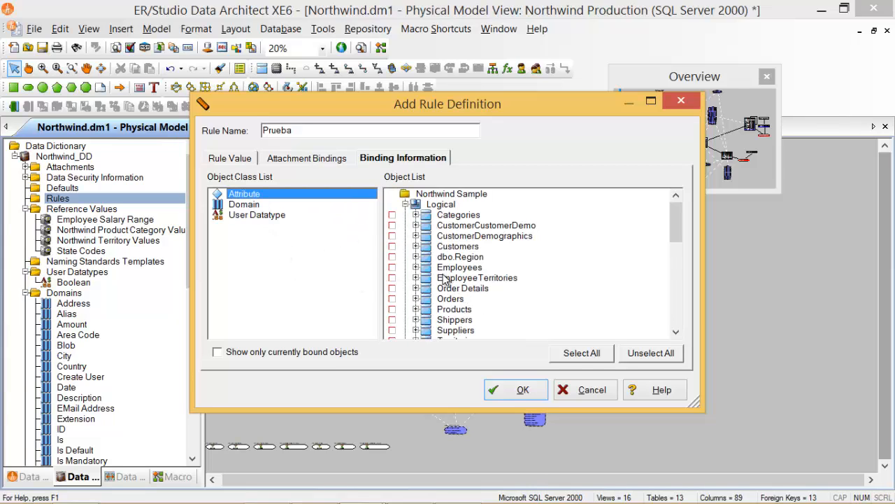
left_click(243, 205)
left_click(243, 196)
left_click(241, 205)
left_click(243, 195)
left_click(244, 205)
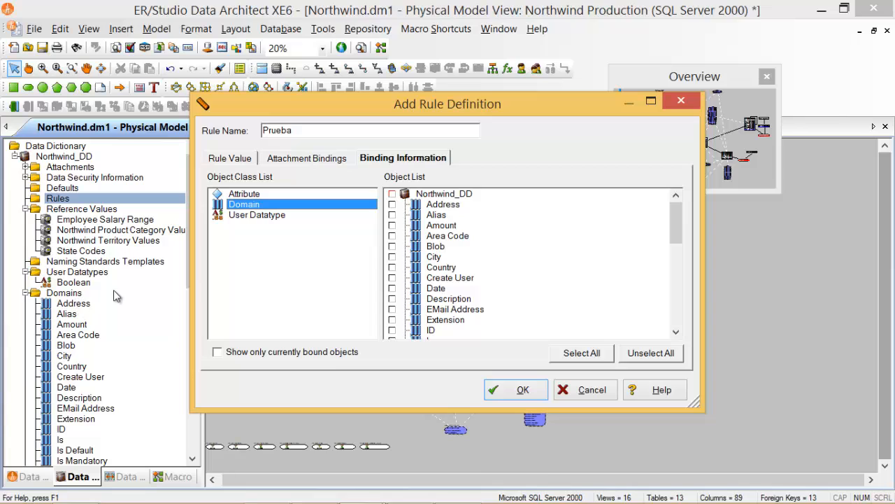
left_click(260, 196)
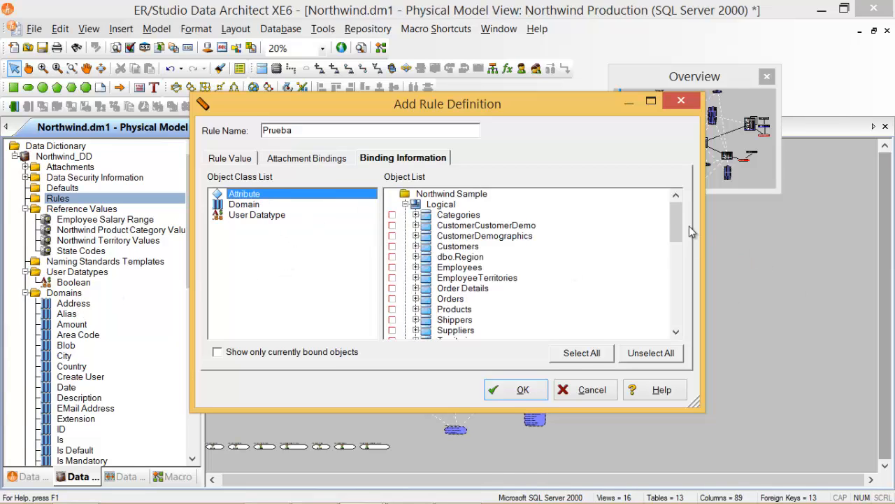
Bind the Prueba rule to the CategoryID attribute of Categories in the Northwind Production (SQL Server 2000) model and save the rule.
left_click(416, 216)
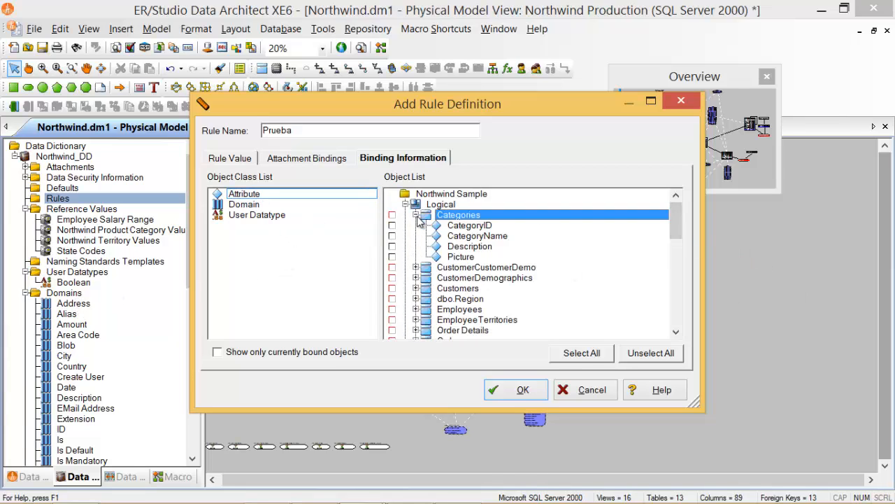
left_click(416, 216)
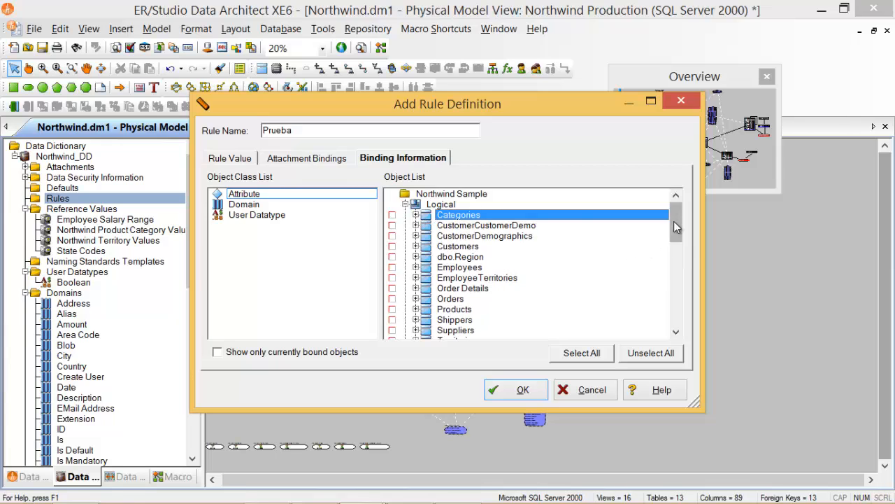
left_click_drag(674, 221, 675, 290)
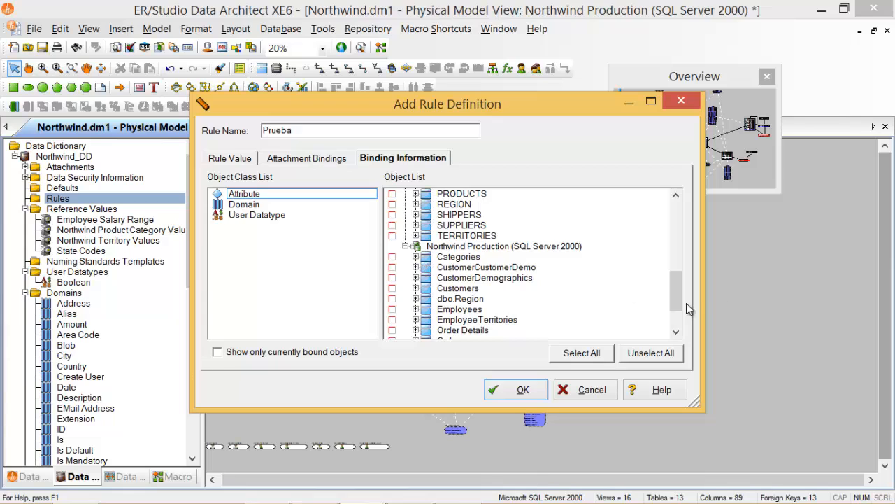
left_click_drag(680, 295, 681, 299)
left_click(416, 236)
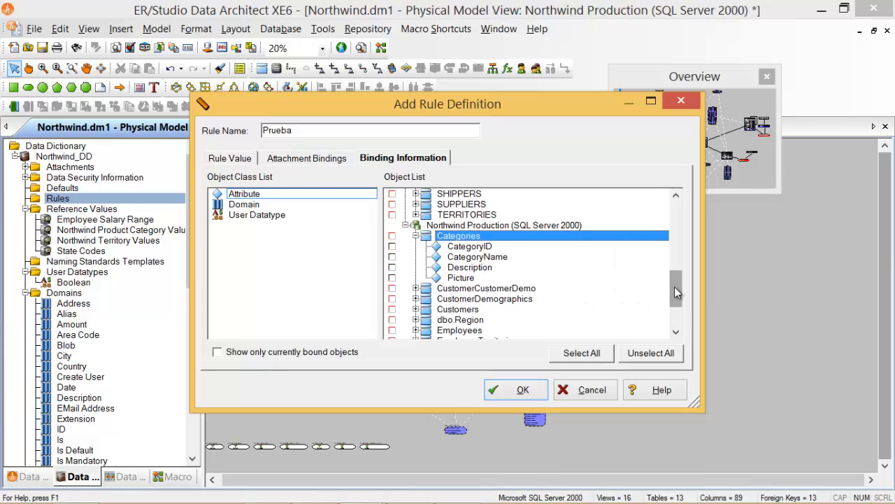
mouse_move(676, 293)
left_mouse_down()
mouse_move(676, 316)
mouse_move(678, 297)
left_mouse_up()
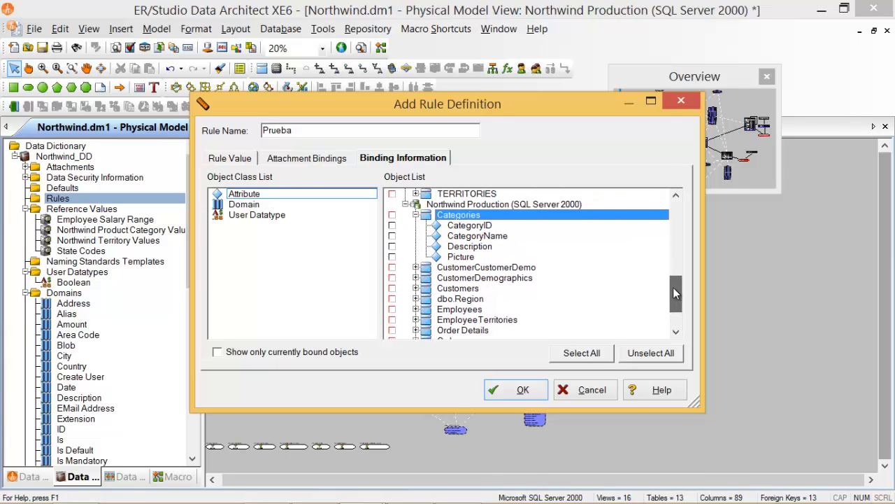
left_click(476, 227)
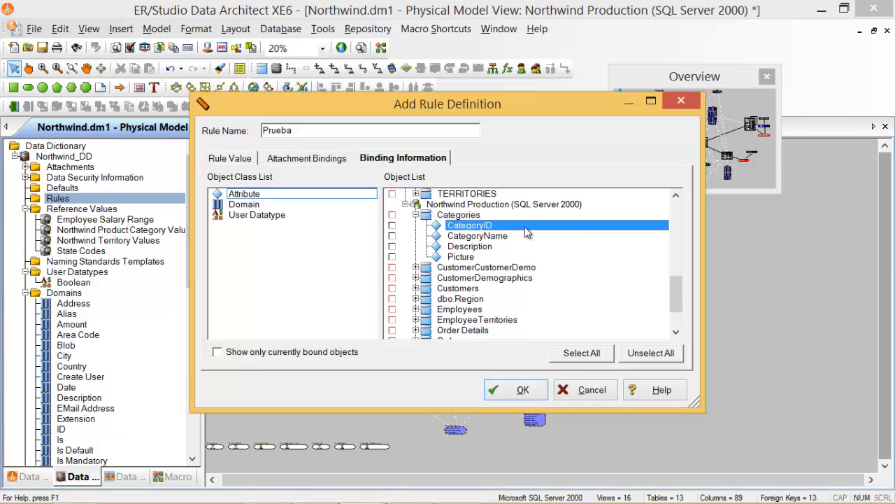
left_click(392, 225)
left_click(526, 394)
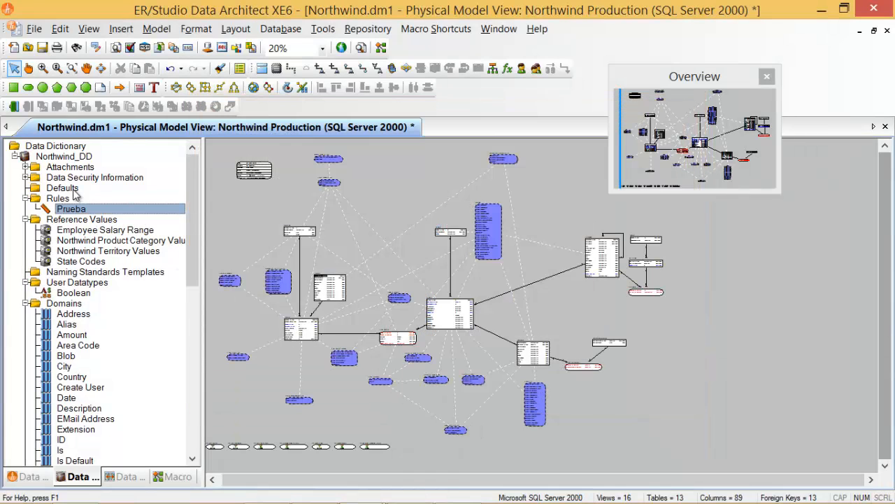
Reopen the Prueba rule, limit its binding information to currently bound objects, check the bound attributes and close the definition.
double_click(69, 210)
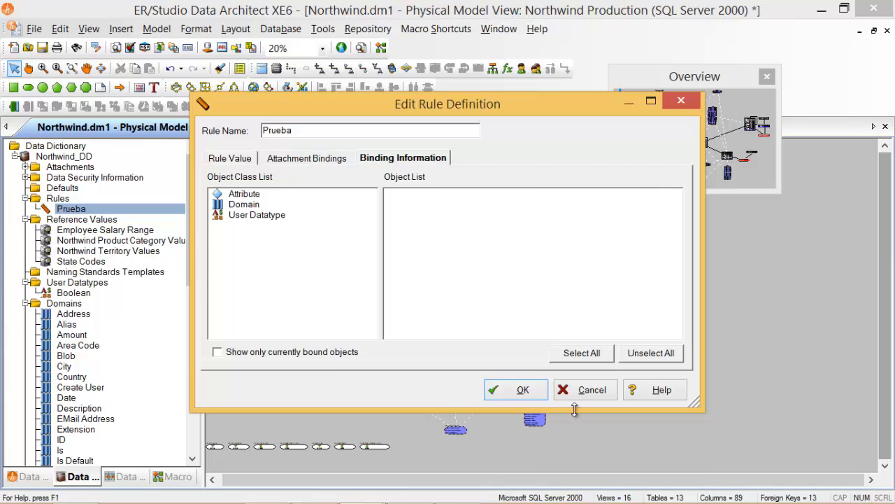
left_click(217, 352)
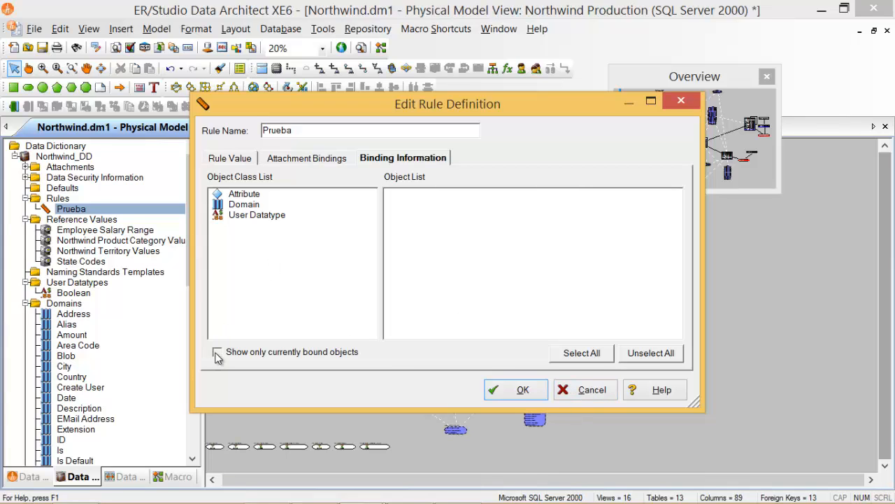
left_click(235, 196)
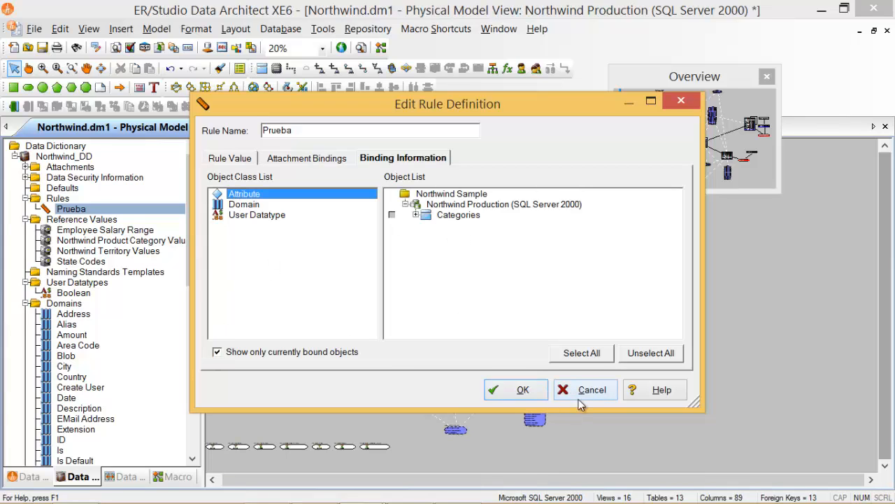
left_click(523, 391)
In the data model tree, collapse the Suppliers and Employees tables and expand the Northwind Production Categories table's columns.
left_click(29, 477)
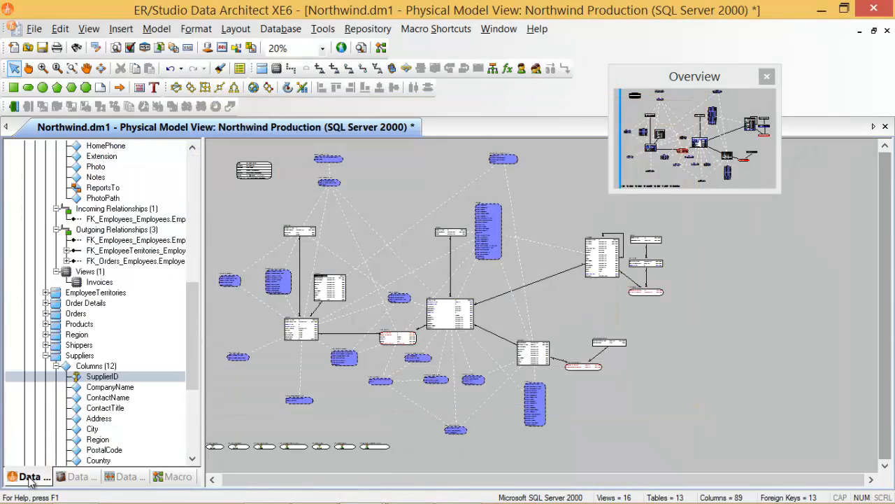
left_click(46, 356)
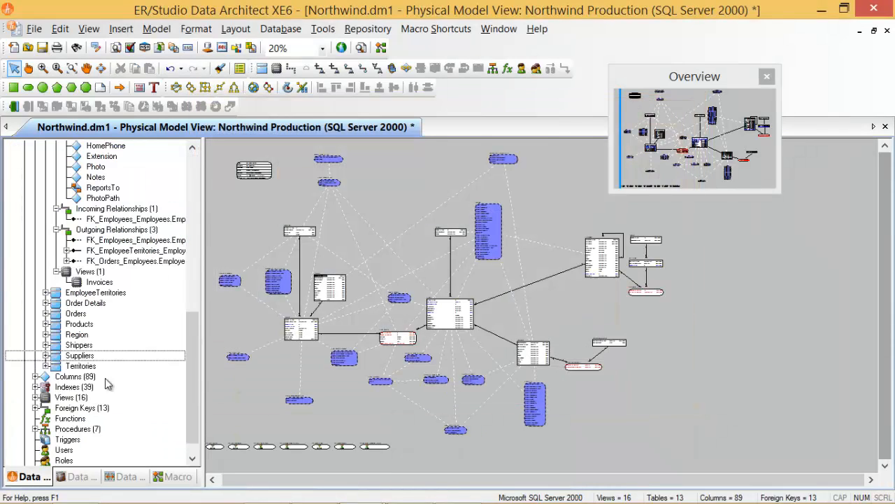
left_click_drag(193, 345, 192, 227)
left_click(45, 230)
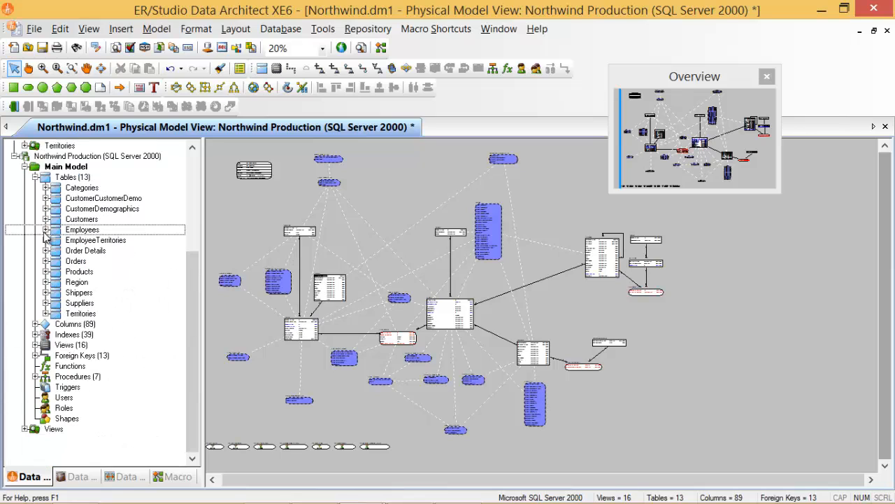
left_click(46, 187)
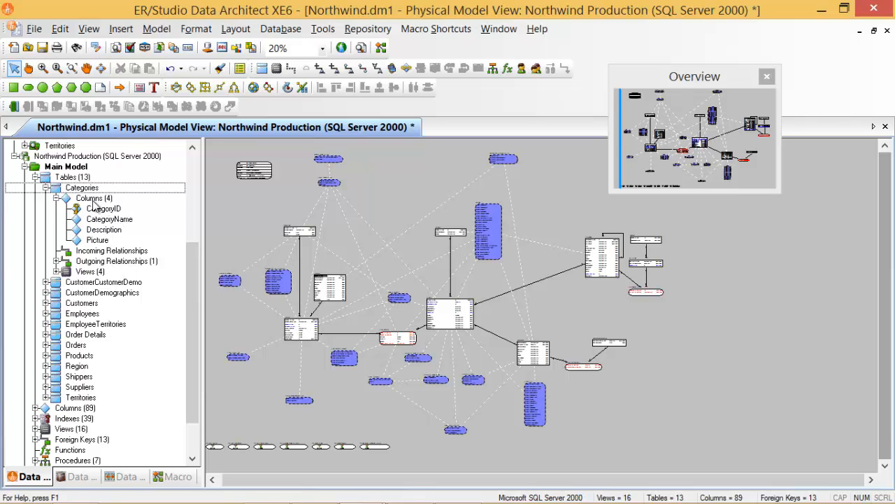
Open the CategoryID column in the Table Editor, check its rule binding and the available rules, and close the editor.
double_click(98, 211)
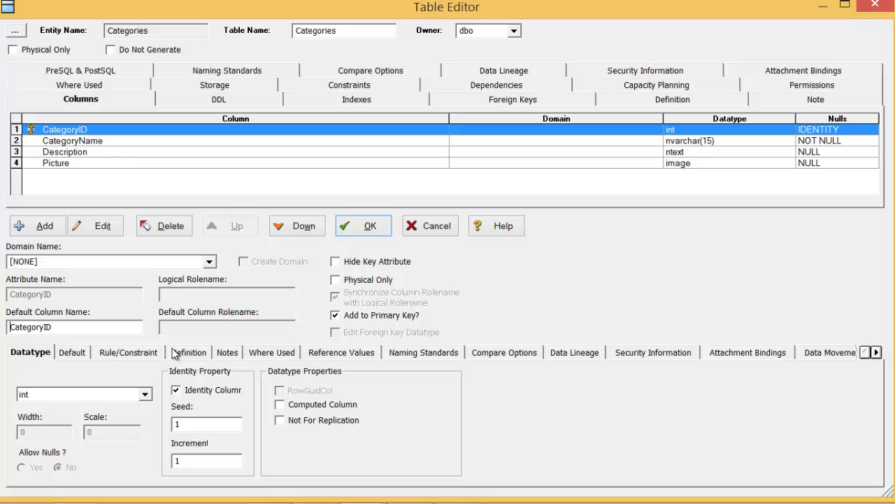
left_click(149, 352)
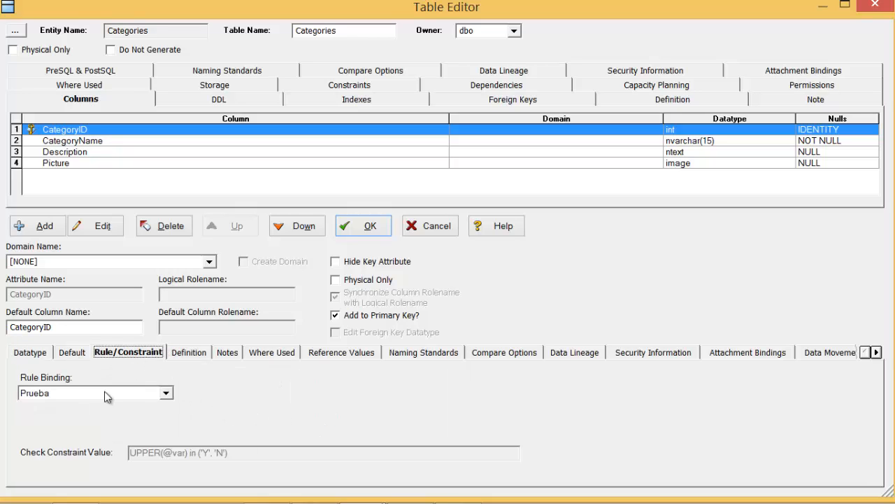
left_click(168, 395)
left_click(170, 399)
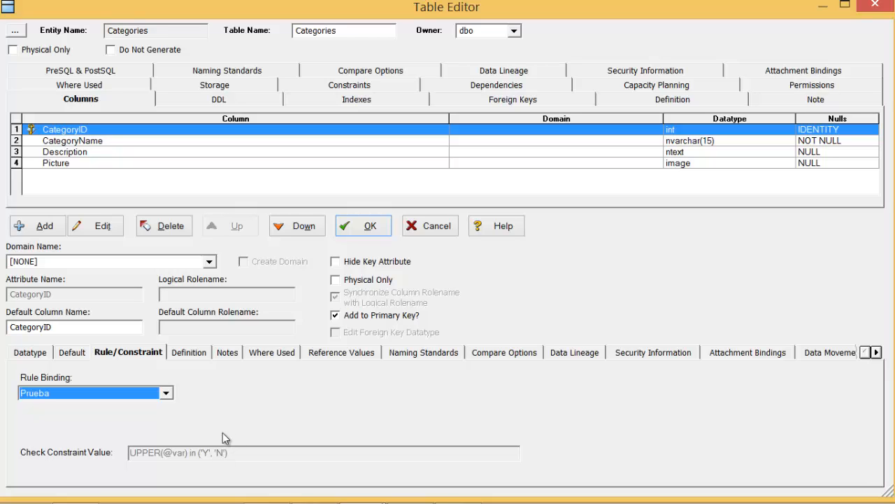
left_click(39, 356)
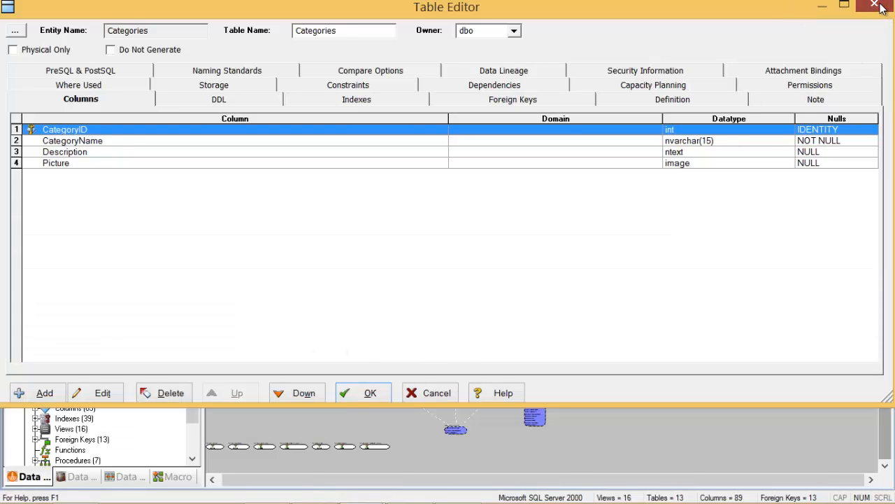
left_click(875, 6)
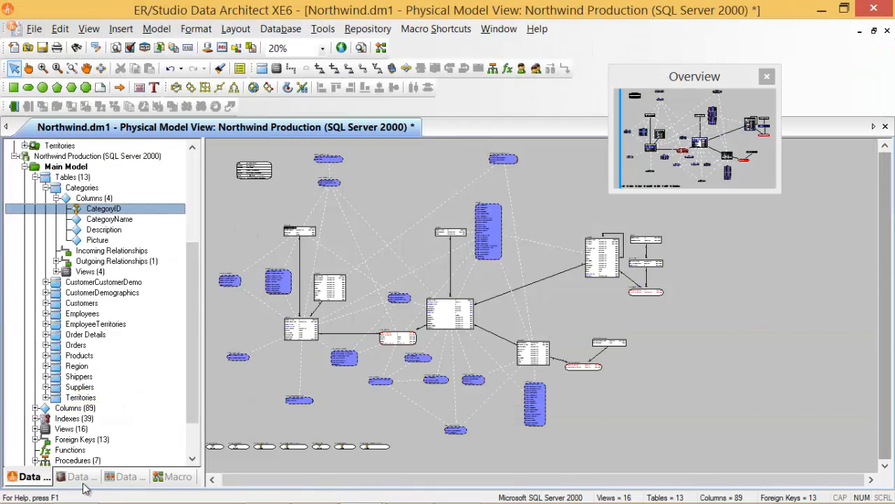
Return to the data dictionary, check the options for the Rules folder and select the Prueba rule.
left_click(79, 477)
right_click(65, 199)
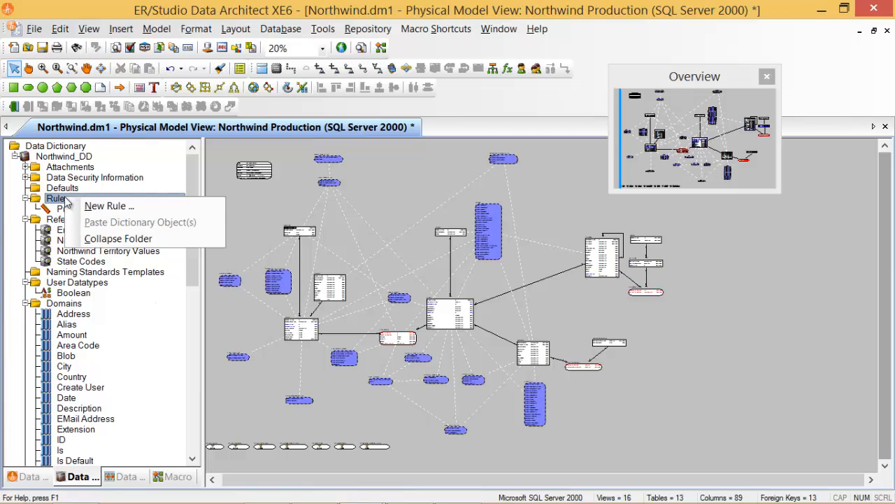
left_click(127, 208)
left_click(55, 203)
left_click(77, 211)
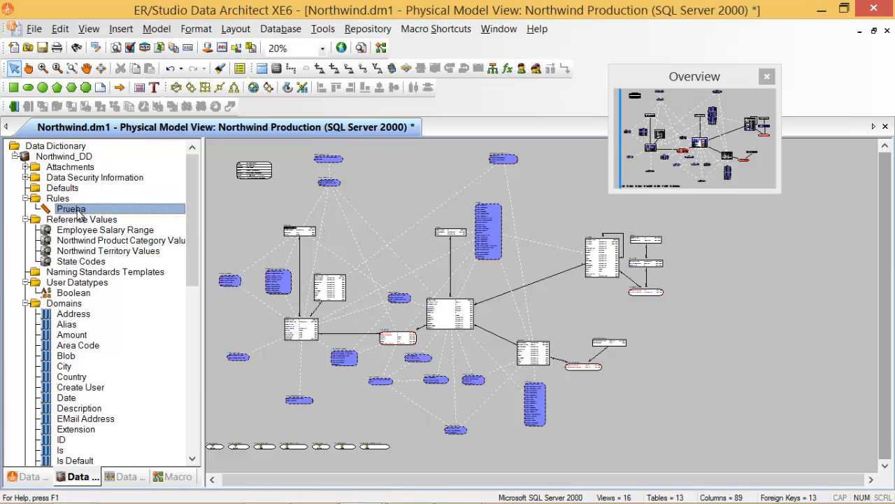
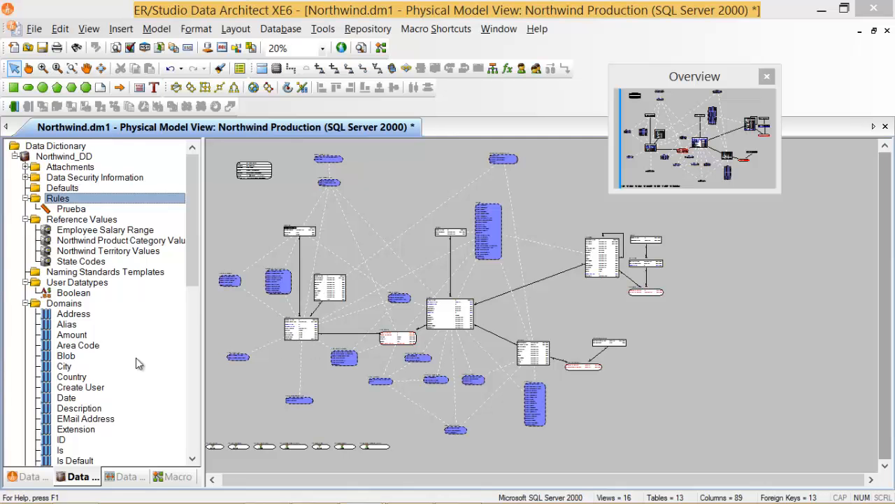
Collapse the Rules folder and look over the Reference Values folder's options and its entries from Employee Salary Range to State Codes.
left_click(26, 199)
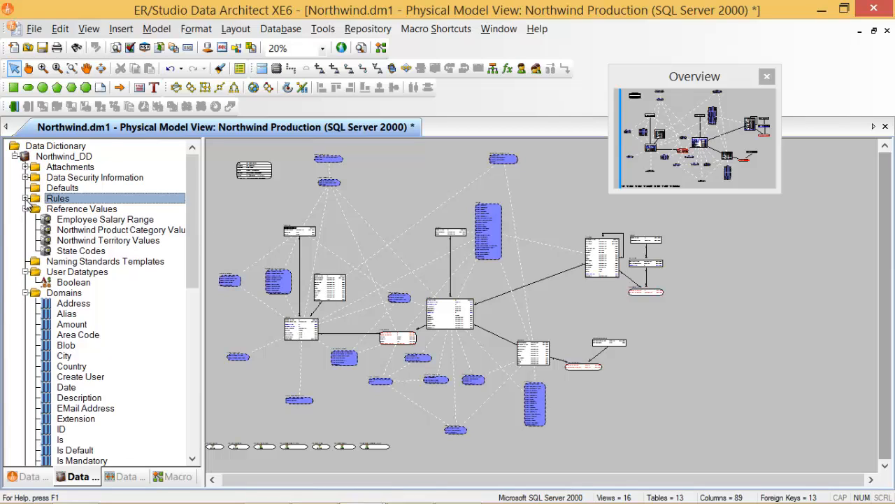
left_click(88, 208)
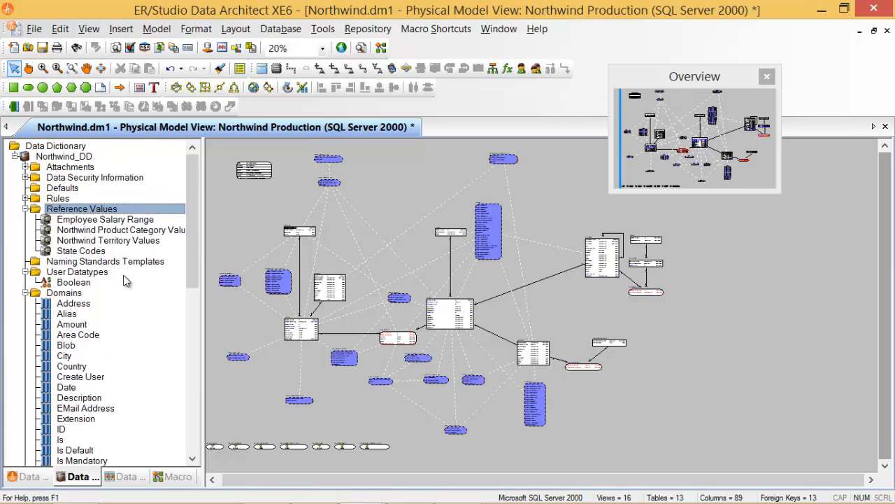
right_click(110, 211)
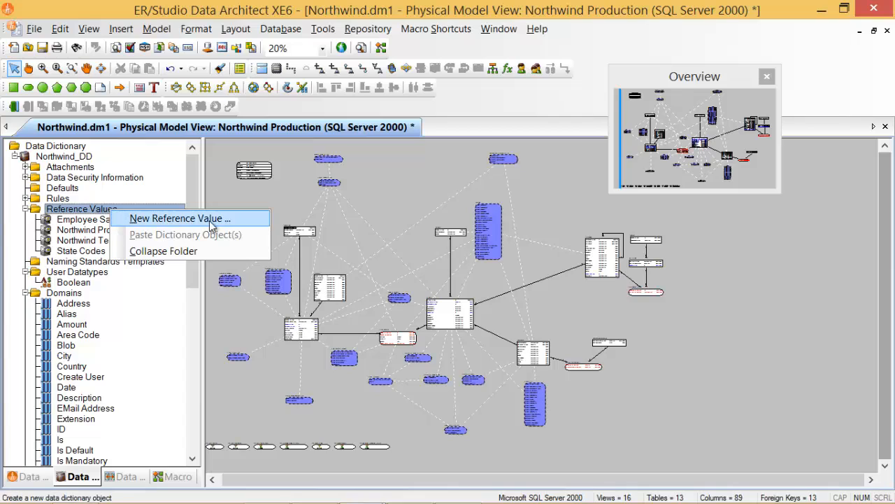
left_click(98, 221)
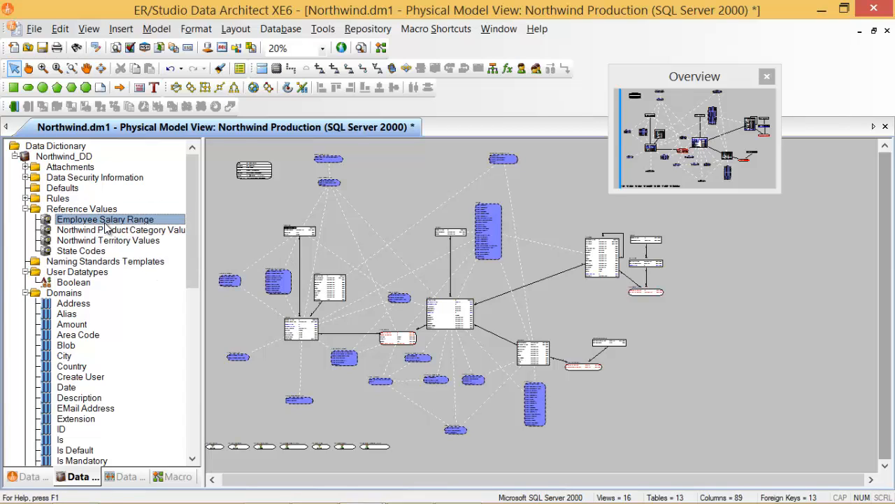
left_click(85, 251)
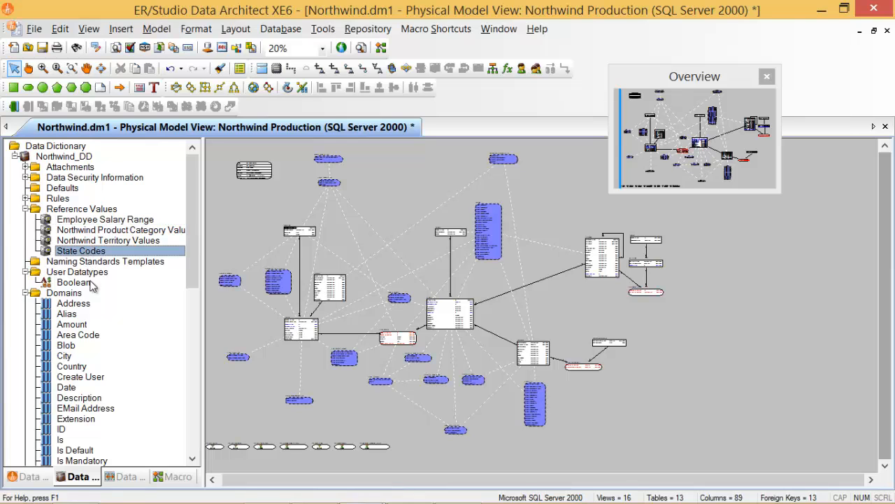
left_click(105, 221)
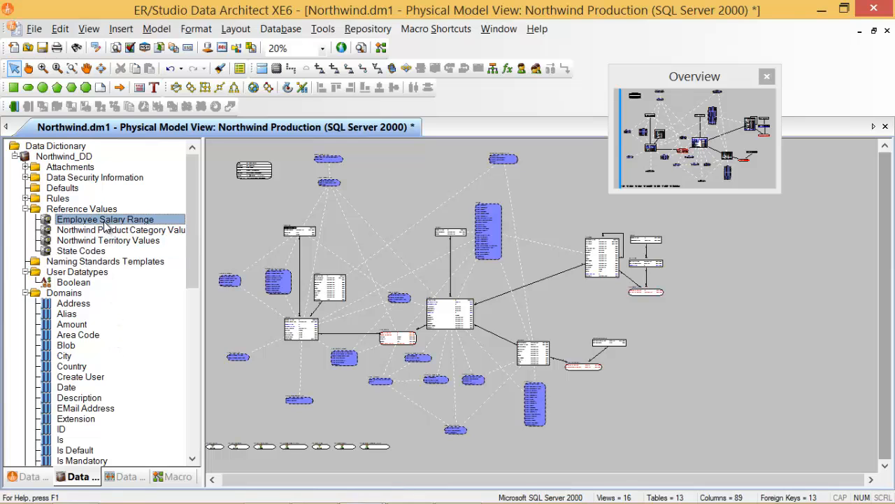
Open the Employee Salary Range reference value and examine its name, Values 'NOT' Between option, minimum and maximum.
double_click(105, 221)
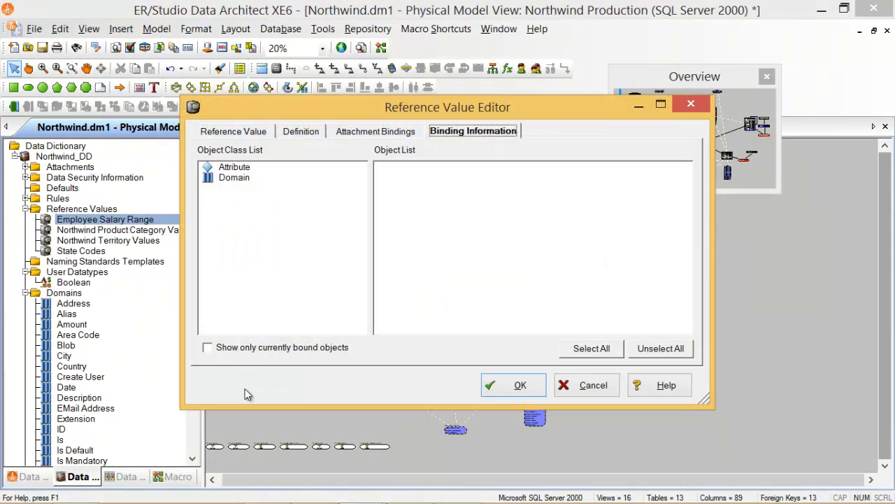
left_click(241, 132)
left_click(313, 165)
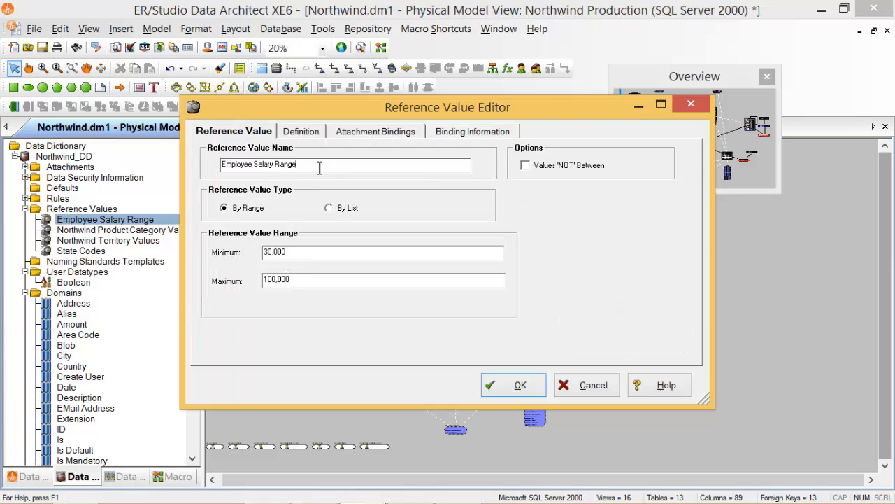
left_click_drag(308, 165, 212, 161)
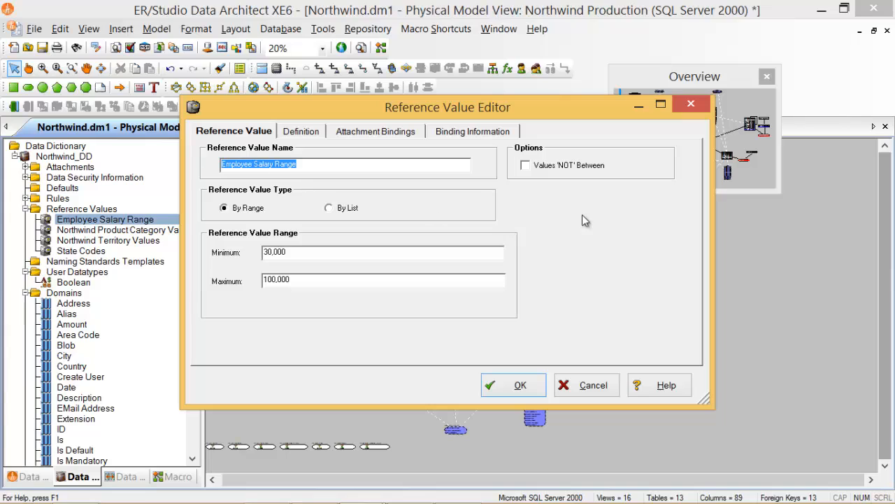
left_click(526, 166)
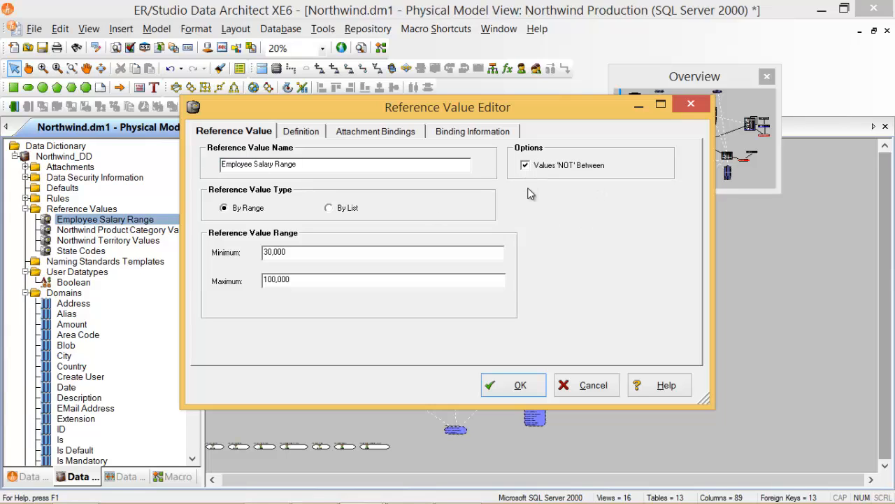
left_click(527, 168)
left_click_drag(295, 254, 262, 254)
left_click_drag(297, 280, 256, 281)
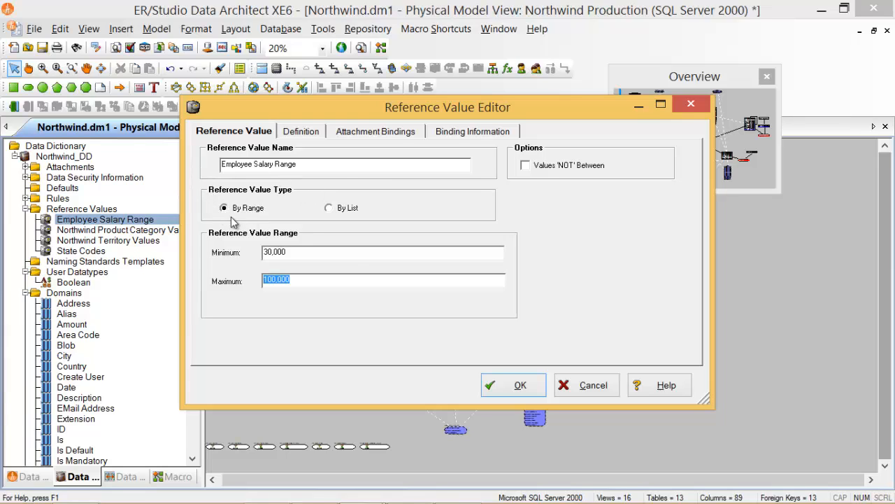
Change the Employee Salary Range reference value type to By List, accepting the loss of its minimum and maximum.
left_click(339, 208)
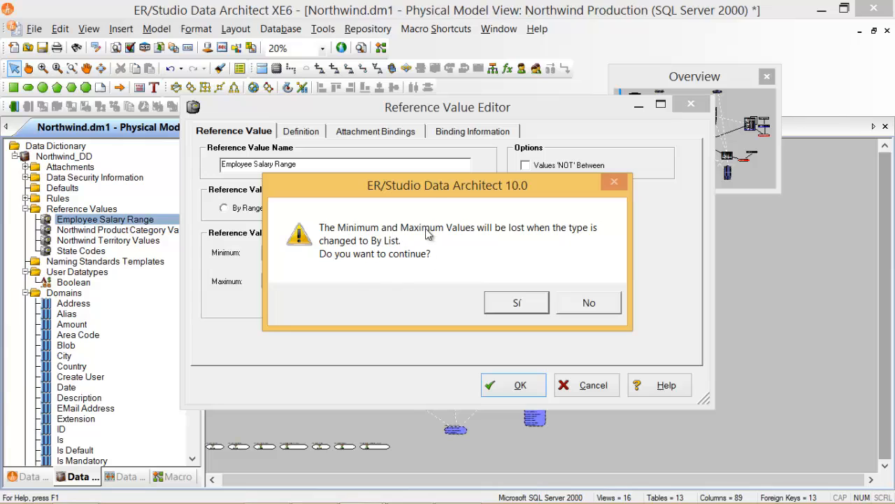
left_click_drag(465, 185, 584, 164)
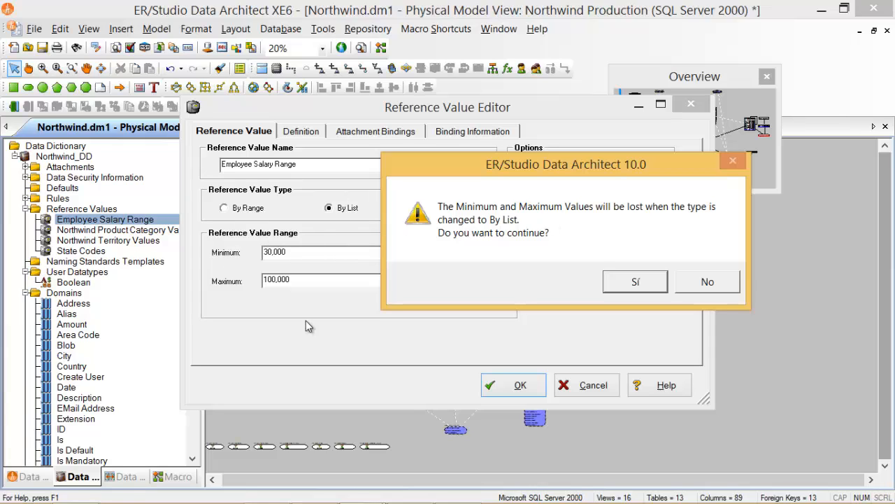
left_click(635, 282)
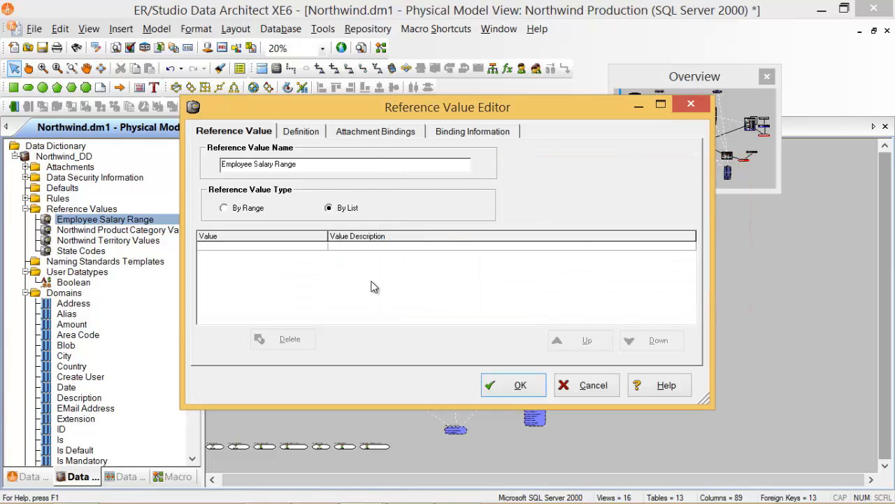
Add the list value 100000 with the description "Valor para el tipo de salario ..." to Employee Salary Range.
left_click(280, 278)
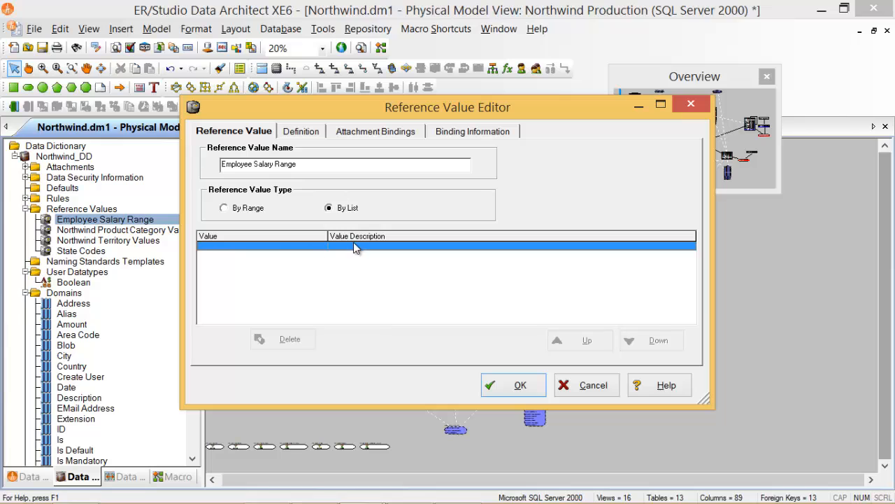
left_click(273, 249)
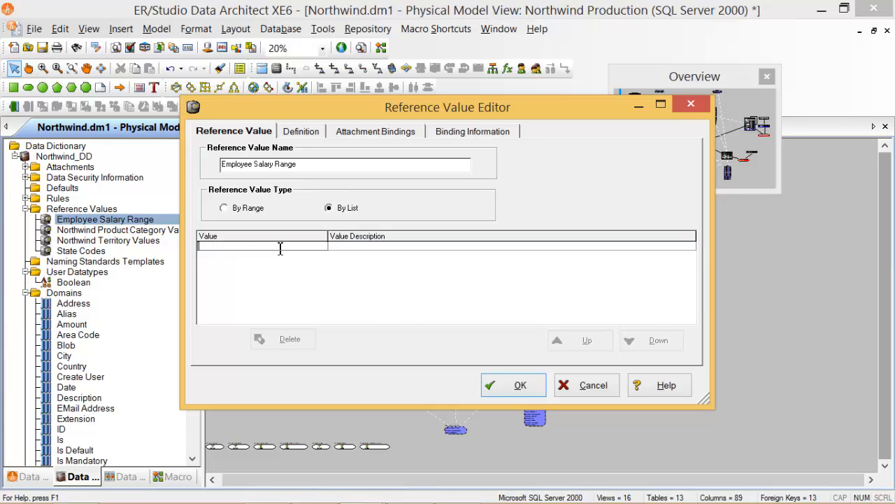
left_click(352, 251)
left_click(573, 300)
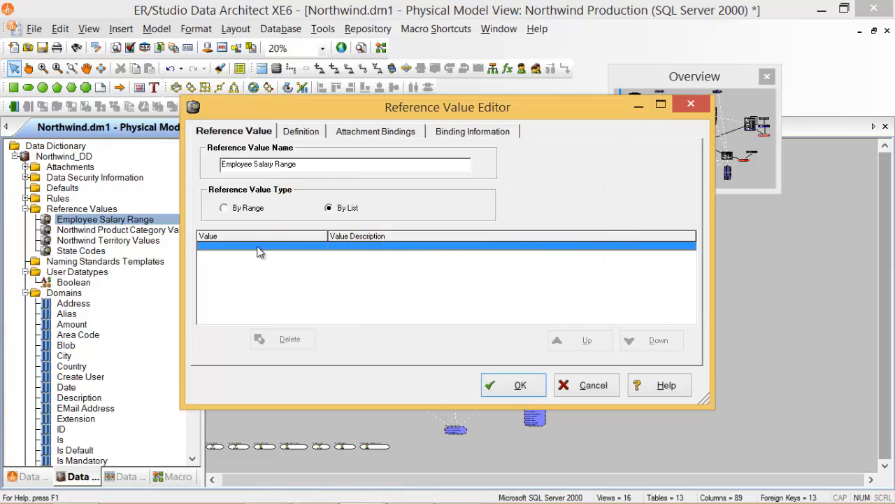
left_click(260, 246)
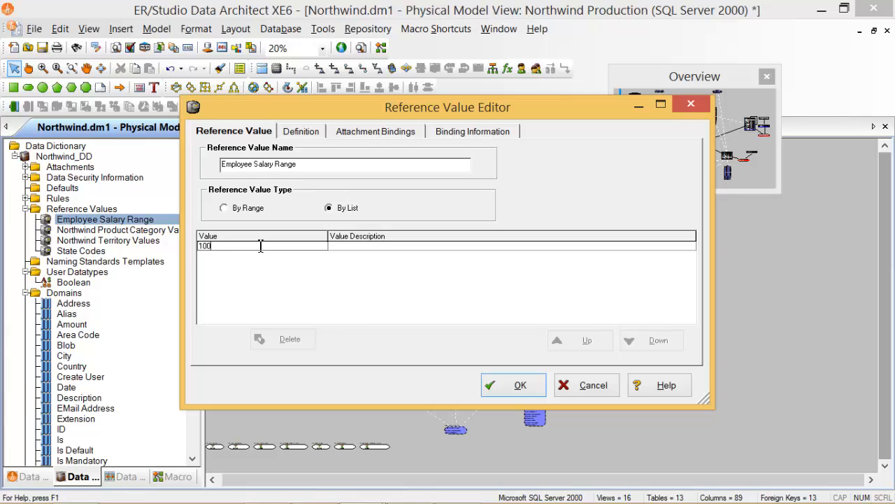
key("Return")
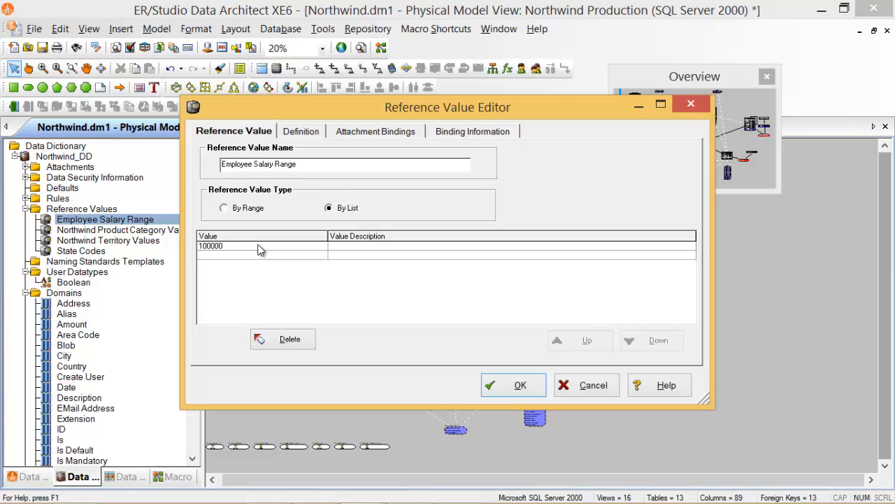
left_click(361, 251)
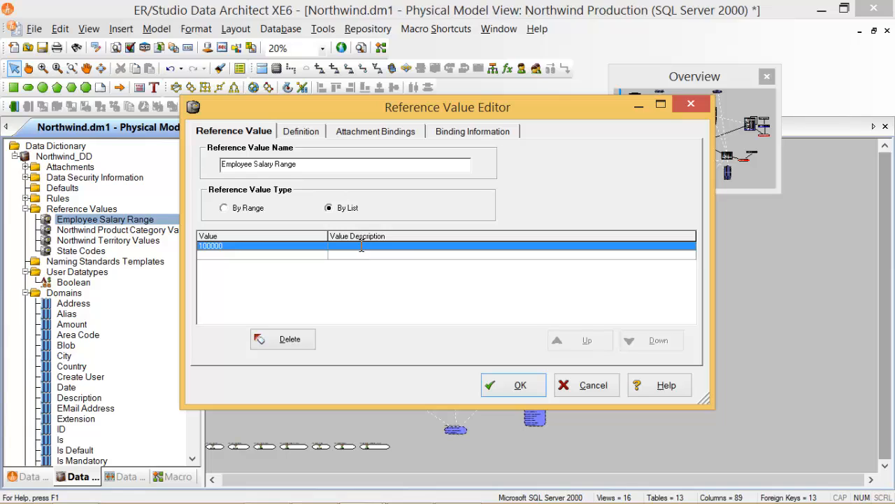
left_click(361, 246)
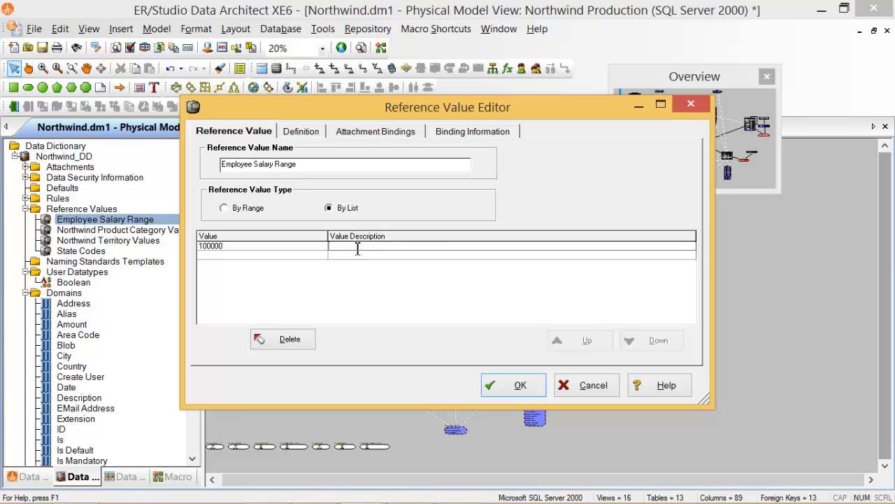
type("Valor para el tipo de salario ...")
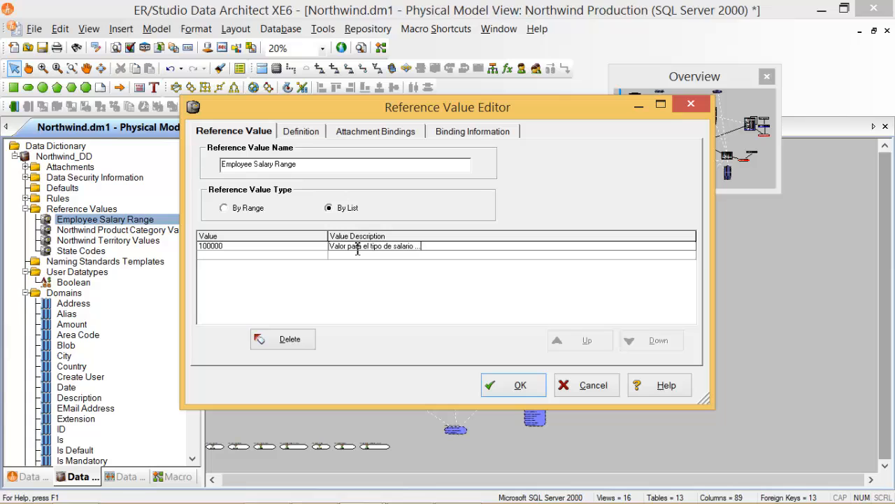
left_click(276, 258)
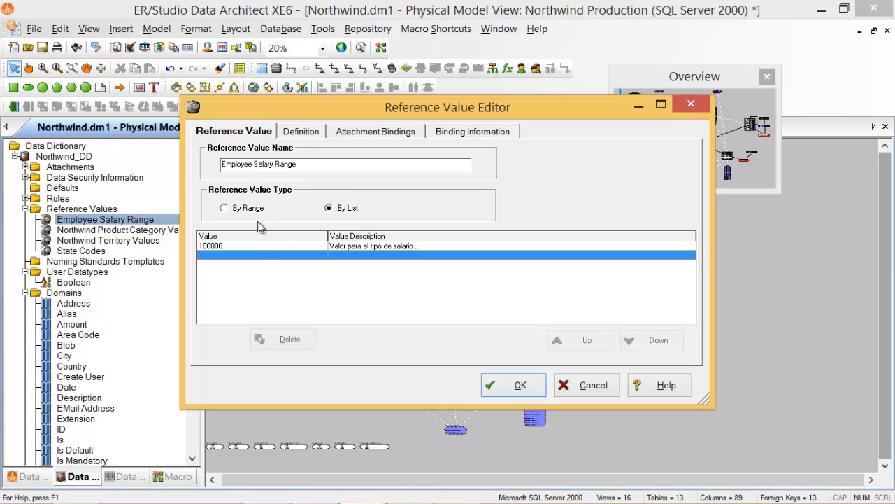
Switch the reference value type back to By Range and set the minimum to 10000 and the maximum to 50000.
left_click(249, 209)
left_click(513, 302)
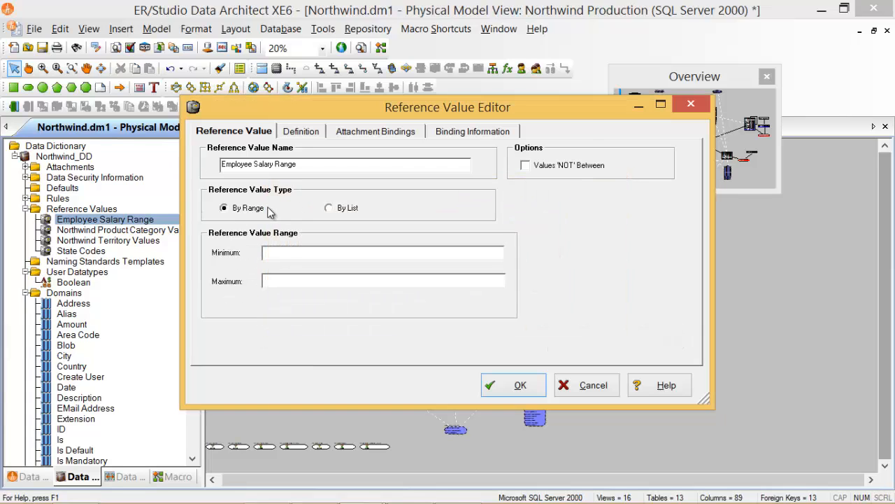
left_click(284, 252)
type("10000")
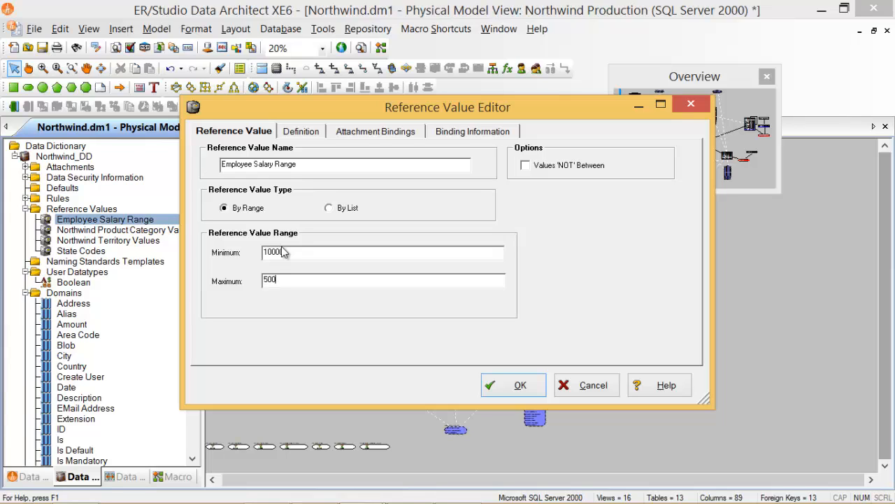
type("50000")
Try the Values 'NOT' Between option on the salary range and turn it back off.
left_click(548, 168)
left_click(546, 170)
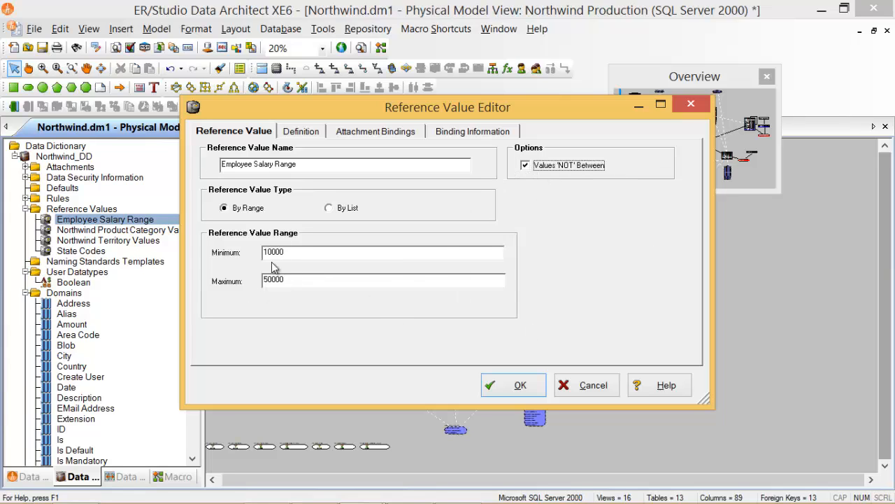
left_click(546, 170)
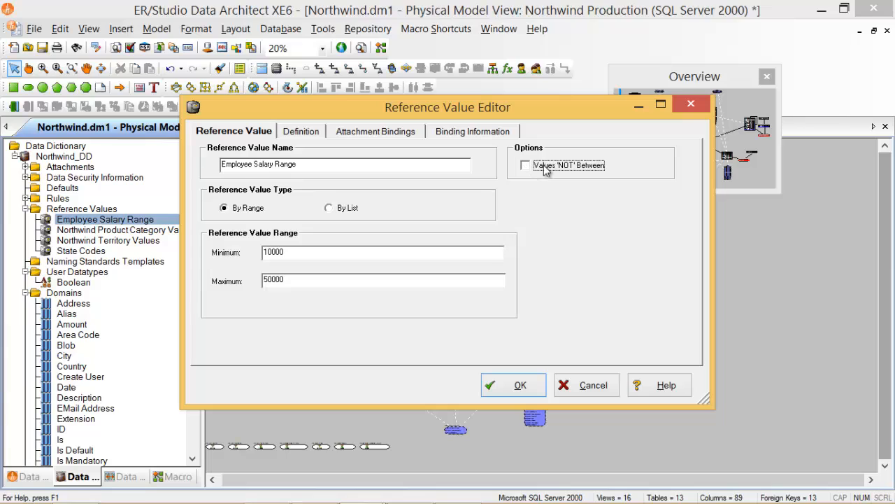
Review the definition text of the Employee Salary Range reference value alongside its range settings.
left_click(300, 132)
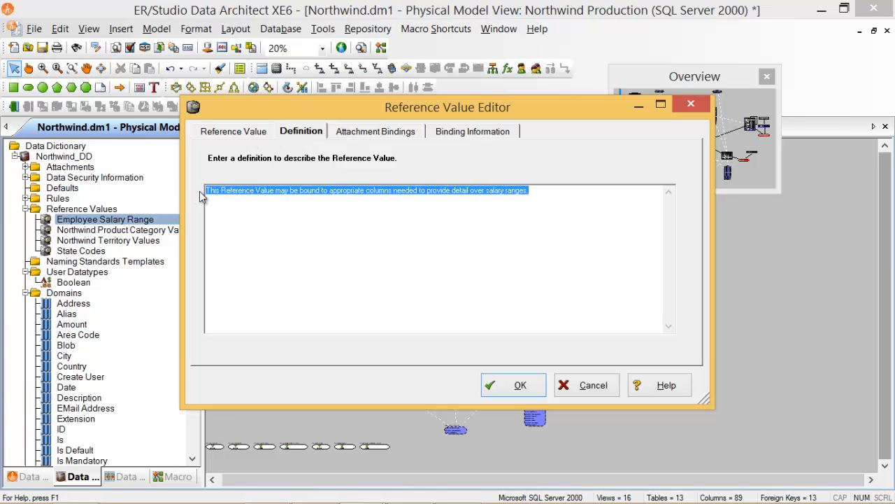
left_click_drag(209, 191, 241, 202)
double_click(553, 191)
left_click(553, 191)
left_click(292, 212)
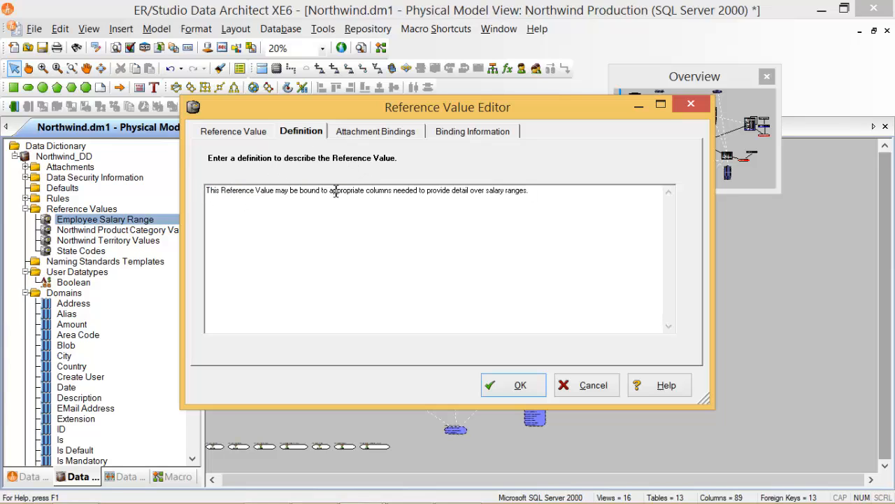
left_click(245, 135)
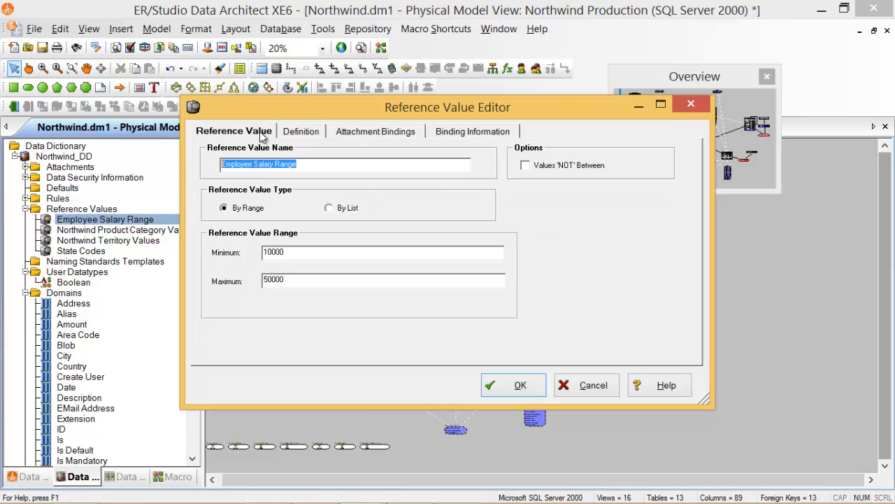
left_click(308, 140)
Examine the attachment bound to Employee Salary Range, widening the Attachment column to read its full name.
left_click(376, 139)
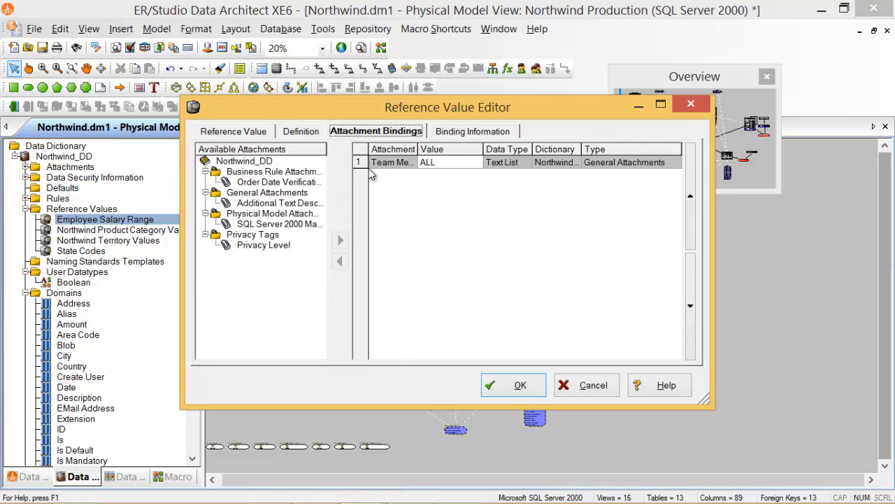
left_click(393, 165)
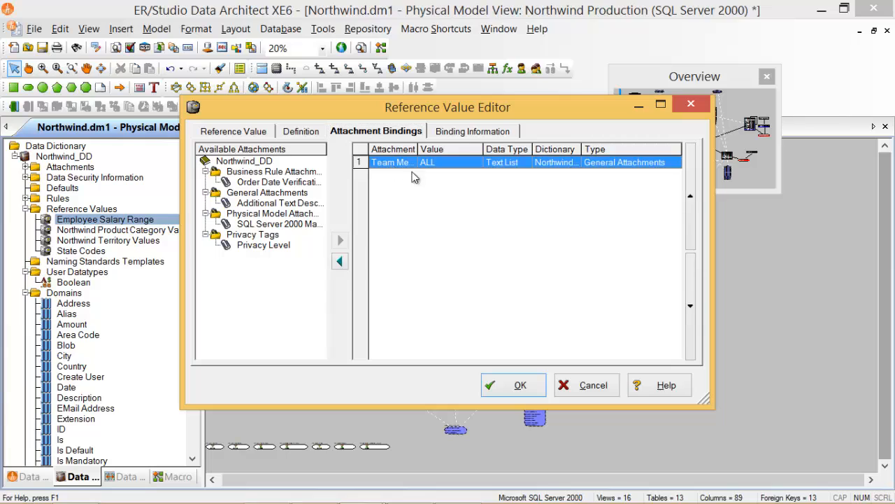
left_click_drag(448, 150, 483, 149)
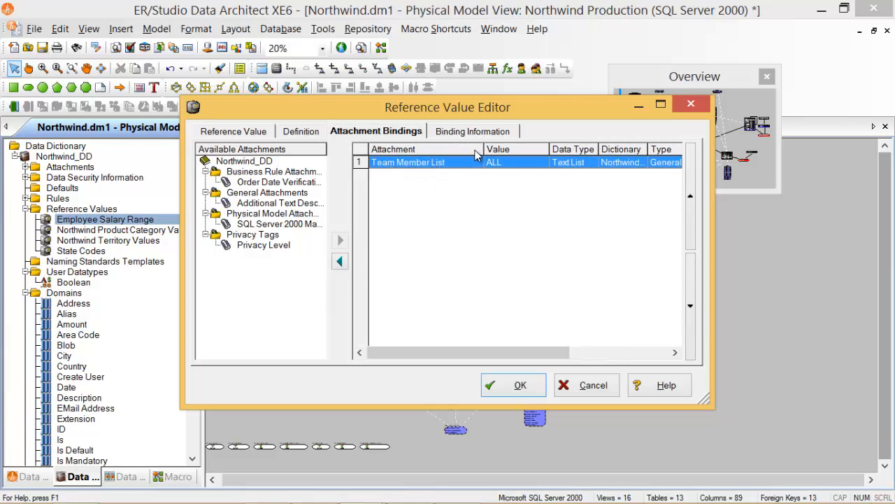
left_click_drag(483, 149, 448, 149)
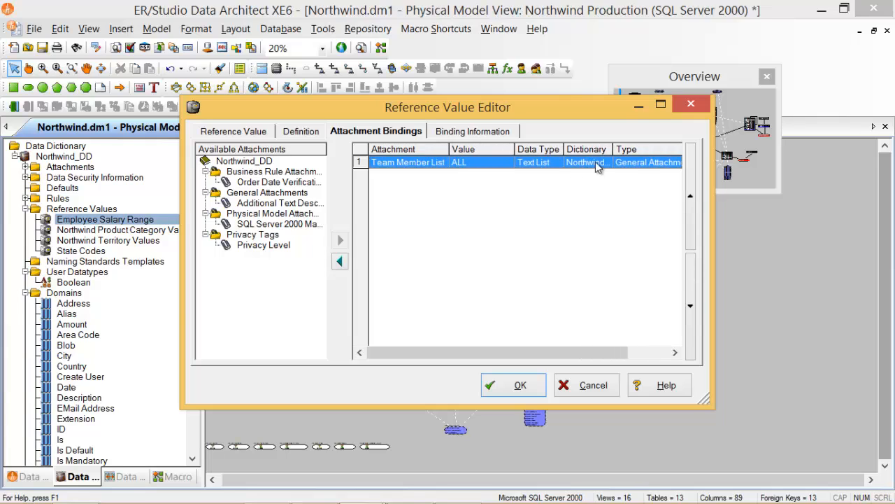
Mark the HireDate attribute of the logical Employees entity for binding to the Employee Salary Range reference value.
left_click(471, 133)
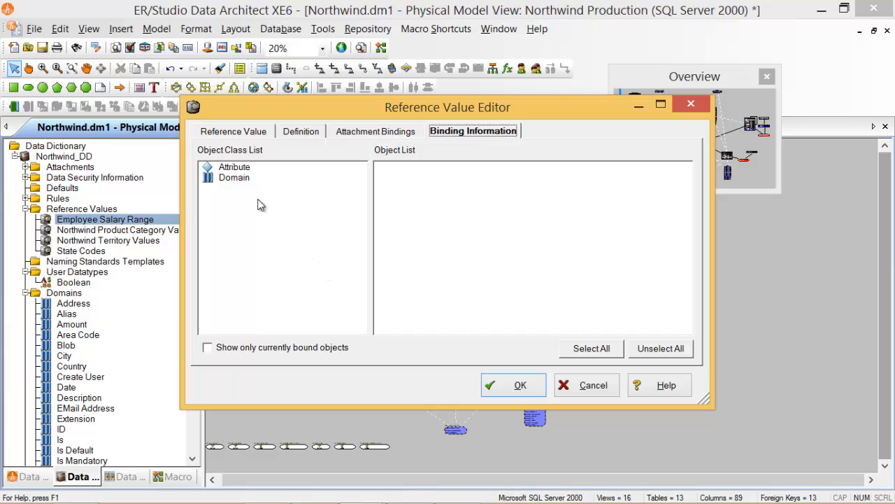
left_click(224, 168)
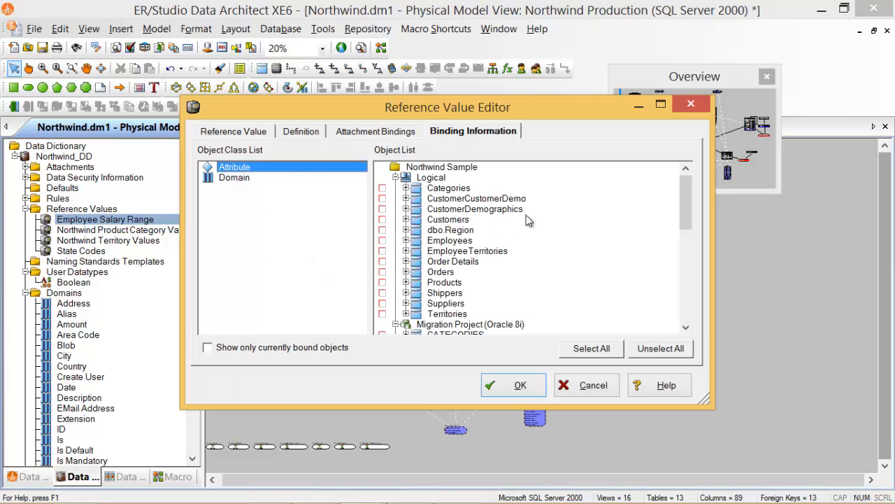
left_click_drag(685, 203, 688, 295)
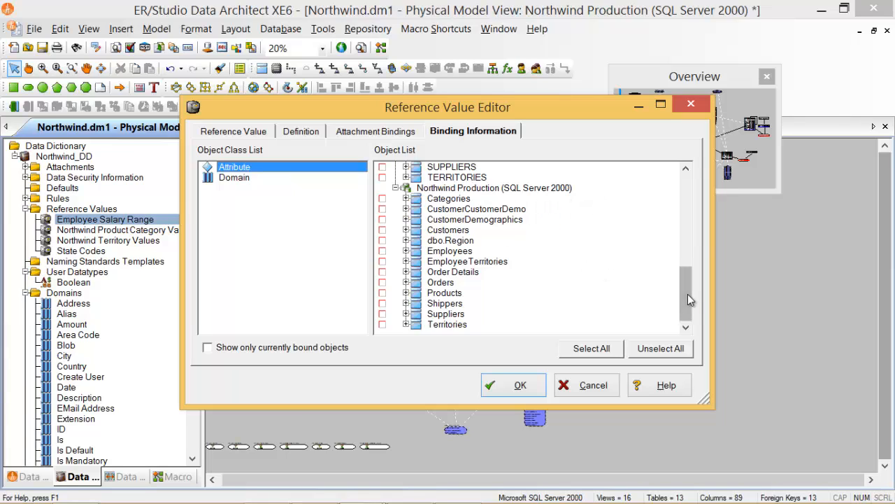
left_click_drag(688, 300, 668, 225)
scroll(683, 217, "up", 2)
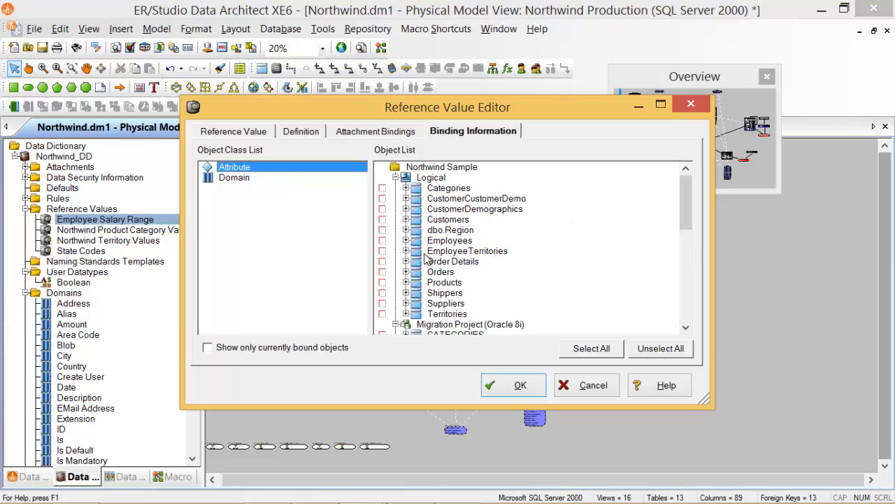
left_click(406, 240)
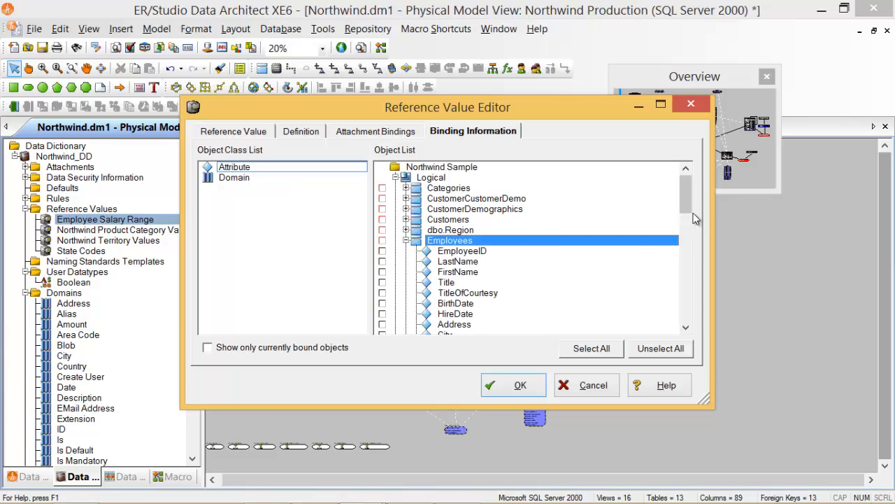
left_click_drag(687, 192, 616, 251)
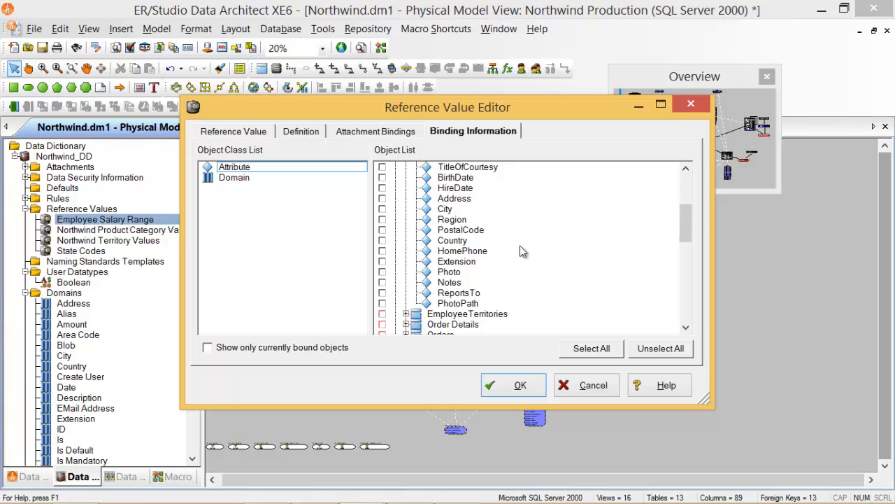
left_click_drag(685, 228, 682, 209)
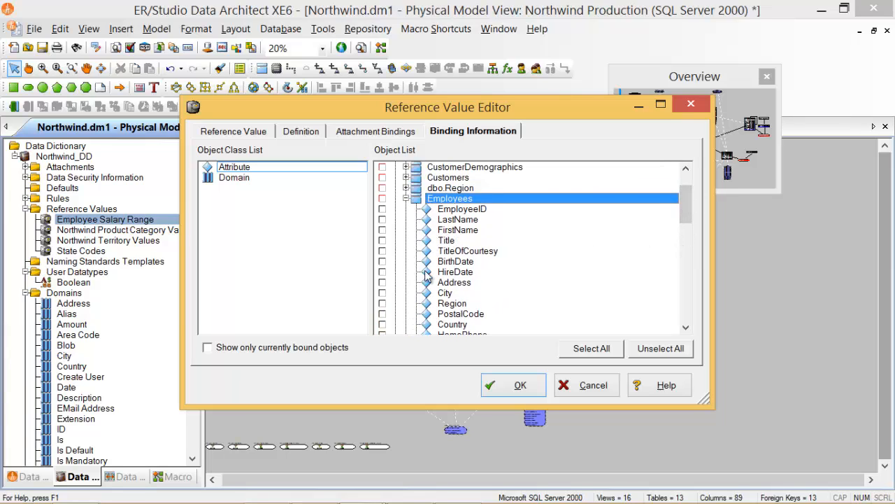
left_click(383, 272)
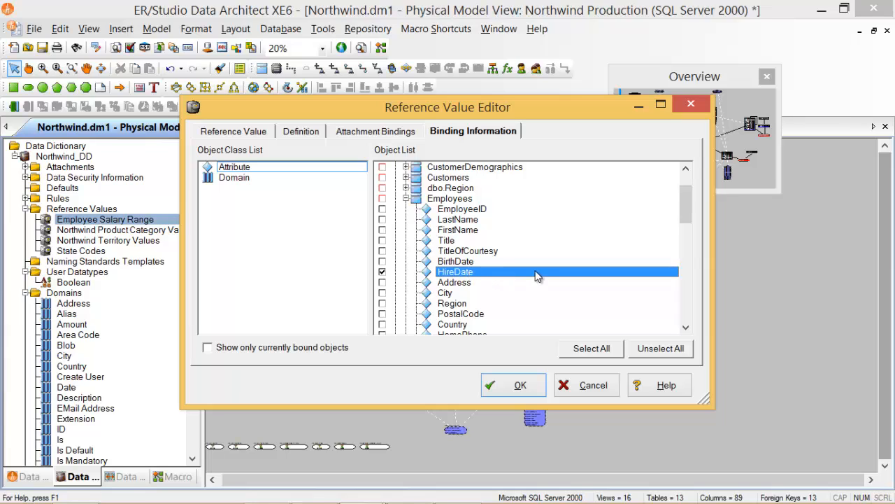
Look through the domains available for binding to Employee Salary Range, and close the reference value editor without saving.
left_click(243, 180)
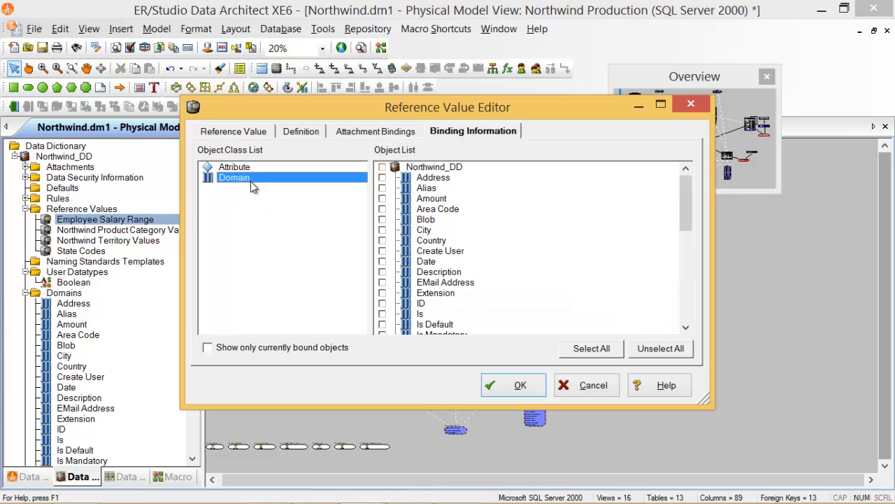
mouse_move(693, 226)
left_mouse_down()
mouse_move(700, 320)
mouse_move(691, 217)
left_mouse_up()
mouse_move(684, 208)
left_mouse_down()
mouse_move(684, 237)
mouse_move(683, 192)
left_mouse_up()
left_click_drag(685, 208, 691, 304)
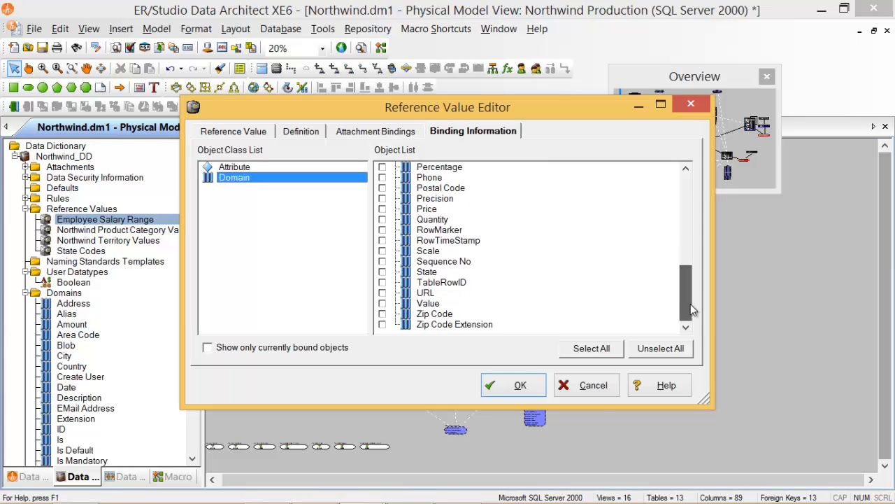
left_click(592, 385)
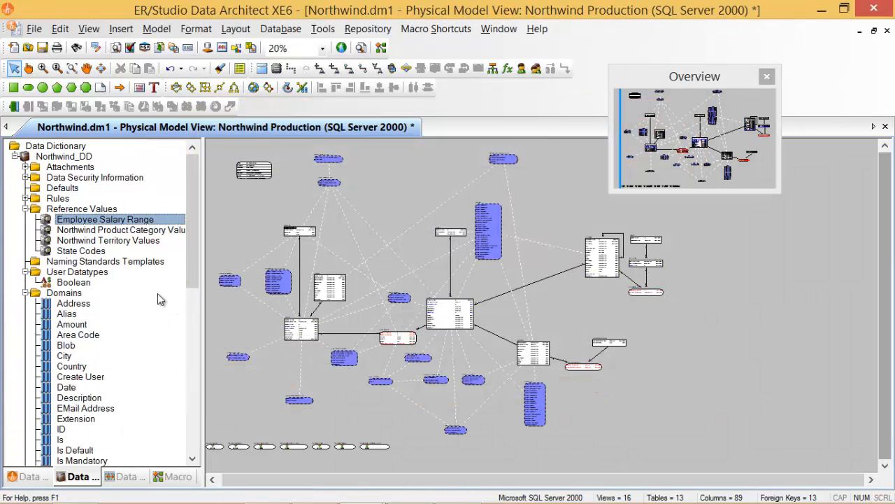
Examine the value list, definition and attachment bindings of the Northwind Product Category Values reference value.
double_click(98, 231)
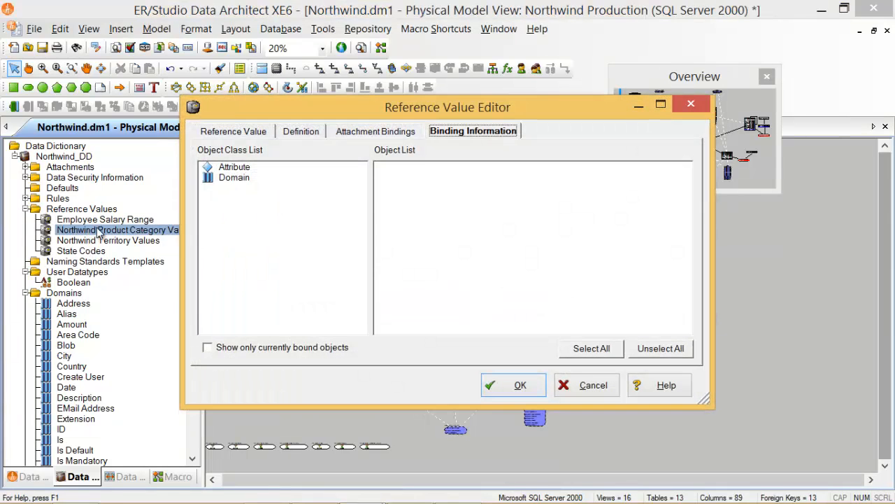
left_click(245, 132)
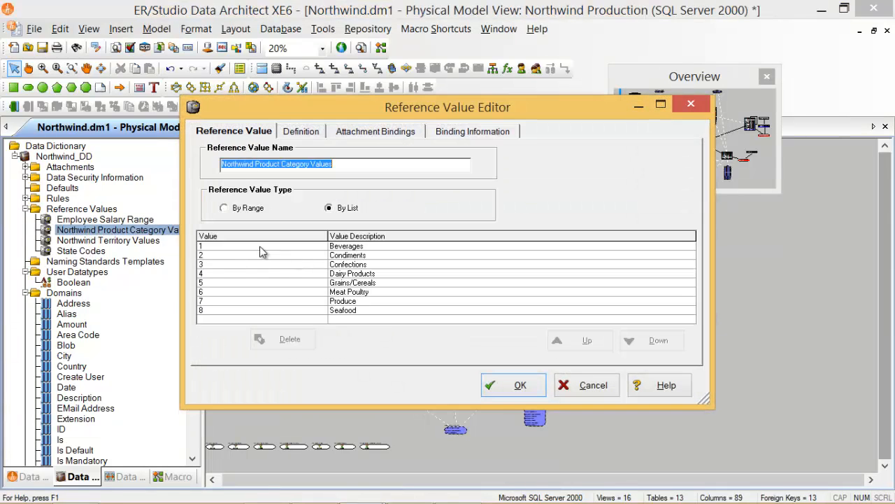
left_click(238, 249)
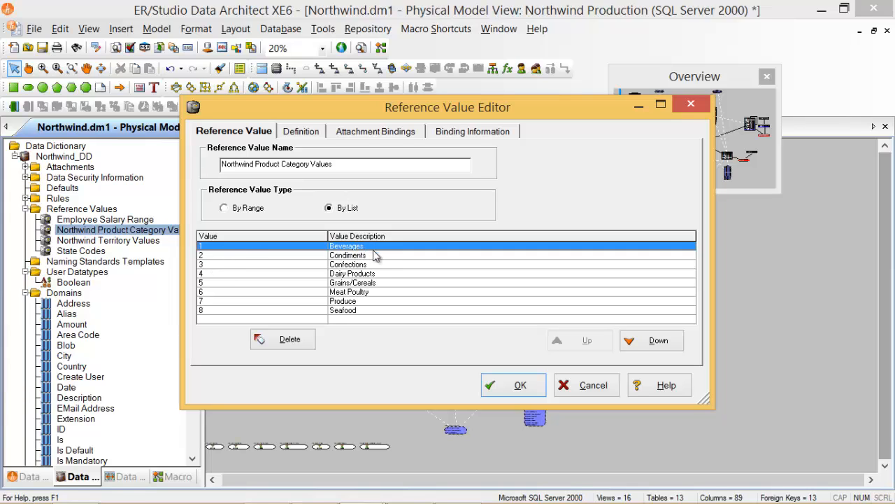
left_click(374, 246)
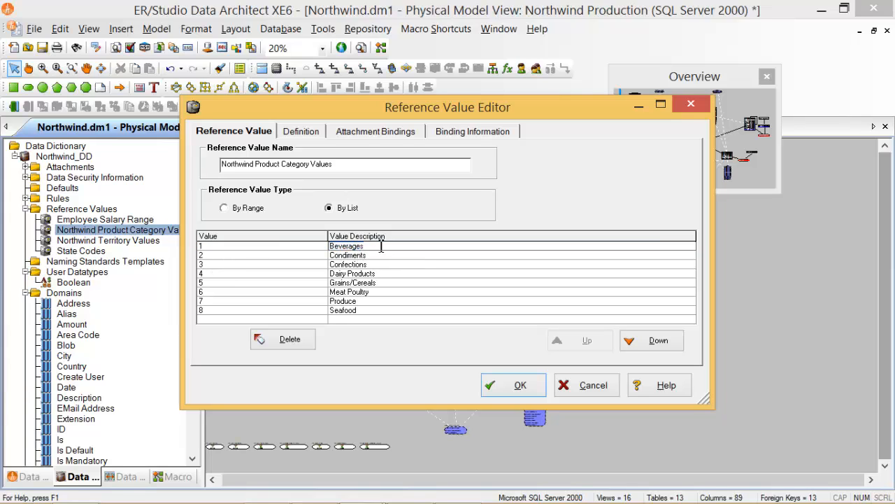
left_click(379, 246)
double_click(371, 246)
left_click(383, 275)
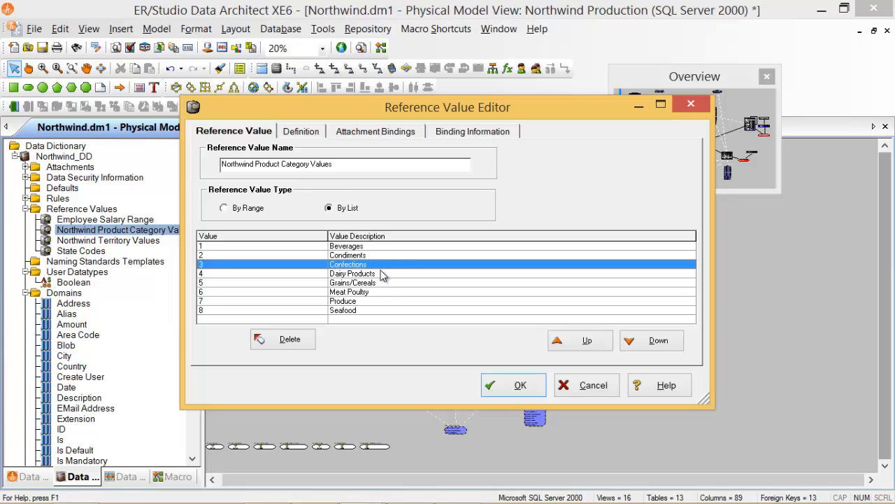
left_click(314, 132)
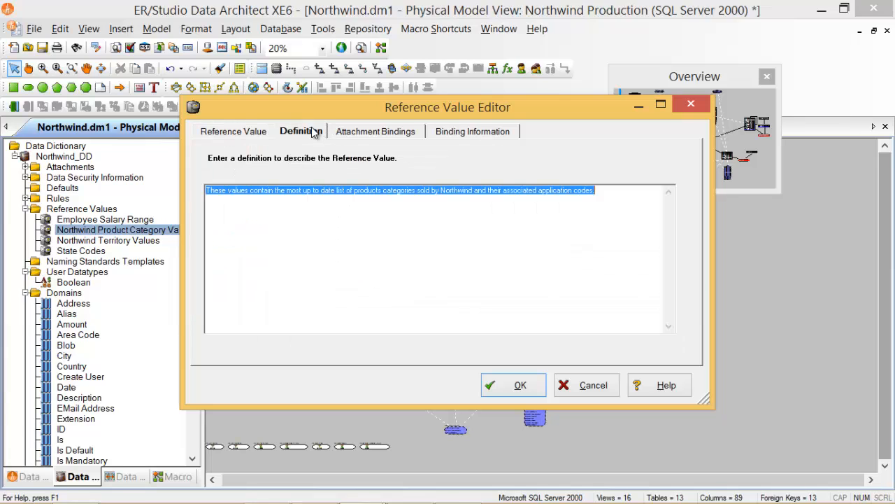
left_click(399, 132)
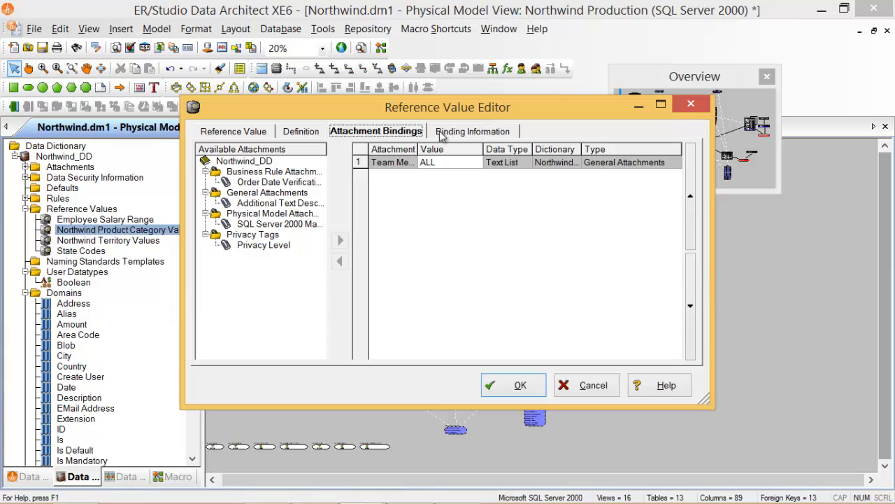
Review the attributes and domains currently bound to the reference value, and close the editor without saving.
left_click(502, 133)
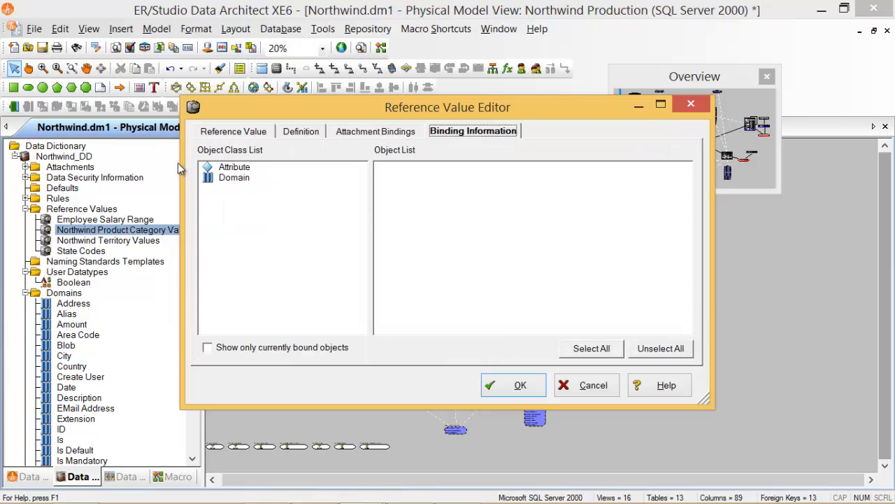
left_click(209, 348)
left_click(231, 168)
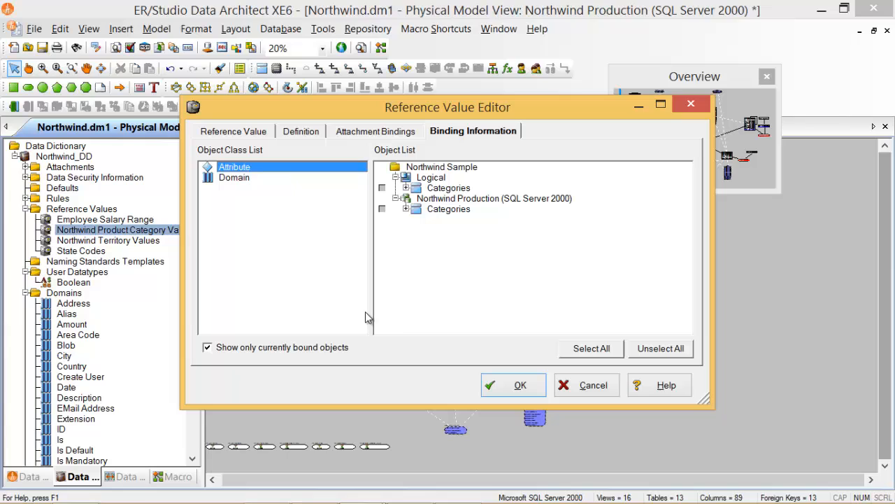
left_click(245, 180)
left_click(242, 168)
left_click(593, 385)
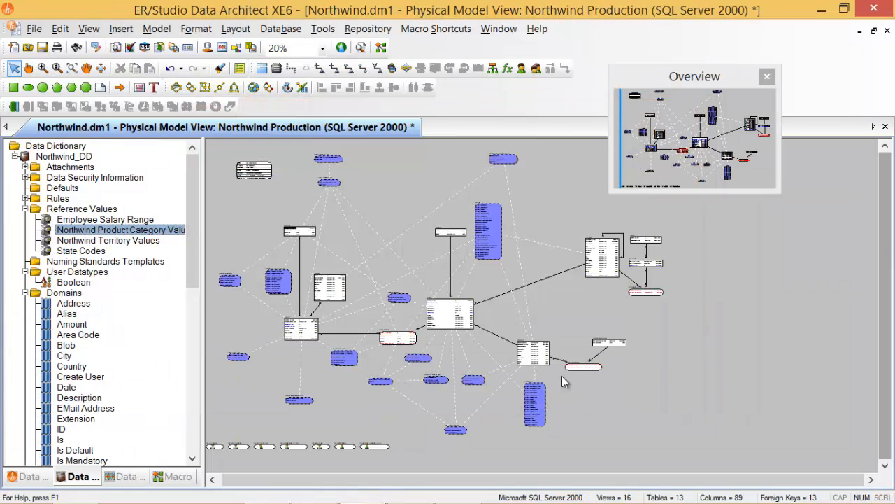
Collapse the Reference Values folder and select the Naming Standards Templates folder in the data dictionary.
left_click(25, 209)
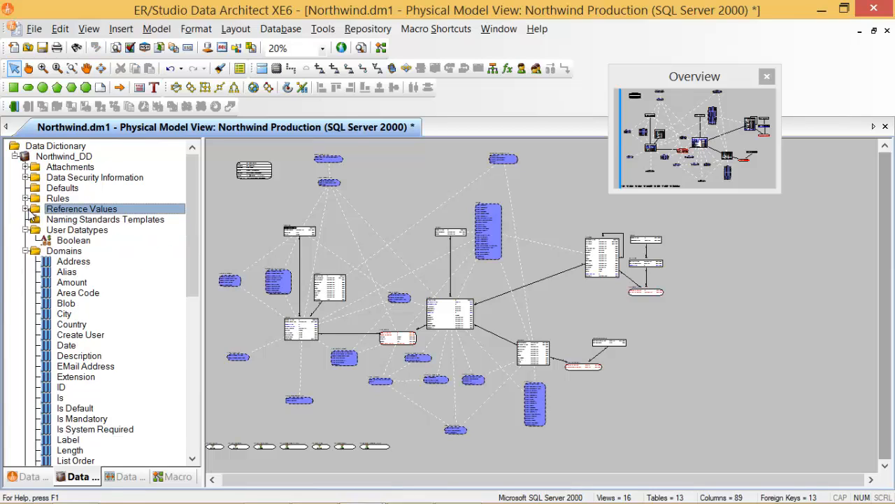
left_click(82, 221)
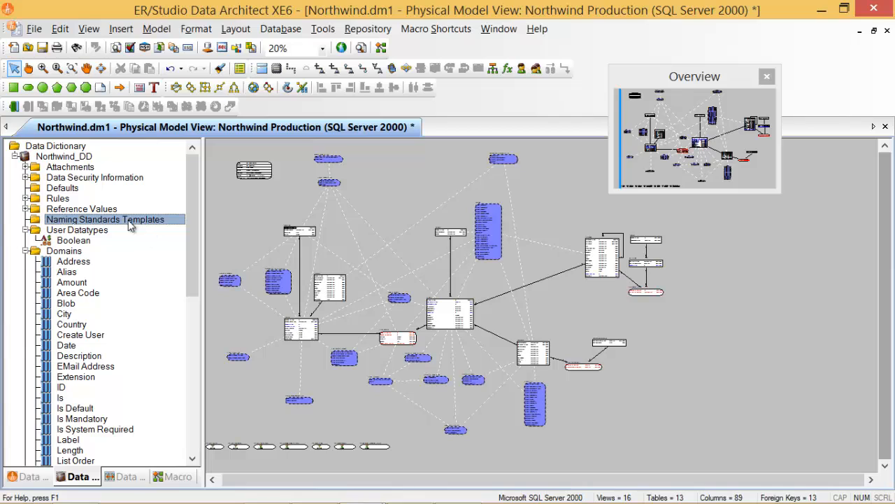
right_click(106, 223)
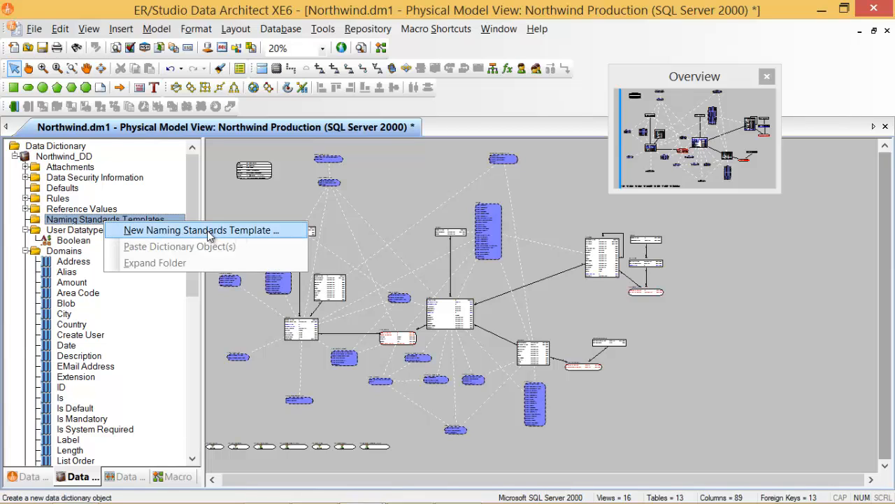
left_click(71, 222)
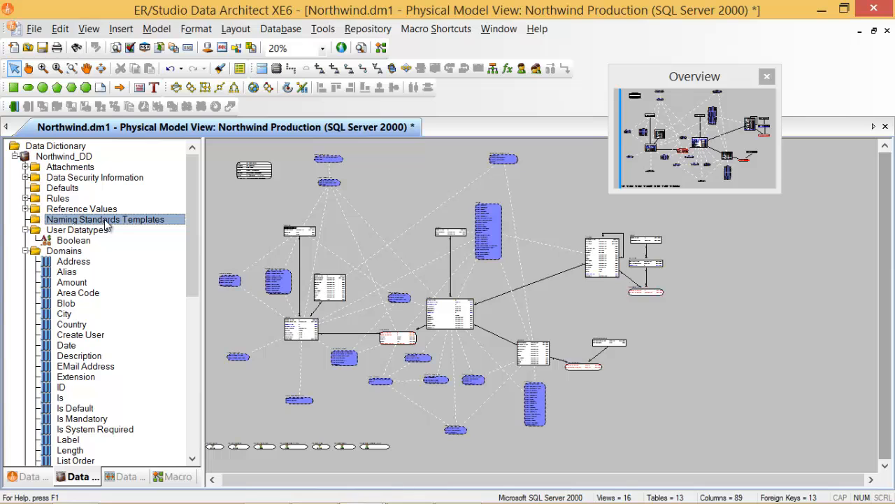
Open the Naming Standards Template Editor and name the new template Prueba.
left_click(322, 28)
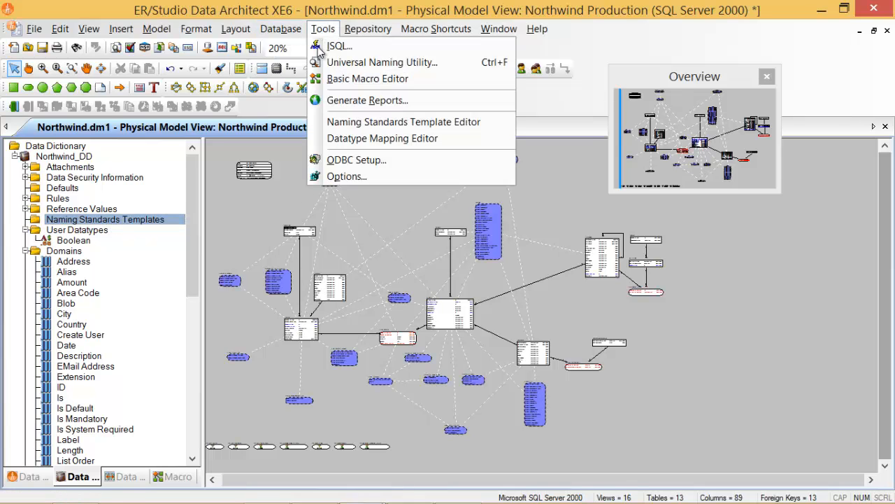
left_click(392, 123)
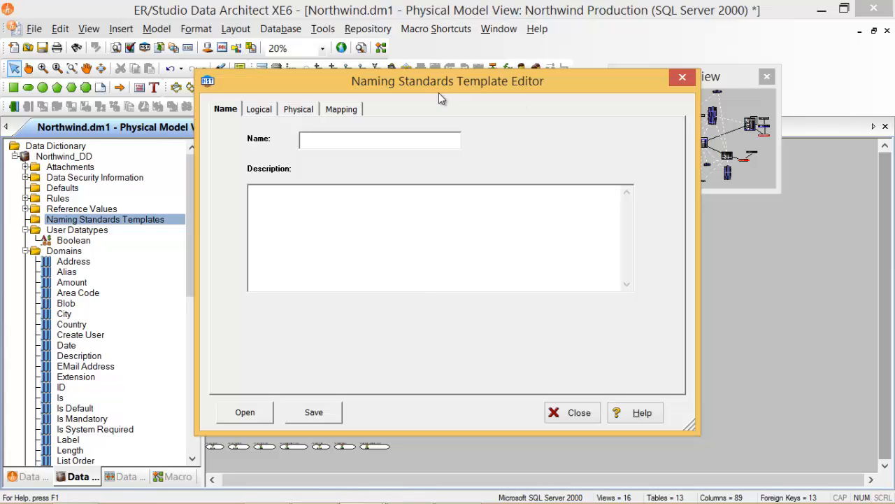
left_click(251, 414)
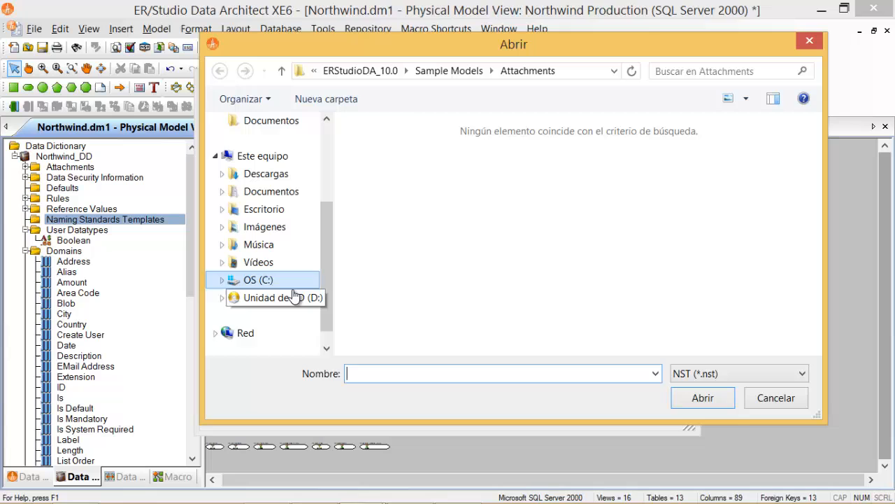
left_click(789, 398)
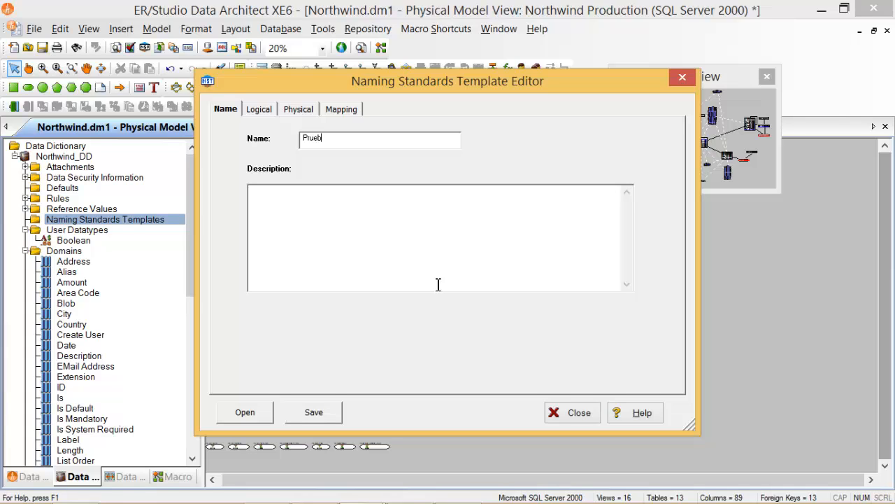
type("a")
type("...")
Set the Entity case to UPPER in the template's logical naming conventions.
left_click(258, 112)
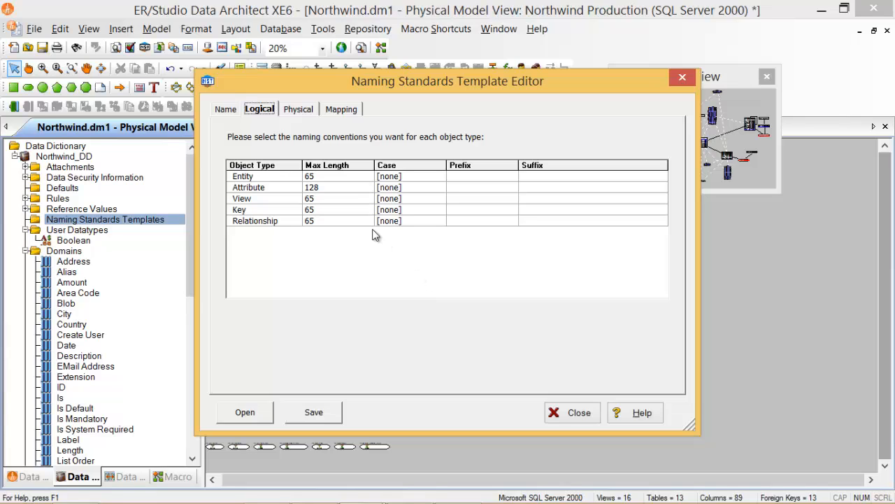
left_click(280, 176)
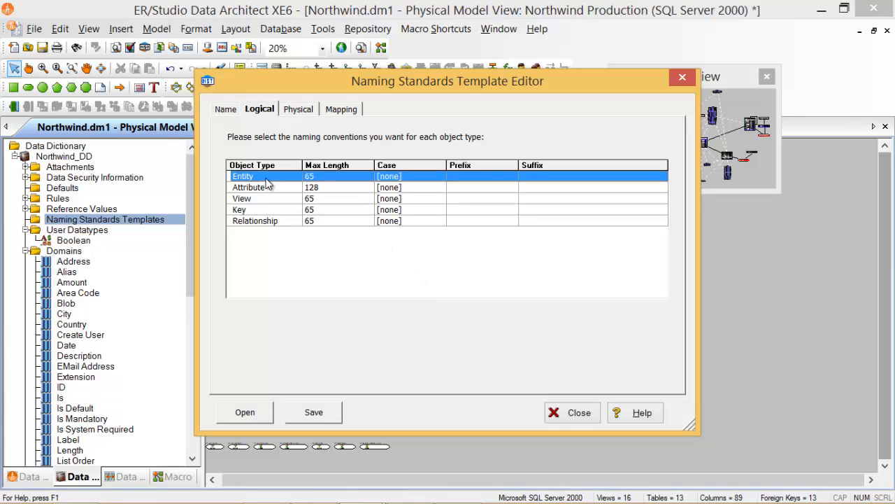
left_click(352, 175)
left_click(253, 177)
left_click(408, 177)
left_click(440, 178)
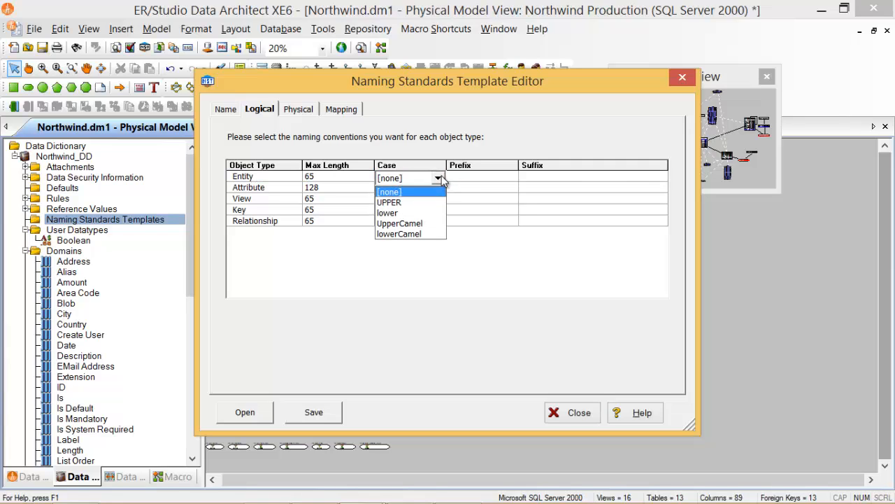
left_click(415, 204)
left_click(477, 180)
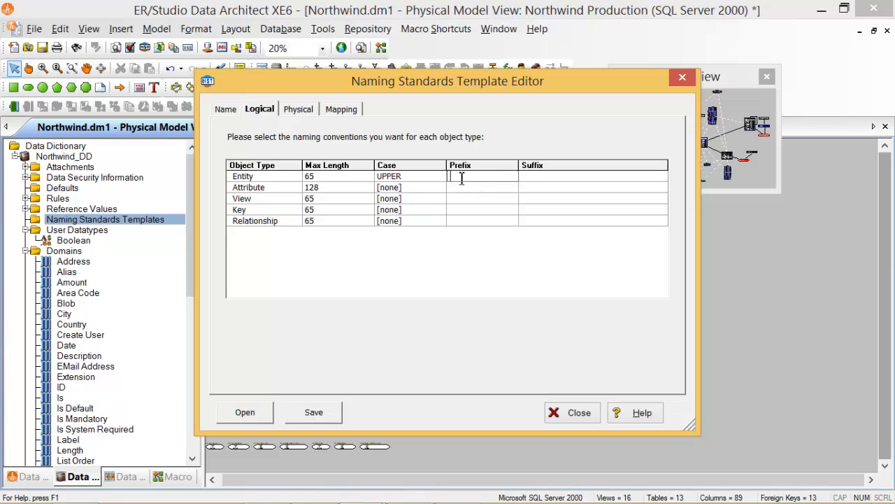
Change the logical Entity case to UpperCamel.
left_click(426, 179)
left_click(470, 177)
left_click(562, 175)
left_click(433, 179)
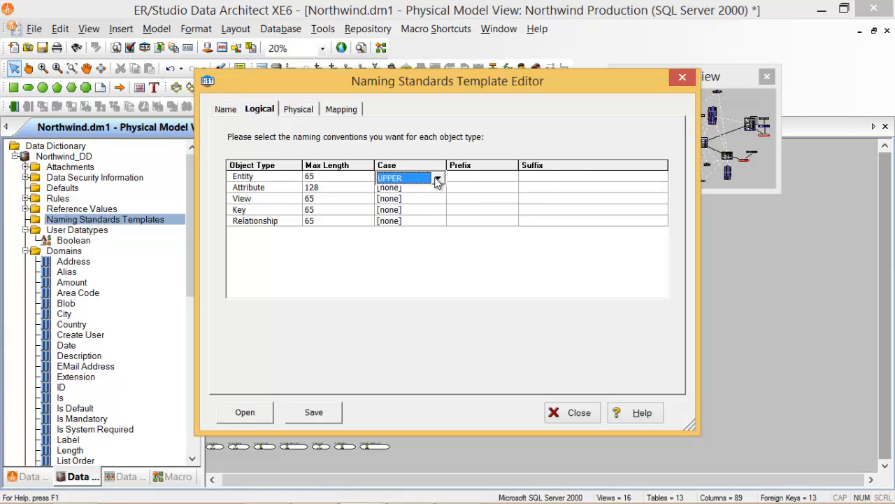
left_click(437, 178)
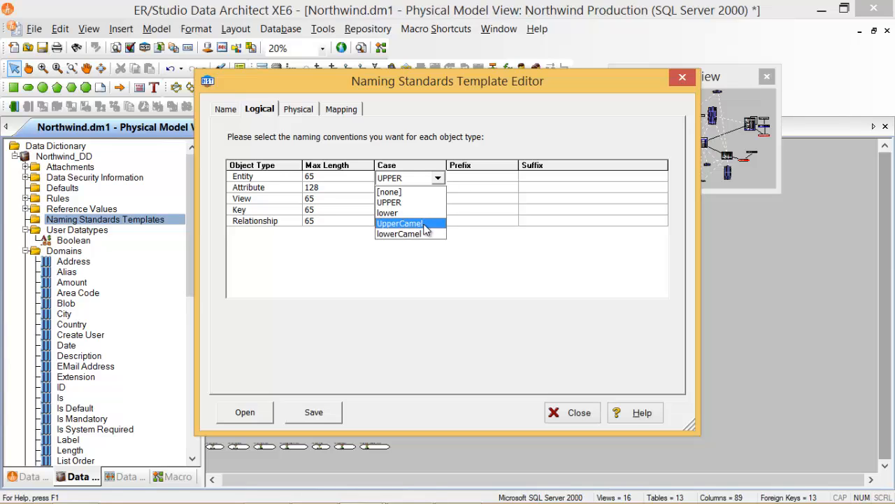
left_click(406, 223)
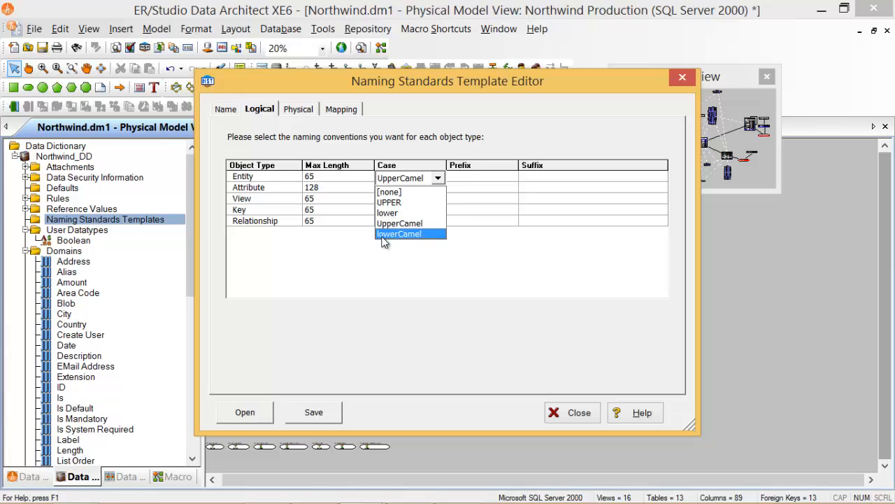
Try lowerCamel as the logical Entity case and reset the case to [none].
left_click(435, 238)
left_click(438, 184)
left_click(466, 178)
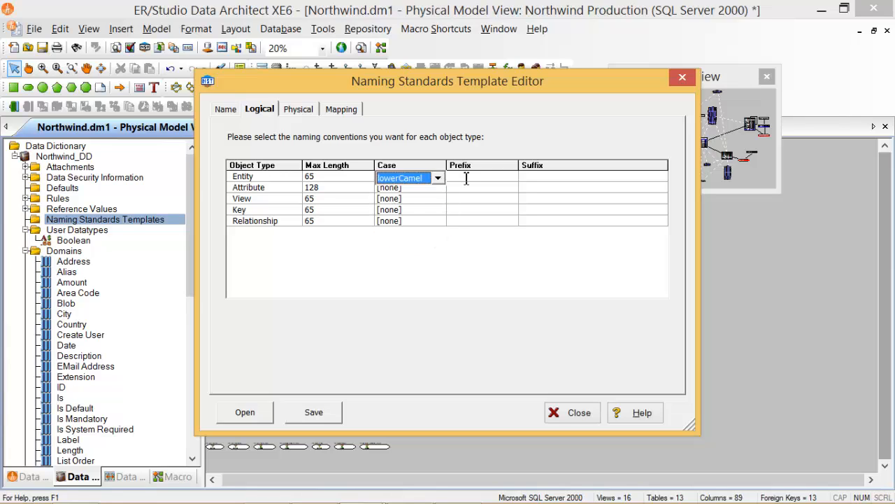
left_click(550, 177)
left_click(420, 179)
left_click(438, 179)
left_click(416, 189)
Set the Table case to UPPER in the template's physical naming conventions.
left_click(298, 110)
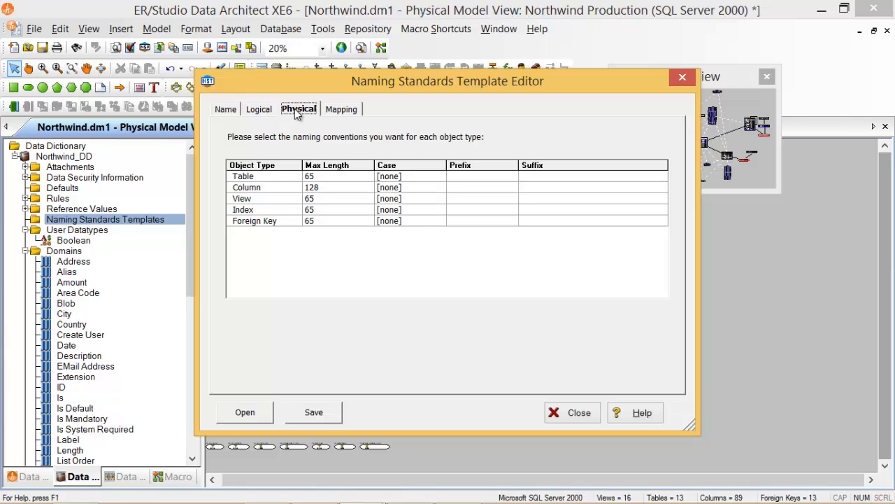
left_click(471, 177)
left_click(397, 179)
left_click(437, 180)
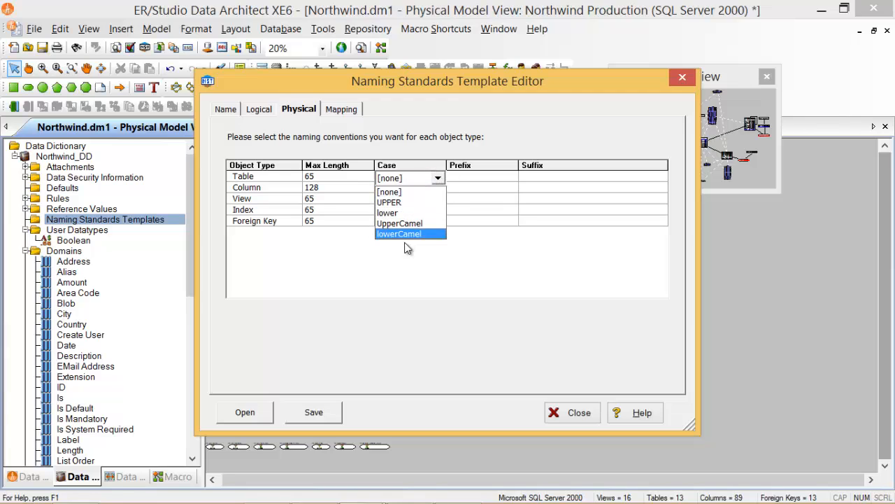
left_click(398, 203)
Set the Column case to UPPER in the physical naming conventions.
left_click(400, 189)
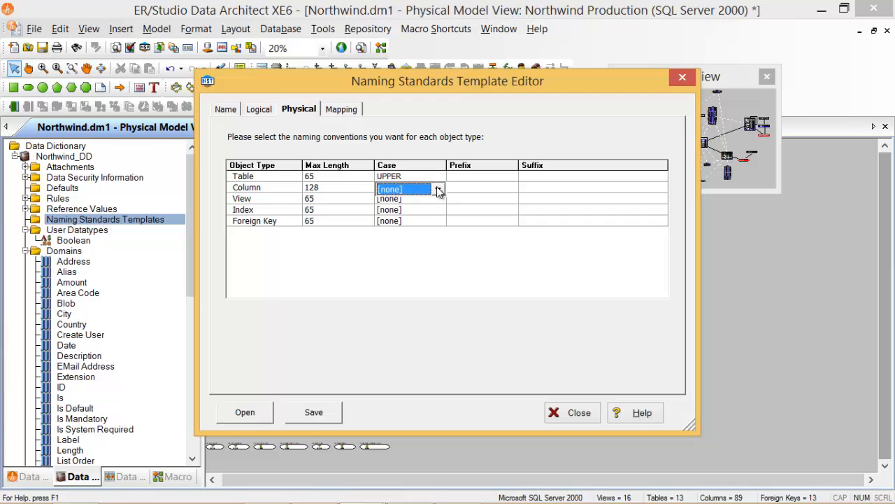
left_click(437, 190)
left_click(410, 211)
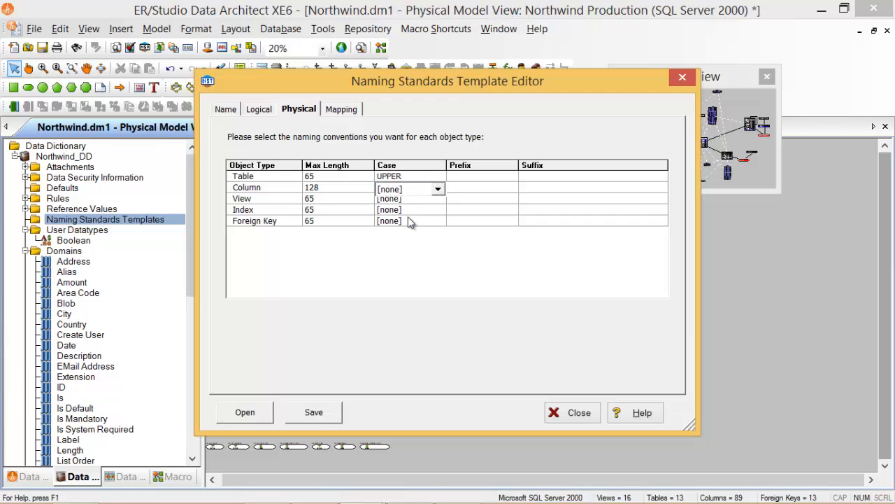
left_click(478, 189)
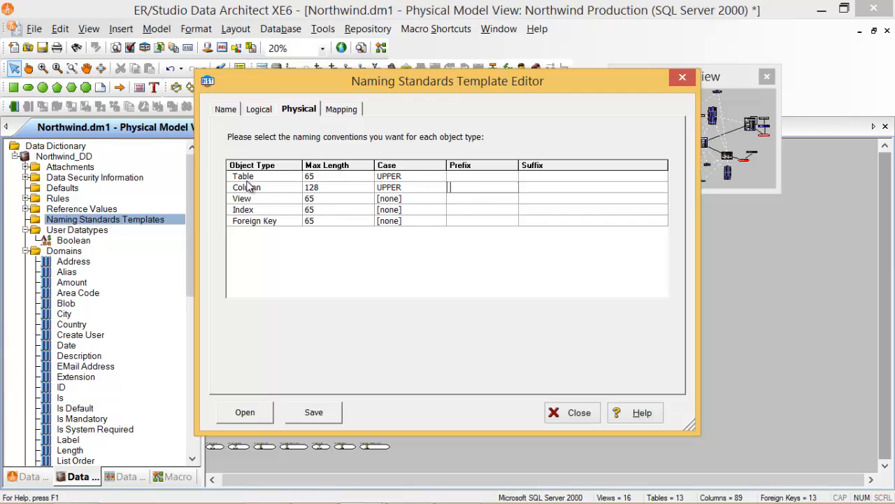
left_click(440, 191)
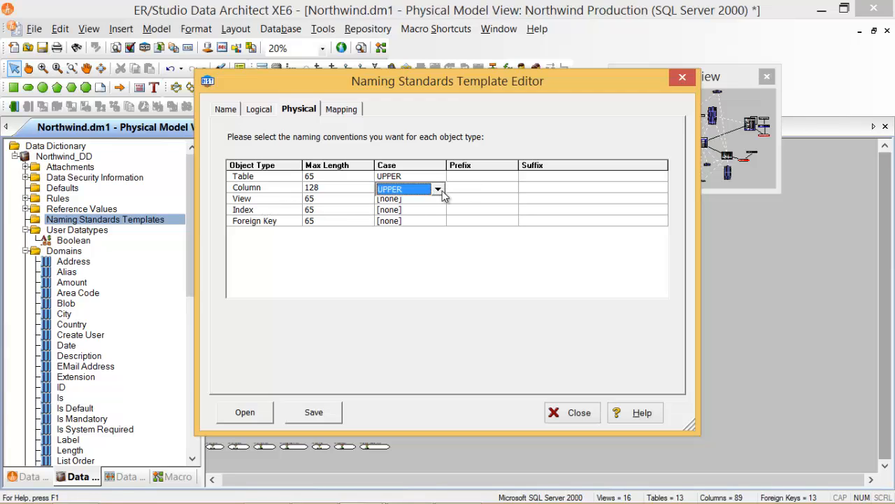
left_click(439, 190)
Add an abbreviation mapping row with Tab as its logical term.
left_click(336, 113)
left_click(342, 110)
left_click(261, 152)
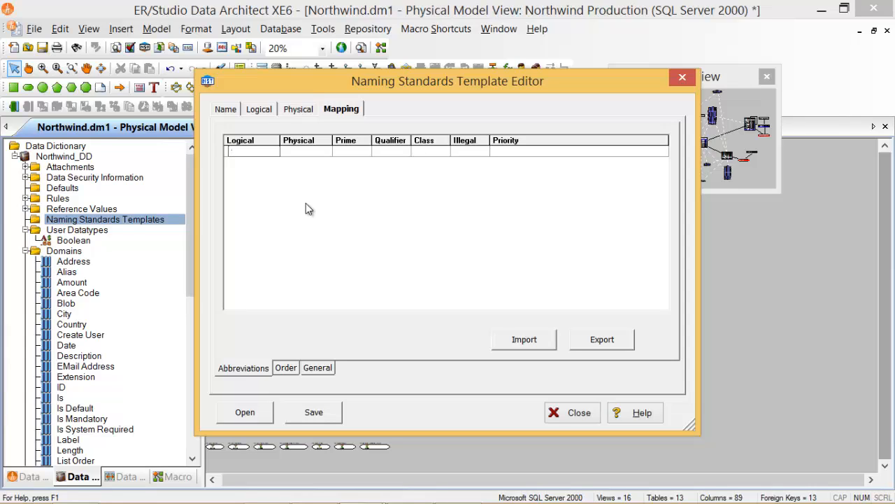
type("table")
key("BackSpace")
key("BackSpace")
key("BackSpace")
key("BackSpace")
key("BackSpace")
type("Tab")
key("Tab")
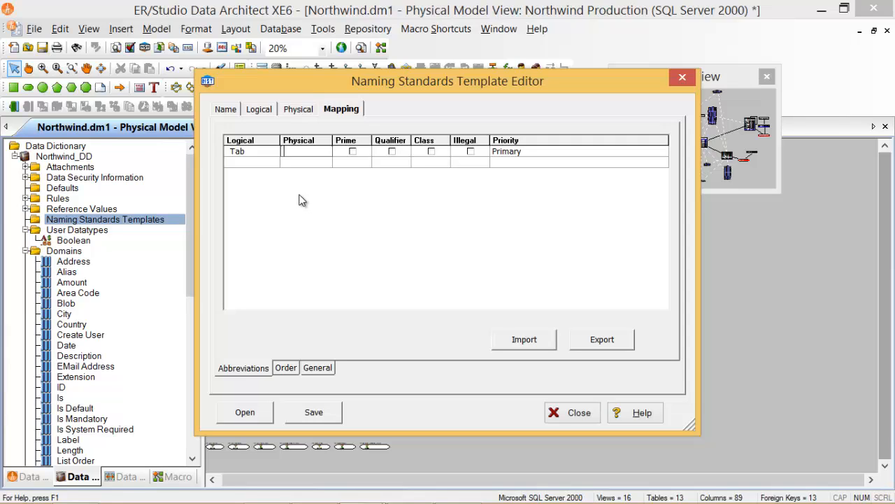
Map the logical term Ent to the physical abbreviation Tab in the first abbreviation row.
left_click(268, 152)
double_click(268, 151)
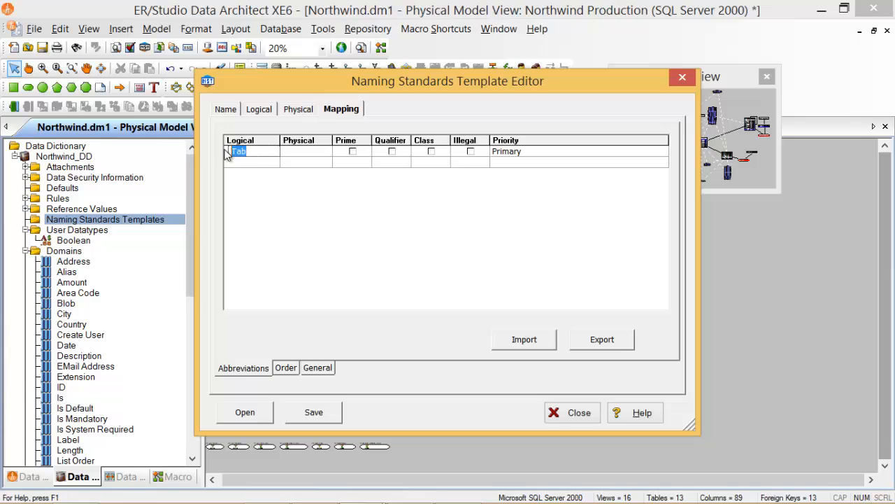
type("Ent")
key("Tab")
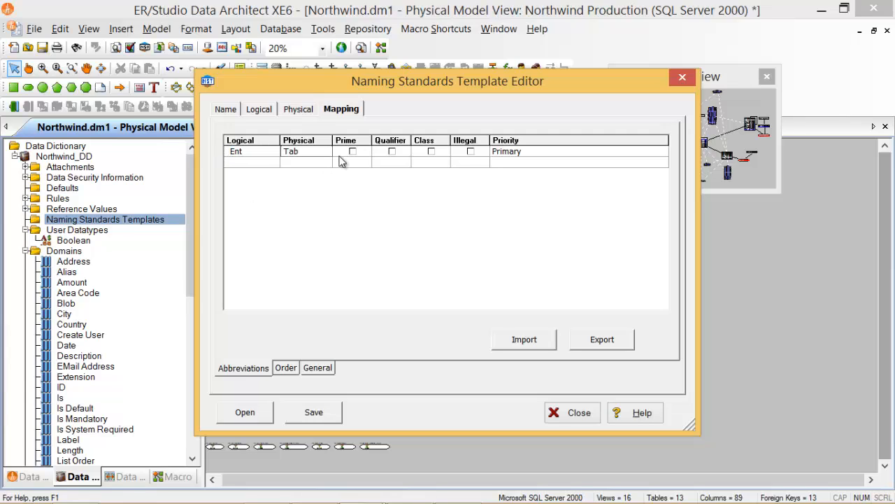
Try the Qualifier and Illegal flags on the Ent abbreviation mapping.
left_click(392, 152)
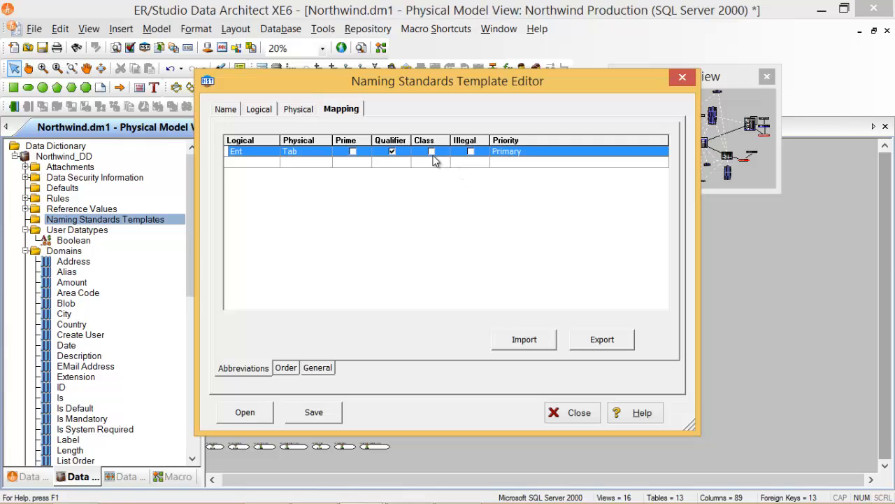
left_click(471, 151)
left_click(256, 166)
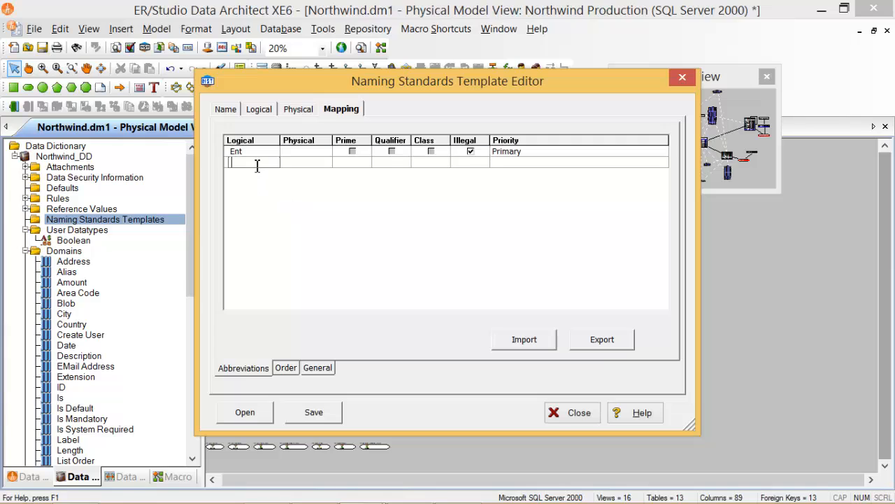
left_click(318, 153)
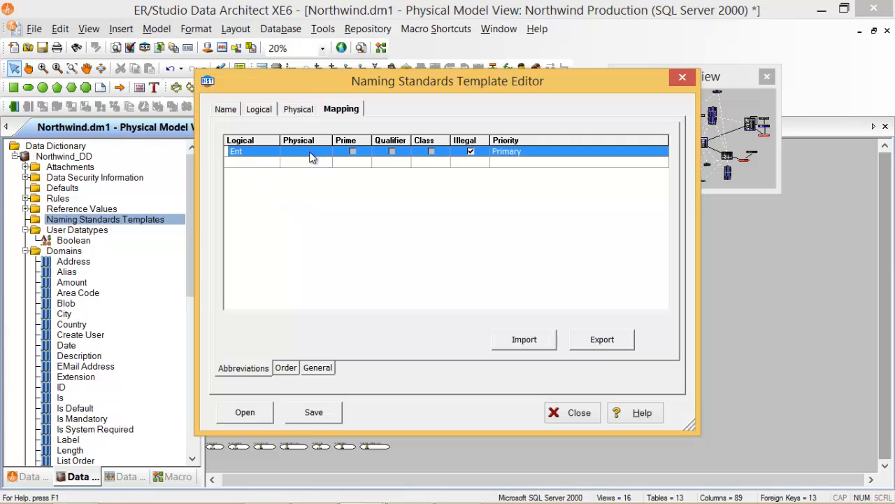
left_click(254, 164)
Mark the Ent mapping as Prime and re-enter Tab as its physical abbreviation.
left_click(294, 153)
left_click(353, 152)
left_click(309, 152)
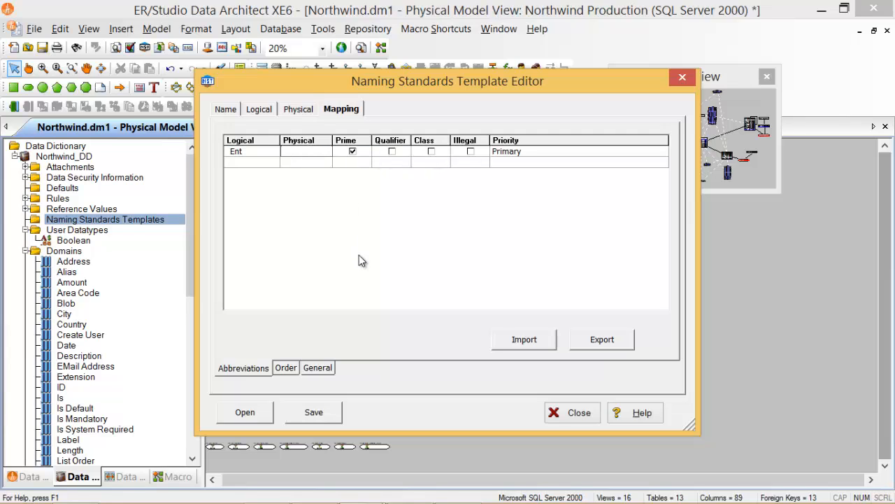
type("Tab")
Review the mapping's order of name parts and its general delimiter and special character options, trying By Case for logical word separation.
left_click(287, 368)
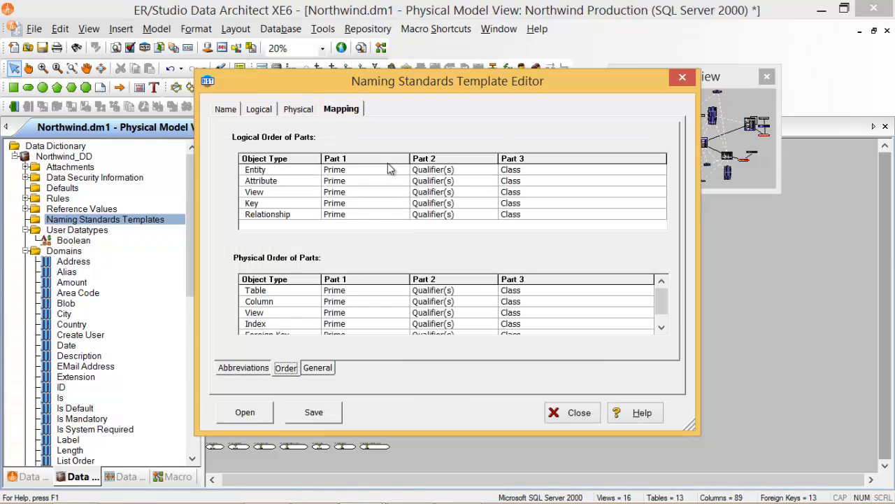
left_click(317, 368)
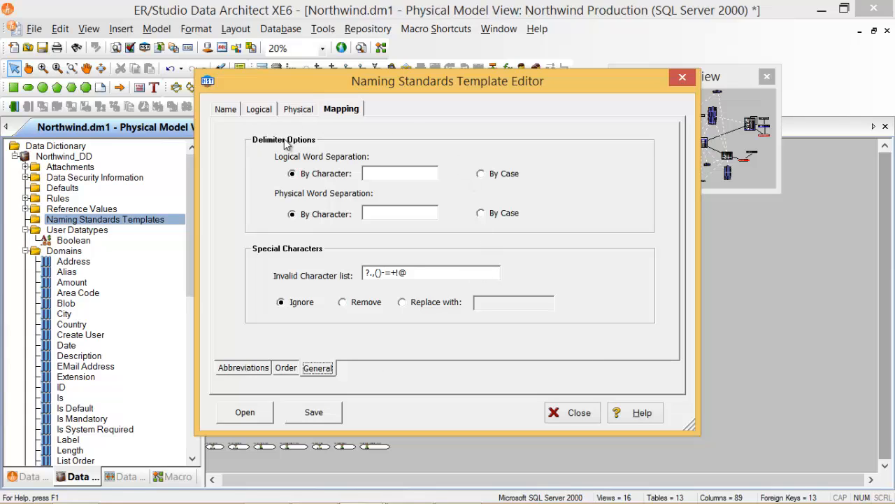
left_click(380, 173)
left_click(482, 174)
left_click(335, 176)
left_click(433, 277)
Check the template's name and logical conventions and close the template without saving it.
left_click(225, 110)
left_click(258, 110)
left_click(569, 420)
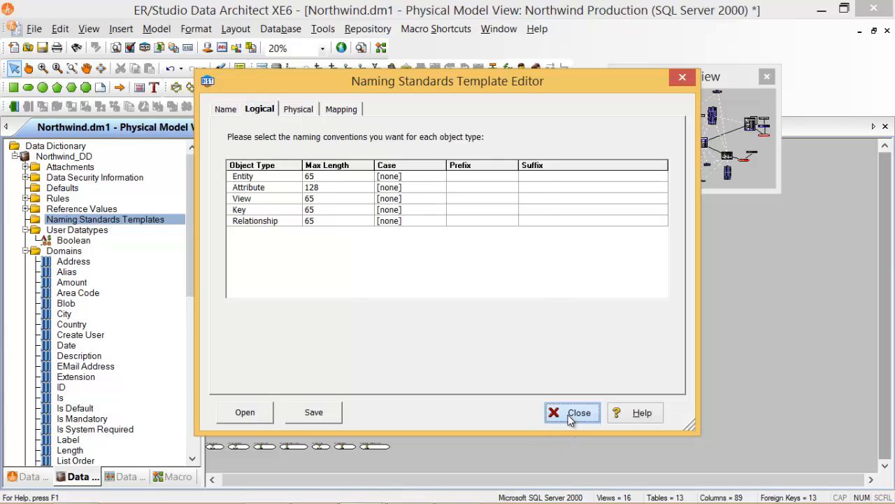
left_click(500, 298)
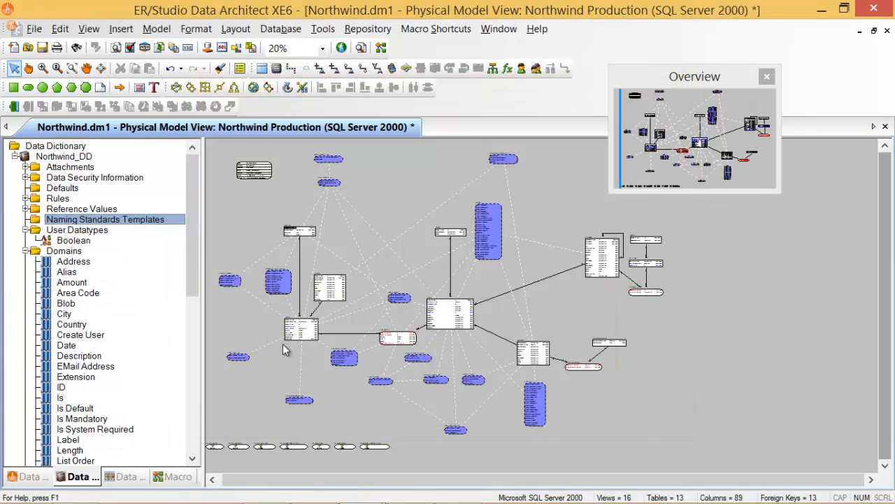
Create a new naming standards template named prueba in the Northwind_DD data dictionary.
right_click(128, 220)
left_click(174, 228)
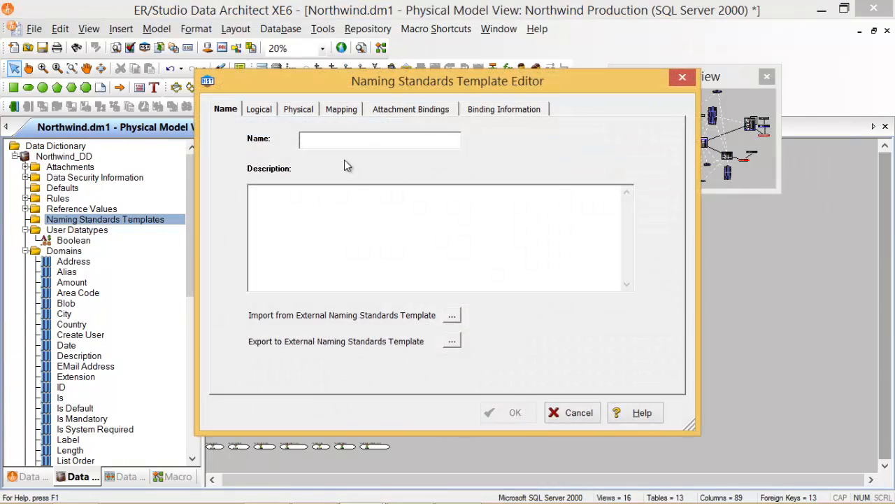
type("pu")
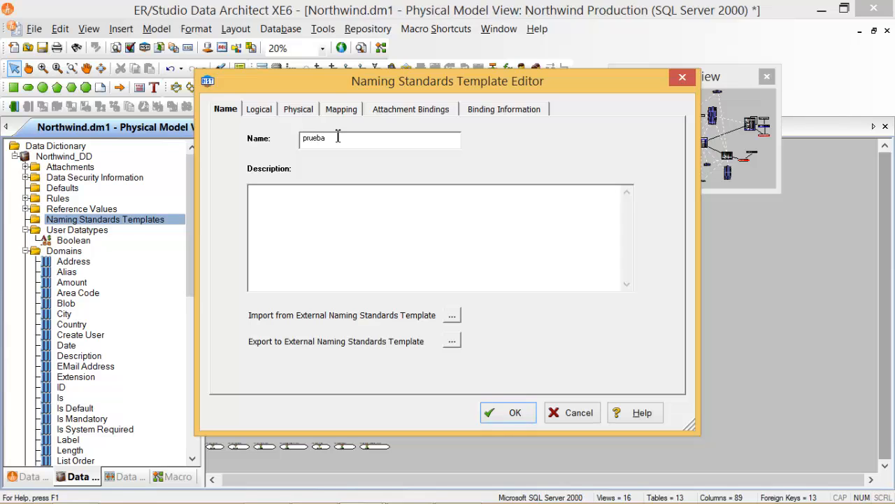
Bind the prueba template to all attributes of the logical Employees entity and to the Is domain.
left_click(504, 110)
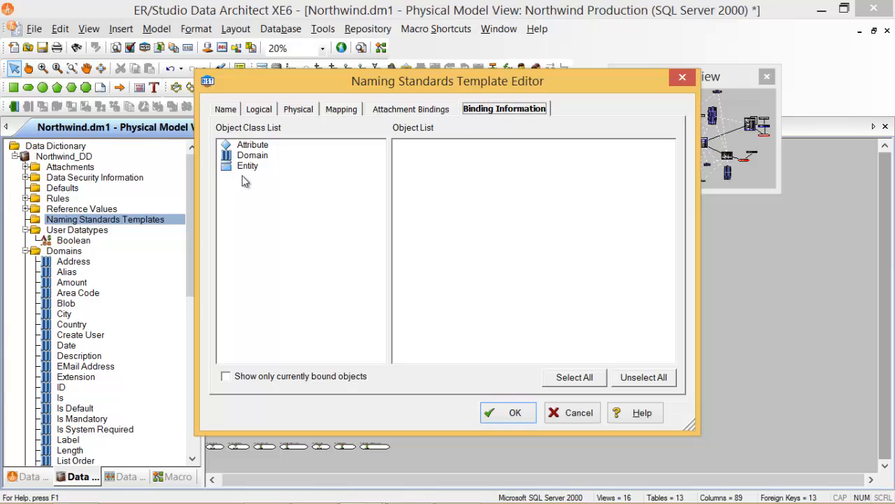
left_click(247, 150)
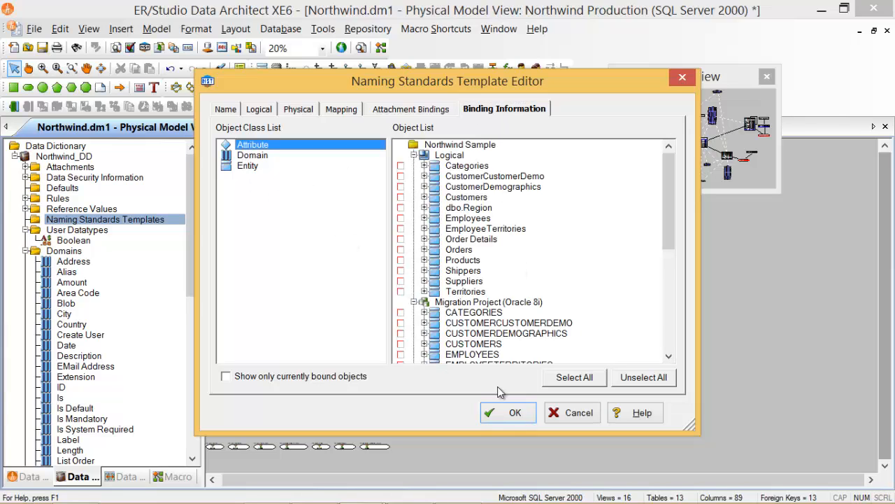
left_click(467, 218)
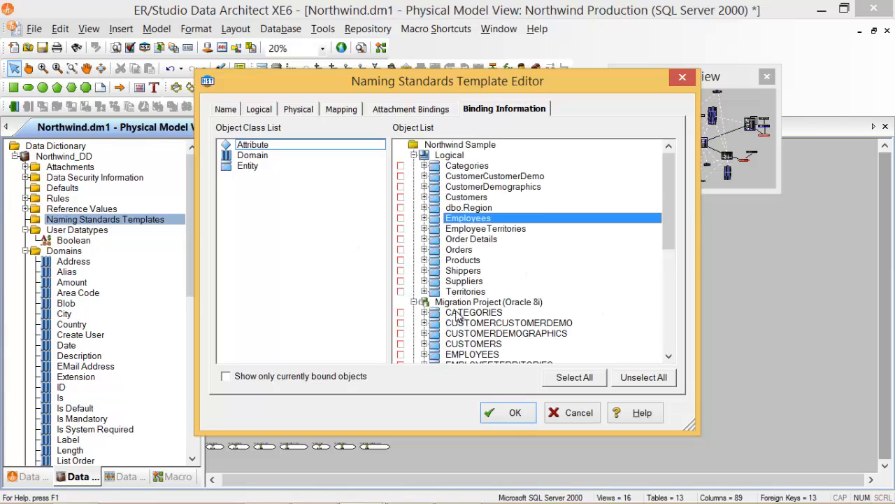
left_click(424, 218)
left_click(401, 219)
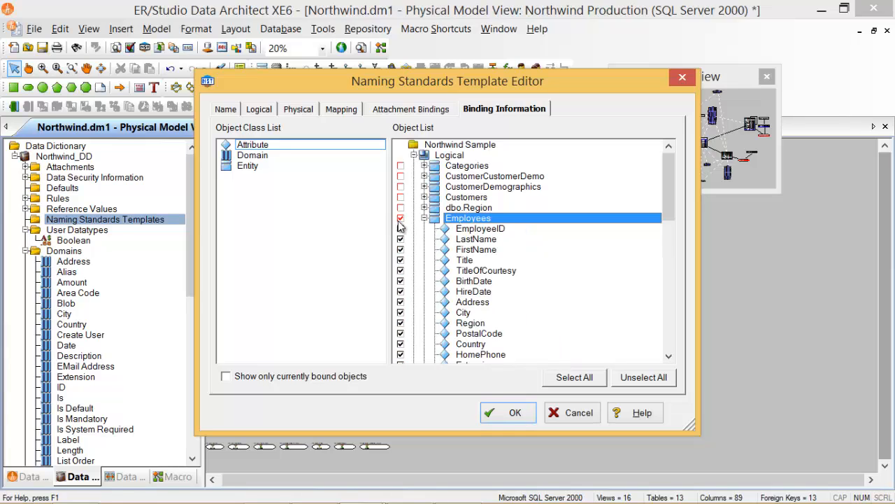
left_click(423, 218)
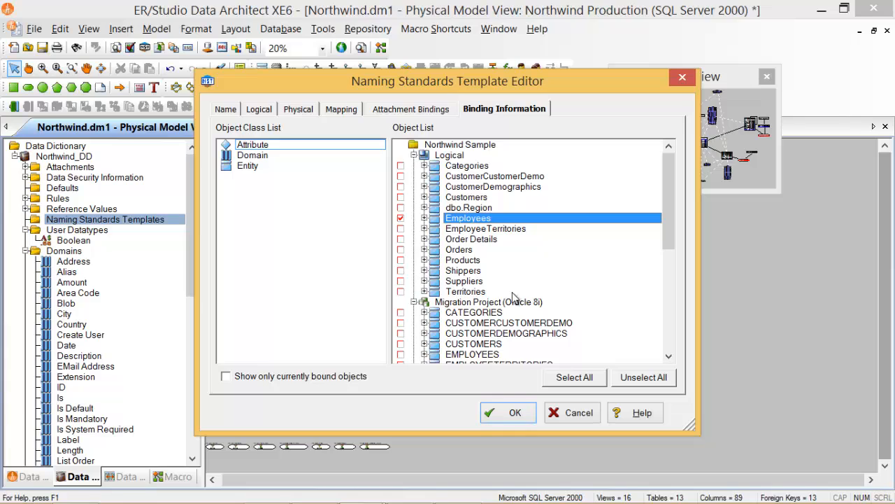
left_click(251, 157)
left_click(400, 291)
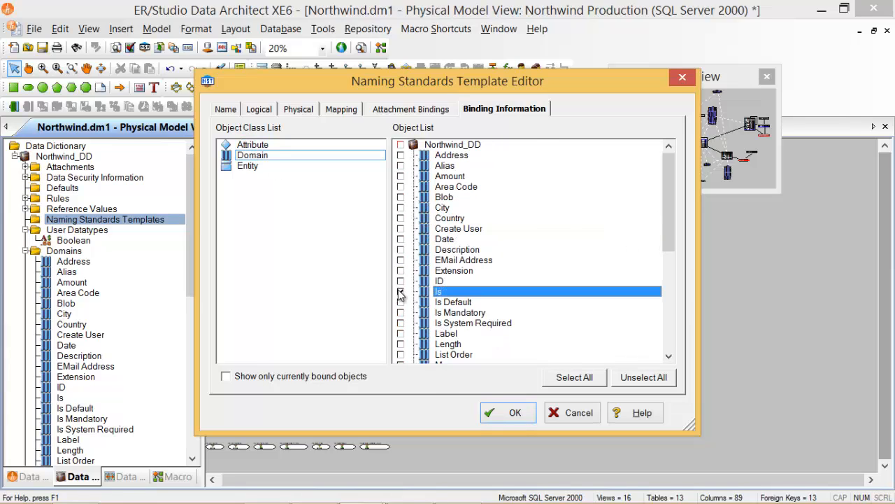
Look through the prueba template's attachment, mapping, physical and name settings and discard the template without saving.
left_click(406, 110)
left_click(341, 110)
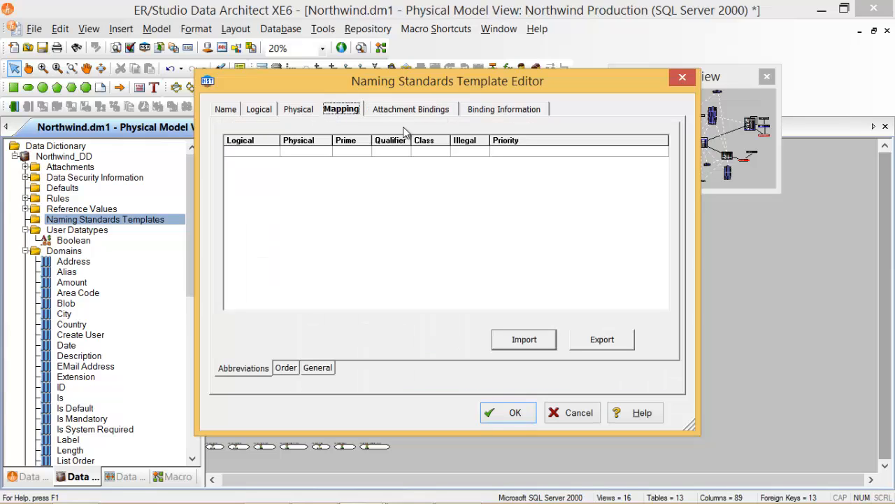
left_click(308, 111)
left_click(228, 110)
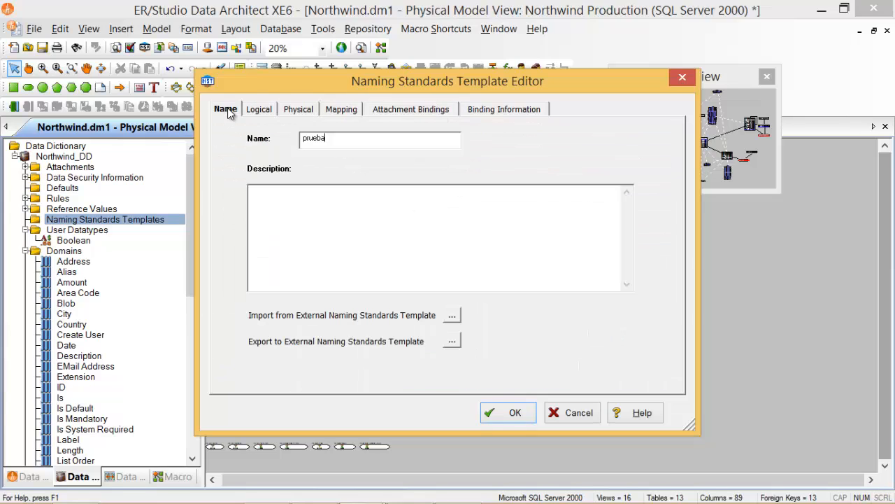
left_click(580, 413)
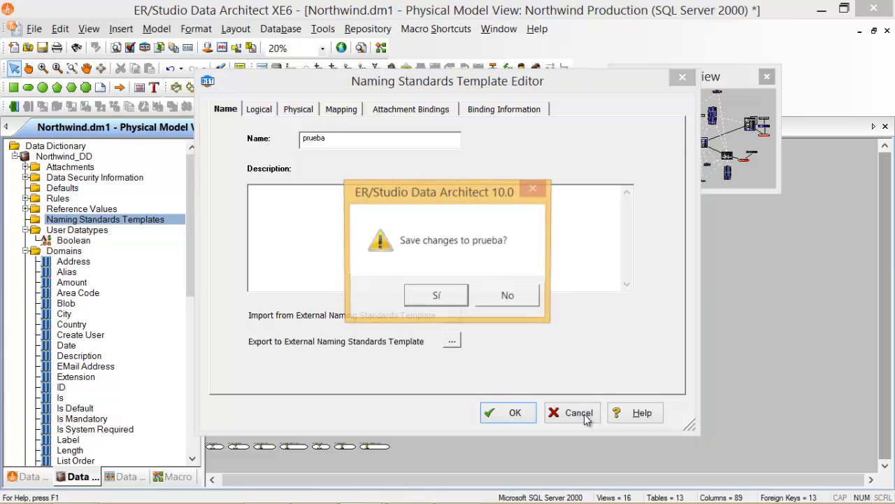
left_click(513, 303)
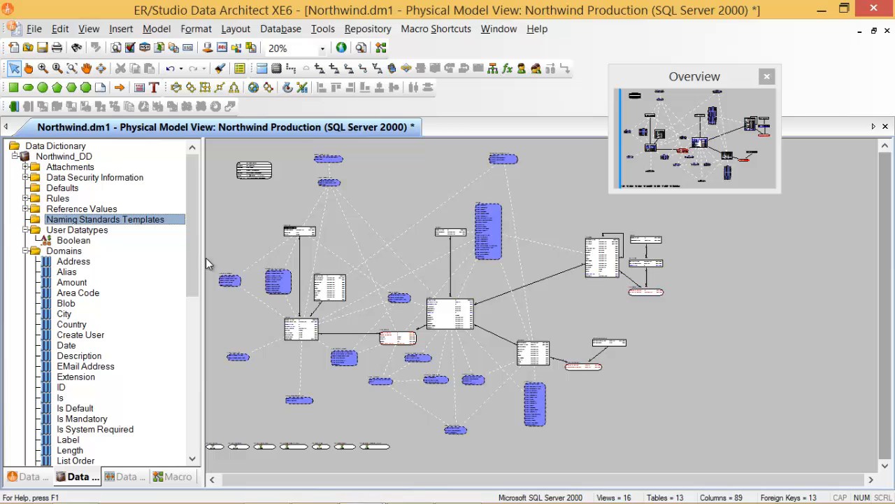
Open the standalone Naming Standards Template Editor to view it and close it.
left_click(323, 29)
left_click(364, 125)
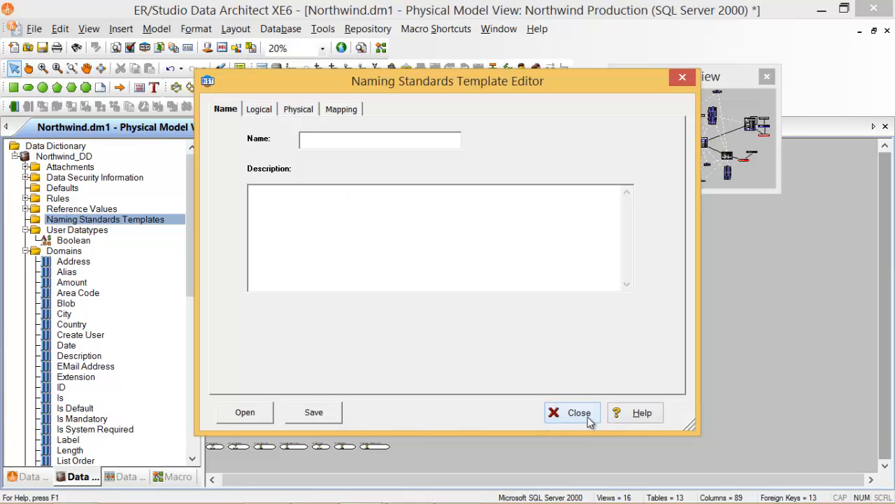
left_click(578, 413)
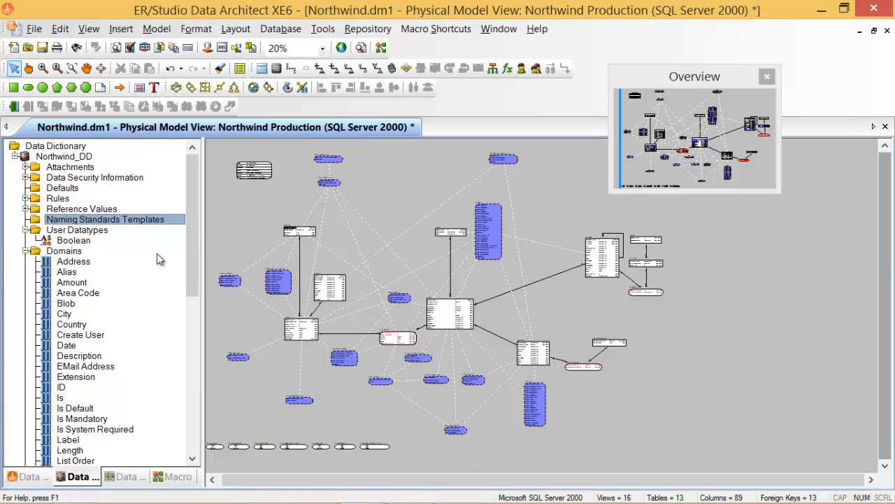
Collapse the Domains and Reusable Procedural Logic folders in the data dictionary tree.
left_click(95, 231)
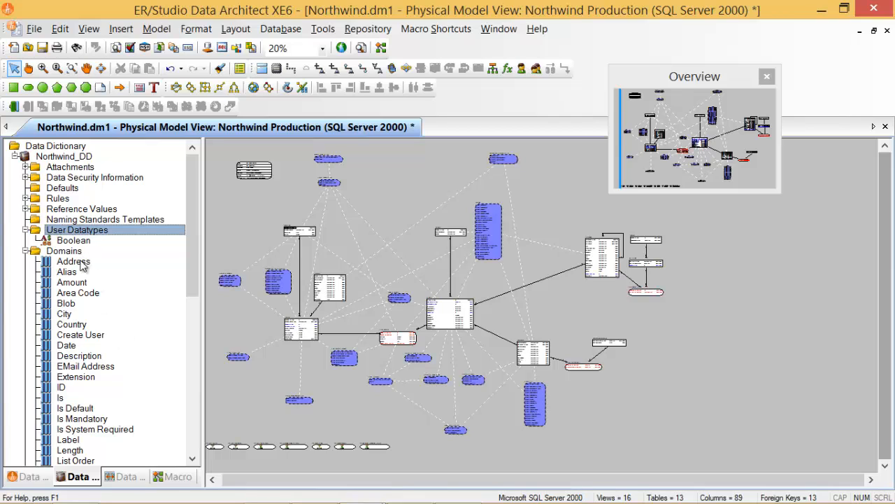
left_click(25, 252)
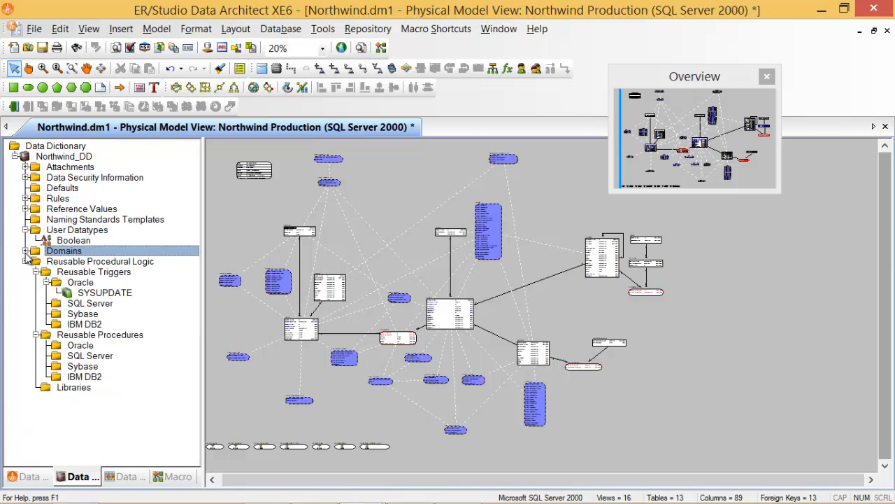
left_click(26, 261)
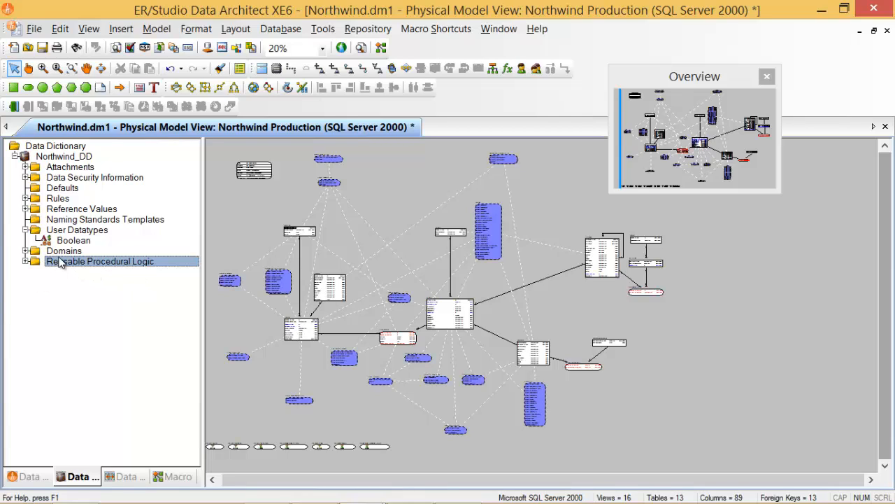
Open the Boolean user datatype for editing and inspect its name and definition.
left_click(67, 233)
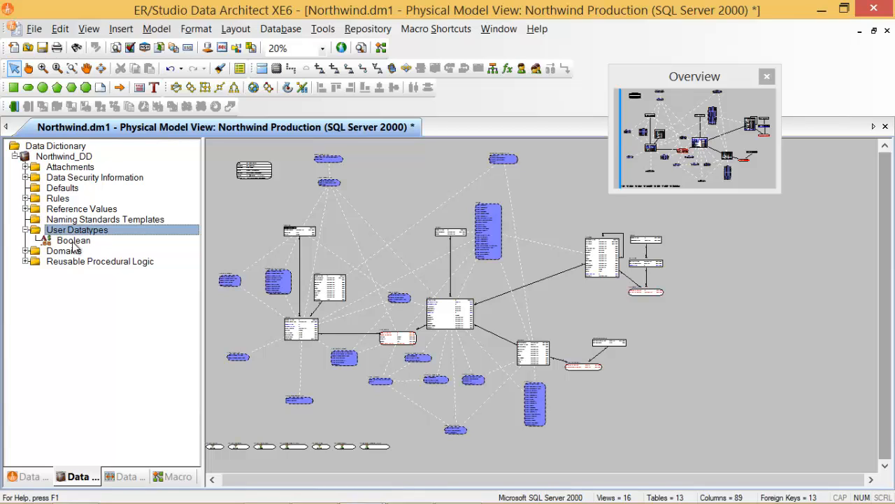
left_click(74, 241)
double_click(73, 241)
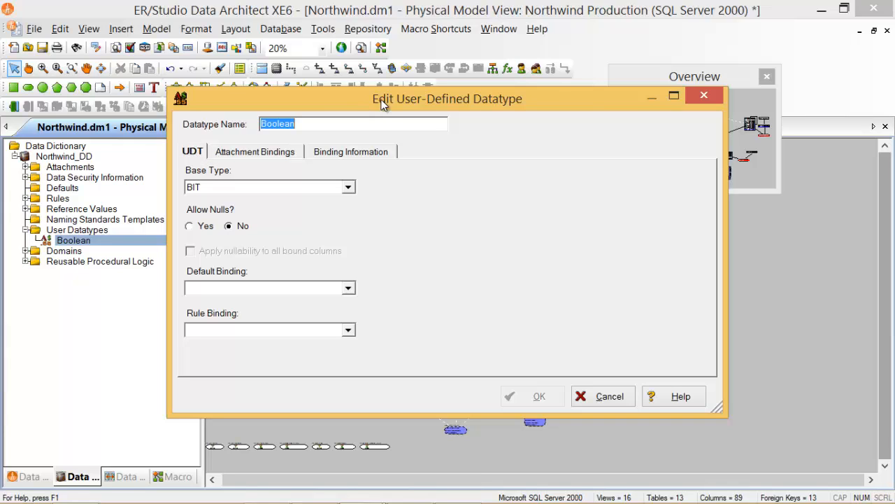
left_click_drag(381, 100, 386, 93)
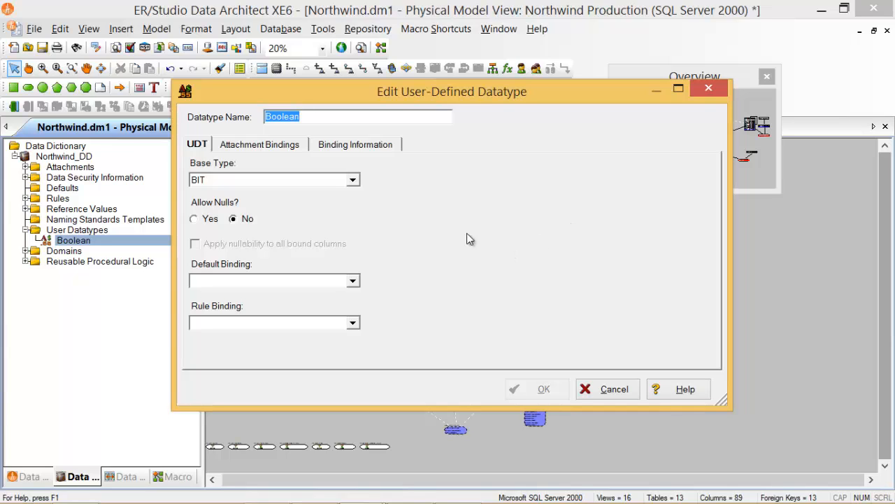
left_click(316, 119)
left_click_drag(305, 118, 264, 118)
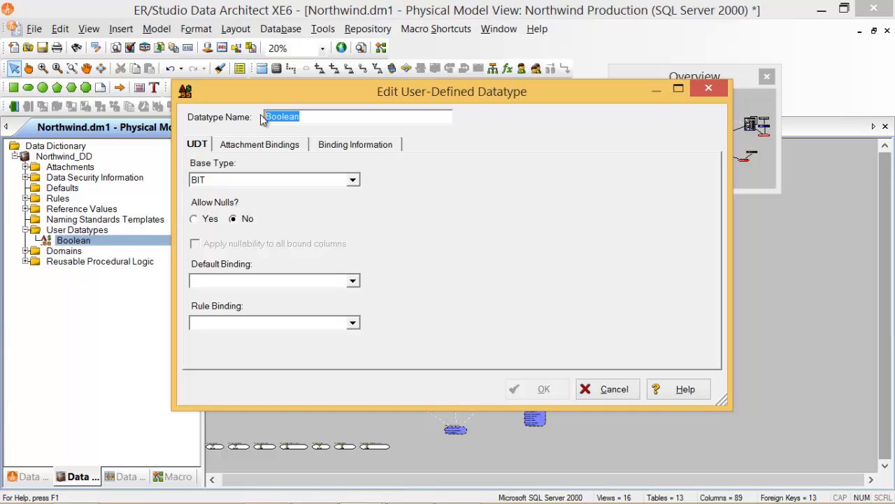
Try ROWVERSION as the Boolean datatype's base type and set it back to BIT.
left_click(353, 180)
left_click_drag(356, 216, 357, 234)
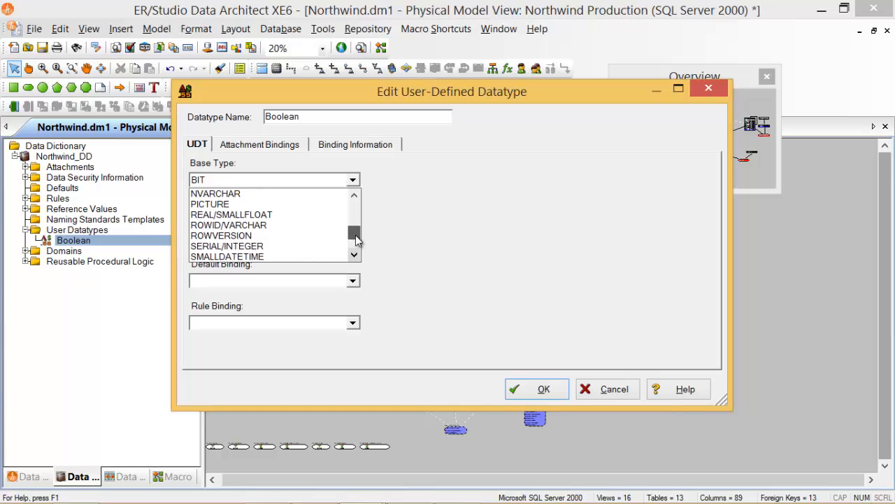
left_click(236, 236)
left_click(353, 180)
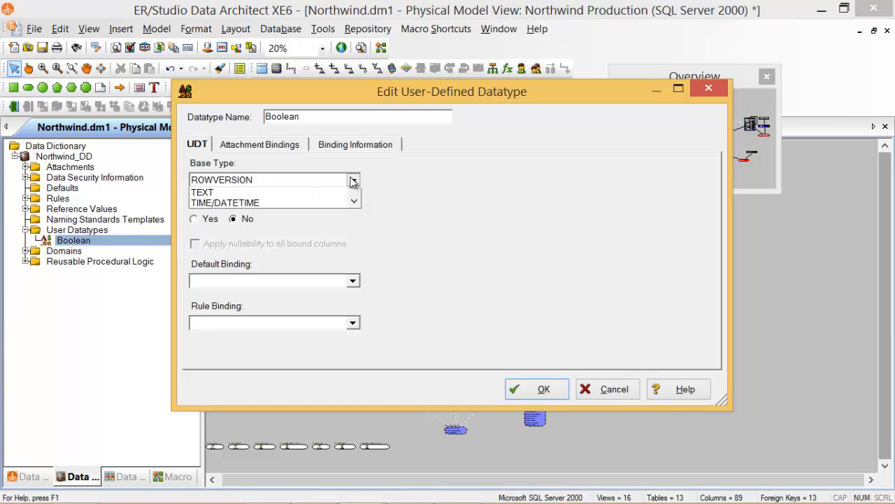
left_click_drag(357, 231, 357, 200)
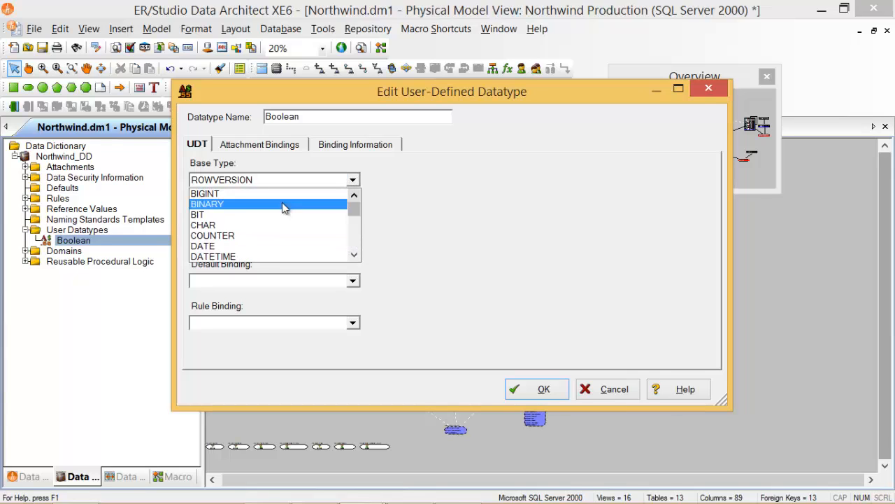
left_click(241, 217)
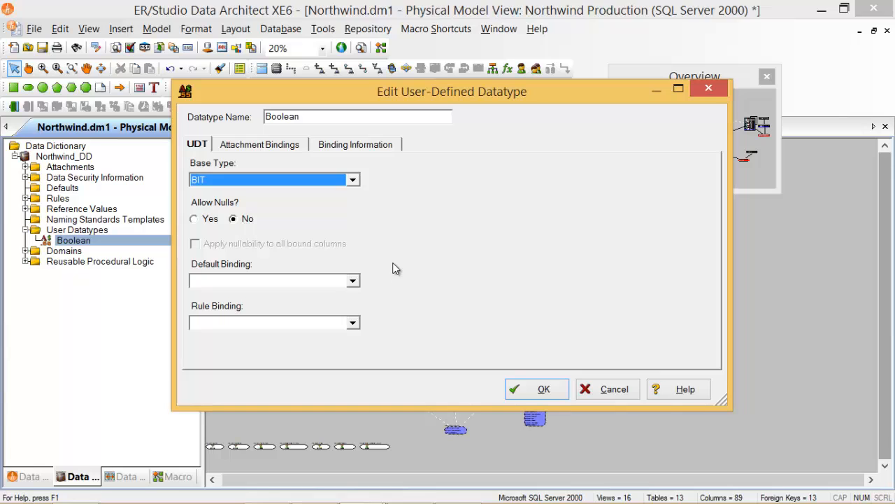
Browse the base types available for the Boolean datatype without choosing a different one.
left_click(353, 181)
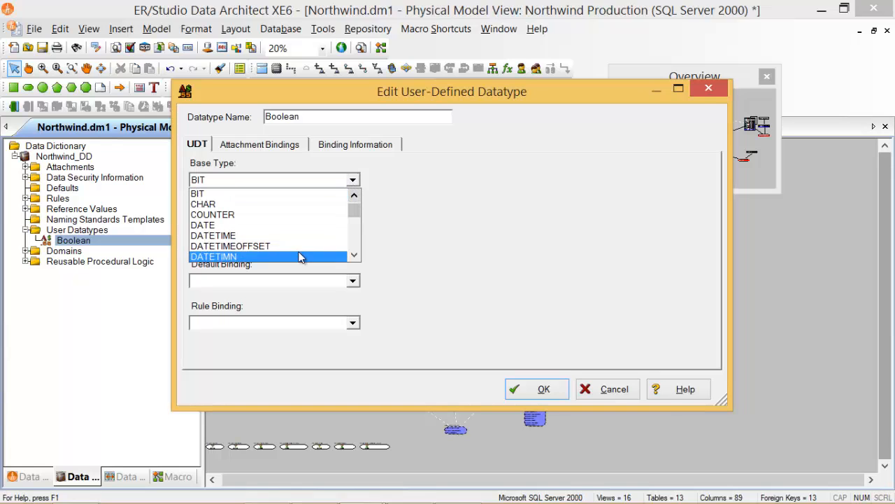
left_click(354, 255)
left_click(354, 255)
left_click(356, 255)
left_click(356, 255)
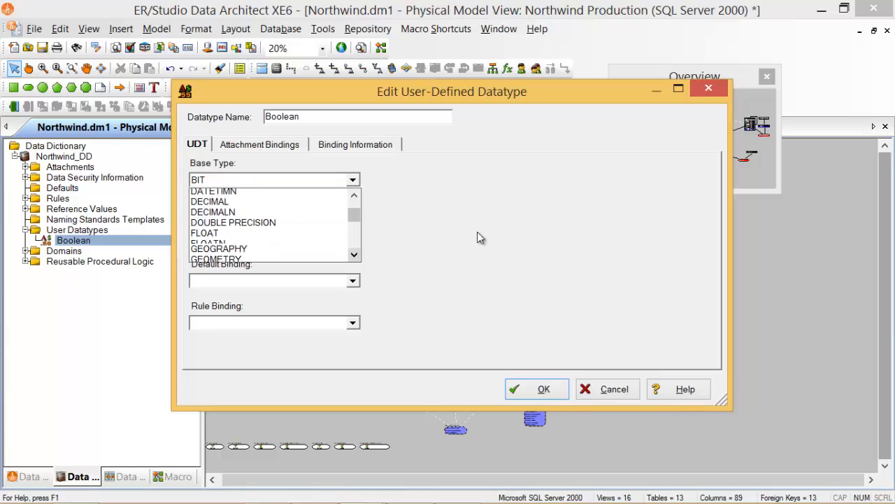
left_click(406, 338)
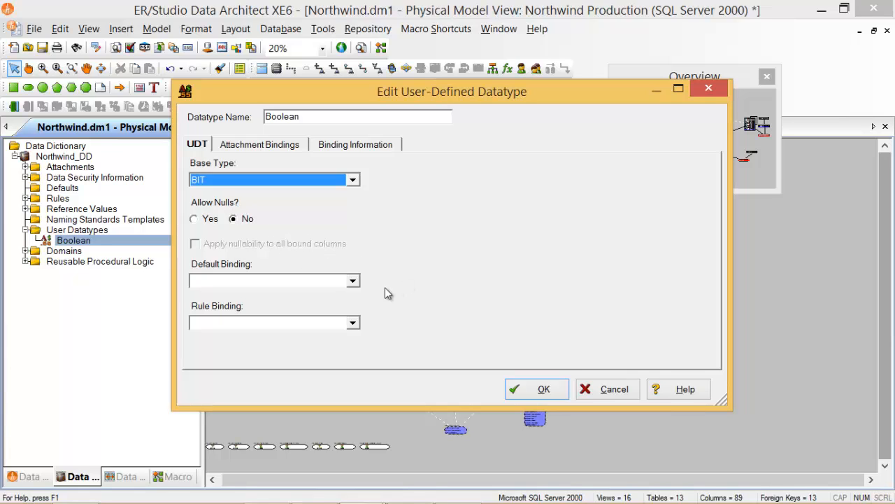
Try [NONE] as the Boolean datatype's default binding and Prueba as its rule binding.
left_click(353, 281)
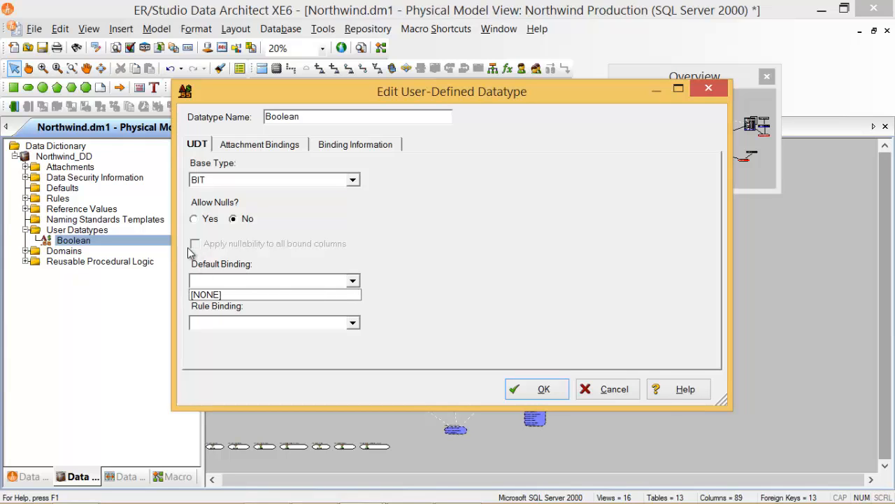
left_click(218, 295)
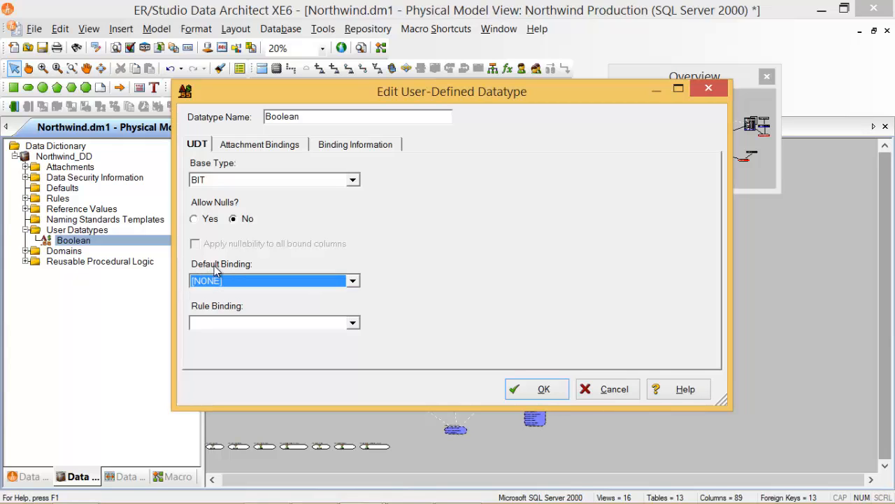
left_click(353, 322)
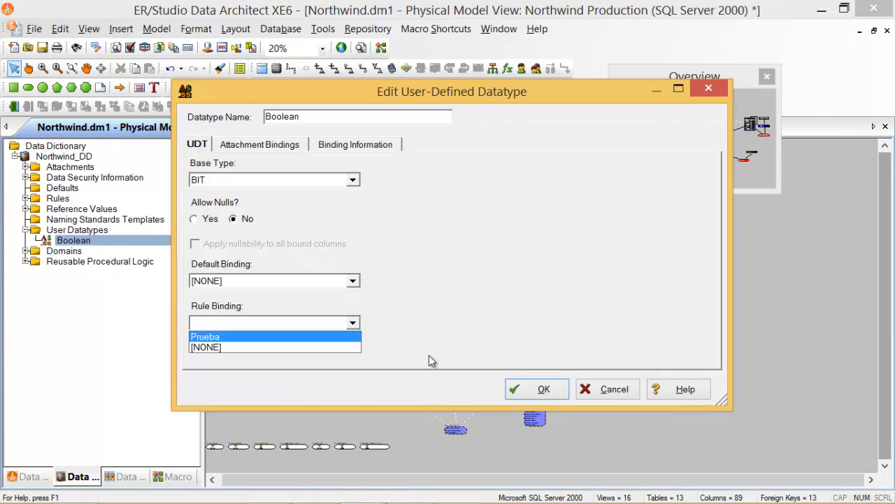
left_click(227, 338)
left_click(354, 324)
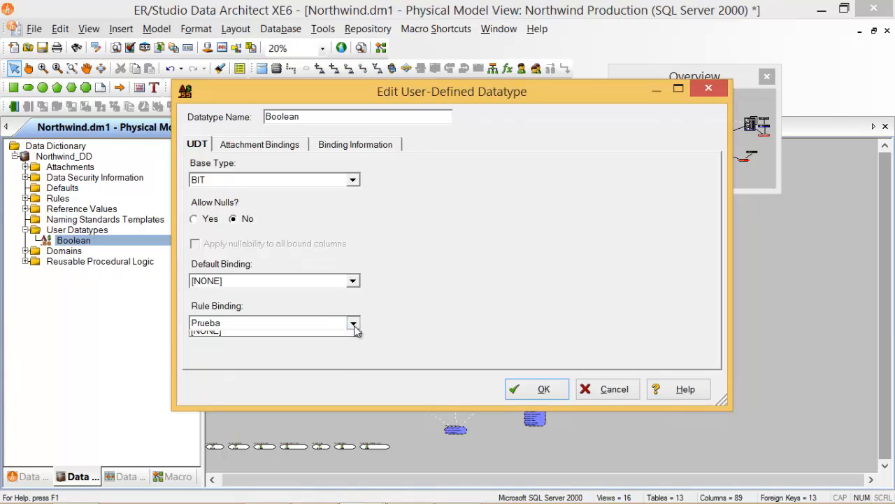
left_click(306, 346)
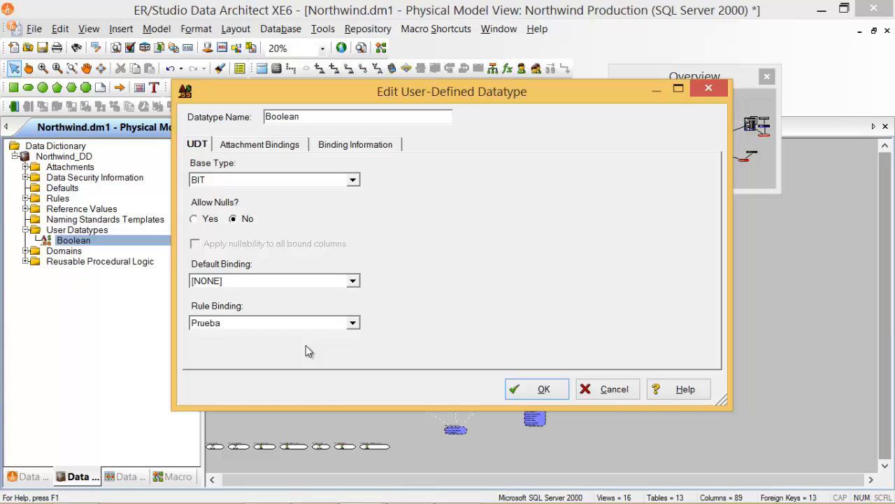
Review the Boolean datatype's attachment bindings and the list of domains it can be bound to.
left_click(269, 145)
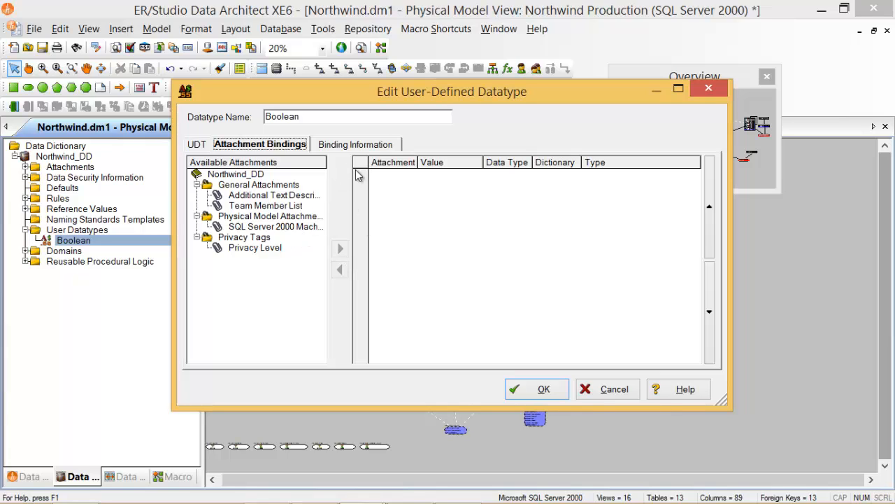
left_click(359, 145)
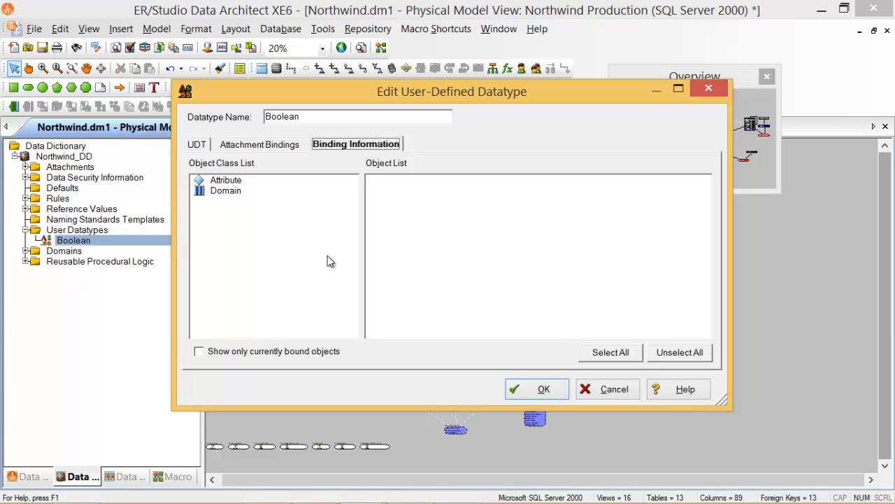
left_click(227, 192)
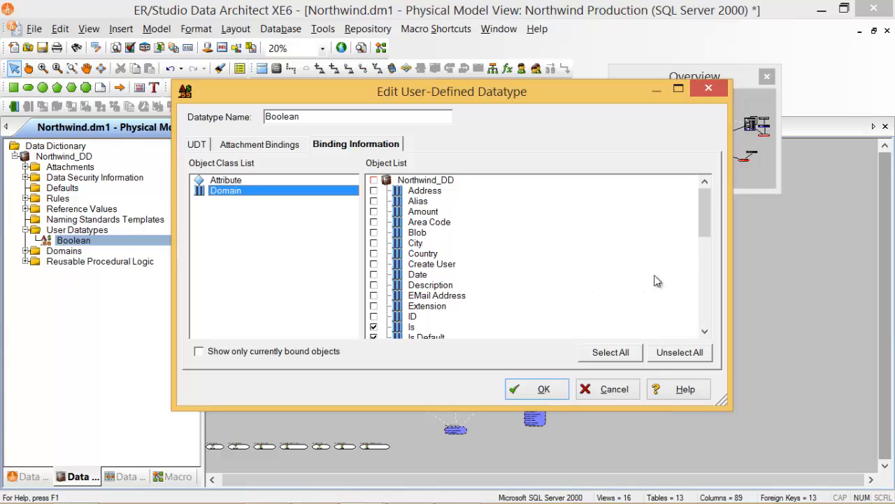
left_click_drag(702, 218, 703, 256)
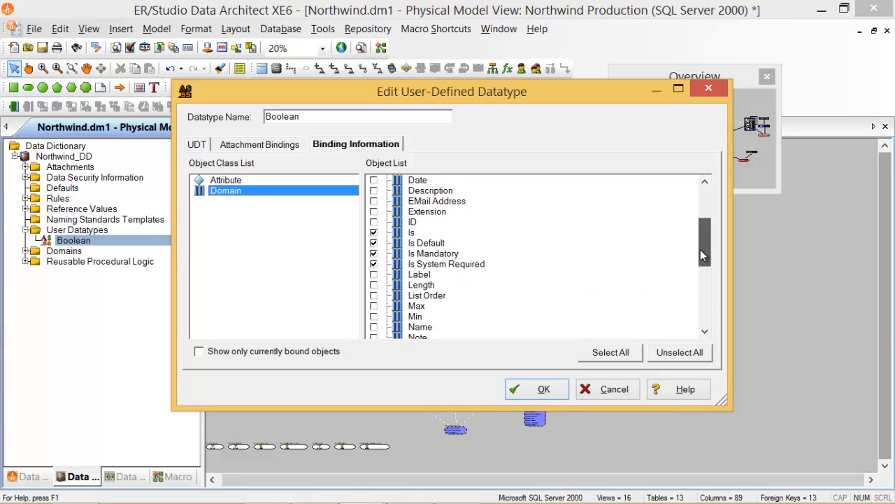
Show only the objects currently bound to the Boolean datatype, check its domains and attributes, and discard the edit.
left_click(199, 351)
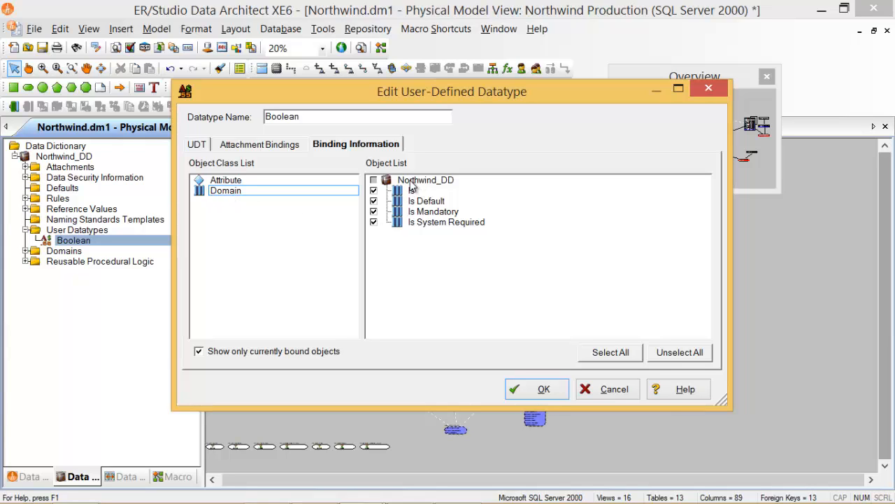
left_click(426, 222)
left_click(424, 202)
left_click(420, 191)
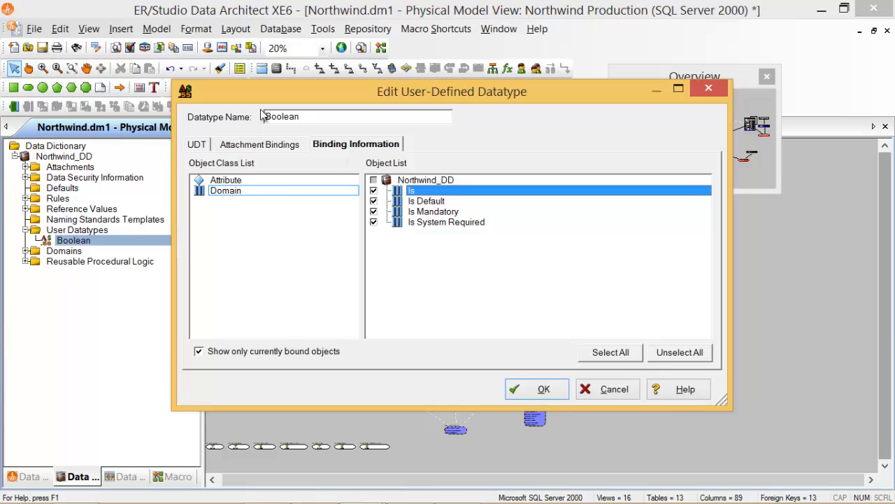
left_click(258, 182)
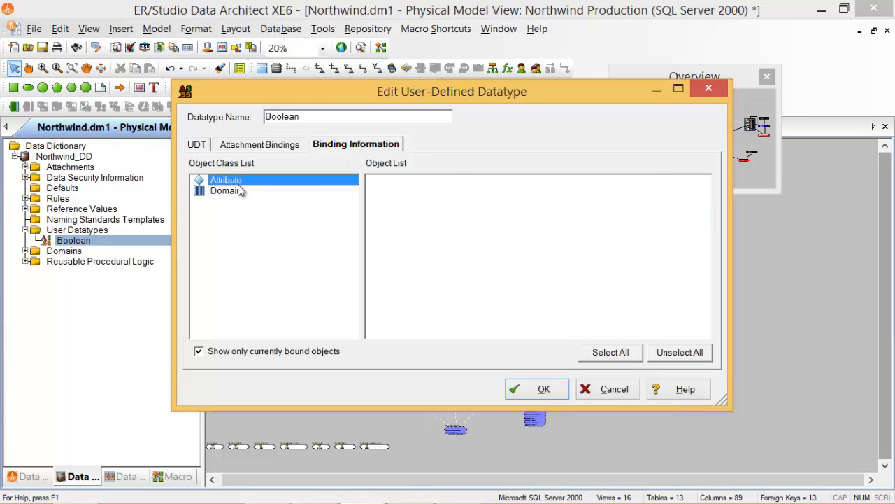
left_click(238, 190)
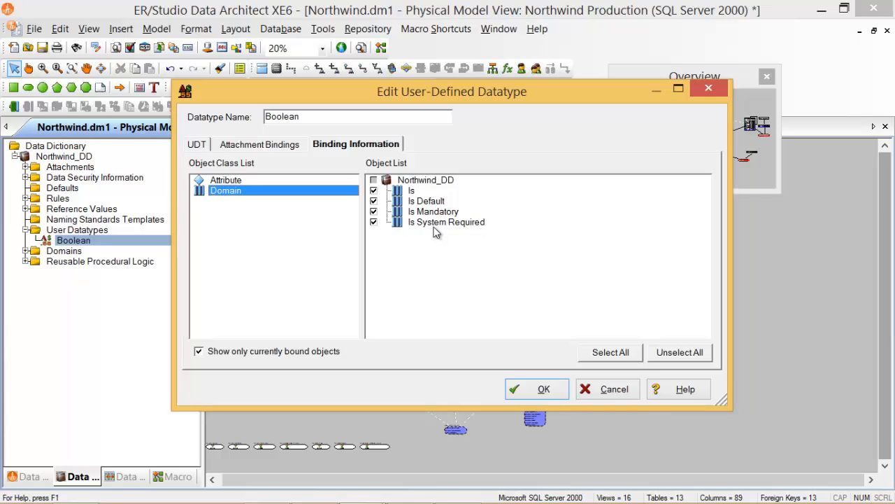
left_click(630, 391)
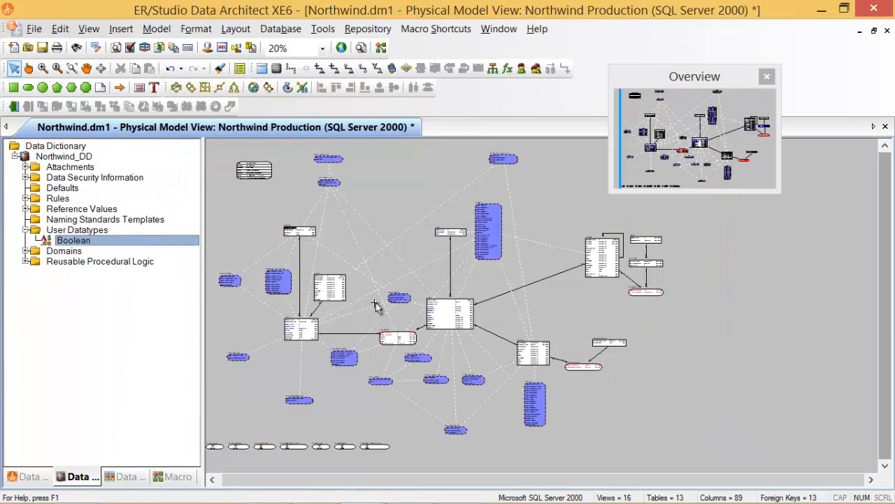
Create a new user datatype in the data dictionary named CodigoPostal.
right_click(100, 233)
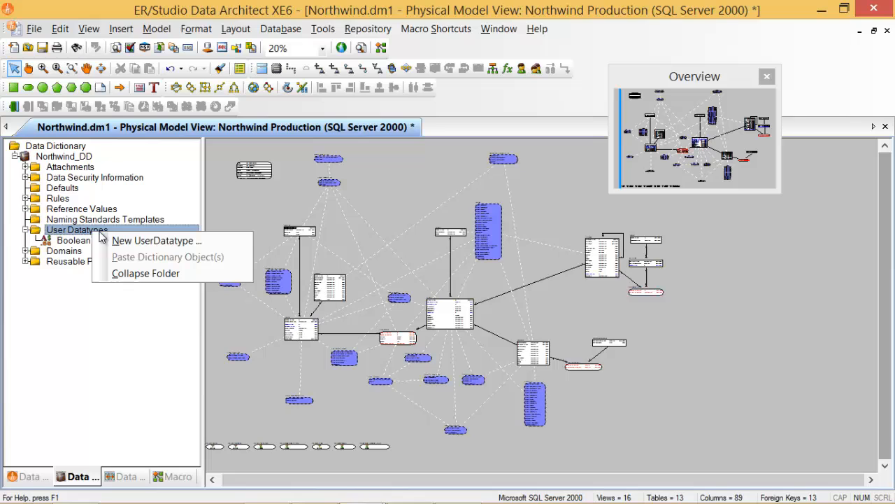
left_click(150, 240)
left_click_drag(417, 98, 468, 96)
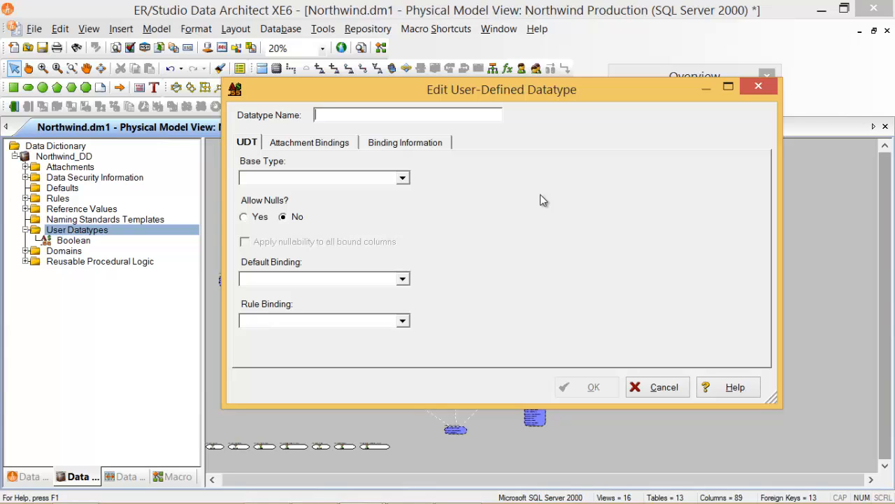
type("CodigoPostal")
Set the CodigoPostal datatype's base type to CHAR with a width of 5.
left_click(403, 177)
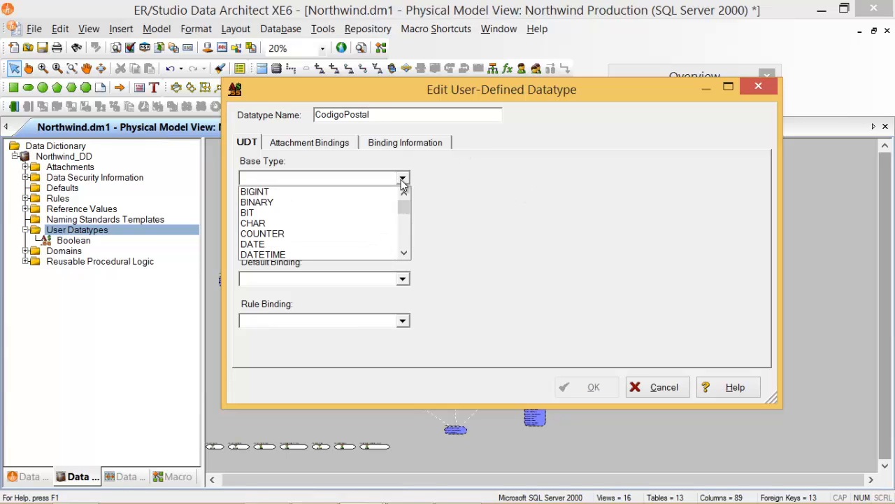
left_click(404, 254)
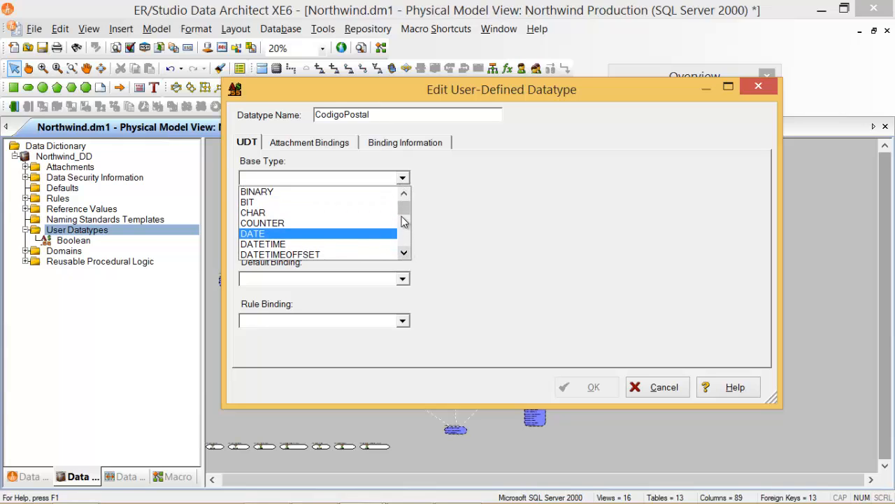
left_click_drag(404, 214, 405, 206)
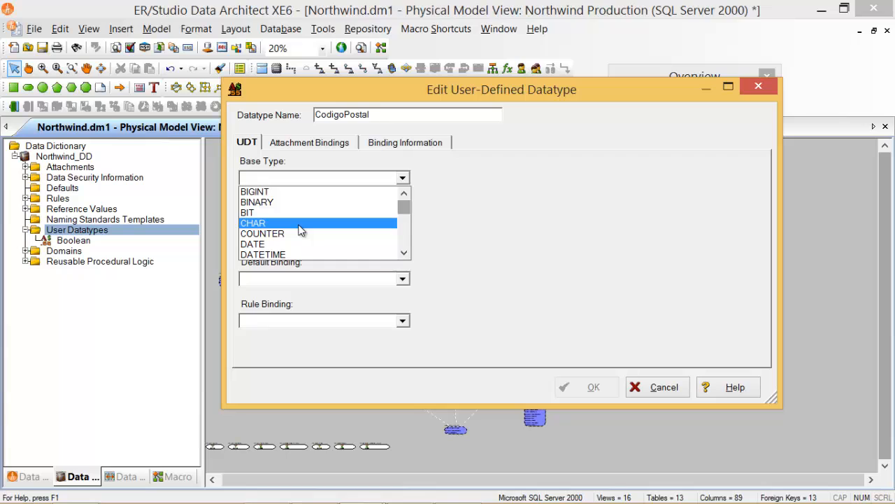
left_click_drag(406, 211, 393, 211)
left_click(394, 221)
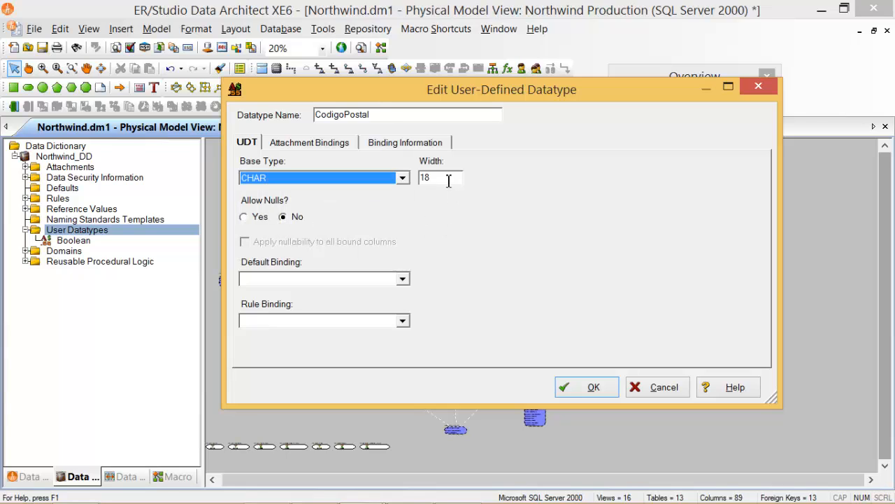
left_click_drag(448, 179, 411, 180)
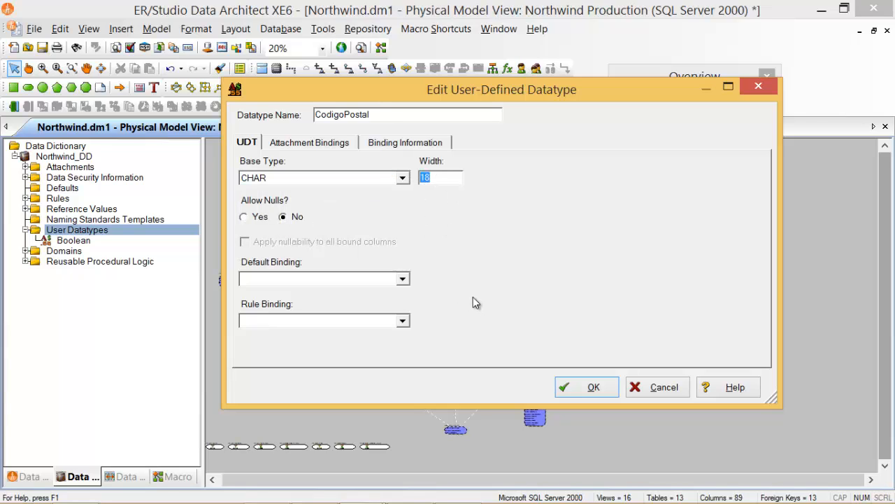
type("5")
Allow nulls for CodigoPostal, apply the nullability to all bound columns, and set the rule binding to Prueba.
left_click(253, 220)
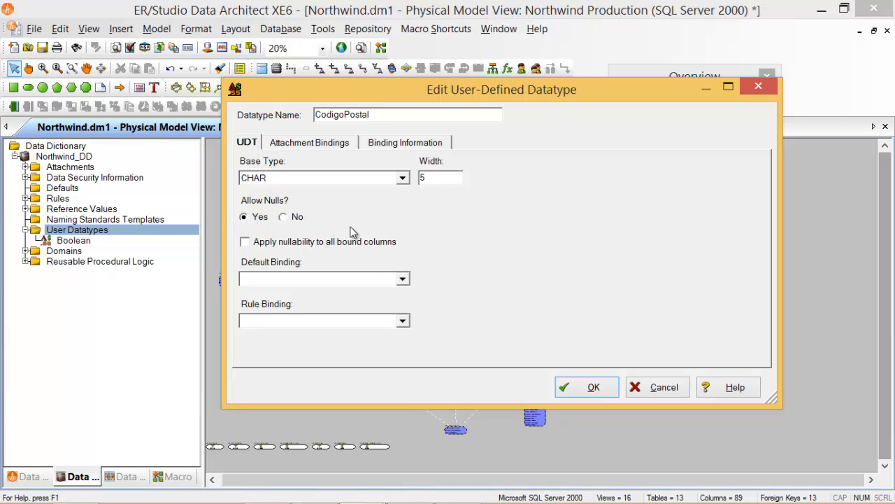
left_click(284, 242)
left_click(403, 280)
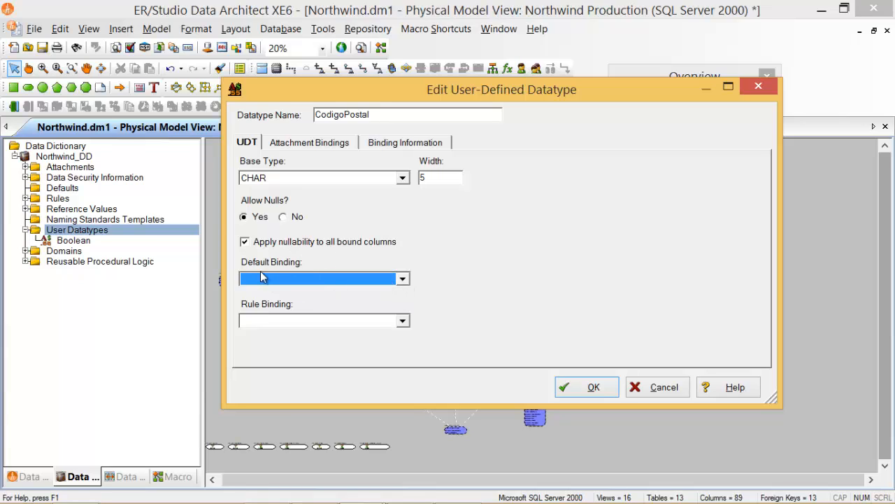
left_click(402, 321)
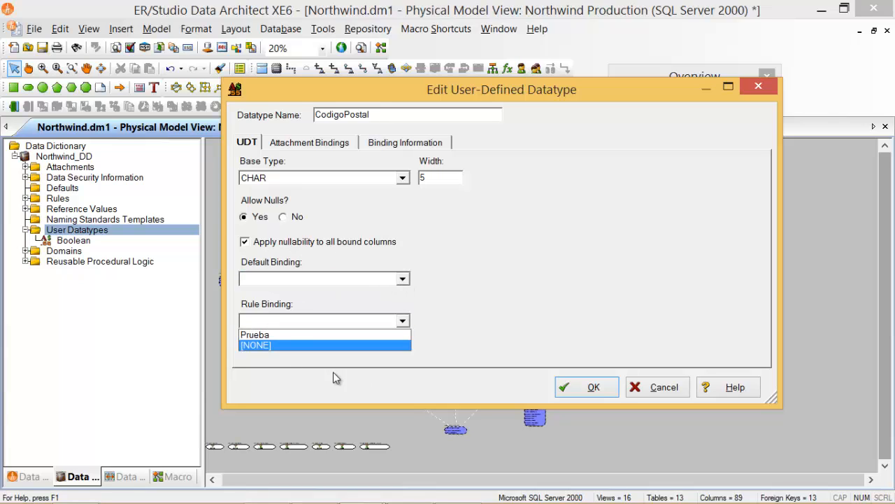
left_click(253, 335)
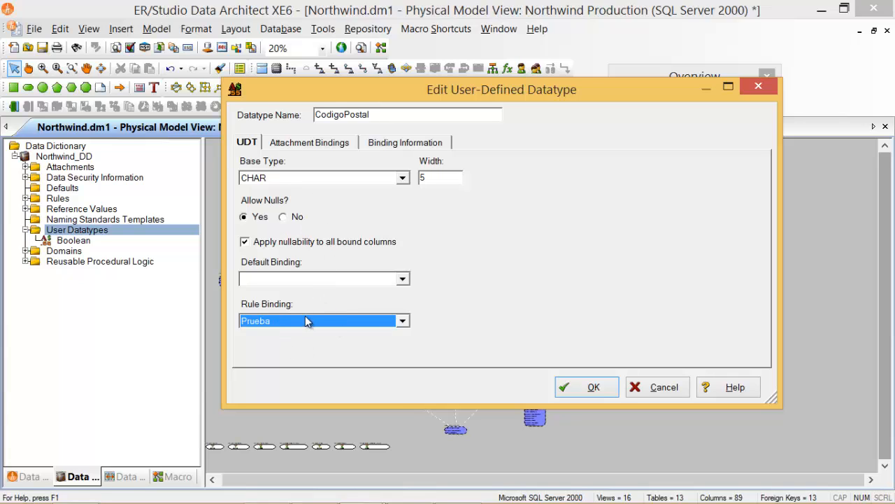
Bind the Privacy Level attachment from Privacy Tags to the CodigoPostal datatype.
left_click(310, 142)
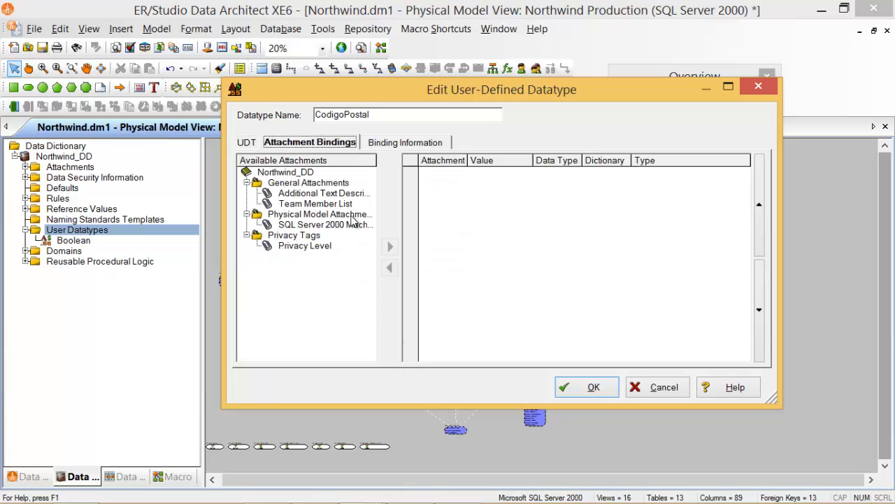
left_click(301, 246)
left_click(391, 247)
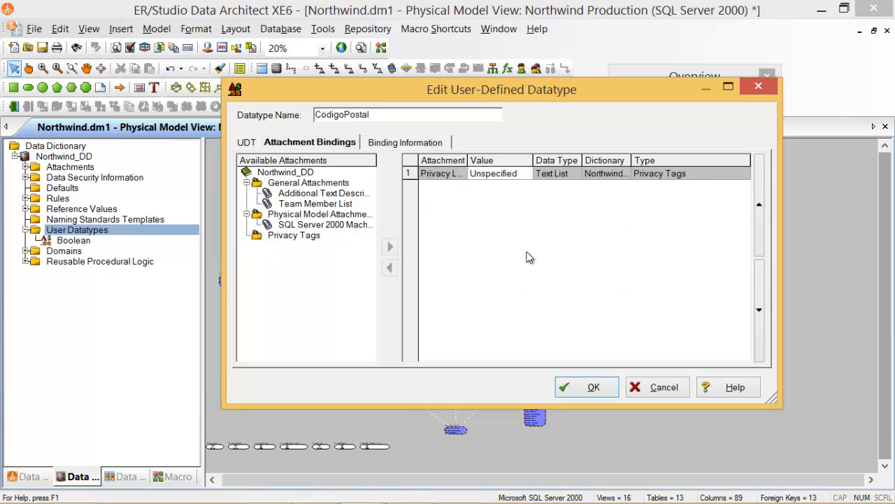
Bind the CodigoPostal datatype to the Zip Code domain.
left_click(401, 144)
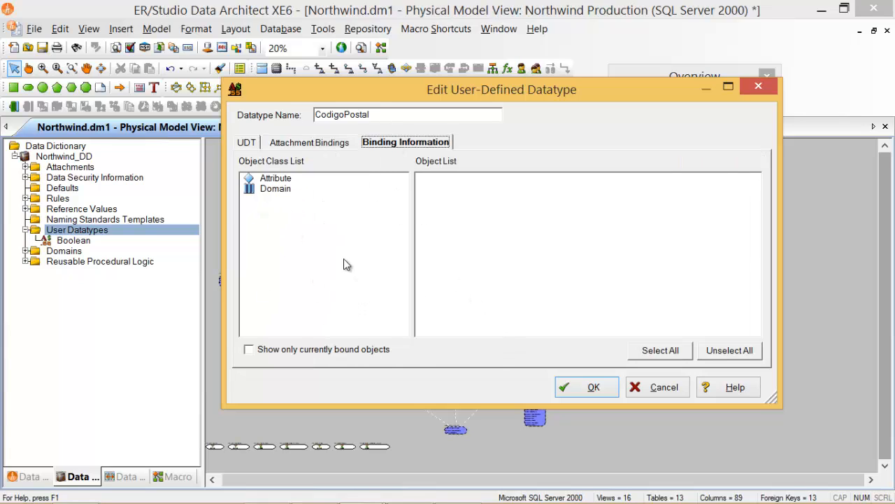
left_click(274, 189)
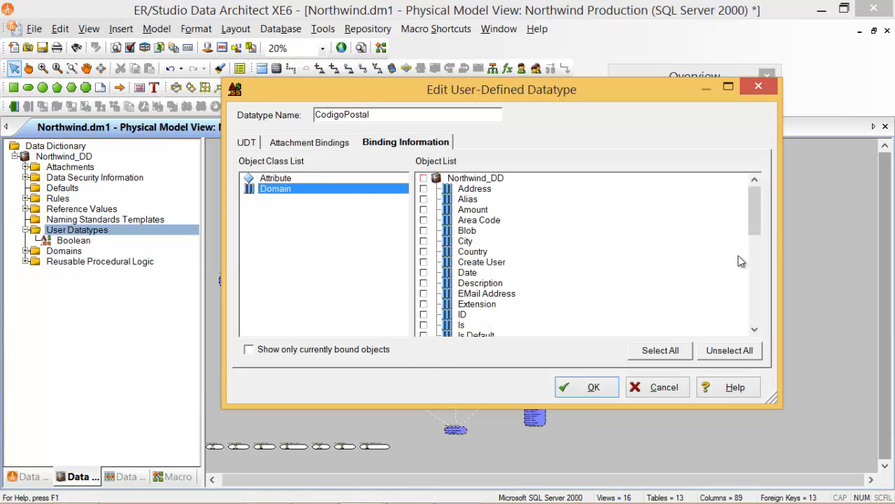
left_click_drag(757, 218, 756, 315)
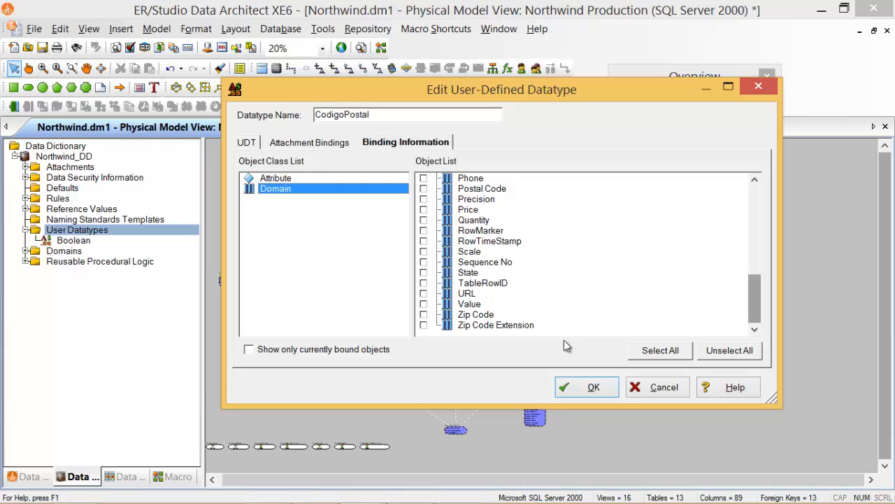
left_click(424, 315)
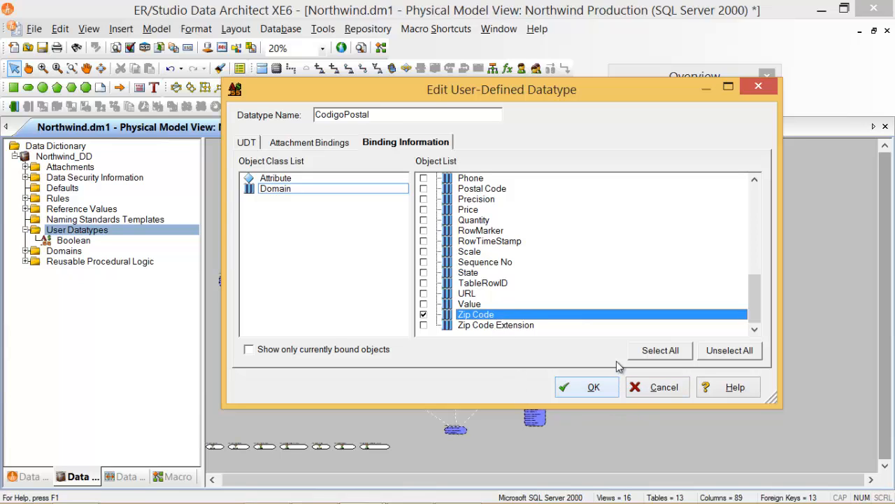
left_click_drag(445, 84, 442, 76)
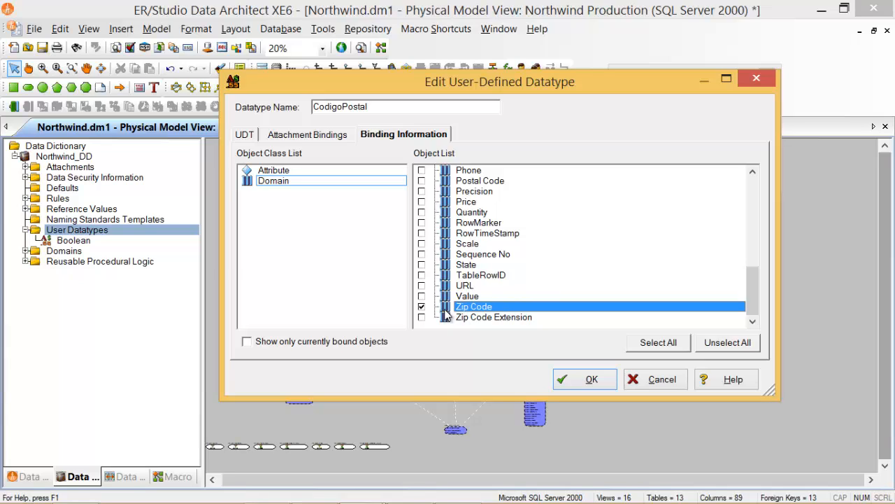
Discard the new CodigoPostal datatype and collapse the User Datatypes folder in the Northwind_DD data dictionary.
left_click(657, 379)
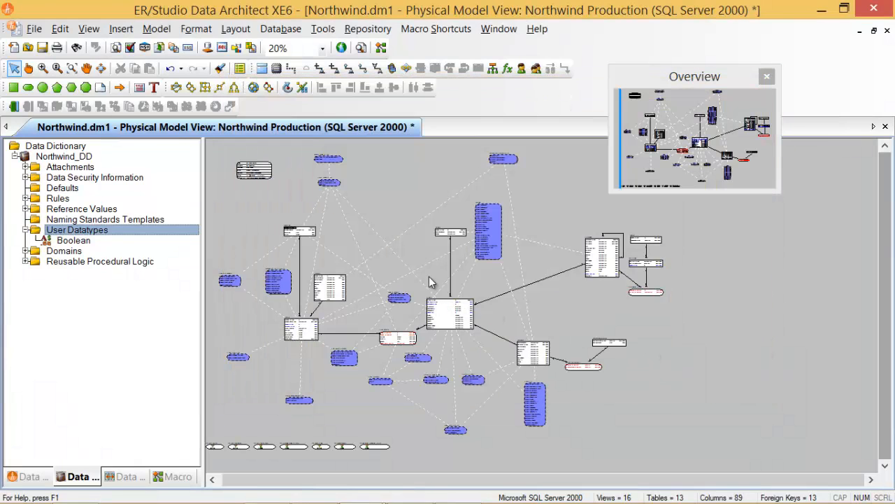
key("alt")
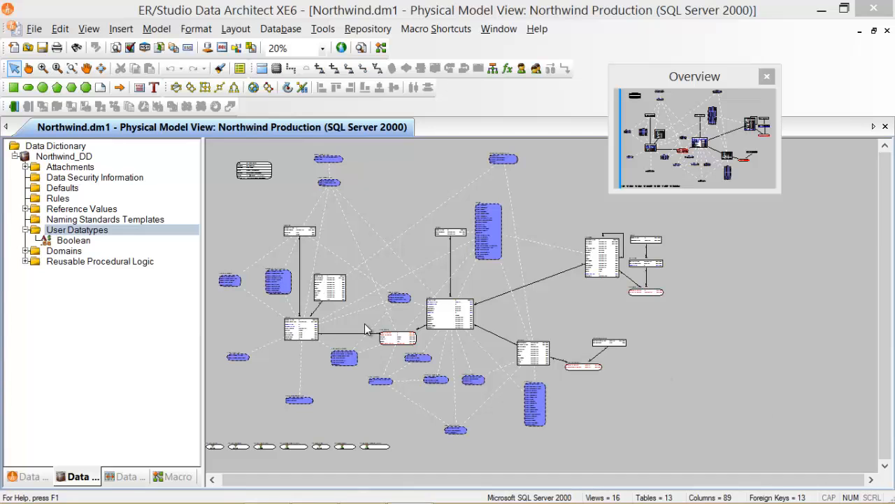
left_click(121, 274)
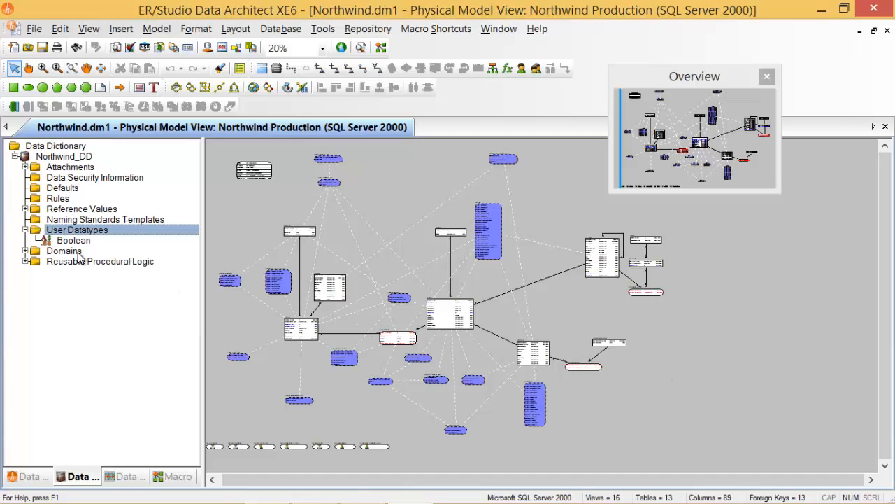
left_click(26, 230)
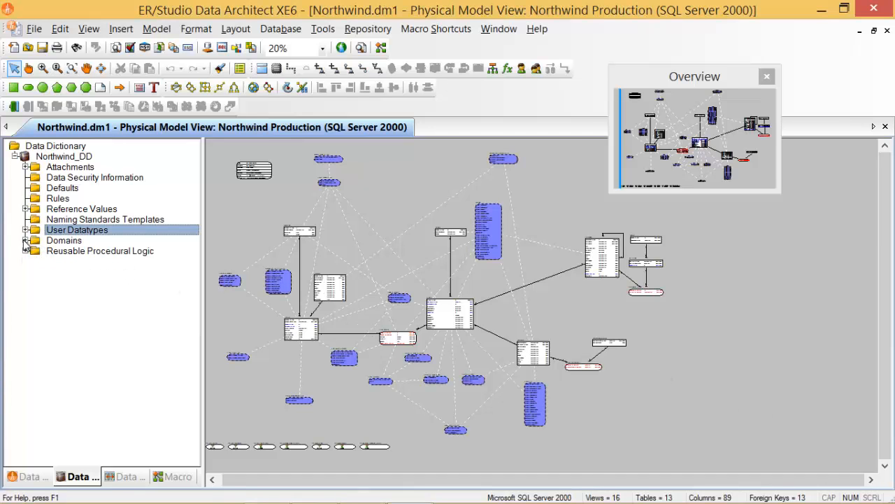
Look through the domains in the Northwind_DD Domains folder and the commands available for that folder.
left_click(26, 241)
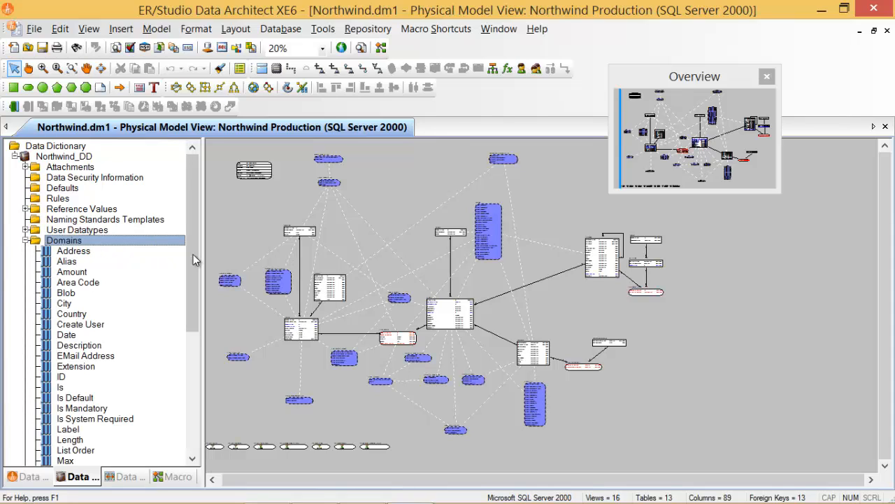
left_click_drag(193, 259, 195, 269)
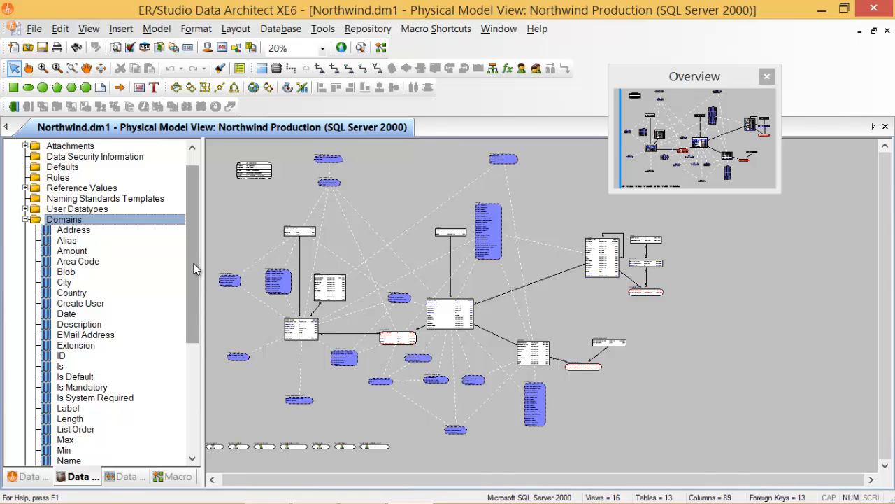
scroll(196, 269, "down", 1)
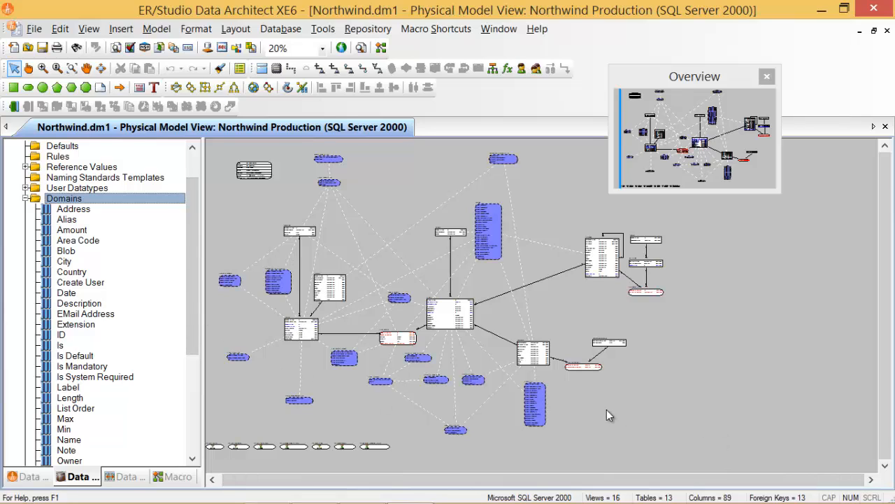
left_click_drag(191, 265, 191, 288)
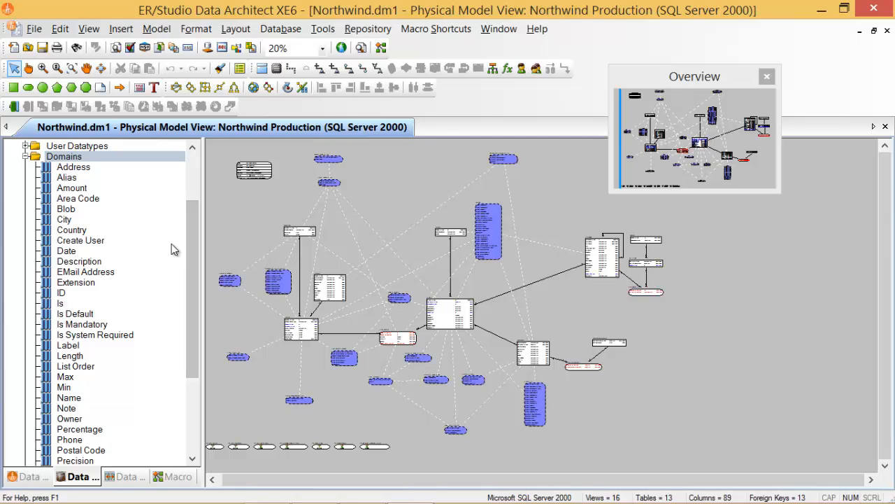
left_click(26, 156)
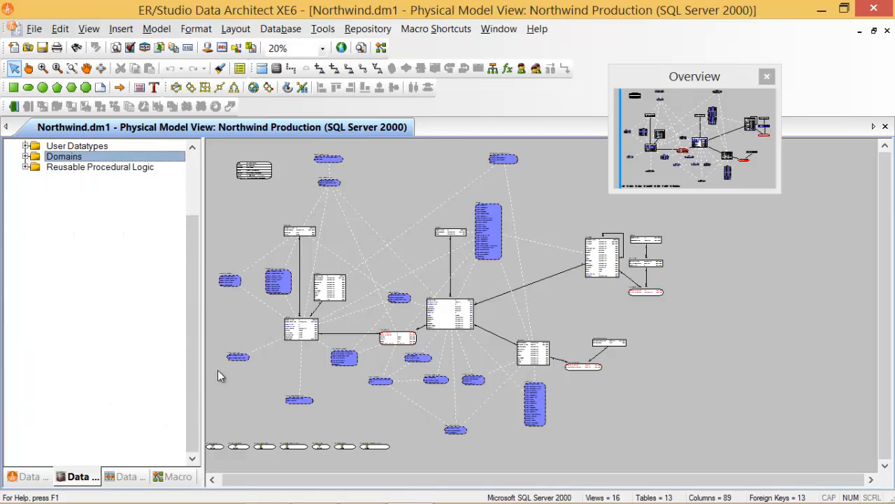
left_click_drag(194, 297, 193, 273)
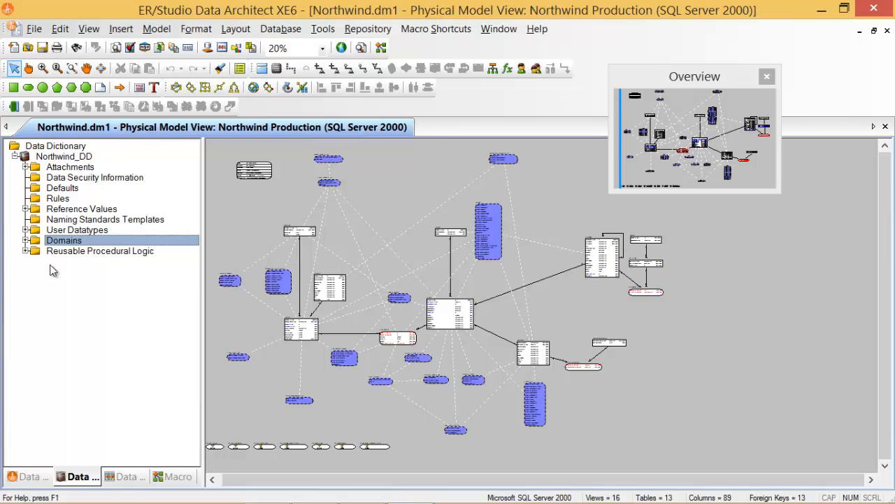
left_click(26, 240)
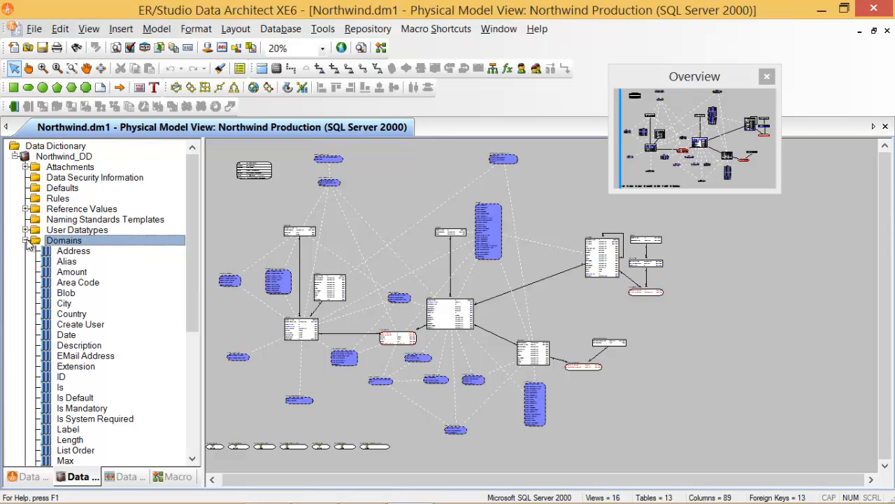
left_click_drag(190, 288, 201, 311)
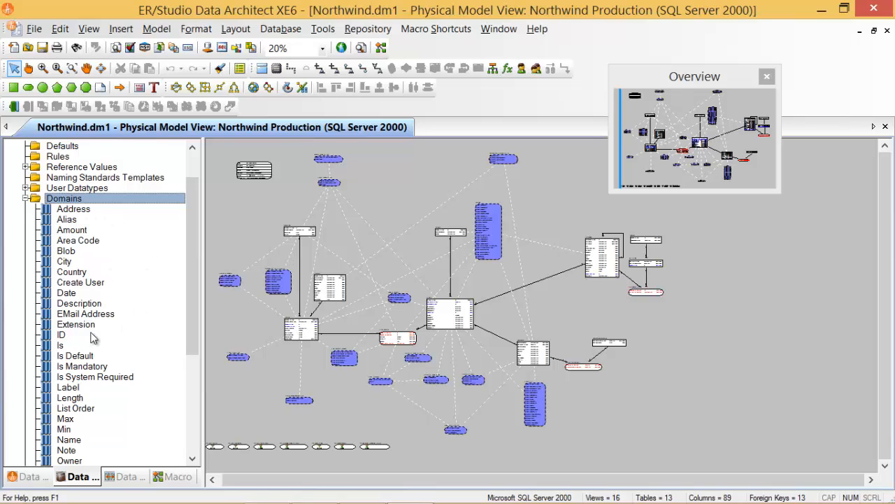
right_click(61, 204)
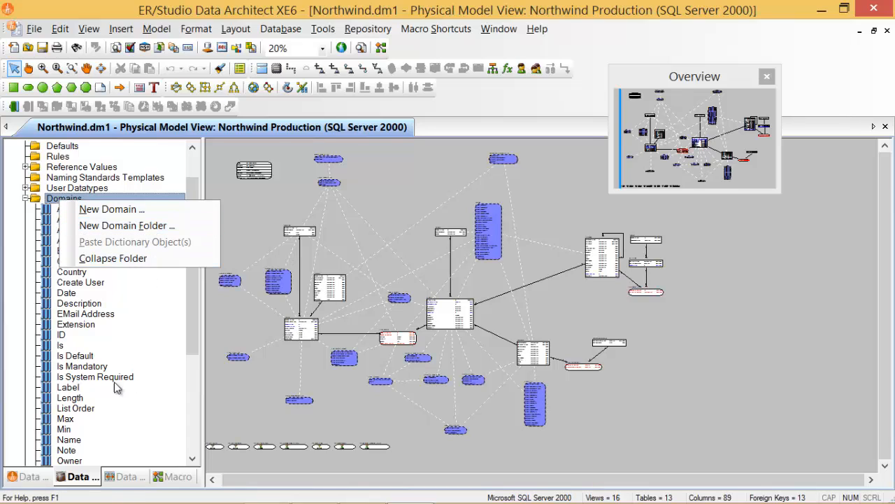
mouse_move(197, 338)
left_mouse_down()
mouse_move(194, 348)
mouse_move(191, 339)
left_mouse_up()
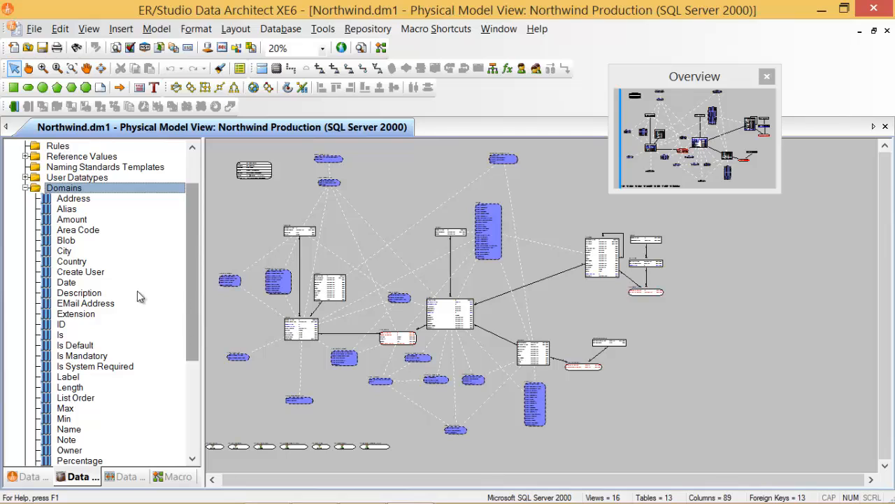
mouse_move(86, 278)
left_mouse_down()
mouse_move(219, 336)
mouse_move(530, 354)
mouse_move(460, 316)
mouse_move(460, 306)
mouse_move(459, 322)
mouse_move(448, 314)
mouse_move(455, 310)
mouse_move(174, 273)
mouse_move(82, 275)
left_mouse_up()
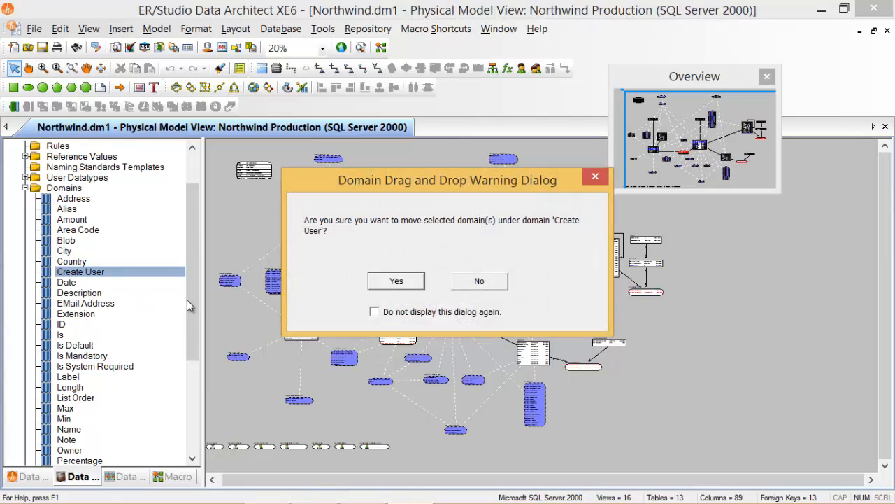
left_click(497, 285)
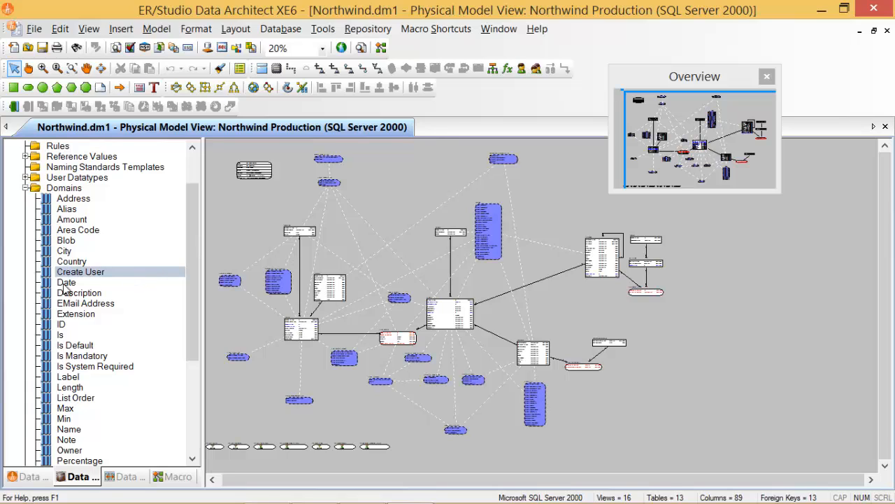
left_click(136, 277)
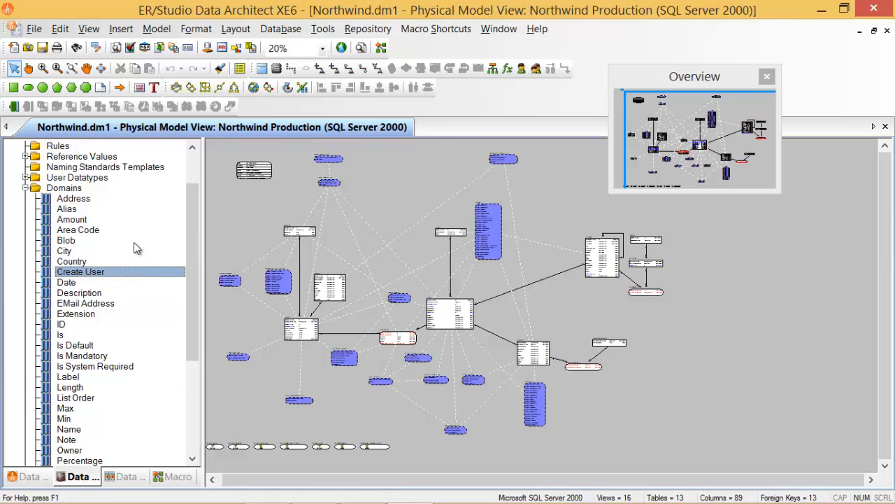
Open the Address domain for editing and review its domain name, attribute name and column name.
left_click(83, 201)
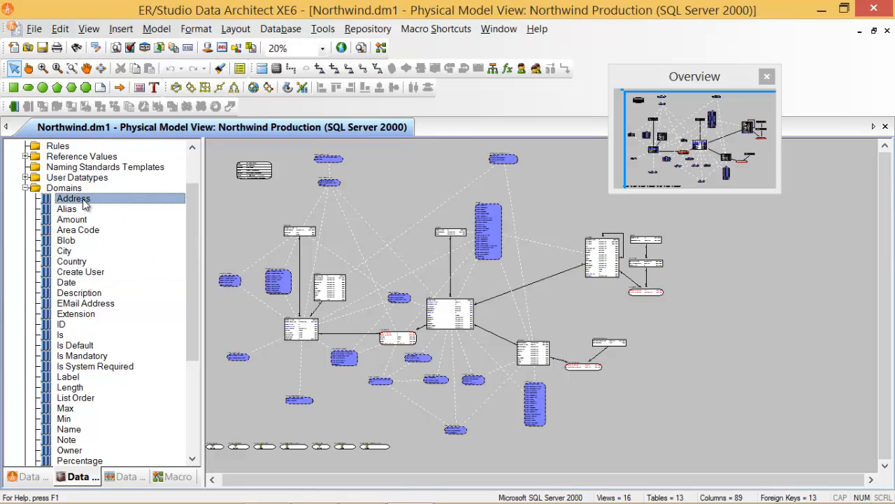
double_click(83, 202)
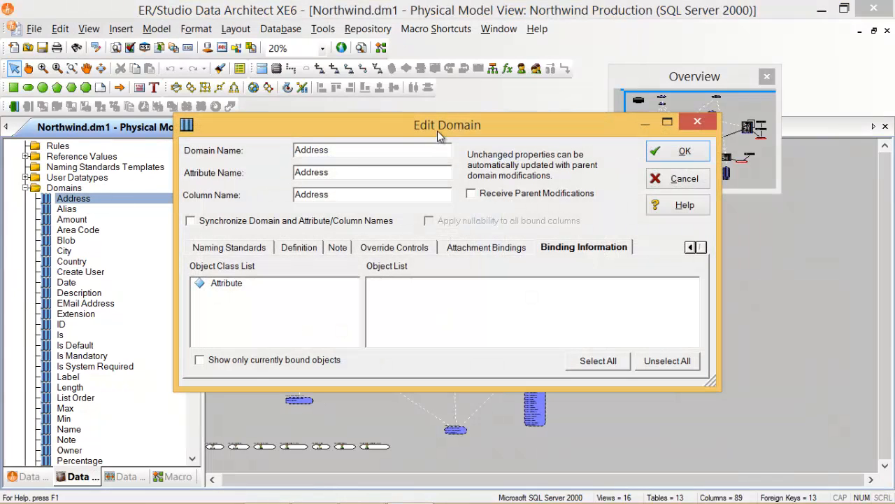
left_click_drag(437, 131, 436, 125)
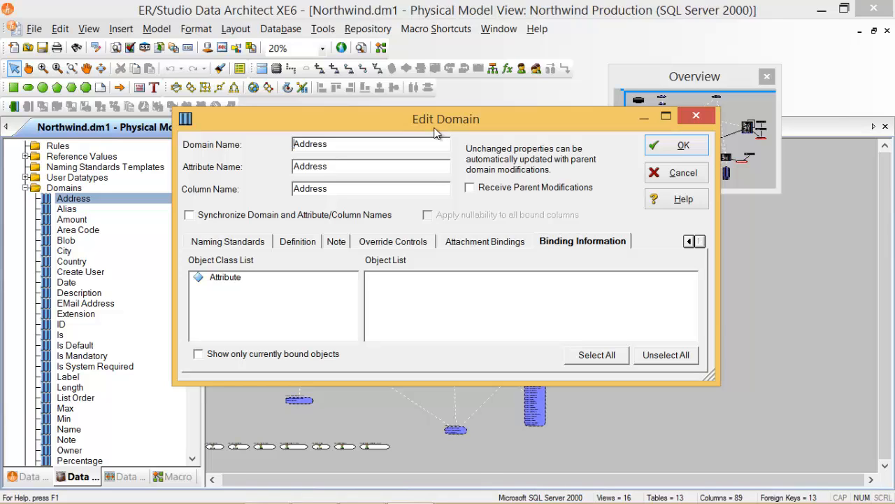
left_click_drag(343, 147, 280, 151)
left_click_drag(343, 168, 278, 197)
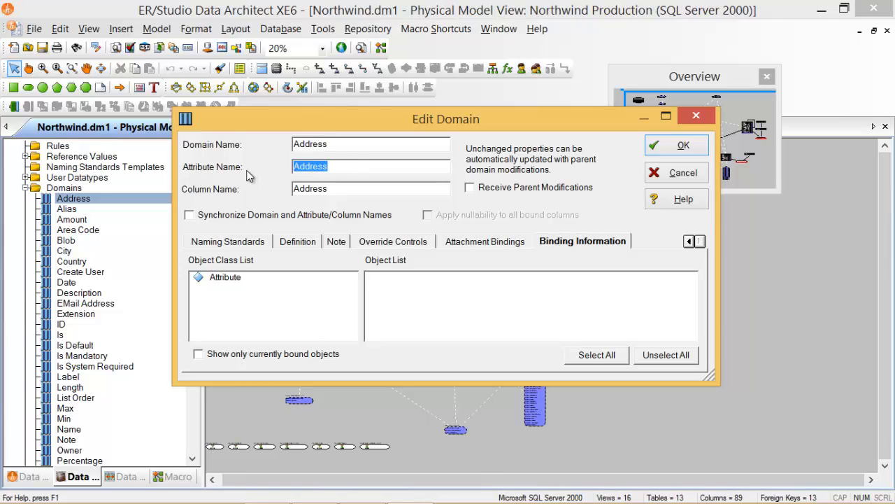
left_click(346, 169)
left_click(357, 191)
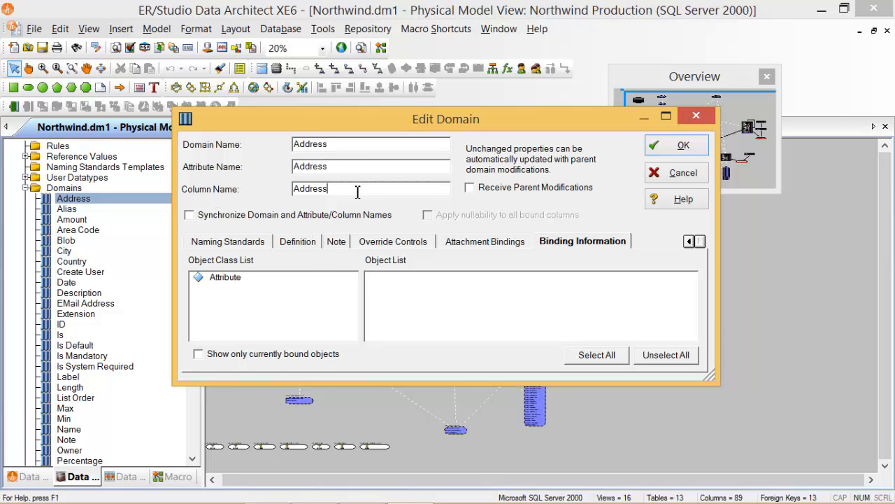
double_click(357, 191)
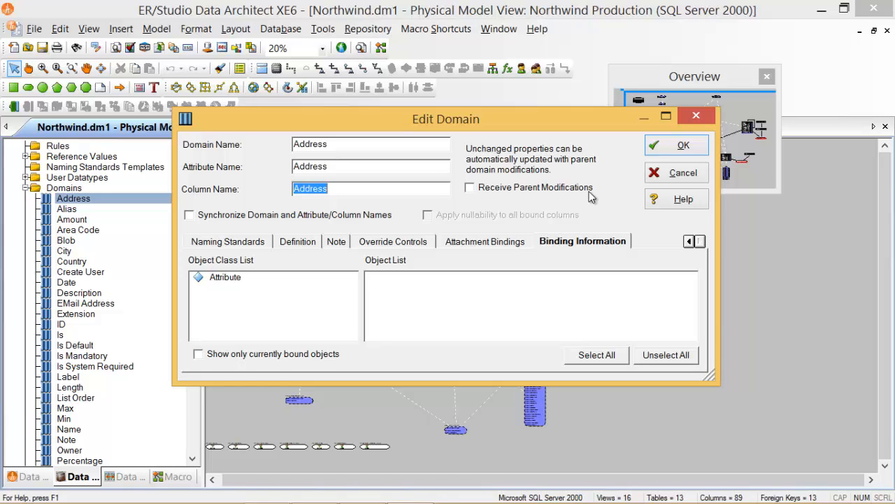
Check which naming standards templates can be bound to the Address domain.
left_click(236, 246)
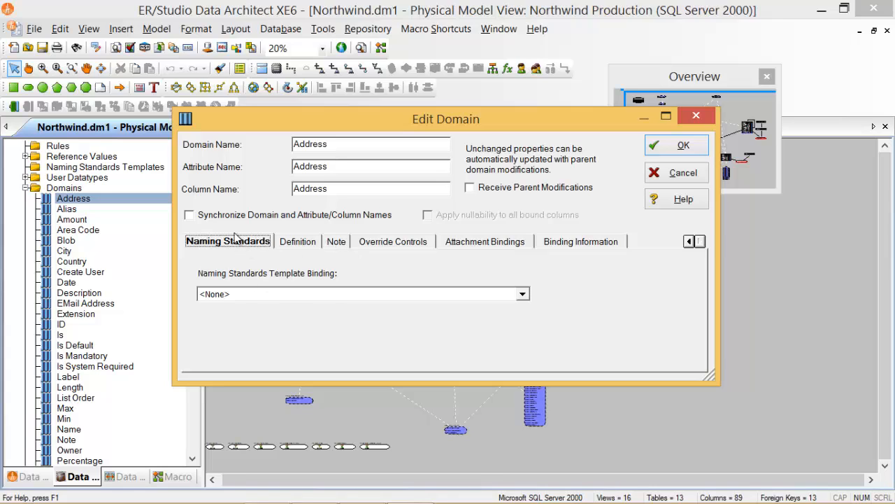
left_click(522, 294)
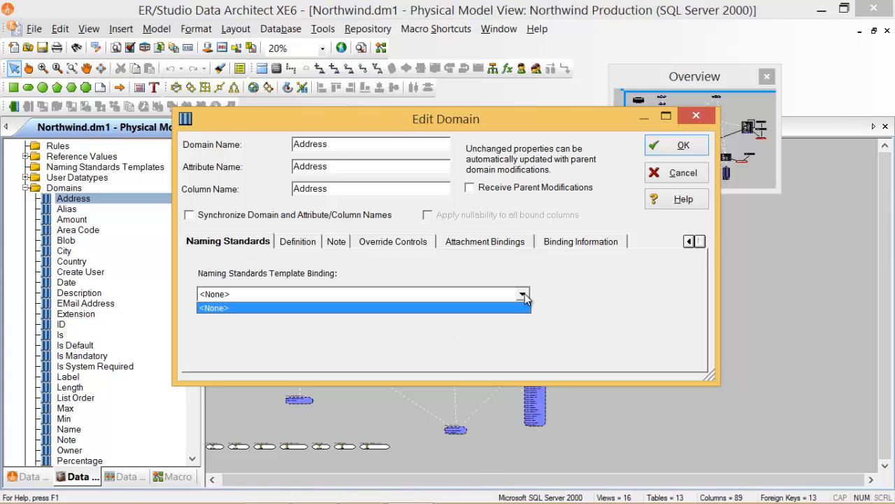
left_click(524, 298)
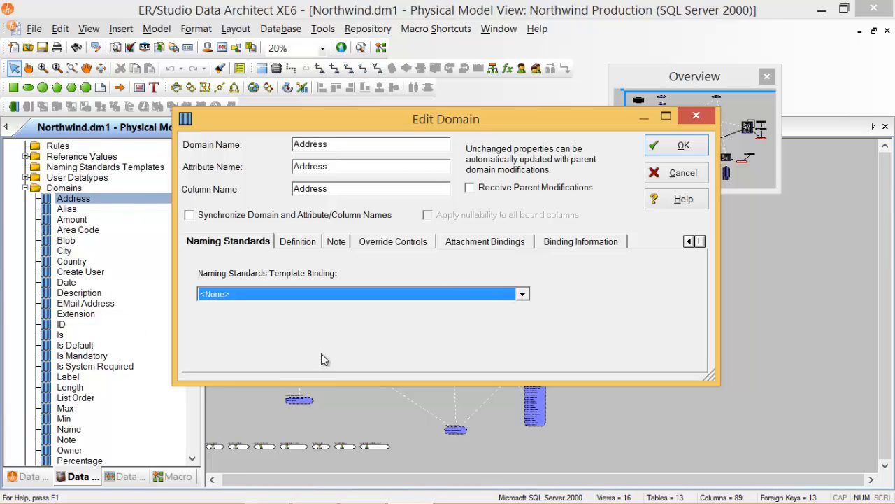
Review the Address domain's definition, note and override controls.
left_click(302, 241)
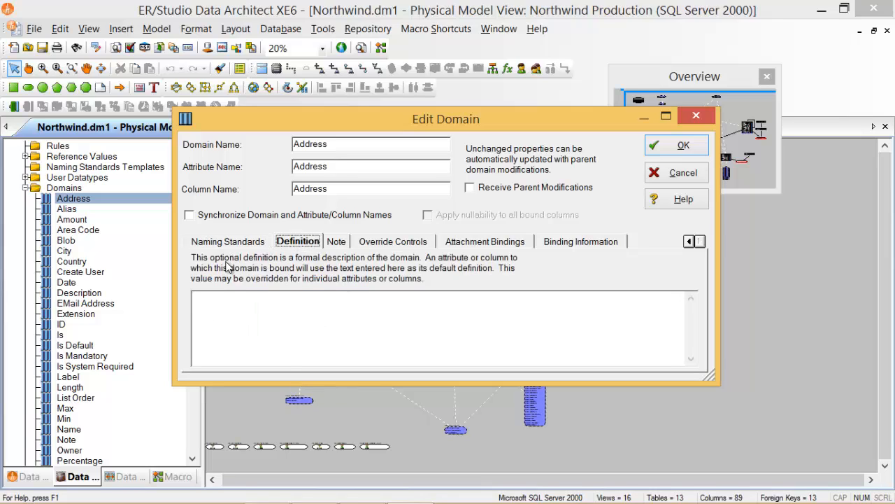
left_click(321, 306)
left_click(337, 242)
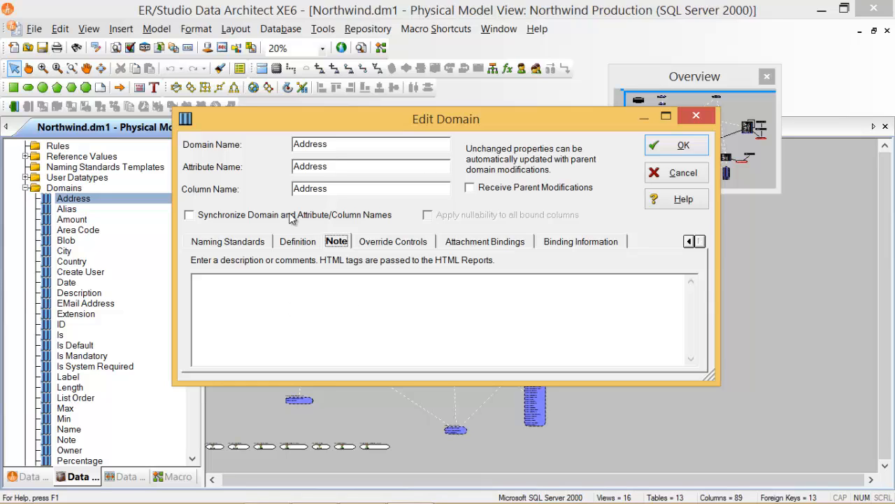
left_click(410, 246)
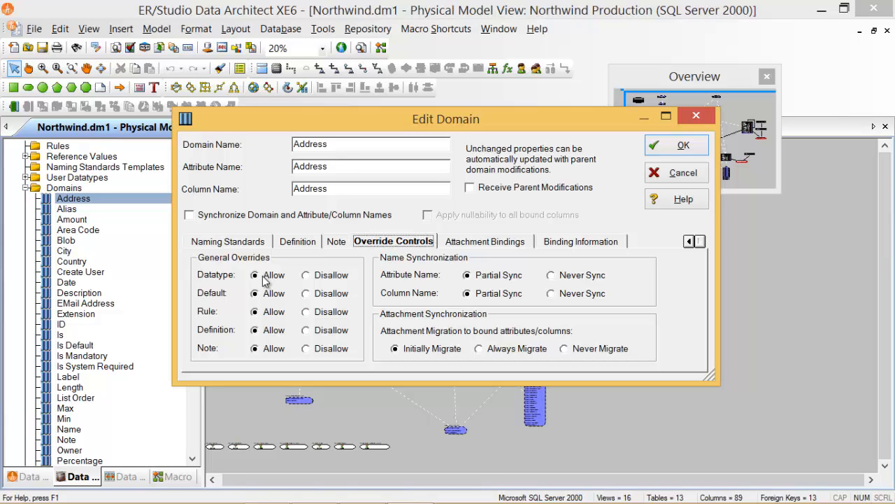
left_click(306, 279)
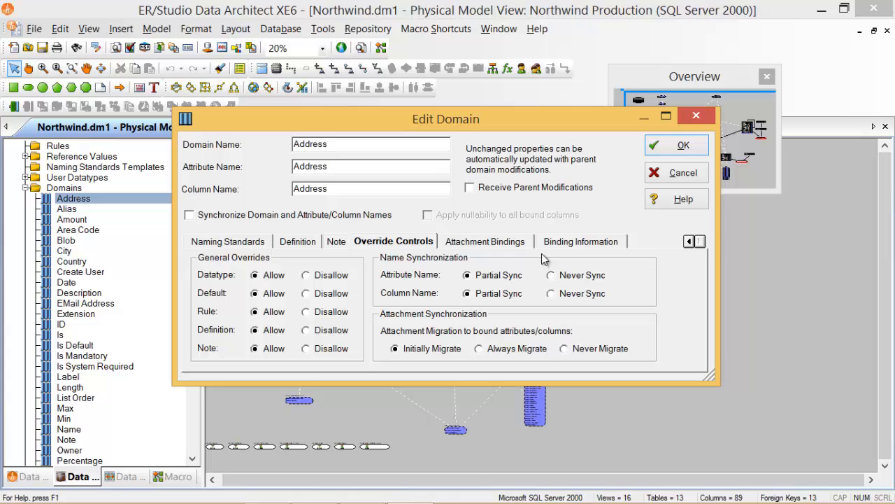
Examine the Address domain's attachment bindings with the Attachment column widened, and open its binding information.
left_click(501, 245)
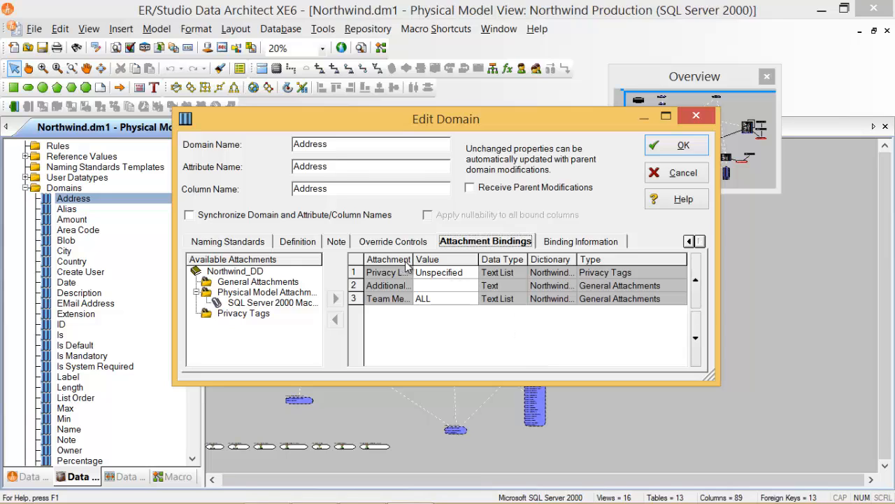
left_click_drag(412, 259, 462, 261)
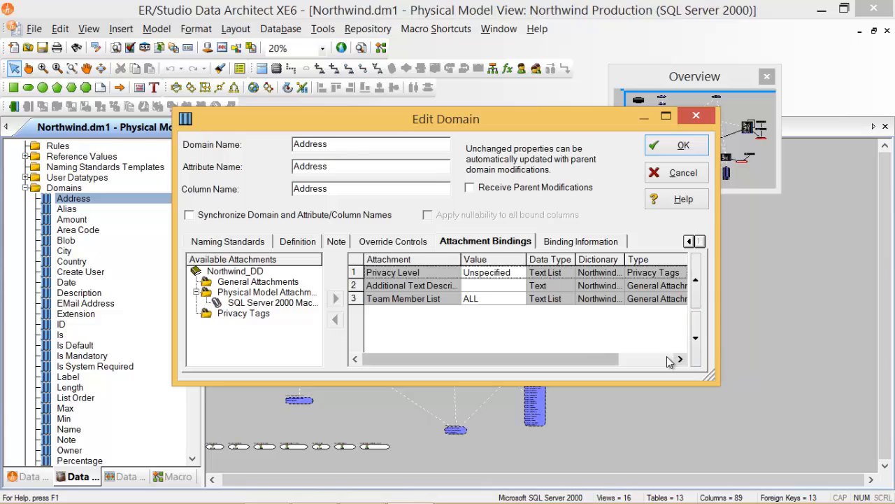
left_click(419, 275)
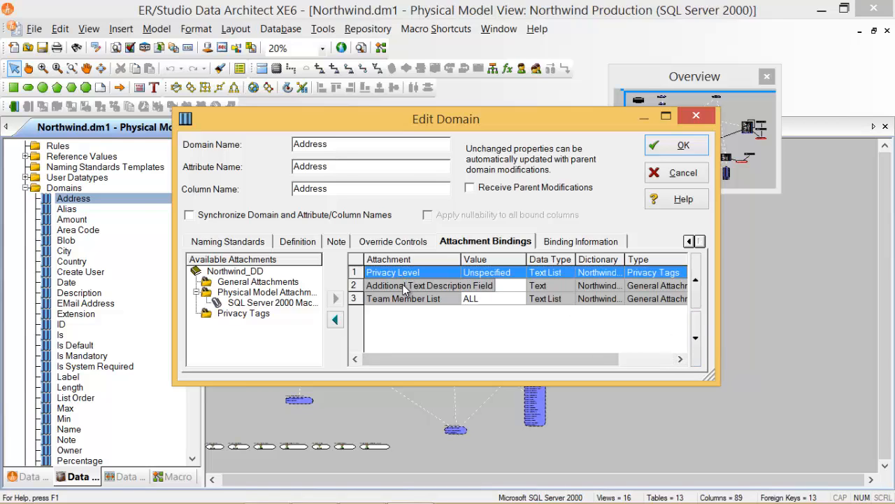
left_click(404, 287)
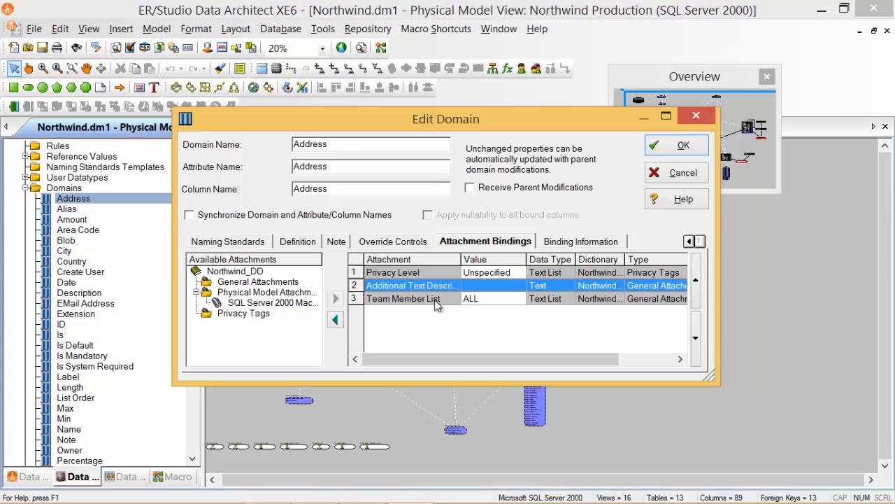
left_click(568, 245)
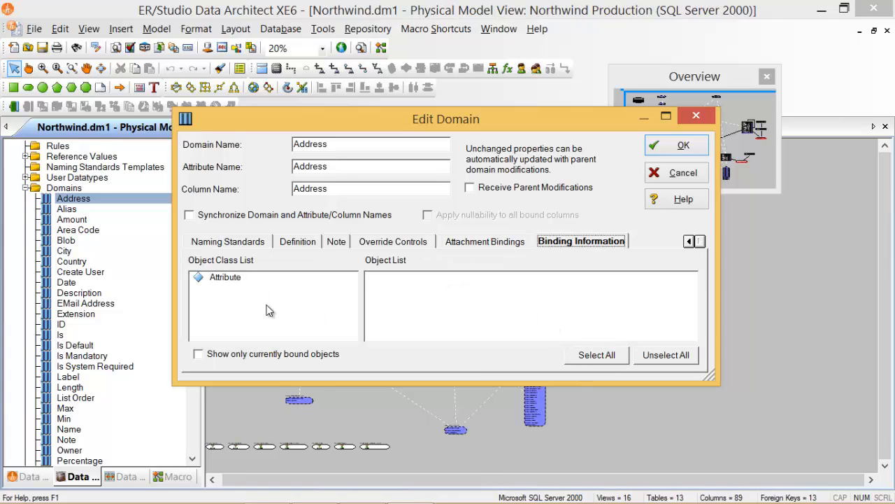
Examine which attributes the Address domain can be bound to, including the currently-bound-only filter, and close the domain without changes.
left_click(234, 280)
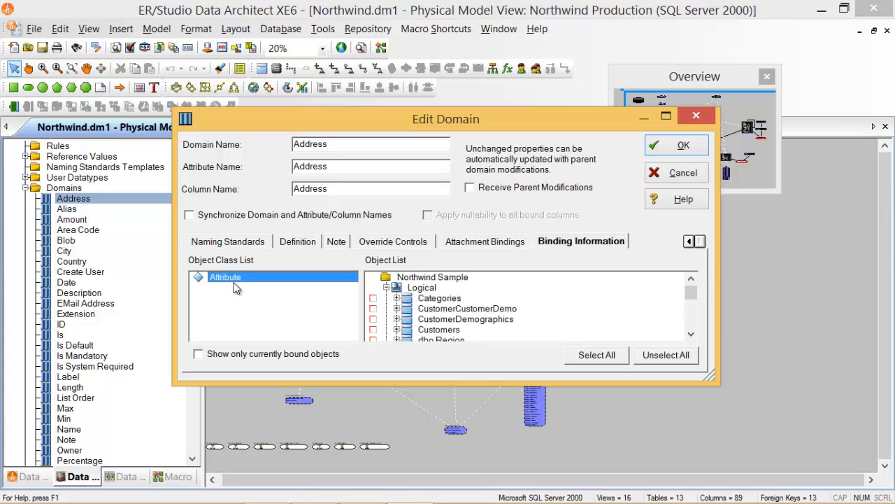
left_click(693, 321)
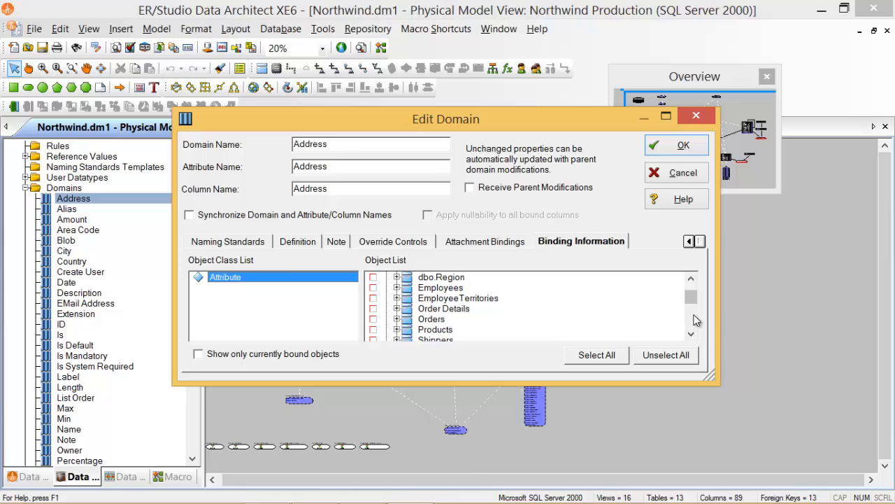
mouse_move(692, 302)
left_mouse_down()
mouse_move(693, 314)
mouse_move(693, 291)
left_mouse_up()
left_click(199, 356)
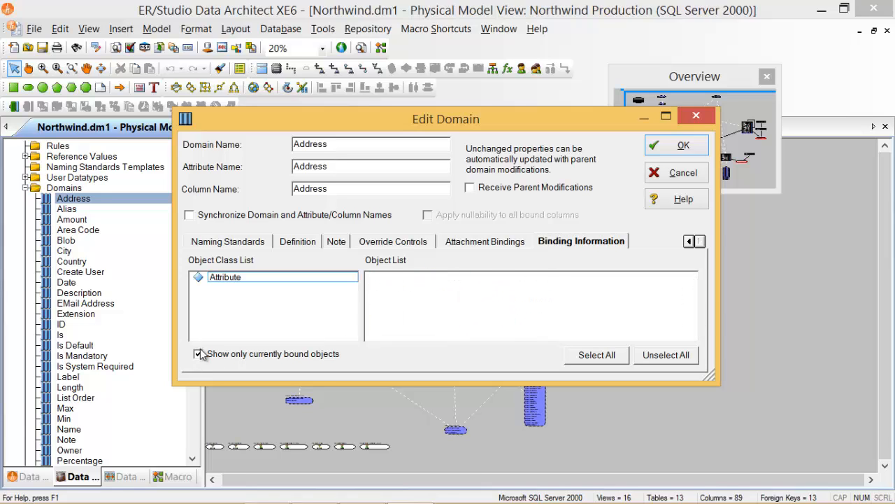
left_click(200, 355)
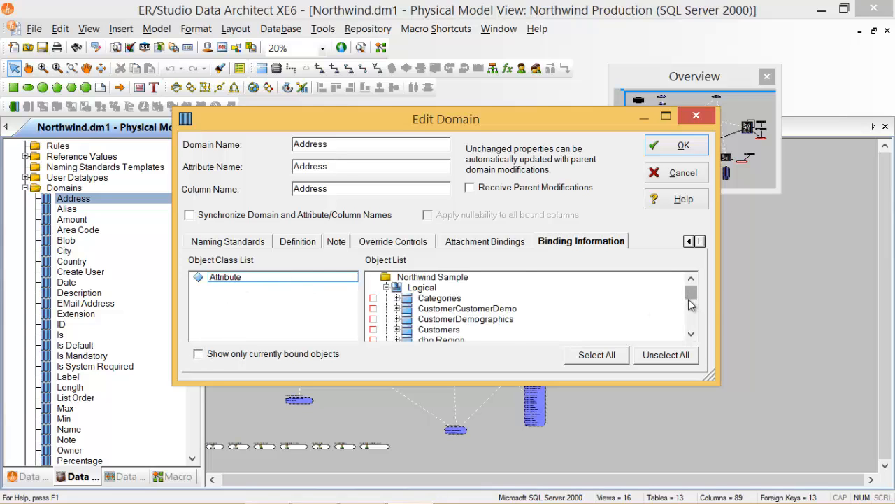
mouse_move(690, 299)
left_mouse_down()
mouse_move(695, 322)
mouse_move(695, 288)
left_mouse_up()
left_click(673, 175)
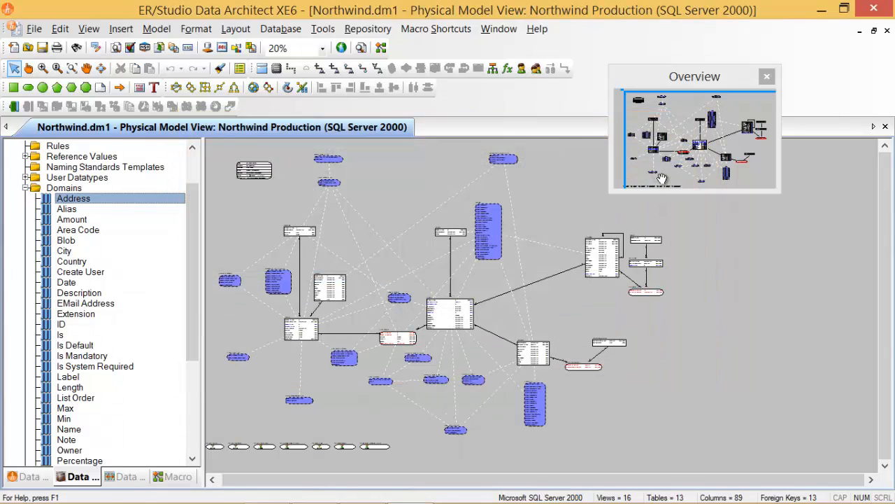
Look over the Address domain's editor and the commands available for the Domains folder and the Address domain.
right_click(88, 203)
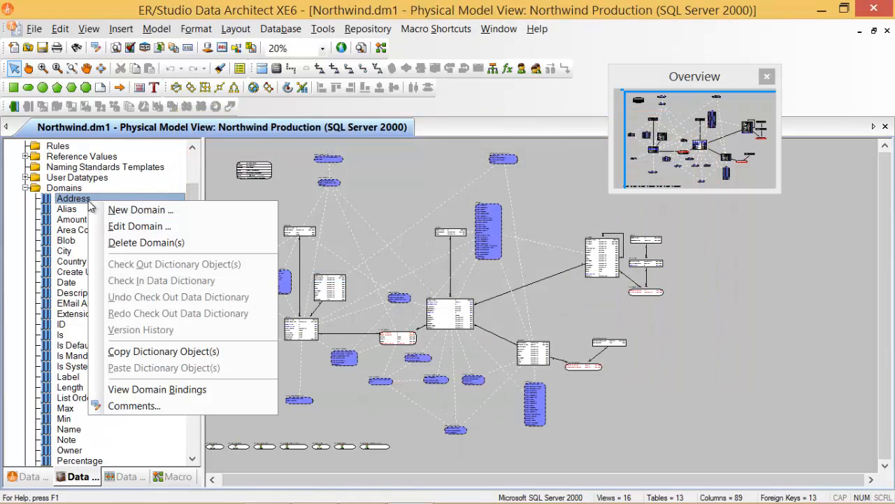
left_click(154, 222)
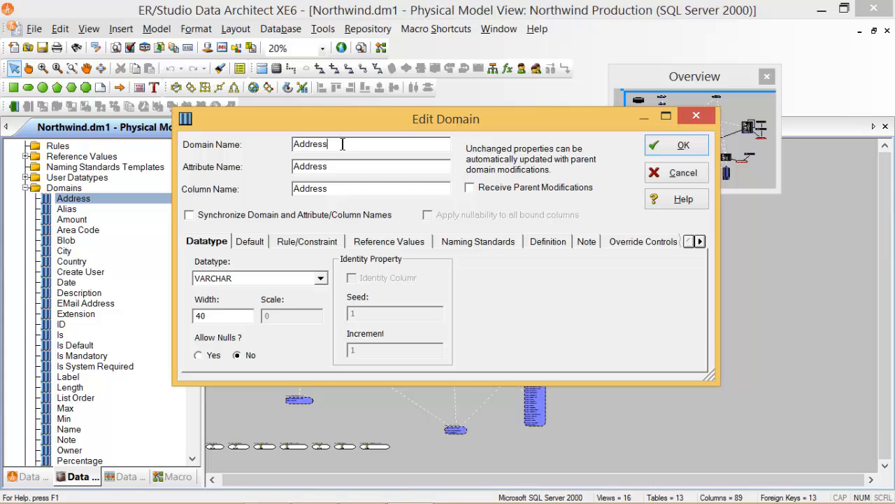
left_click(693, 176)
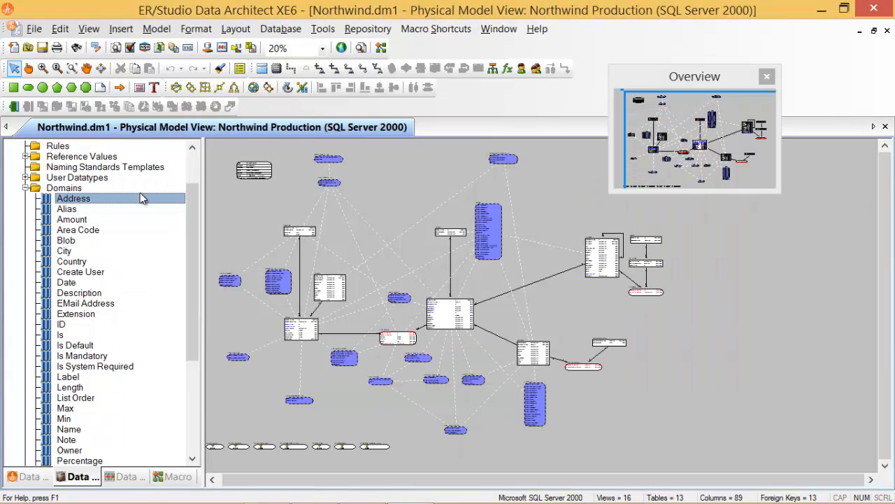
right_click(73, 188)
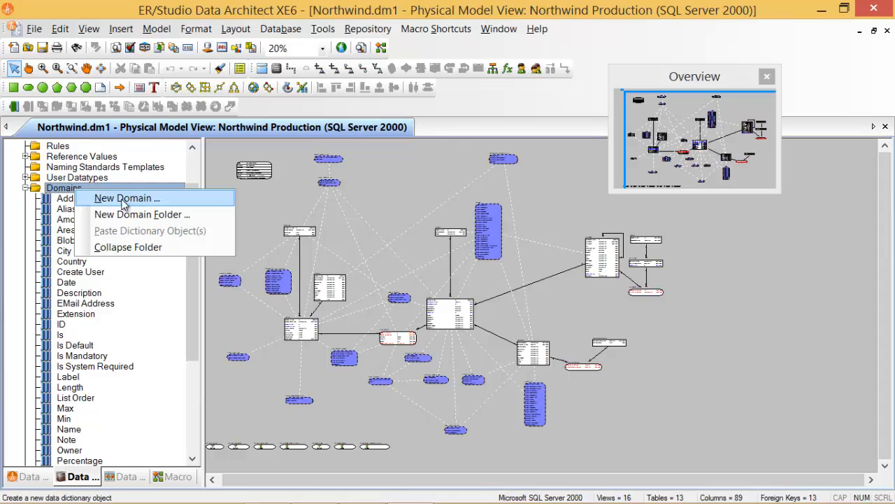
left_click(64, 198)
right_click(67, 198)
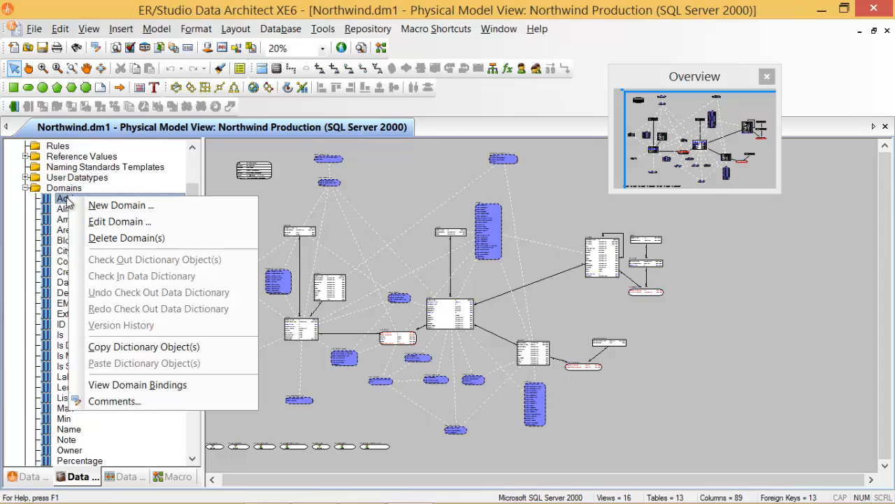
key("Escape")
Review the Address domain's datatype, default and rule/constraint settings, and close it without changes.
double_click(111, 202)
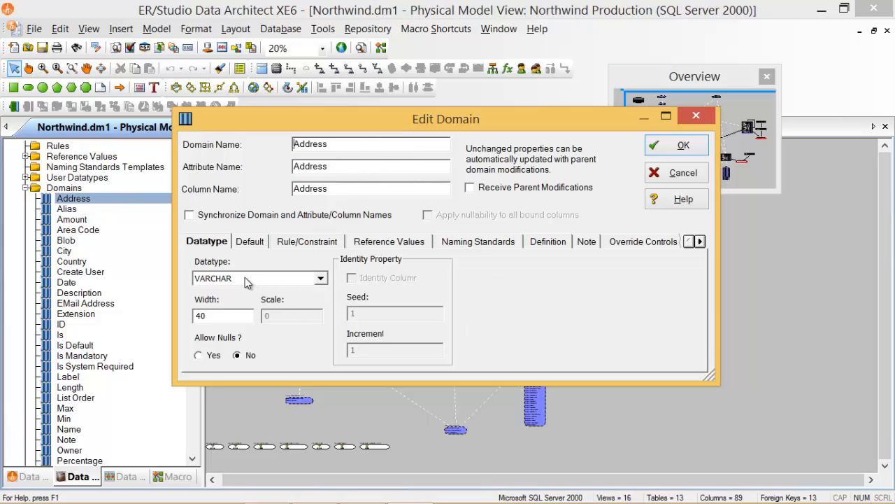
left_click(249, 246)
left_click(287, 246)
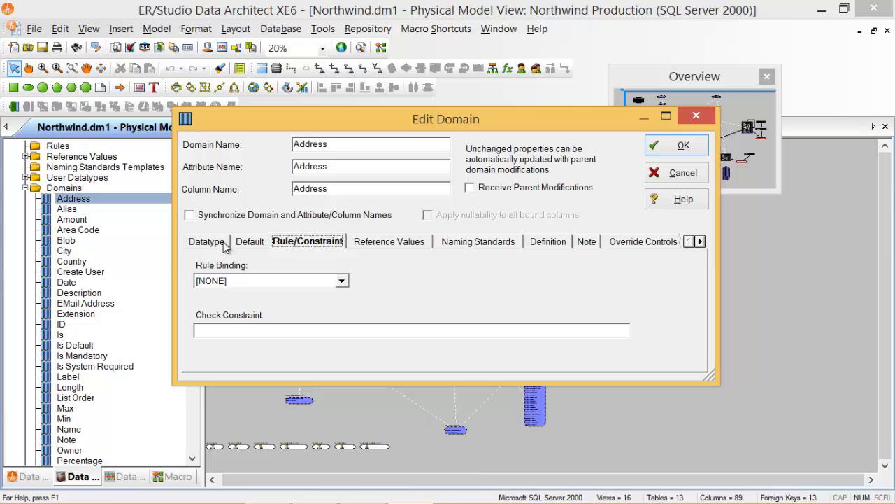
left_click(216, 245)
left_click(247, 245)
left_click(302, 246)
left_click(663, 174)
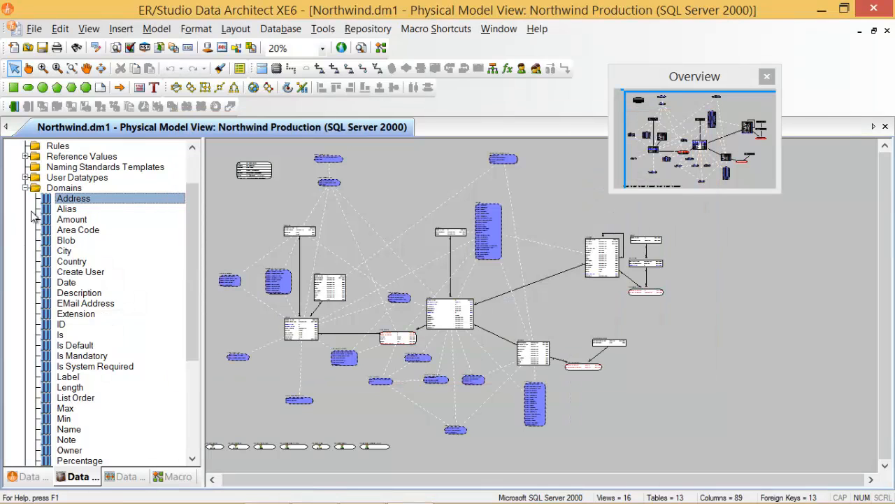
Start a new domain in the Domains folder with domain, attribute and column names Ejemplo, and synchronize the names.
left_click(63, 190)
right_click(64, 195)
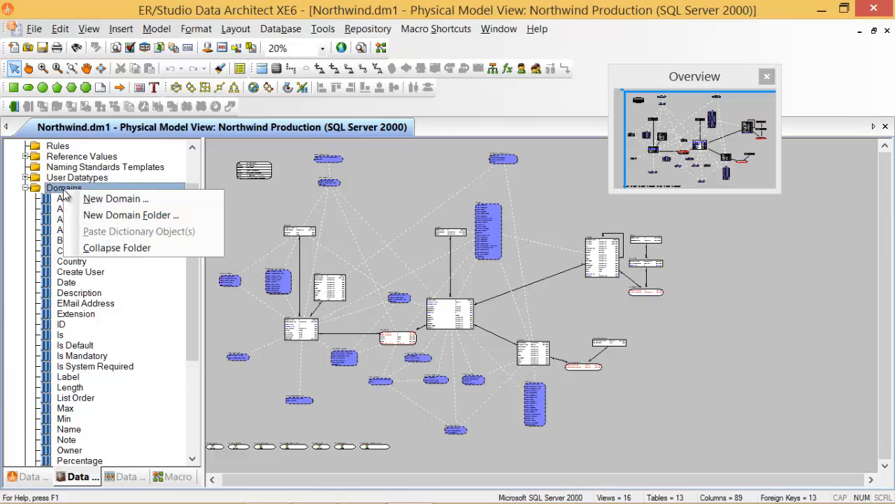
left_click(121, 202)
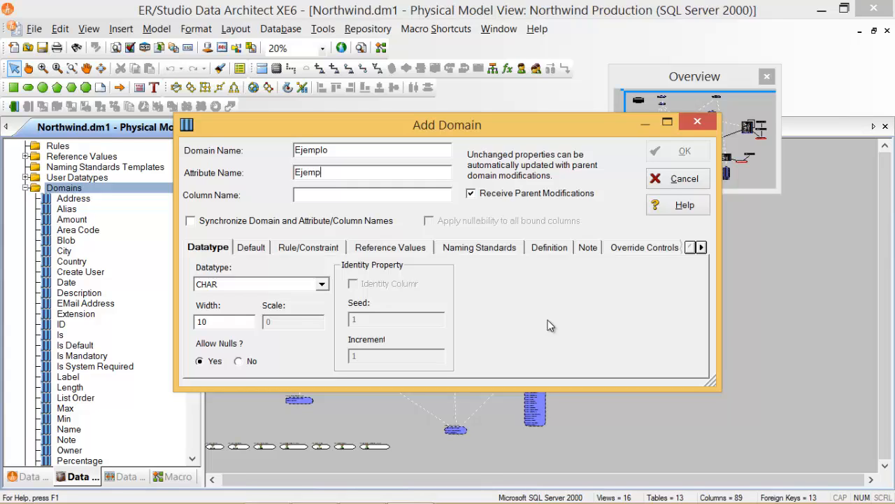
type("Ejemplo")
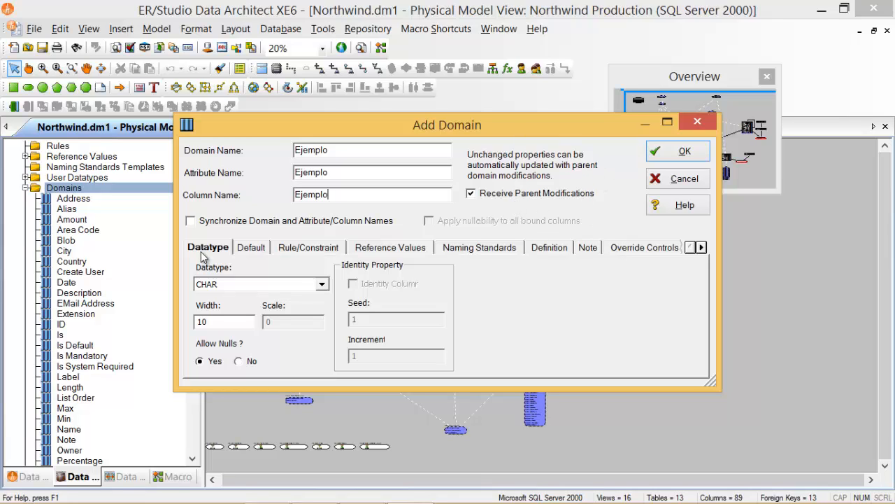
left_click(207, 221)
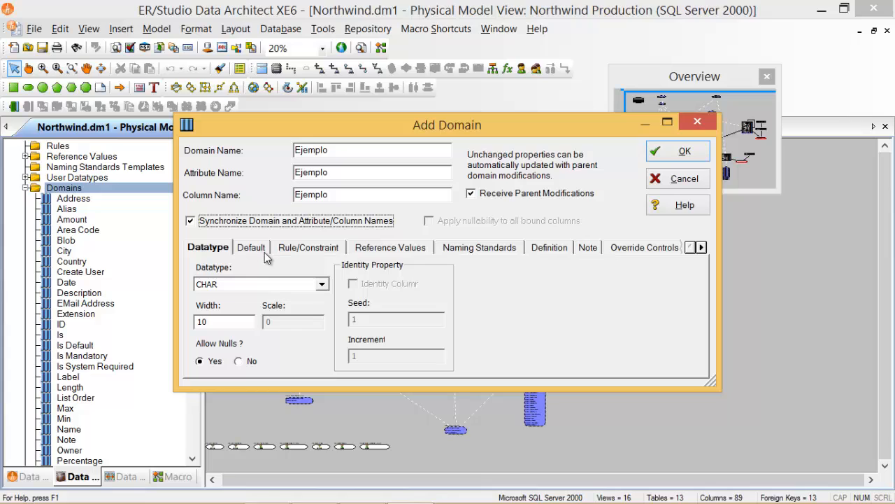
Try MONEYN and PICTURE as the Ejemplo domain's datatype and glance at its default settings.
left_click(322, 284)
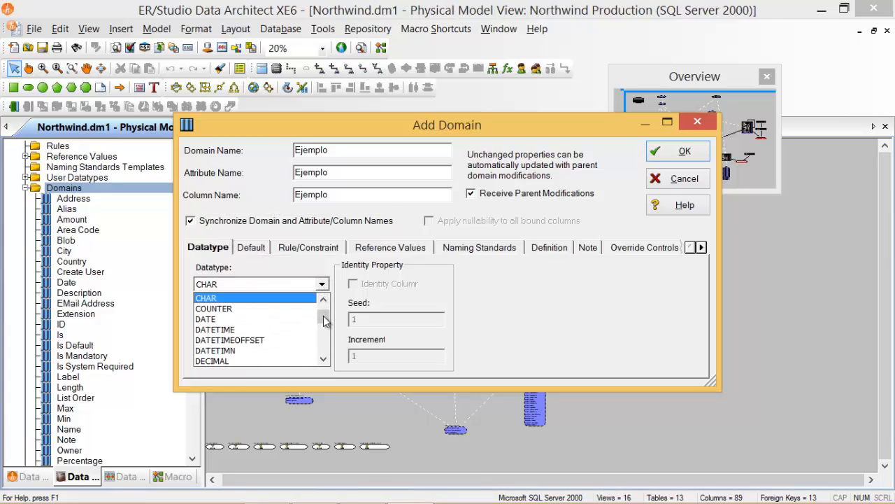
left_click_drag(324, 317, 322, 330)
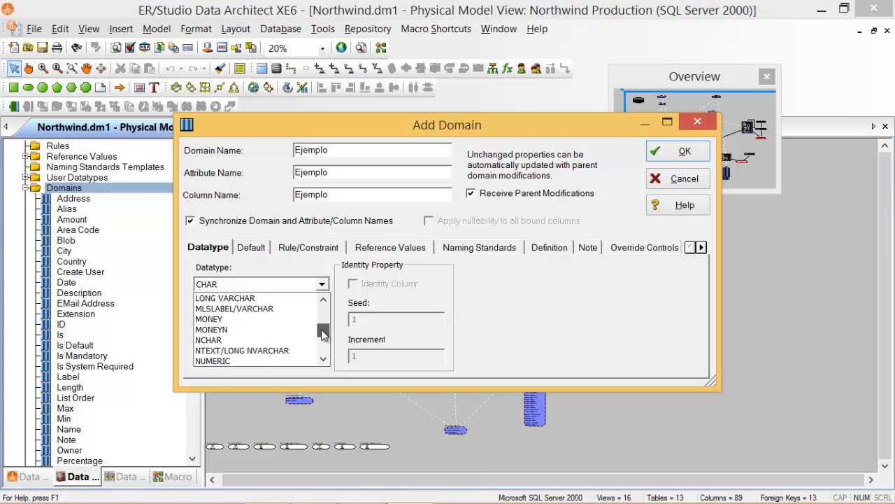
left_click(276, 331)
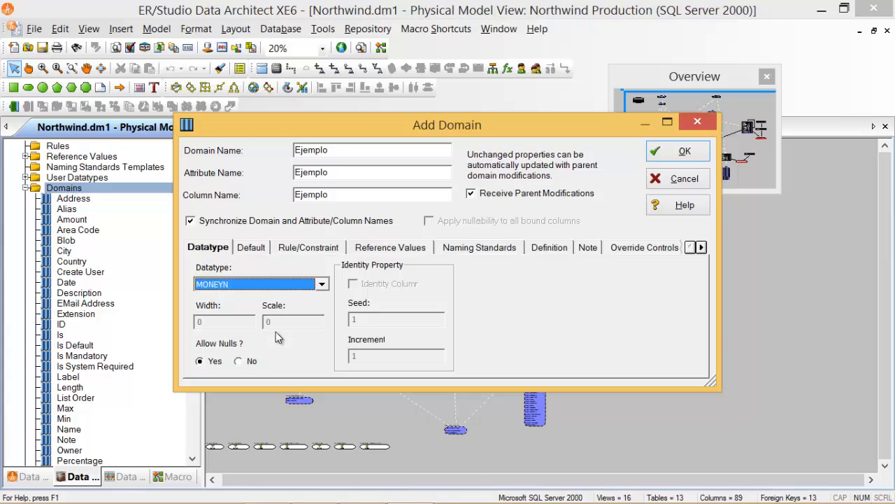
left_click(322, 284)
left_click_drag(324, 333, 323, 337)
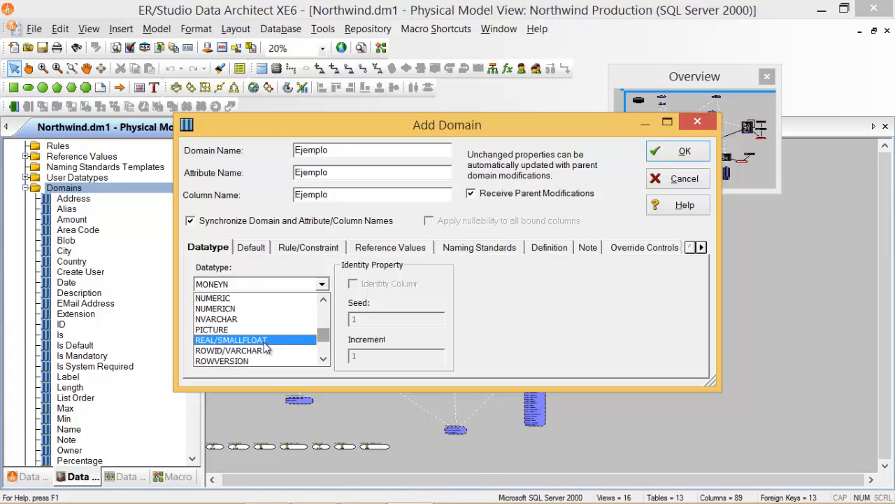
left_click(241, 331)
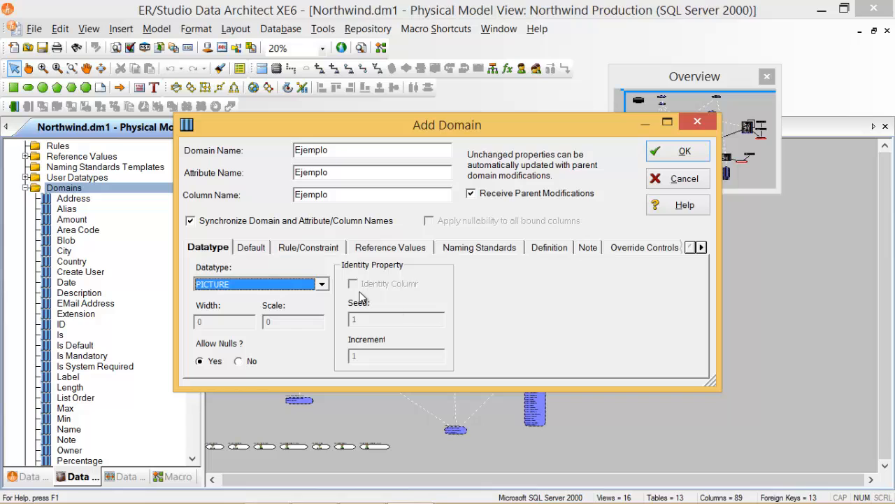
left_click(258, 252)
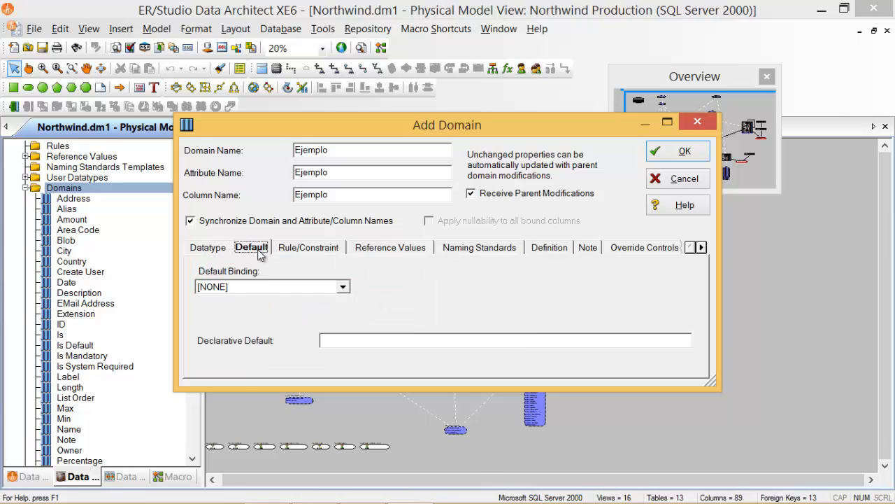
left_click(221, 253)
Set the Ejemplo domain's datatype to VARCHAR.
left_click(323, 286)
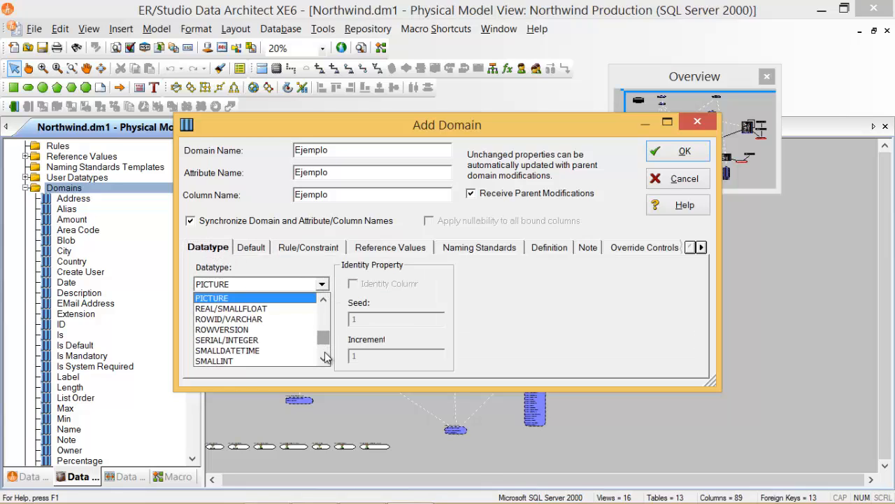
scroll(325, 352, "down", 2)
scroll(324, 348, "down", 2)
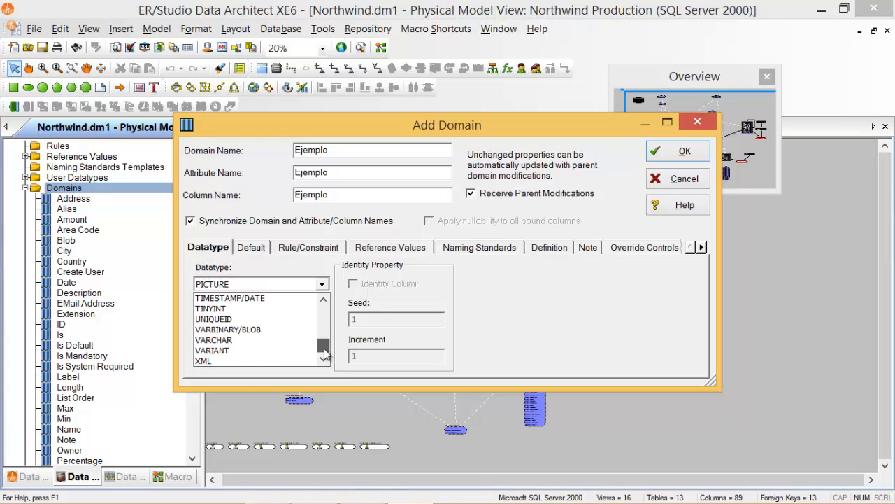
left_click(230, 340)
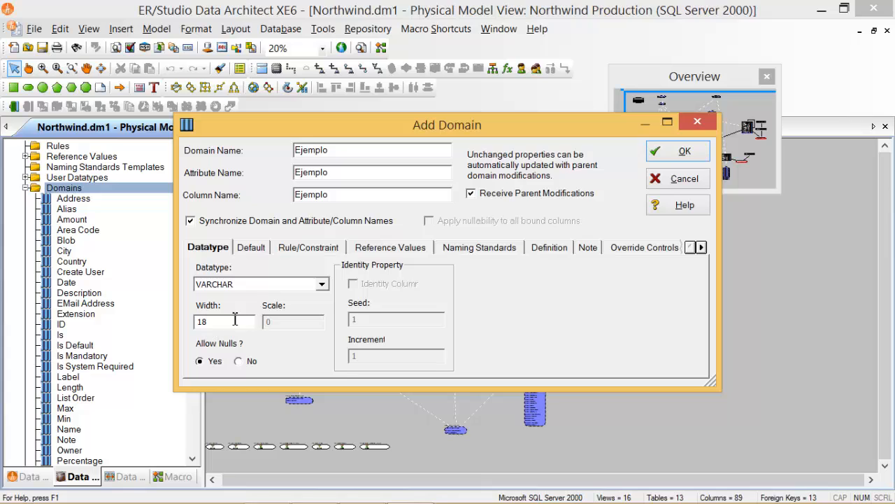
key("shift+Left")
Check the Ejemplo domain's default binding choices and its declarative default.
left_click(249, 248)
left_click(343, 287)
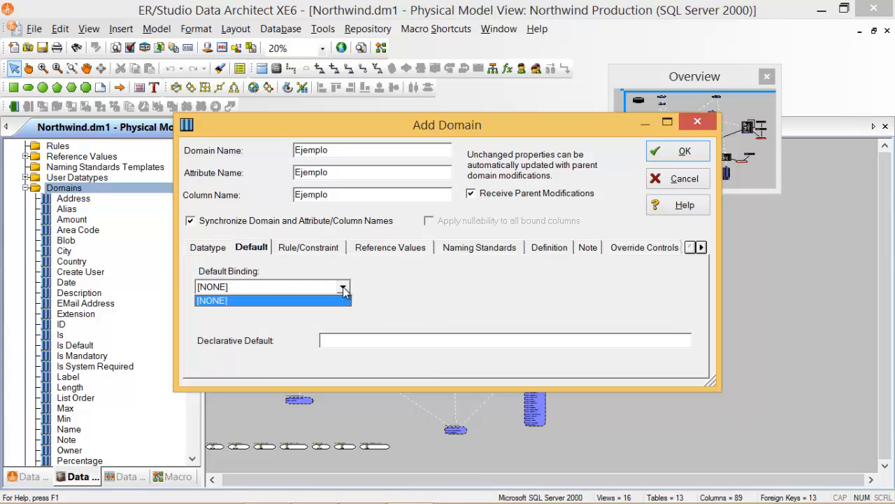
left_click(344, 289)
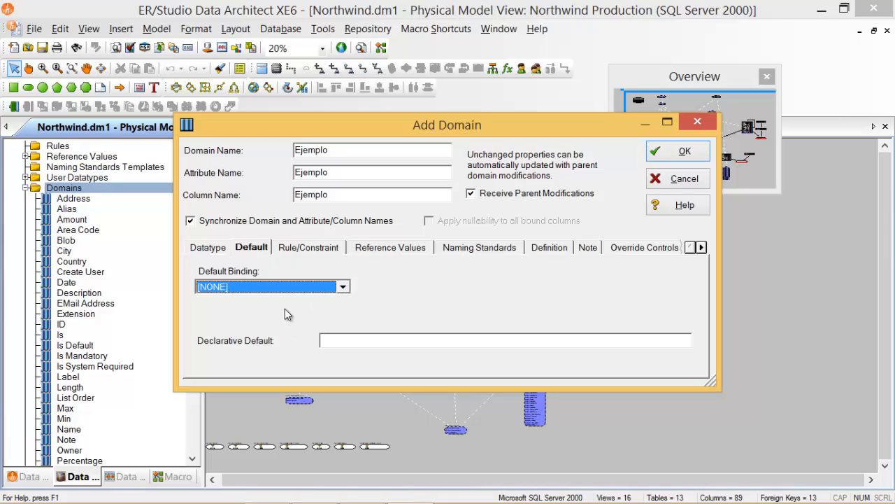
left_click(366, 342)
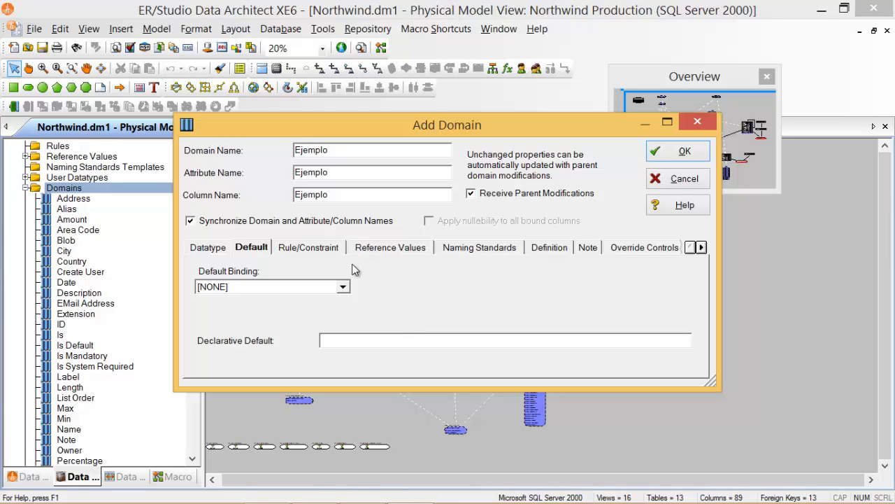
left_click(308, 247)
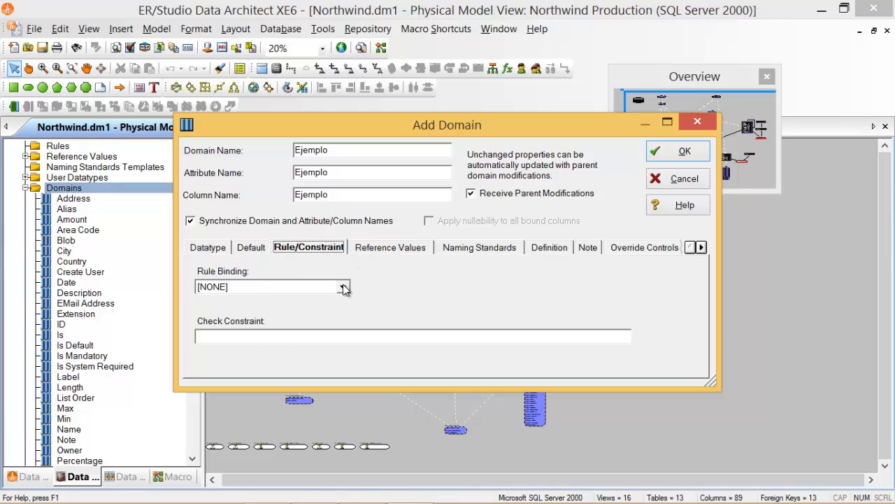
left_click(345, 287)
left_click(270, 299)
left_click(212, 338)
type("@var")
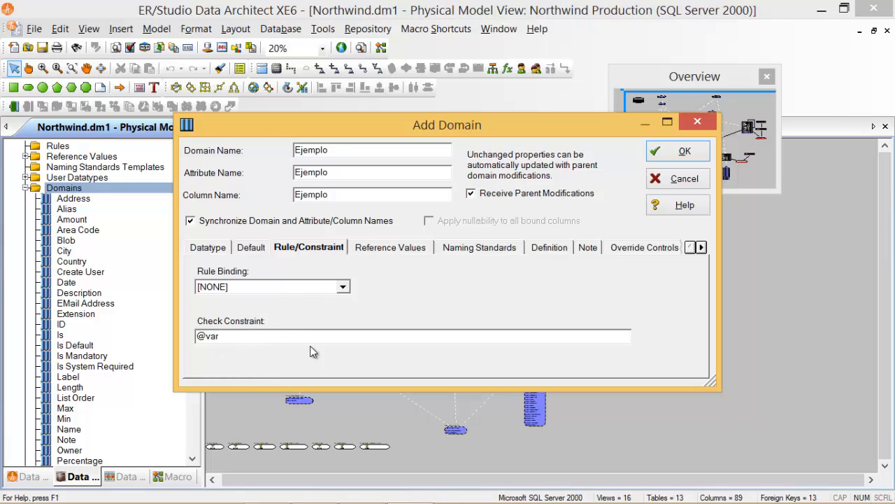
Bind the Employee Salary Range reference value to the Ejemplo domain and open its naming standards settings.
left_click(406, 252)
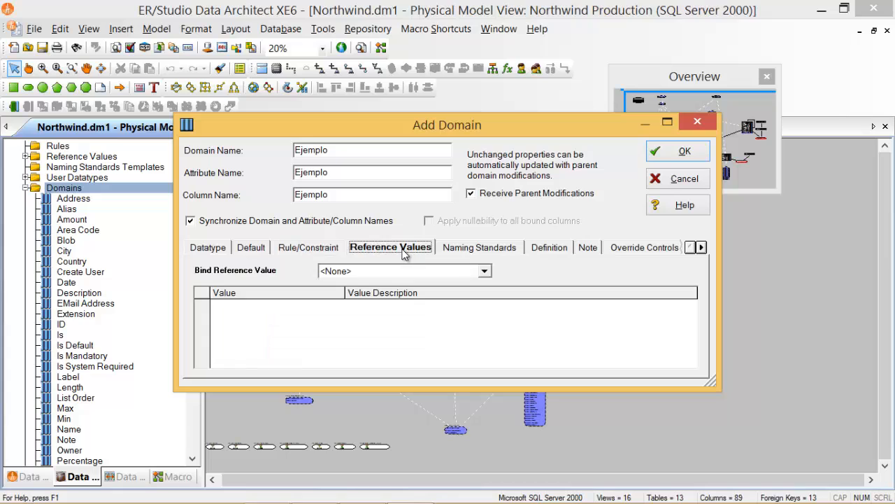
left_click(485, 272)
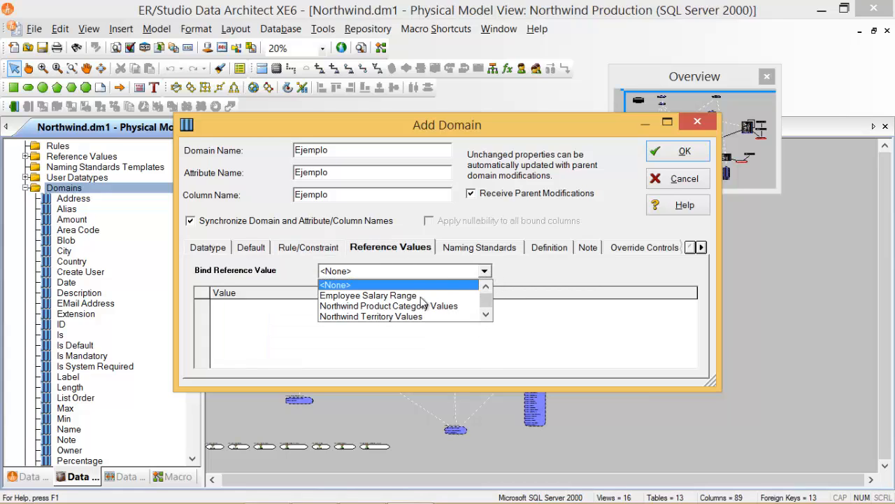
left_click(398, 301)
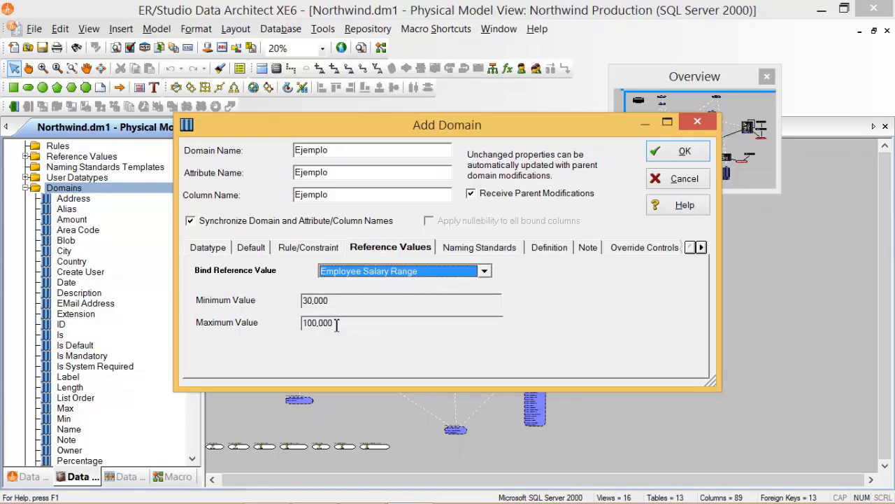
left_click(478, 247)
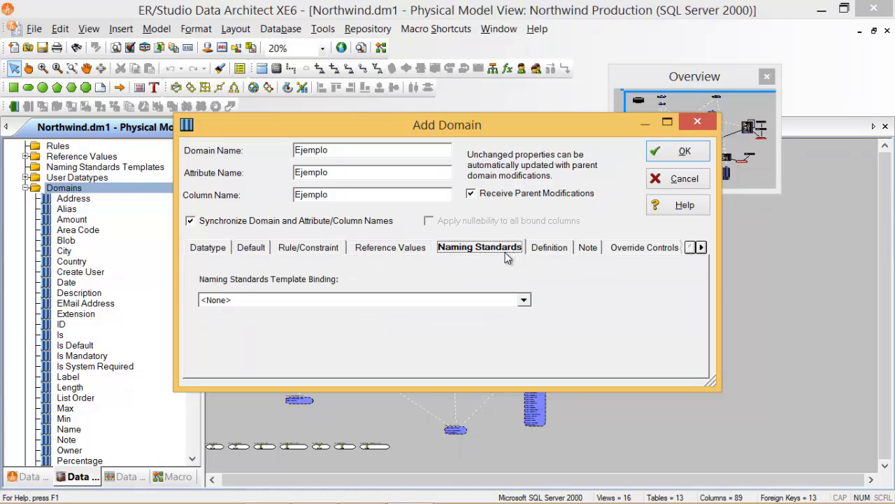
Review the Ejemplo domain's naming standards template, definition, note and override control settings.
left_click(529, 303)
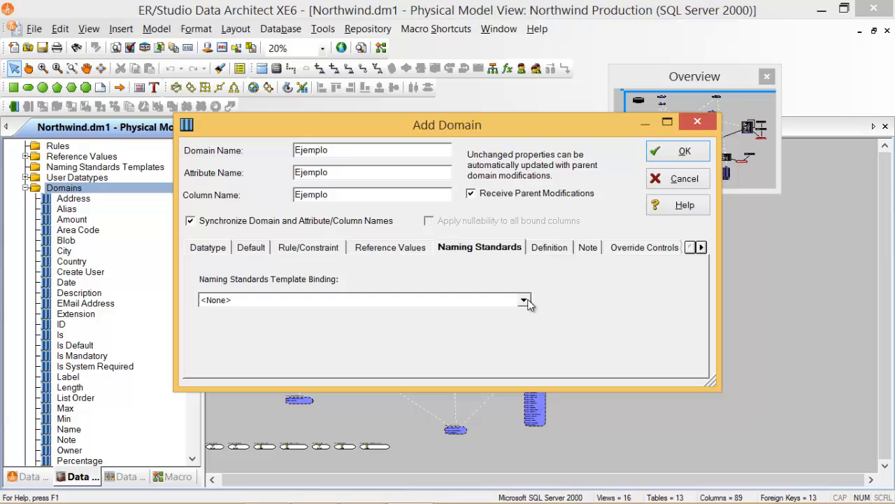
left_click(550, 248)
left_click(591, 248)
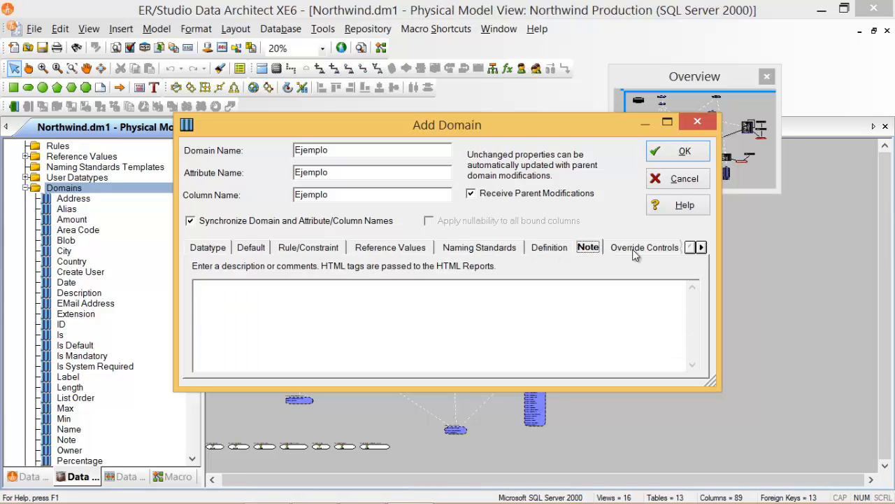
left_click(633, 249)
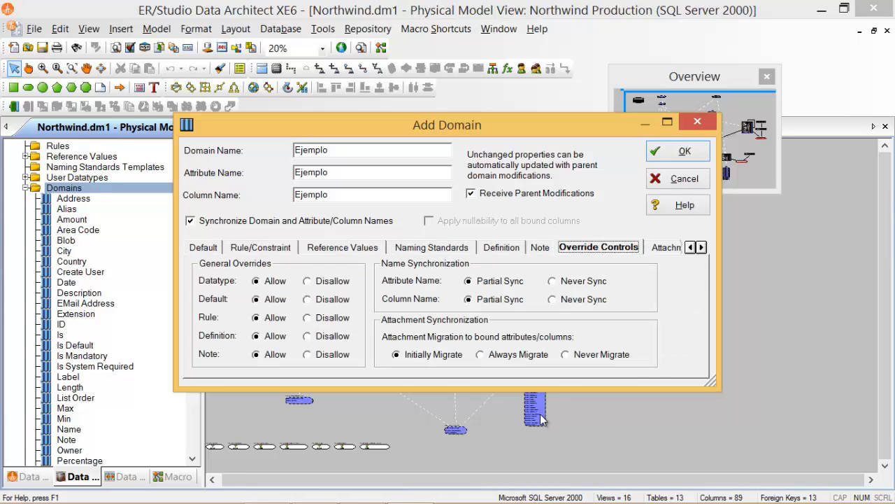
left_click(702, 247)
left_click(701, 247)
left_click(702, 247)
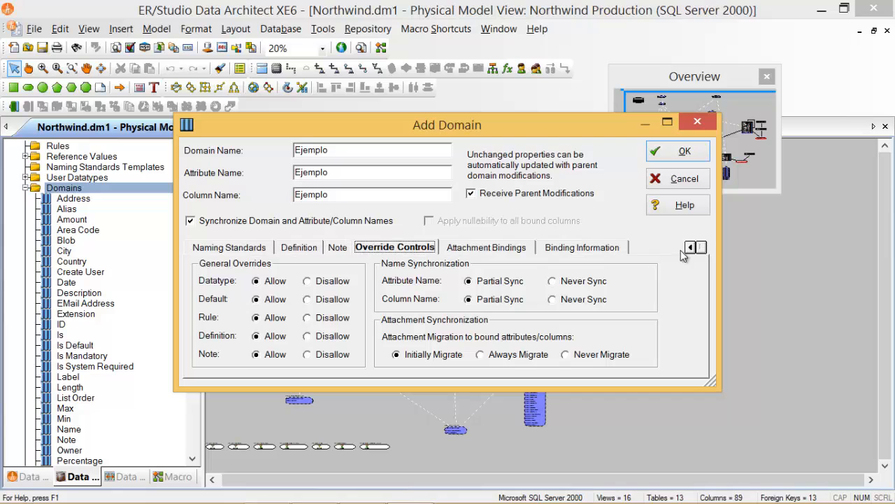
Examine the Ejemplo domain's available attachments and its binding information.
left_click(494, 250)
left_click(582, 248)
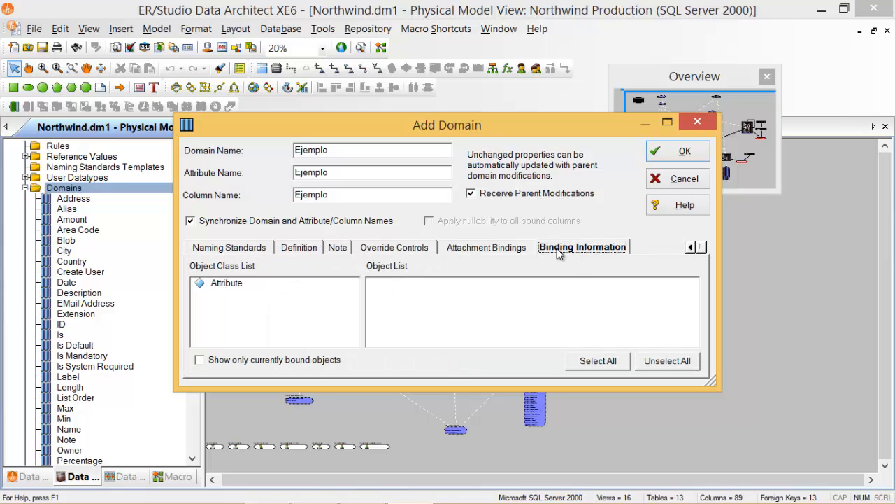
left_click(495, 249)
left_click(270, 330)
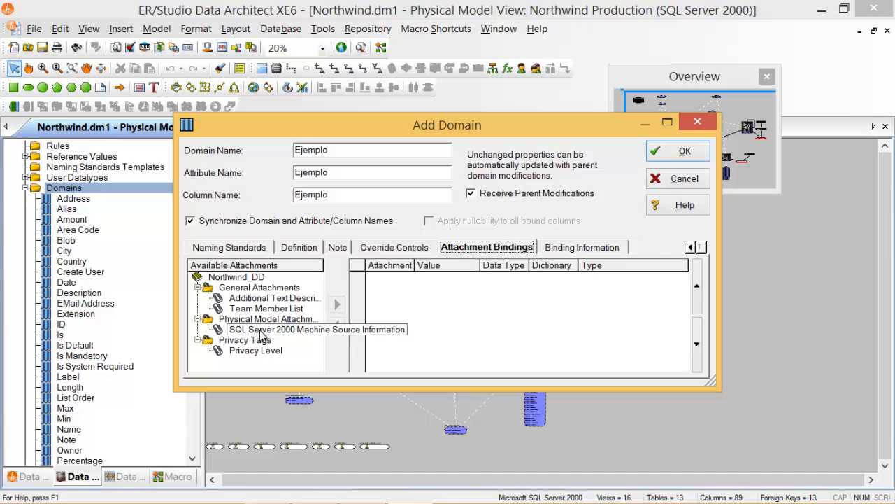
left_click(337, 304)
left_click(588, 249)
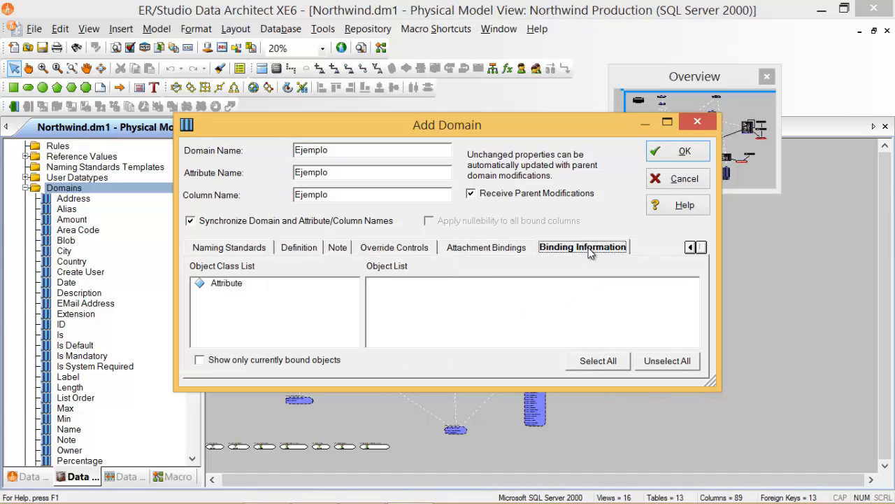
Try binding the Ejemplo domain to the logical Categories entity, list only bound objects, and discard the new domain.
left_click(231, 288)
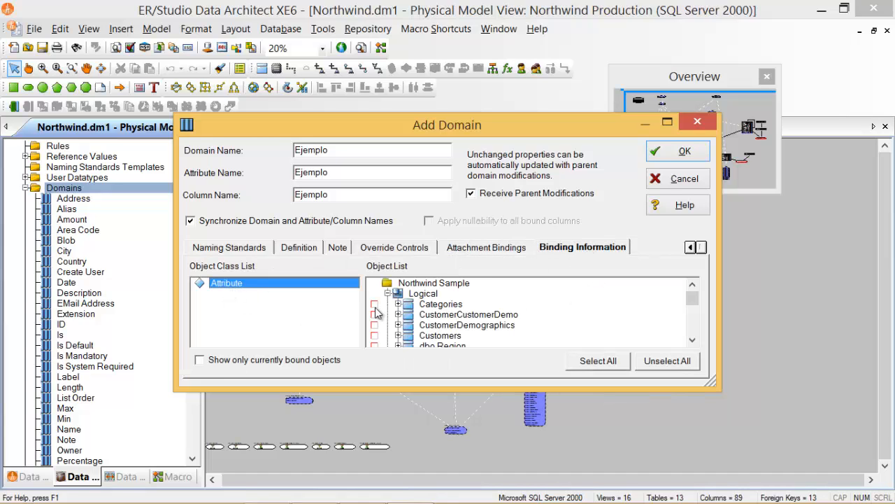
left_click(374, 305)
left_click(219, 359)
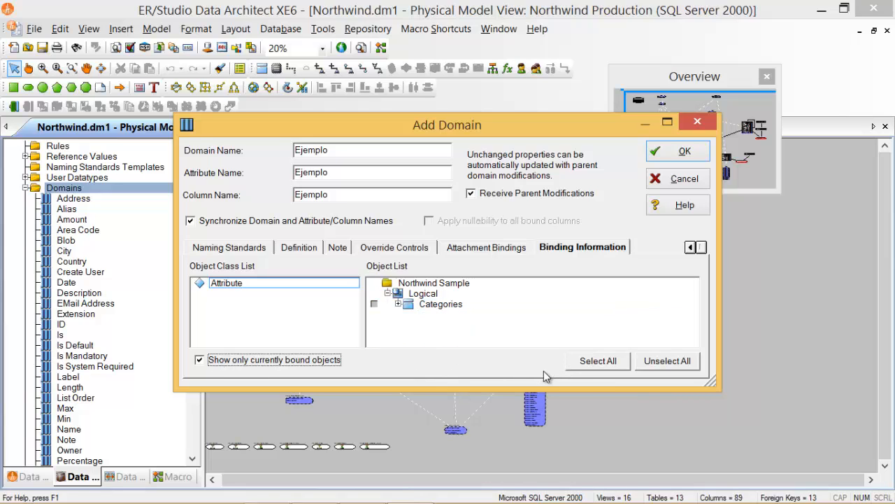
left_click(687, 179)
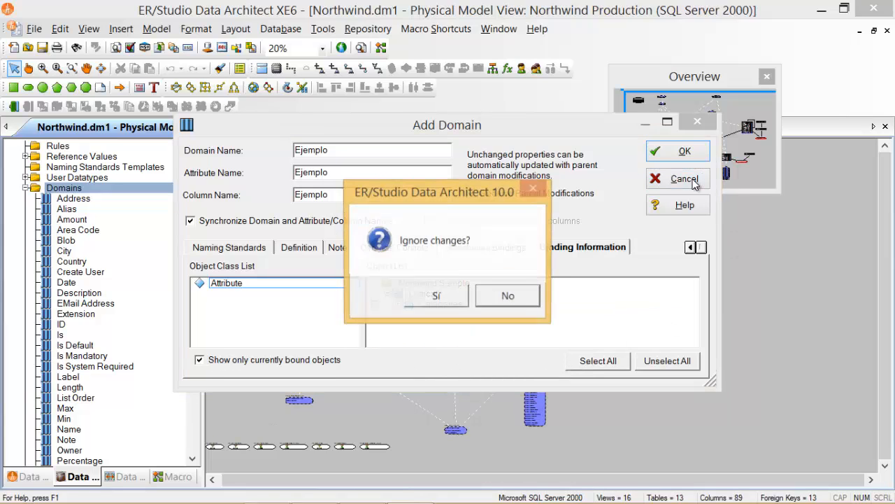
left_click(450, 296)
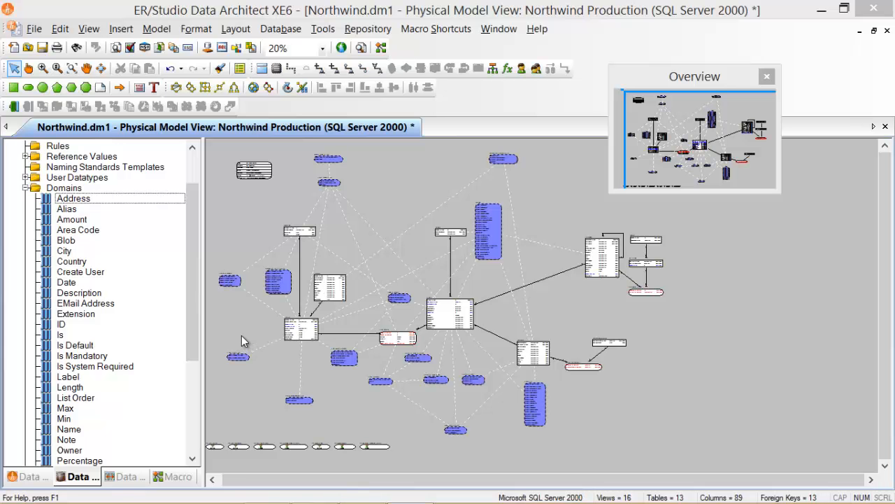
Open a domain definition based on Address and disallow its datatype, default, rule, definition and note overrides.
right_click(89, 202)
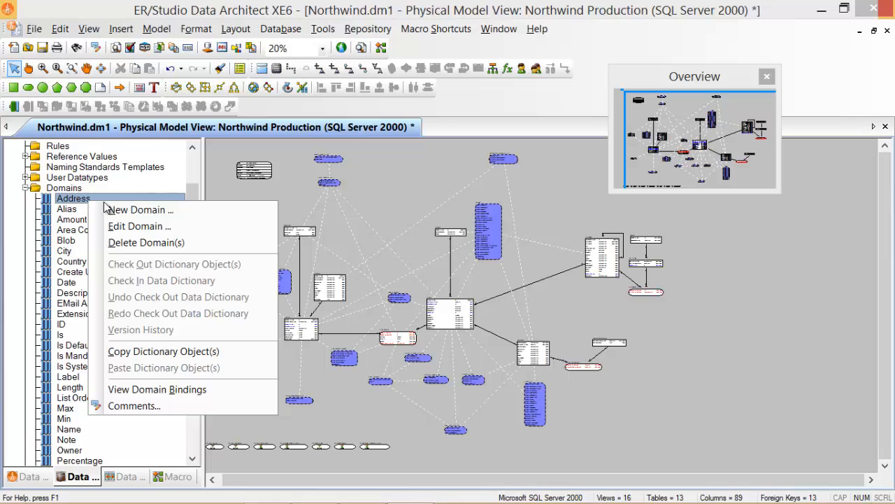
left_click(124, 225)
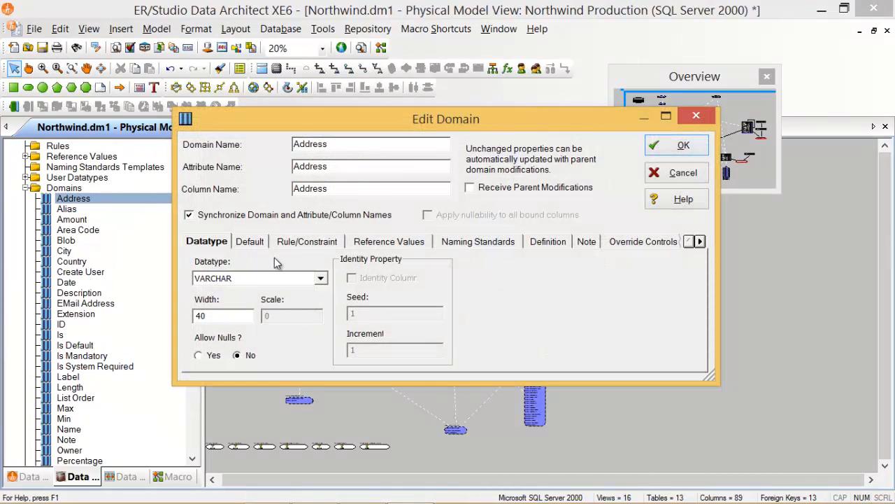
left_click(633, 242)
left_click(700, 242)
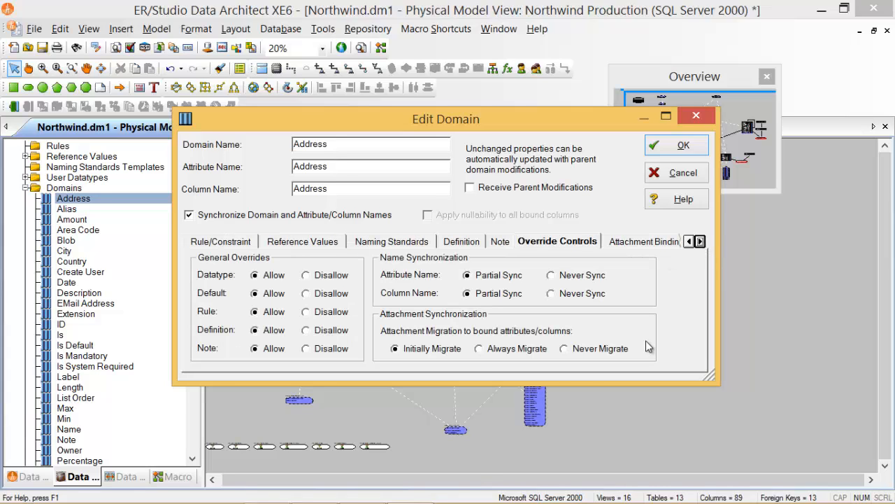
left_click(306, 275)
left_click(306, 293)
left_click(306, 312)
left_click(305, 330)
left_click(306, 348)
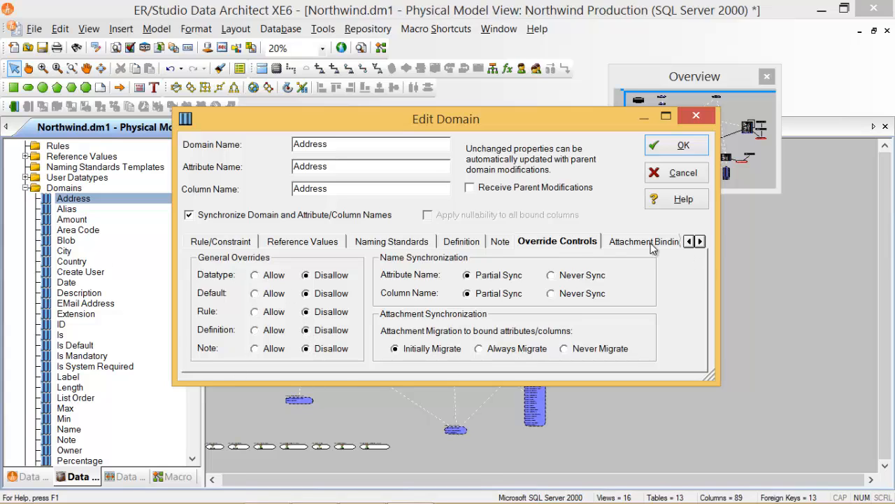
Enter "<p>nota.." as the domain's note and bind the additional text description attachment to it.
left_click(503, 245)
left_click(281, 286)
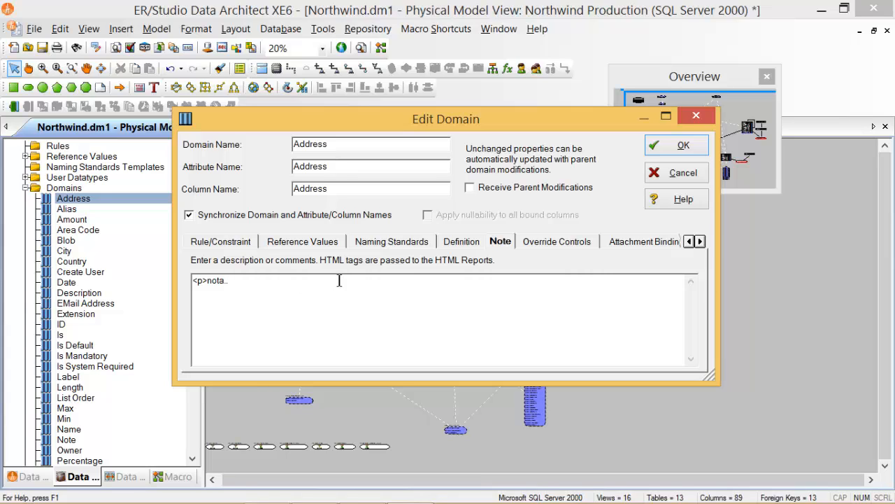
left_click(700, 241)
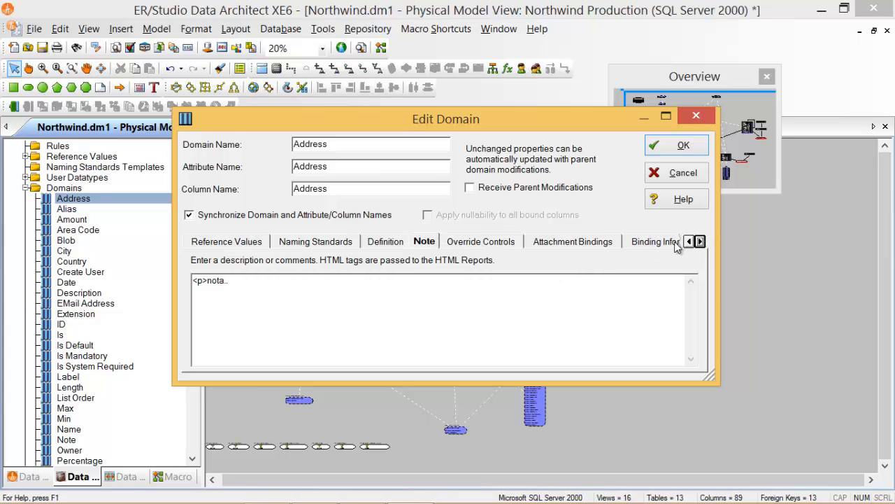
left_click(575, 241)
left_click(270, 292)
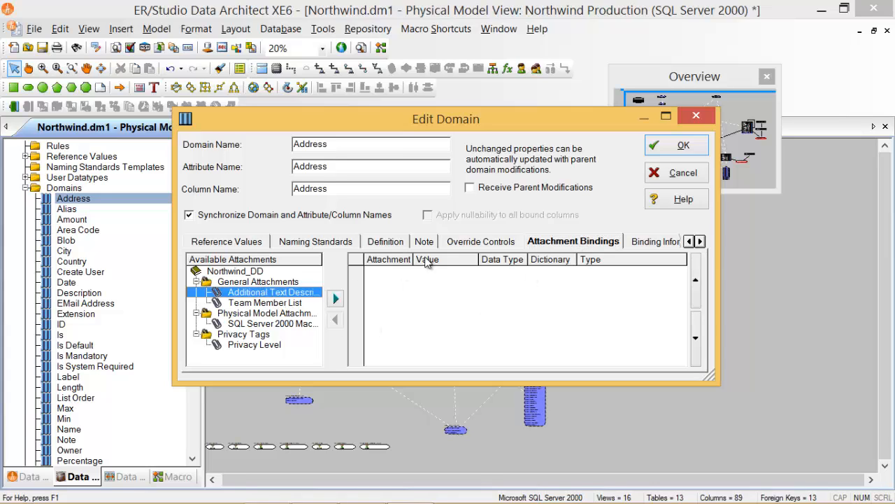
left_click(335, 298)
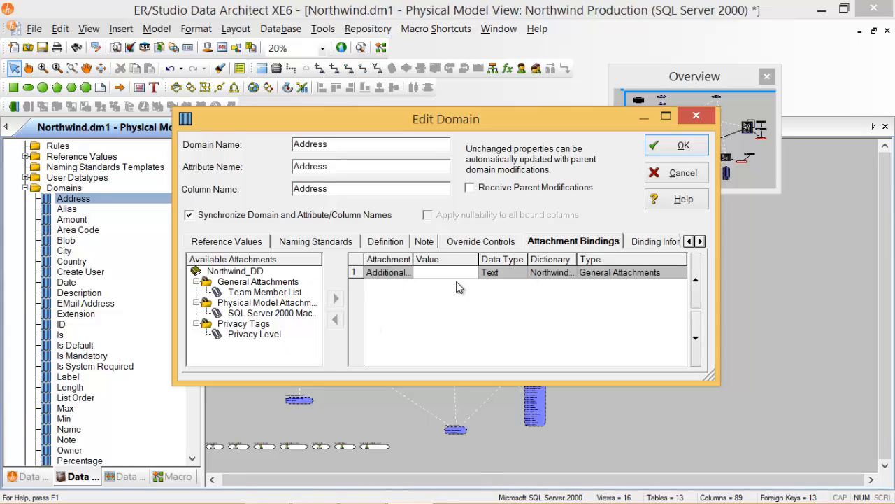
Bind the domain to the logical Customers entity and let it receive parent modifications.
left_click(653, 242)
left_click(222, 278)
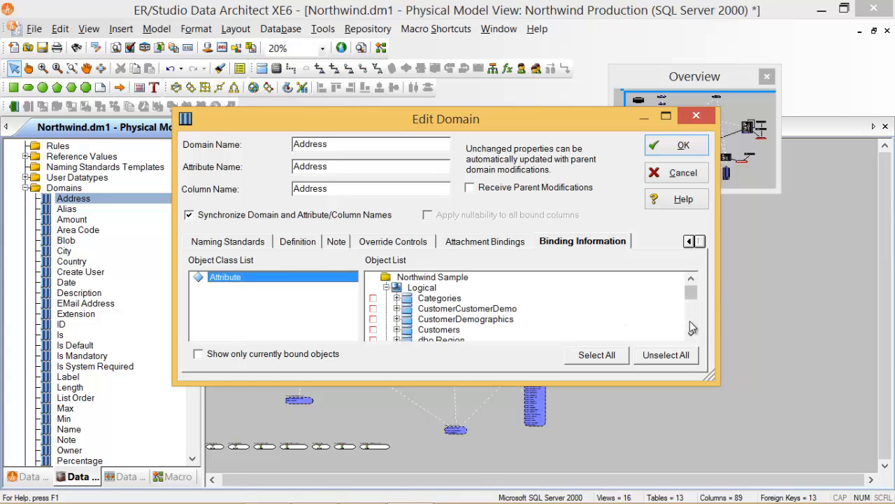
scroll(689, 318, "down", 2)
scroll(689, 307, "up", 2)
left_click(373, 330)
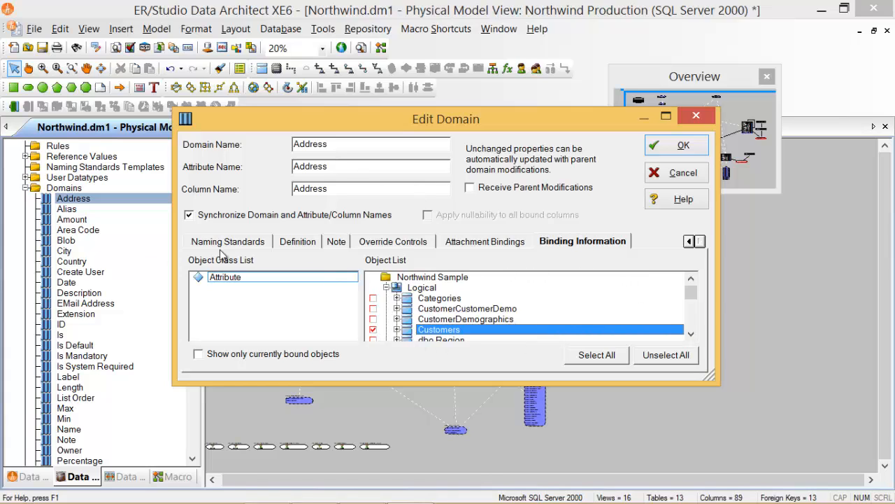
left_click(504, 189)
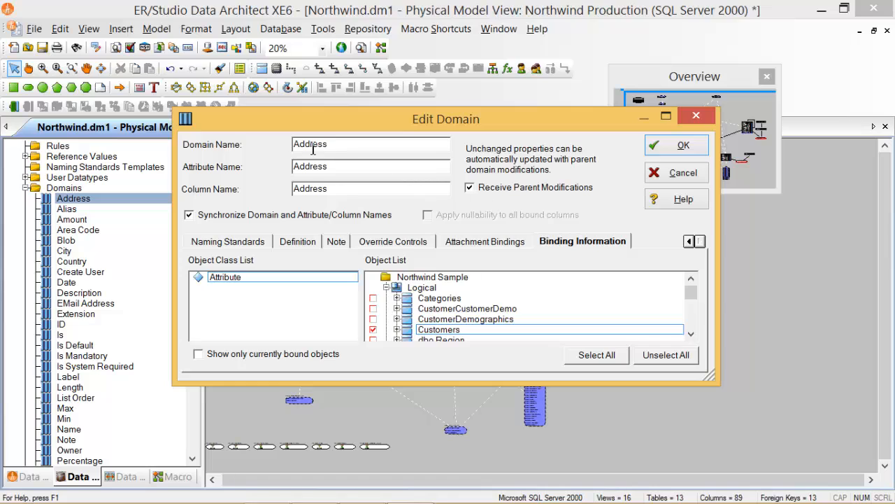
Try to save the domain under the name Address.
mouse_move(333, 146)
left_mouse_down()
mouse_move(288, 152)
mouse_move(327, 151)
left_mouse_up()
left_click(340, 150)
left_click(676, 146)
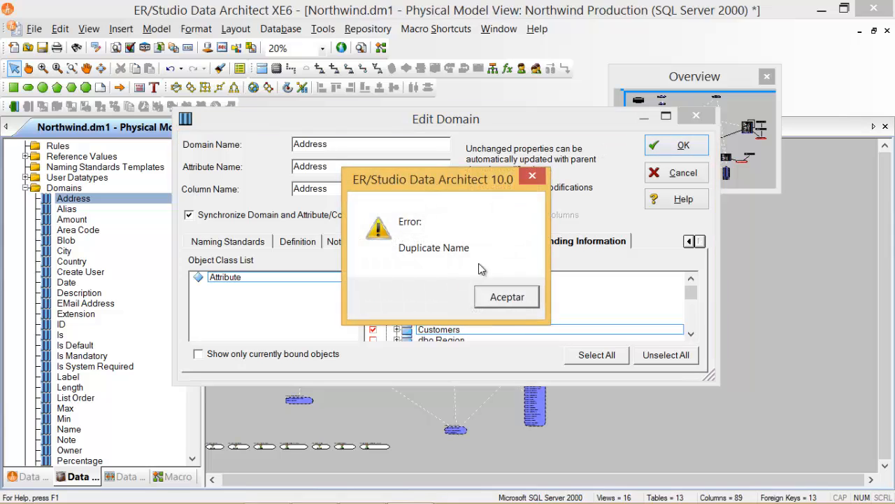
left_click(506, 296)
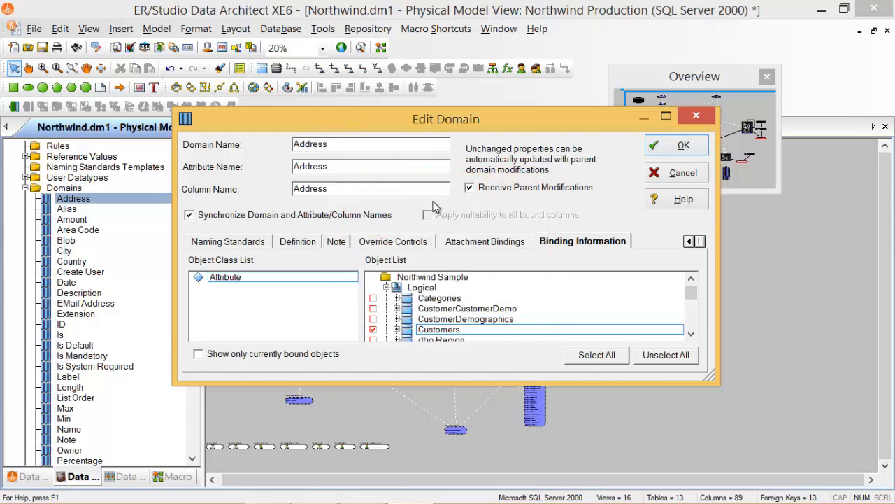
Name the domain, attribute and column Address2 and save the domain, accepting the removal of existing overrides.
type("2")
left_click(347, 166)
left_click_drag(301, 147, 344, 156)
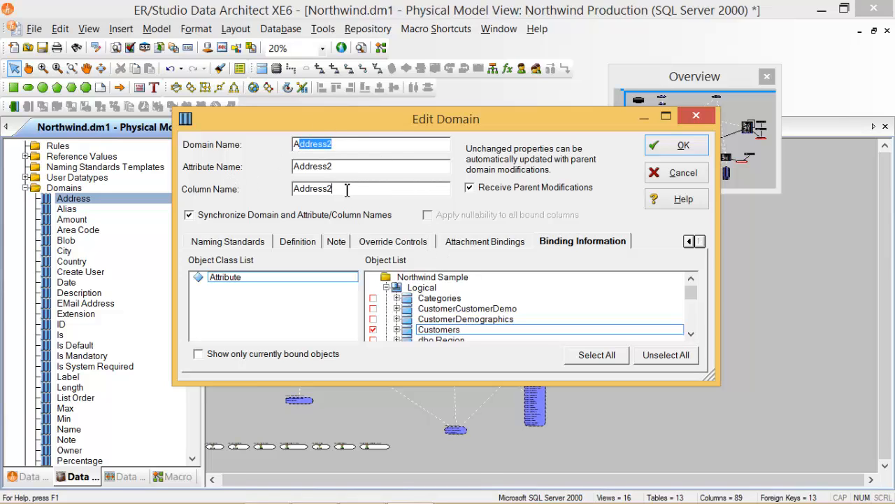
left_click(350, 166)
left_click(677, 146)
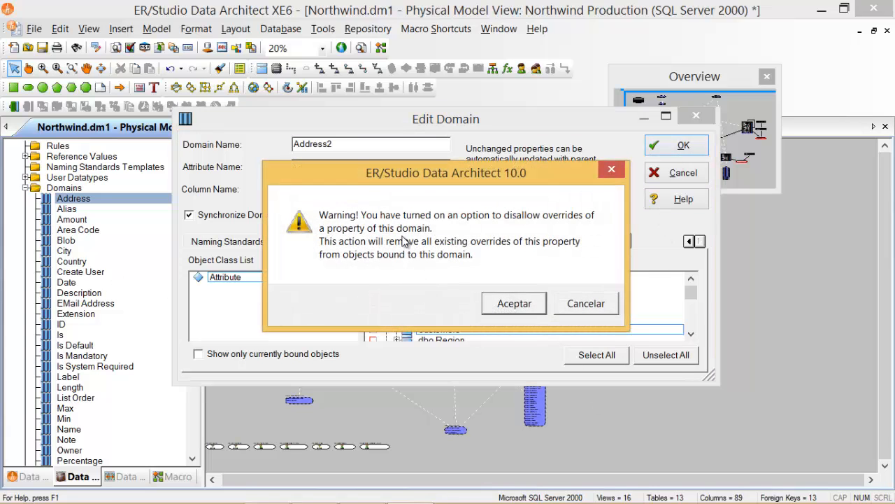
left_click(518, 308)
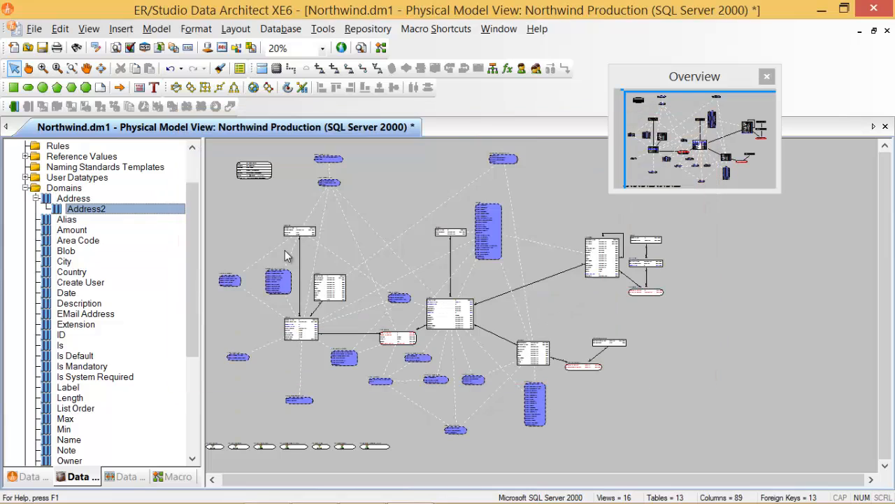
right_click(104, 213)
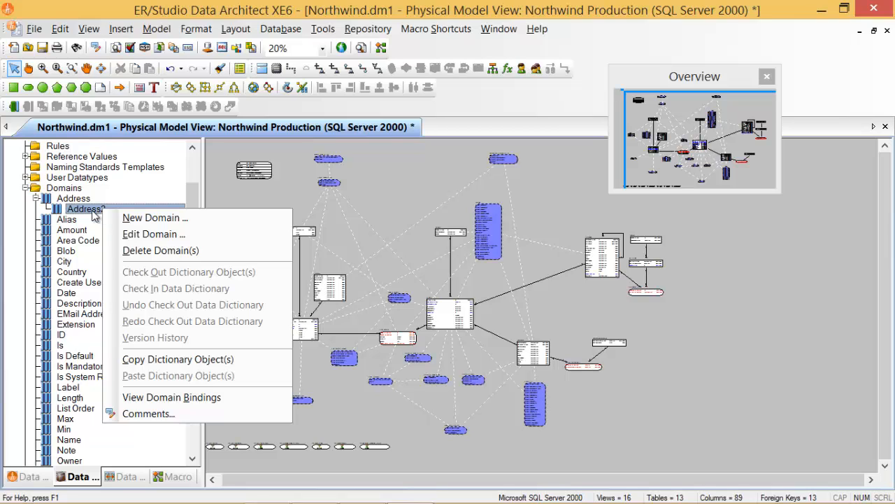
left_click(93, 210)
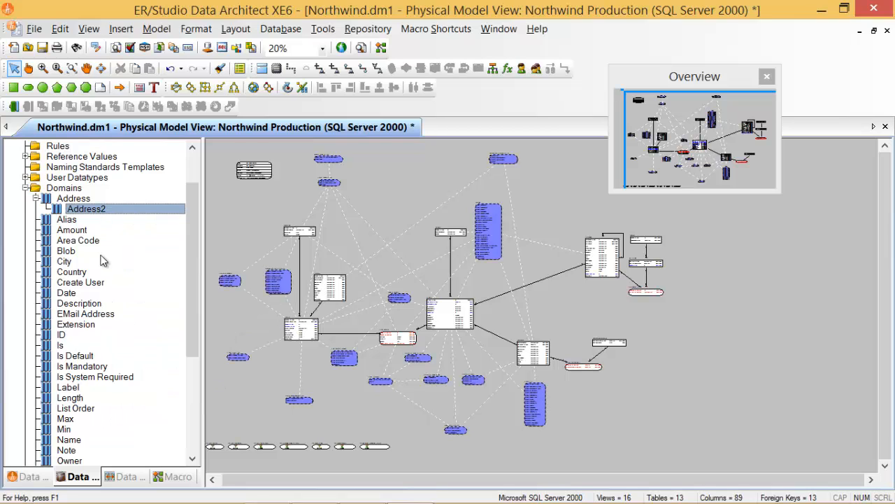
left_click(74, 191)
right_click(74, 191)
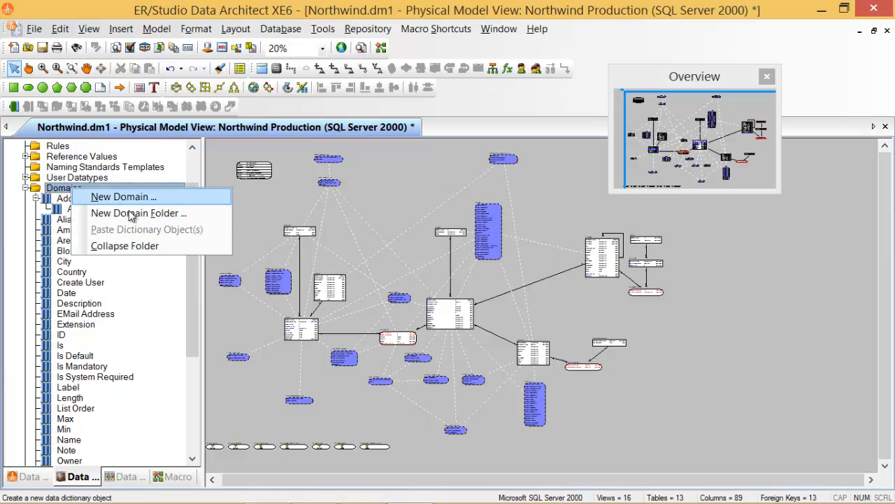
left_click(128, 196)
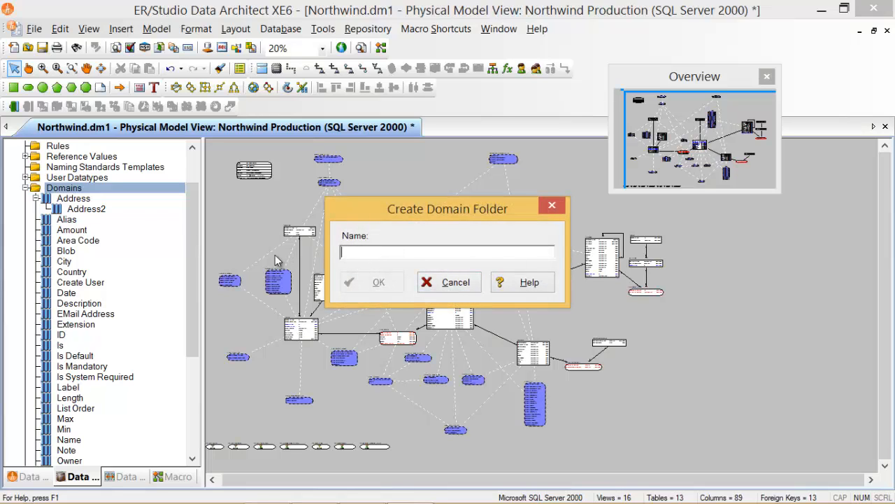
left_click(462, 284)
Create a domain folder named Datos Cliente under Domains.
right_click(95, 191)
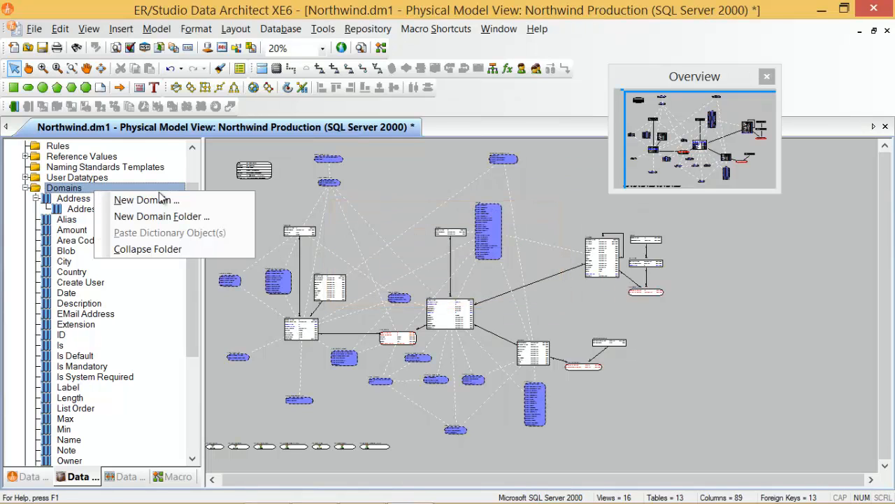
left_click(180, 217)
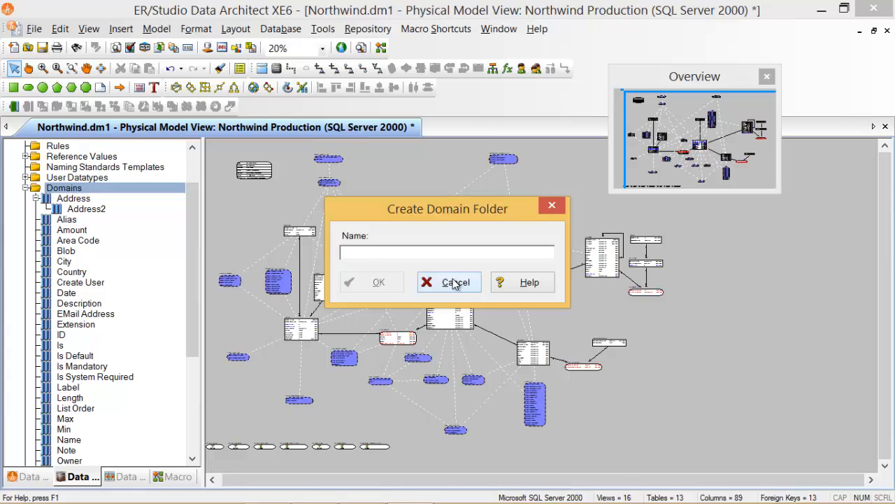
type("Datos Cliente")
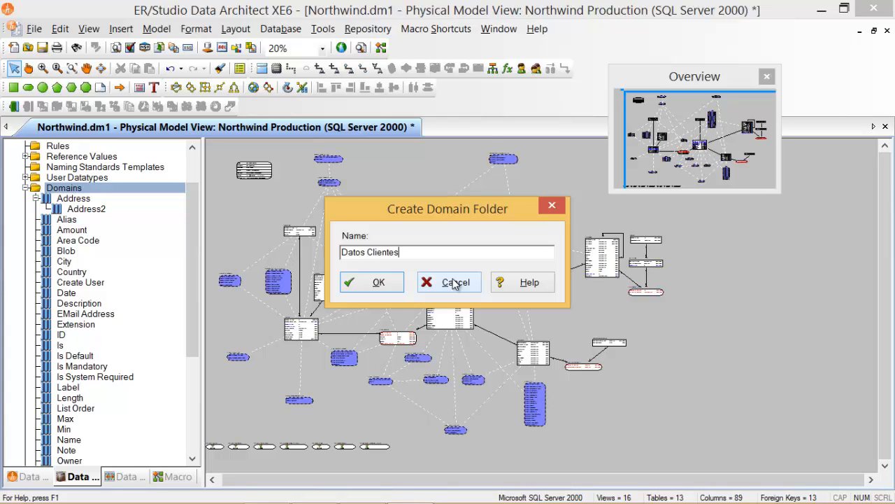
left_click(381, 282)
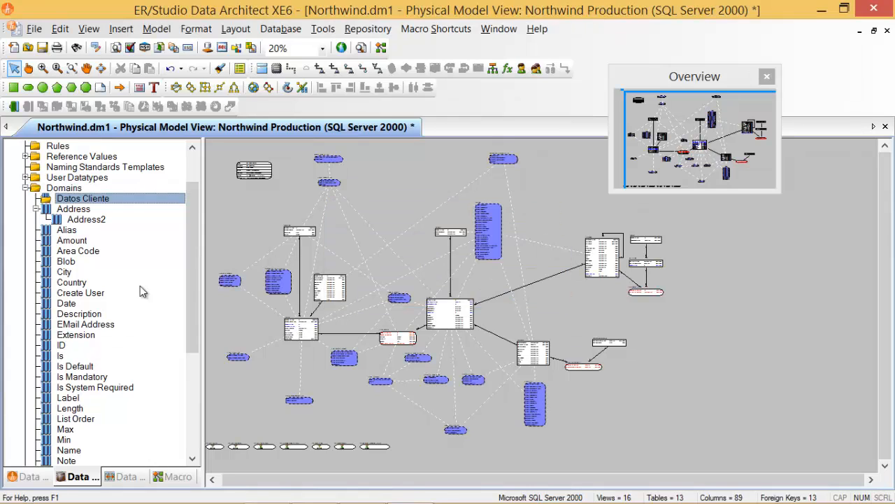
Move the City and Date domains into the Datos Cliente folder, accepting each move.
right_click(76, 199)
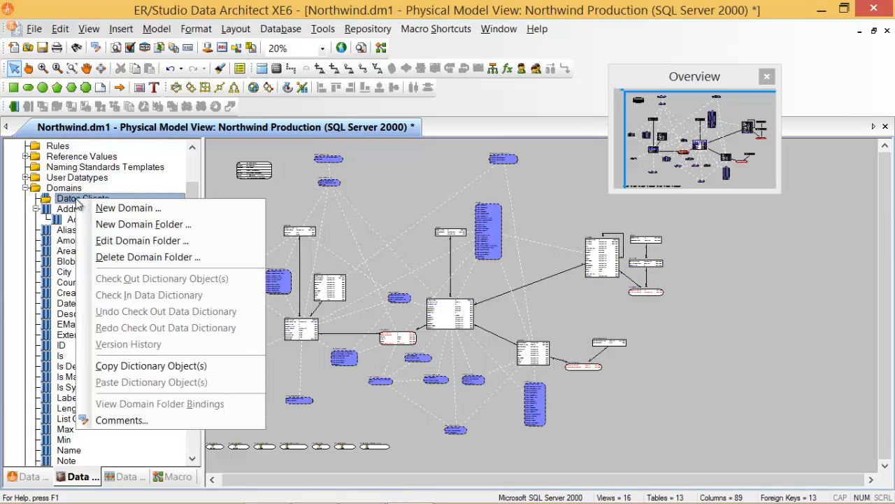
left_click(33, 272)
left_click_drag(64, 278, 108, 207)
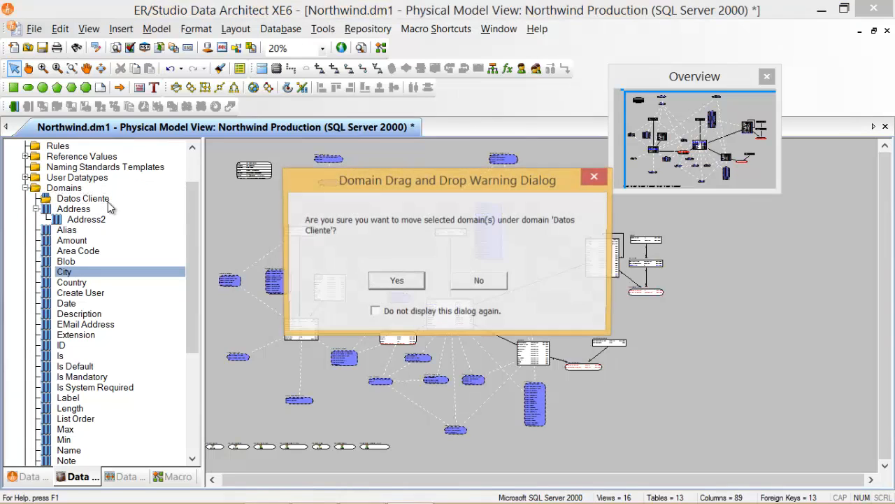
left_click(390, 285)
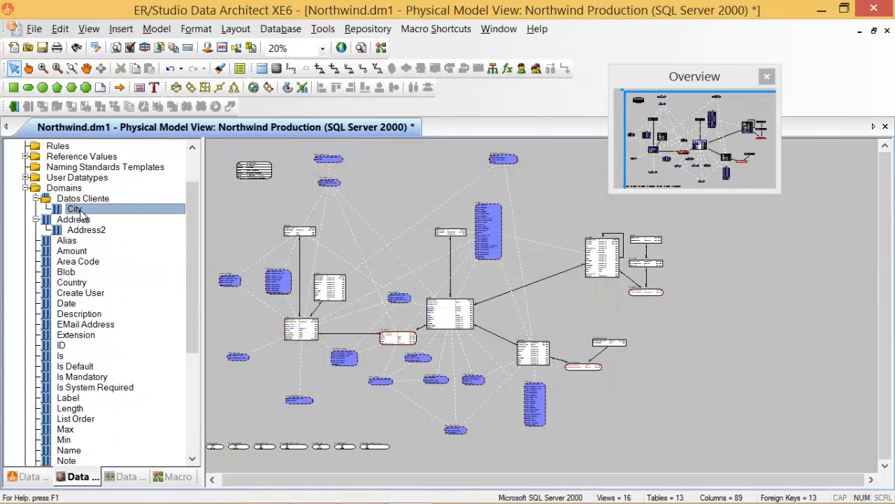
left_click_drag(72, 305, 112, 203)
left_click(396, 284)
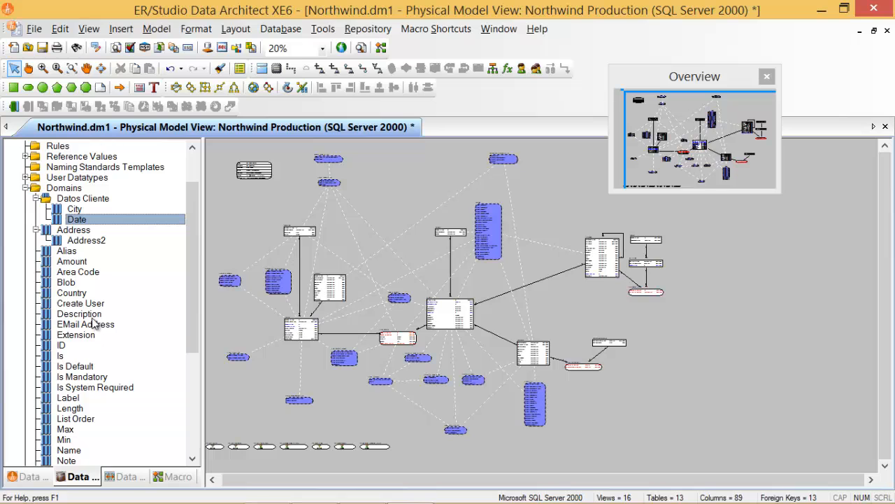
Nest the Country domain under City and move it back to the top level of Domains.
left_click(77, 293)
left_click_drag(112, 291, 78, 210)
left_click(378, 282)
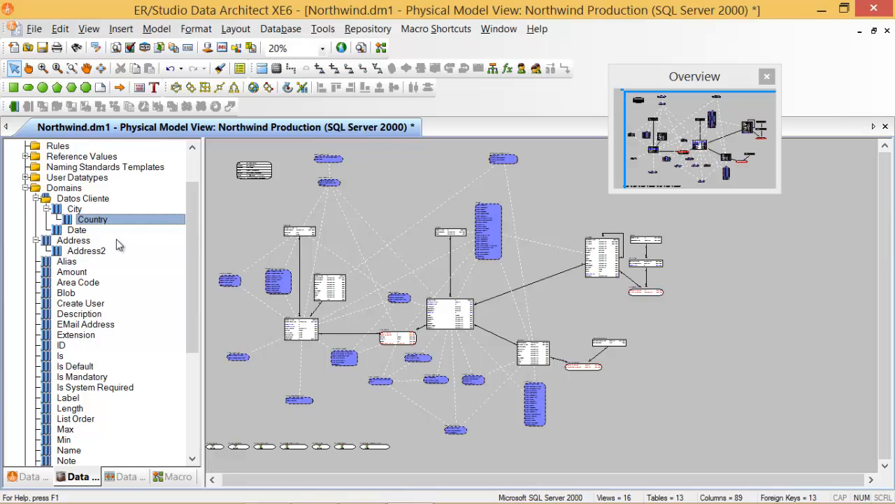
left_click_drag(114, 214, 108, 189)
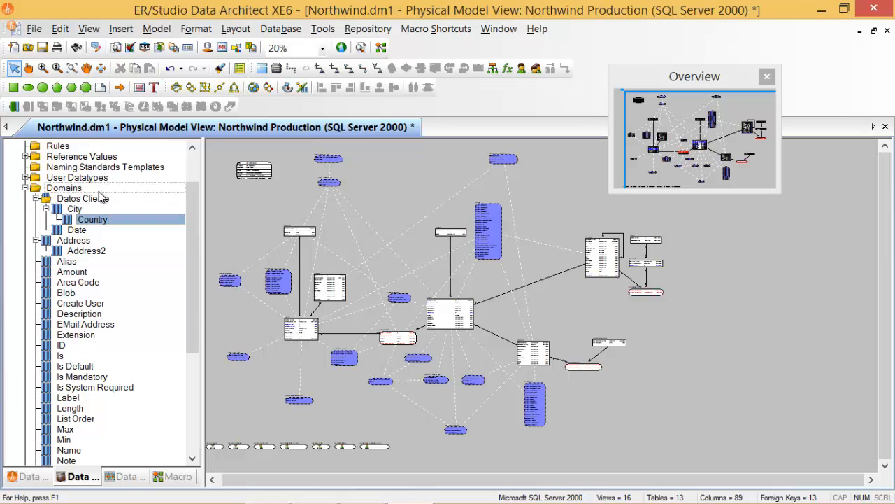
left_click(399, 283)
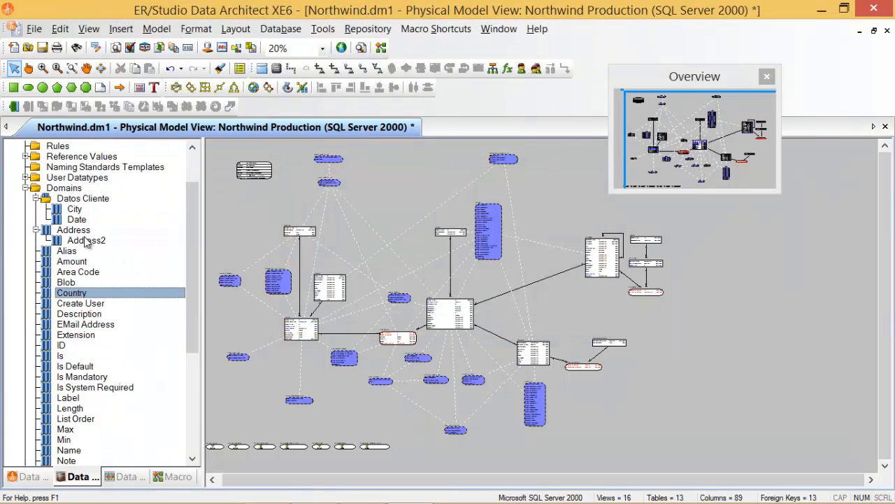
Delete the Address2 domain under Address, accepting the removal of its column bindings.
left_click(78, 241)
right_click(79, 242)
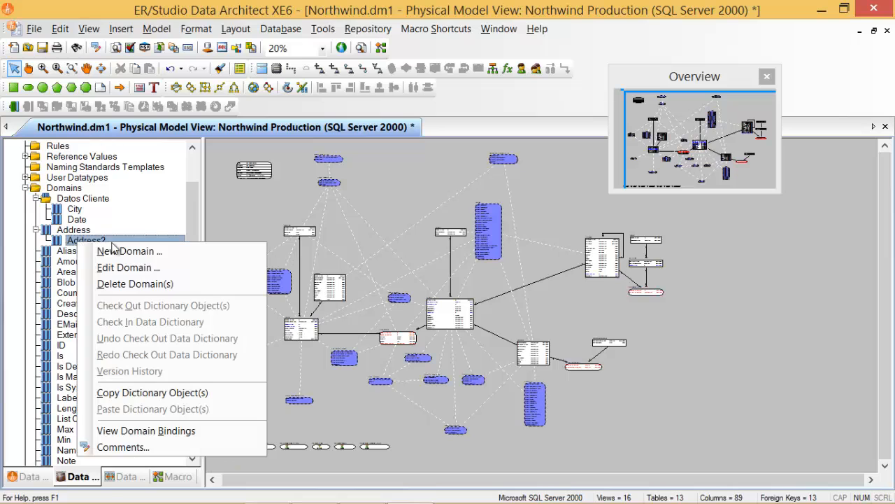
left_click(155, 284)
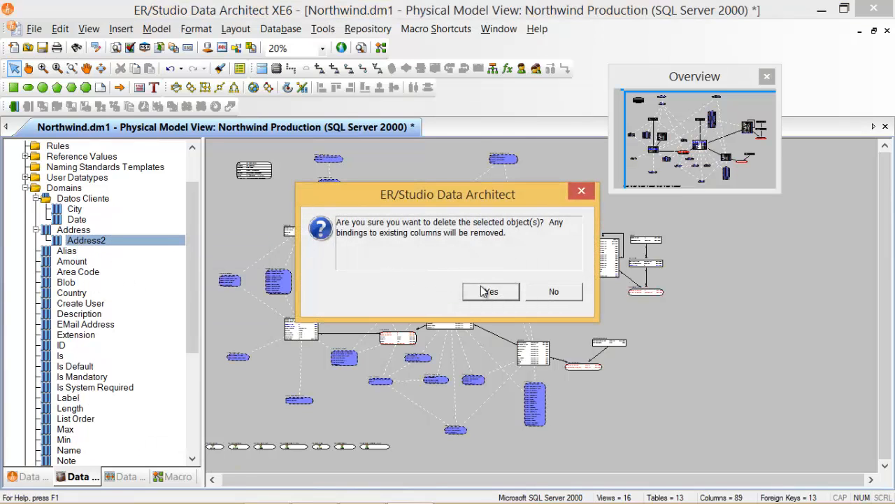
left_click(491, 291)
Move the Date and City domains out of Datos Cliente back to the top level of Domains.
left_click(87, 220)
left_click_drag(114, 212, 90, 188)
left_click(396, 281)
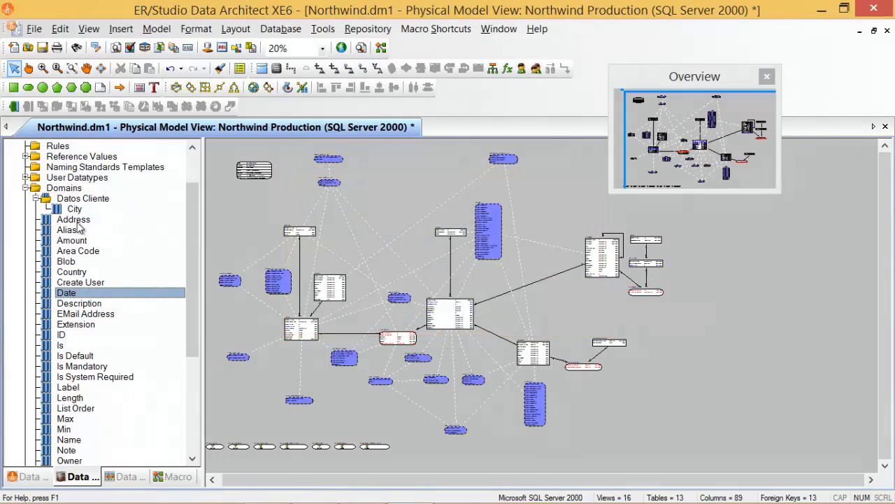
left_click(77, 209)
left_click_drag(91, 210, 82, 199)
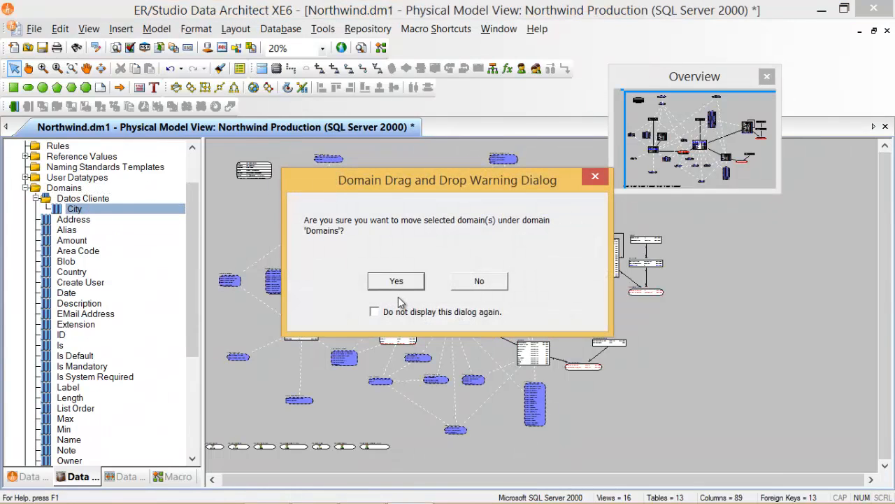
left_click(396, 281)
Delete the Datos Cliente domain folder.
right_click(78, 204)
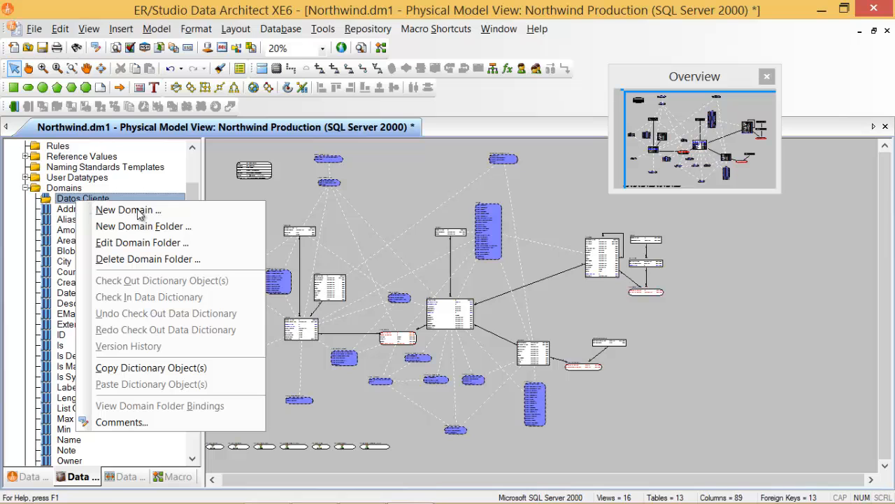
left_click(142, 259)
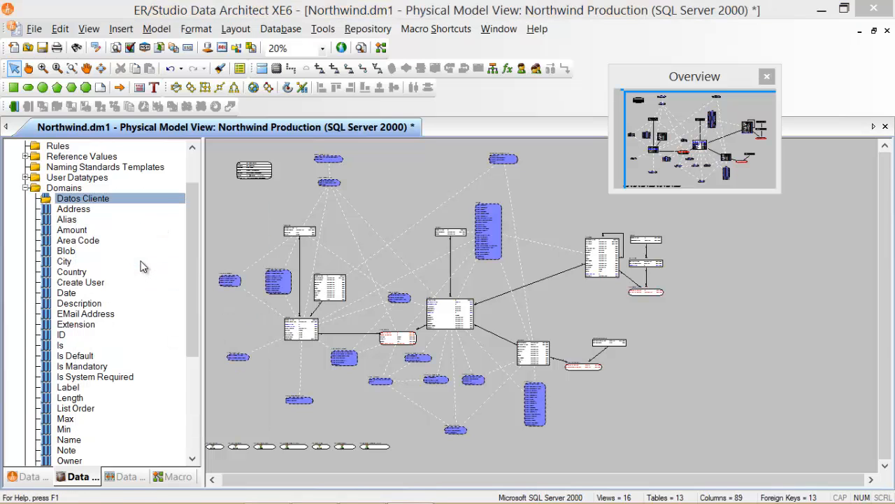
left_click(510, 292)
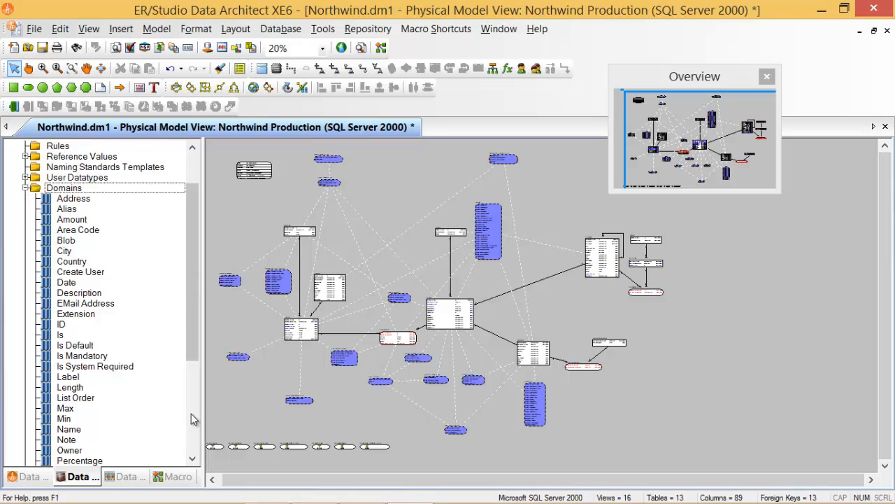
Collapse Domains and expand Reusable Procedural Logic down to the SYSUPDATE trigger among the Oracle reusable triggers.
scroll(191, 413, "down", 5)
scroll(186, 319, "up", 7)
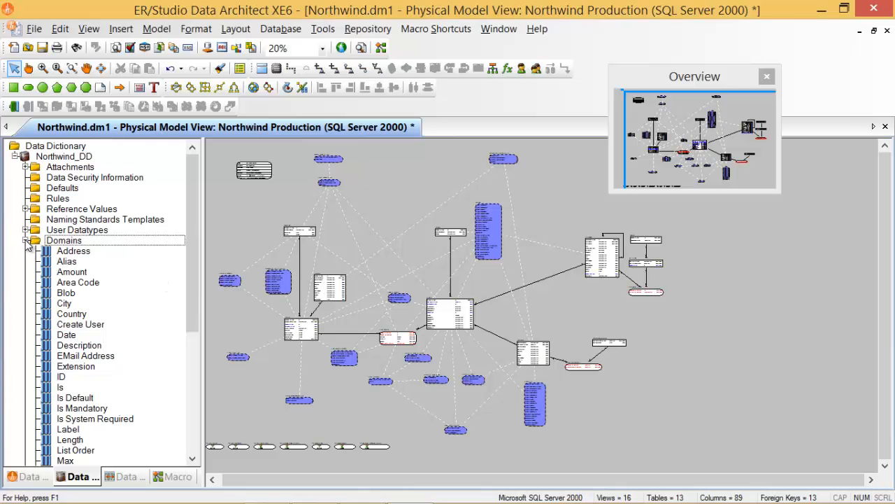
left_click(26, 240)
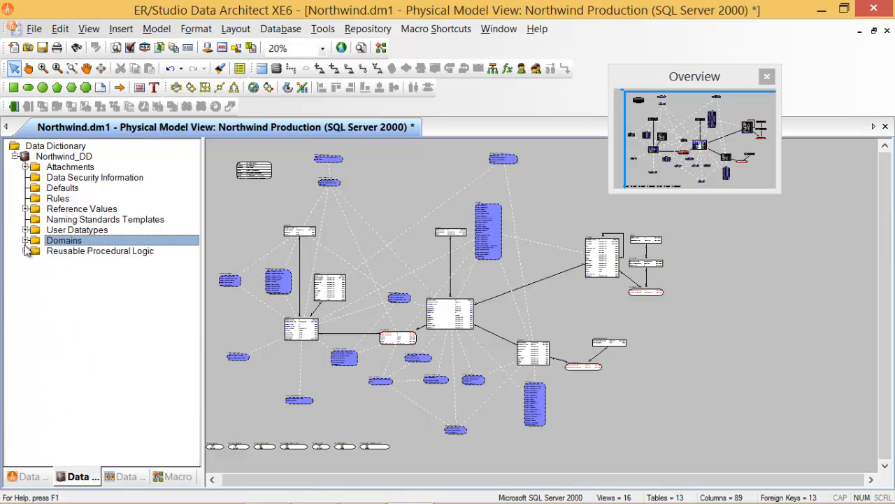
left_click(84, 250)
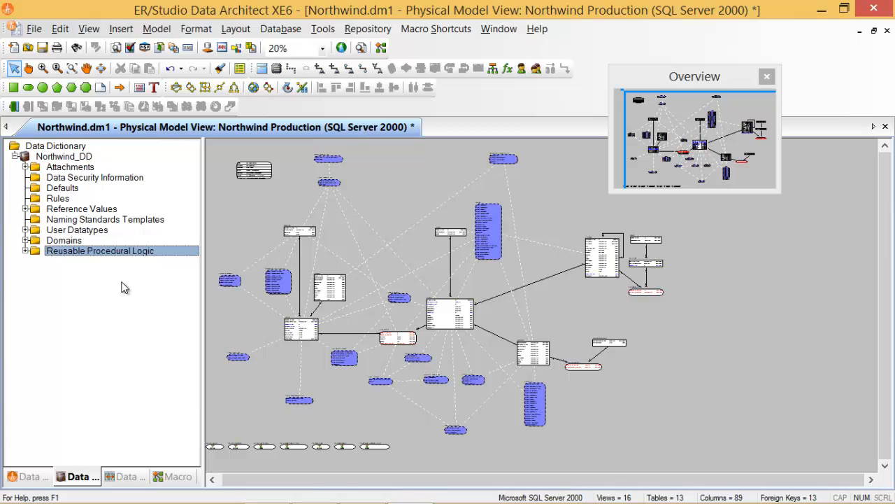
left_click(25, 252)
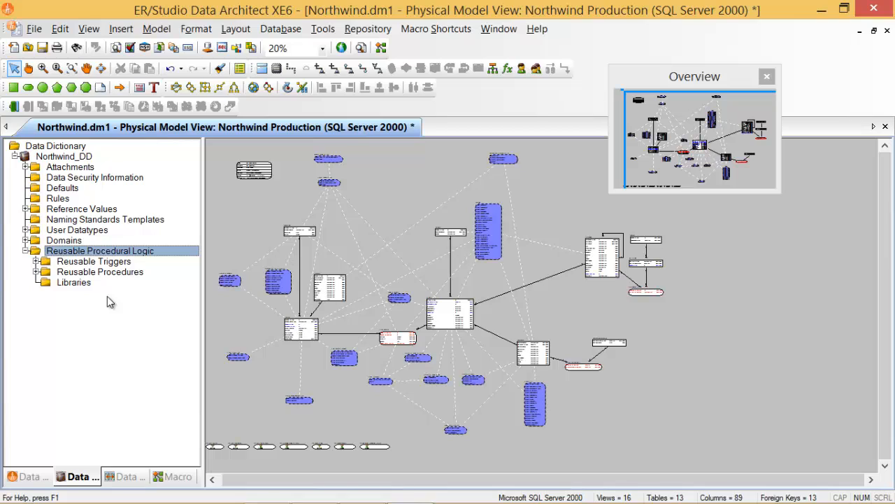
double_click(44, 263)
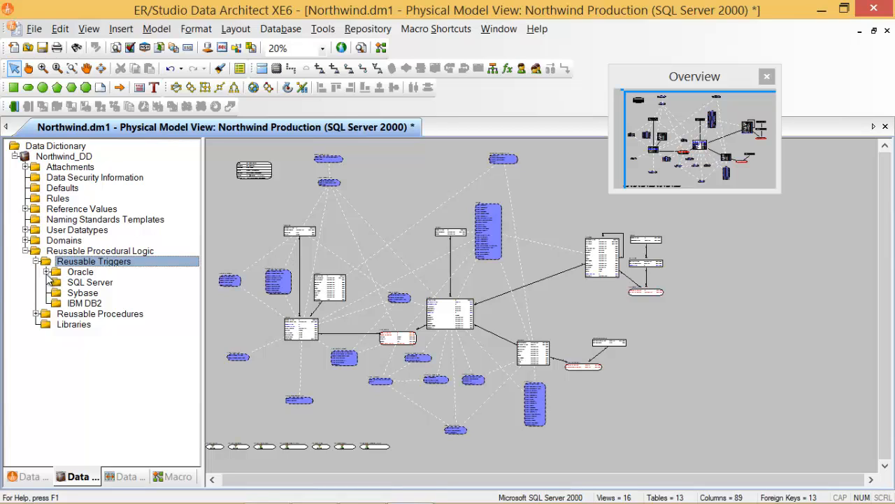
double_click(48, 274)
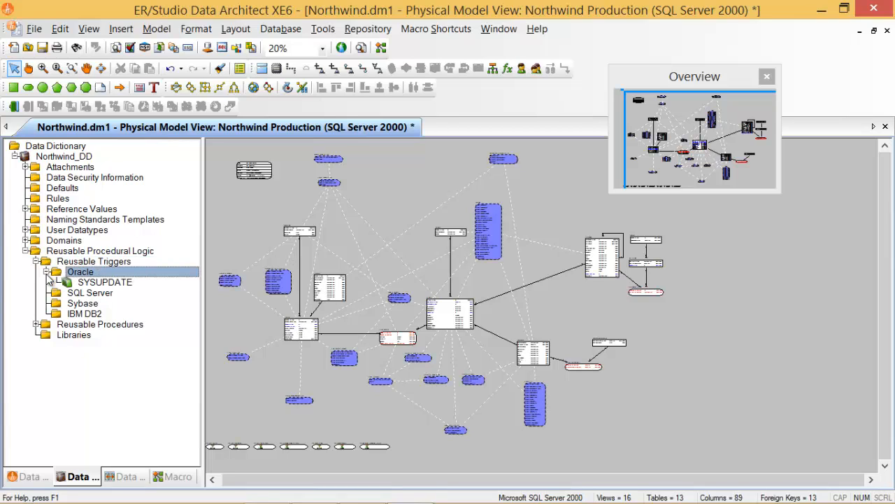
left_click(104, 284)
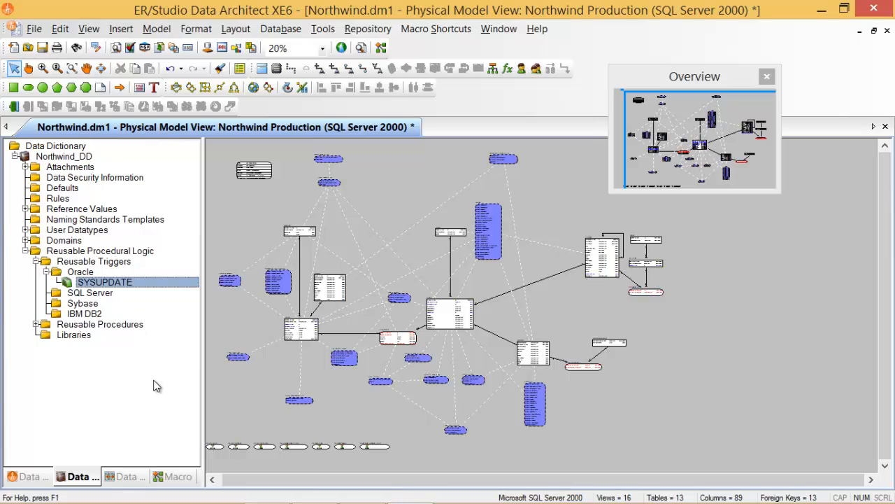
Open the SYSUPDATE trigger for editing without a table selected, and view the BASIC file import dialog without importing.
double_click(114, 283)
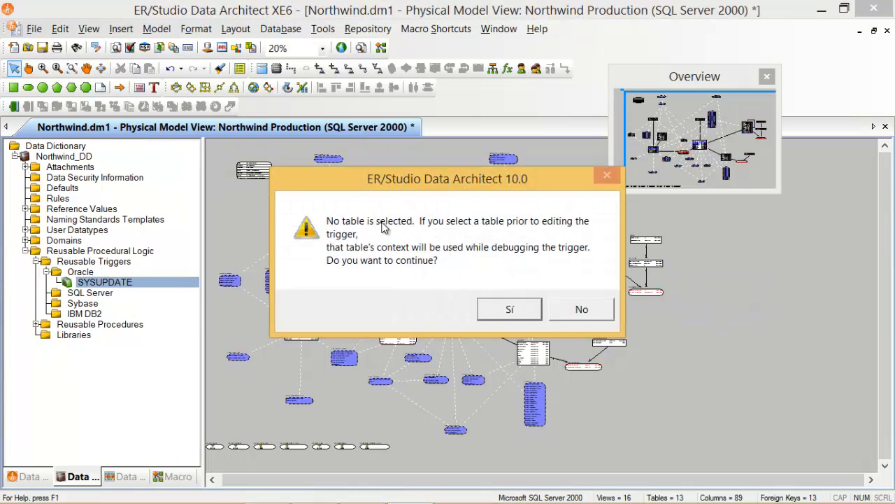
left_click(515, 309)
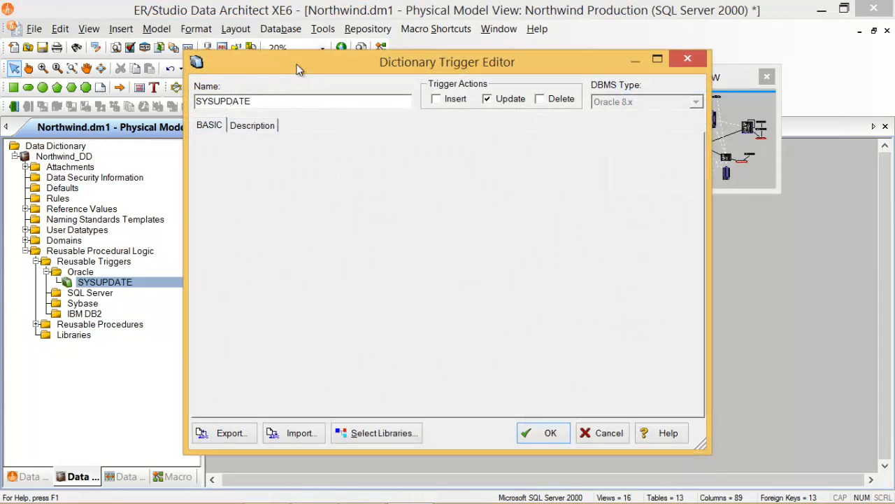
left_click_drag(297, 61, 359, 61)
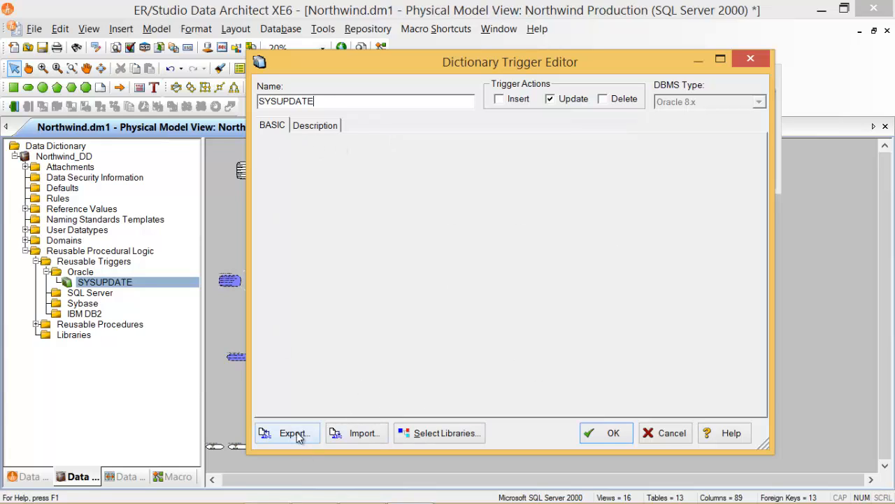
left_click(363, 435)
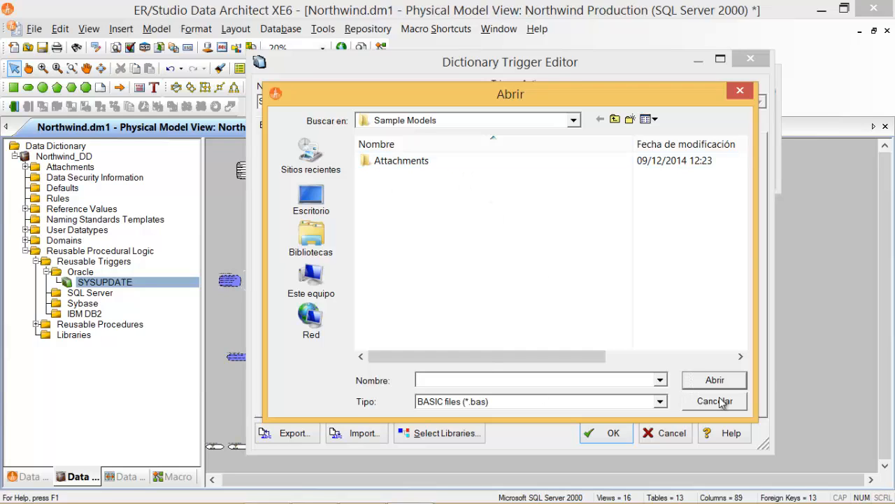
left_click(715, 401)
Examine the trigger's Description, BASIC code area and name, and view its library selection without choosing any library.
left_click(319, 125)
left_click(276, 124)
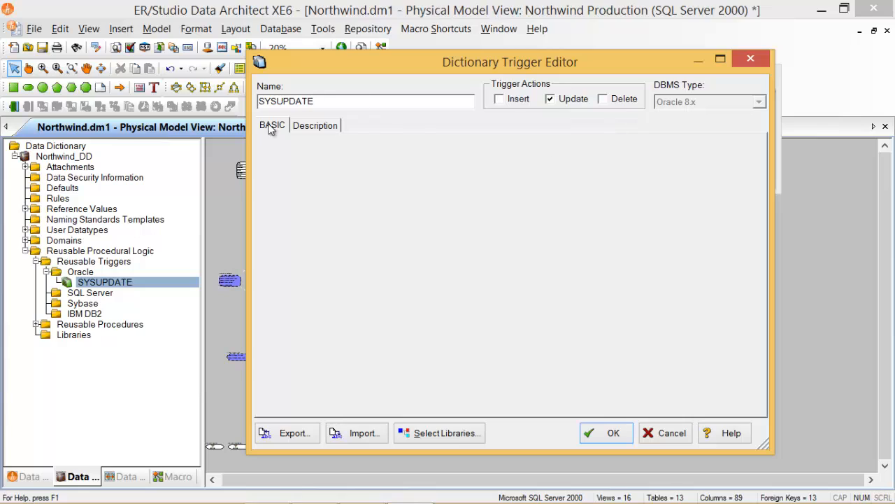
left_click_drag(338, 100, 244, 104)
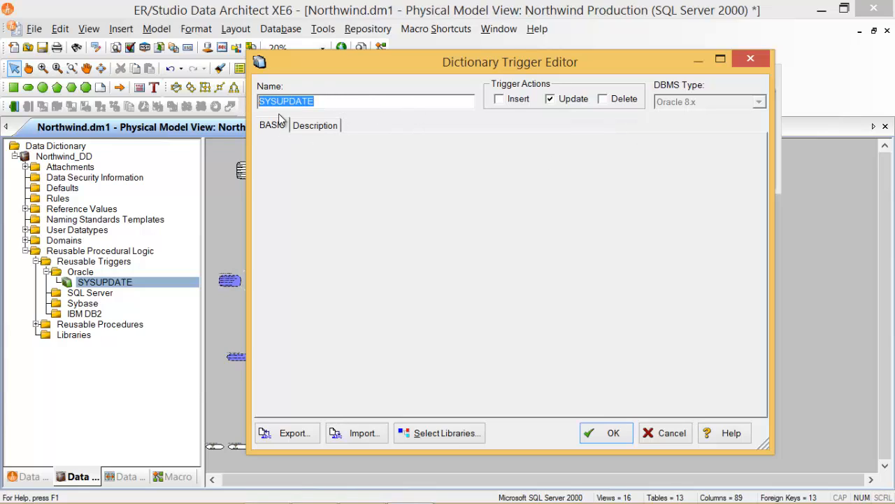
left_click(312, 105)
left_click_drag(319, 101, 270, 102)
left_click(473, 433)
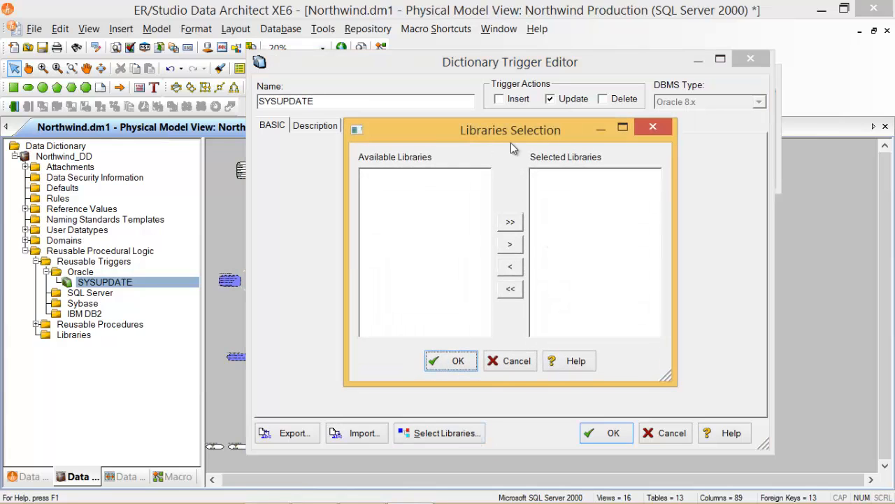
left_click(514, 361)
Check the trigger's Description once more and close the trigger editor, ignoring changes.
left_click(305, 126)
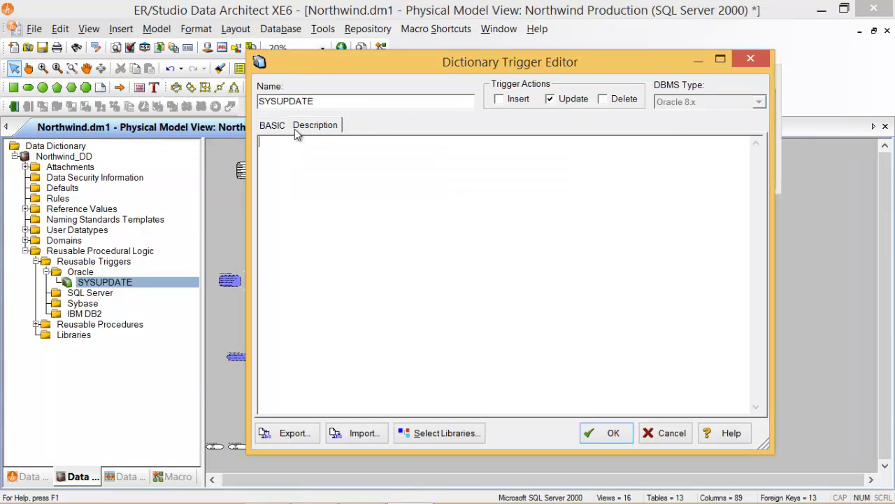
left_click(272, 126)
left_click(673, 435)
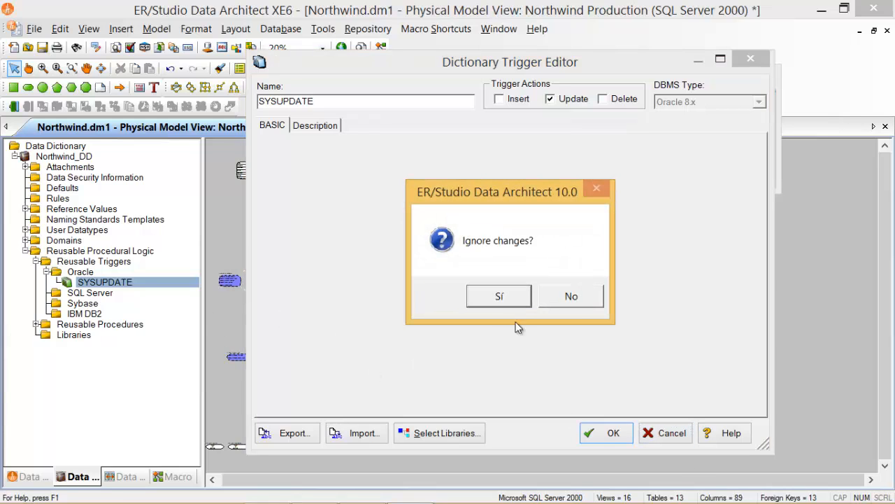
left_click(499, 295)
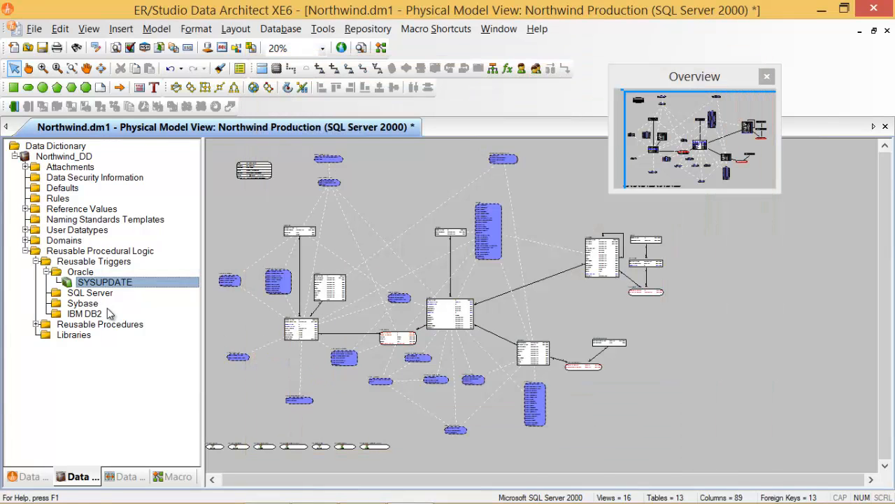
Collapse the Oracle and Reusable Triggers folders and select Libraries under Reusable Procedural Logic.
left_click(47, 272)
left_click(36, 261)
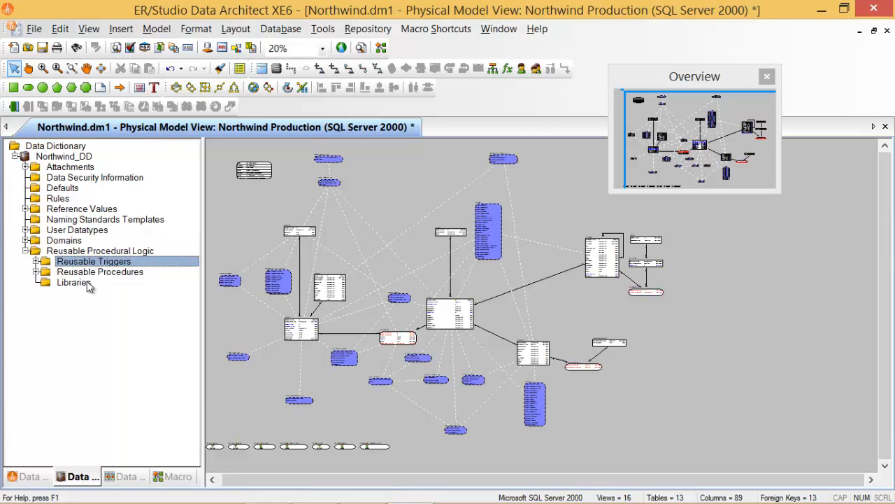
left_click(84, 287)
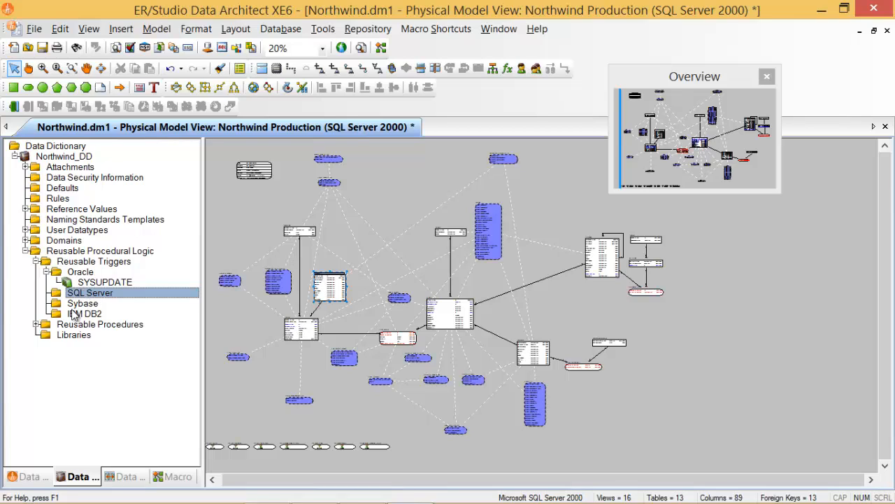
Select the Oracle trigger folder, collapse it, and close up Reusable Triggers again.
left_click(49, 275)
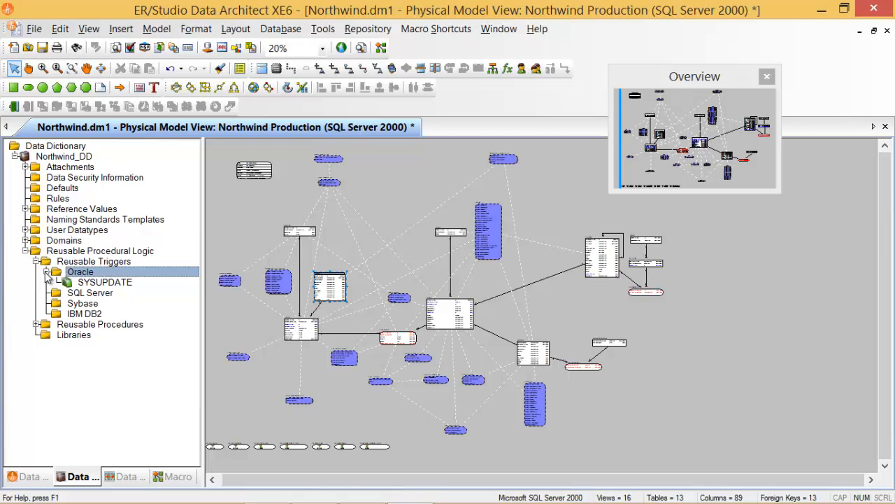
left_click(46, 271)
left_click(35, 262)
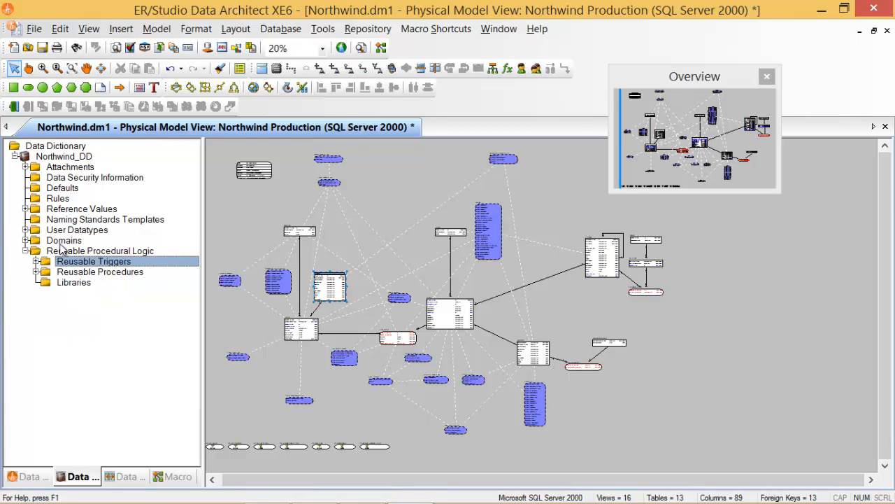
Start a new library under Reusable Procedural Logic and view its Description and BASIC code areas.
left_click(133, 272)
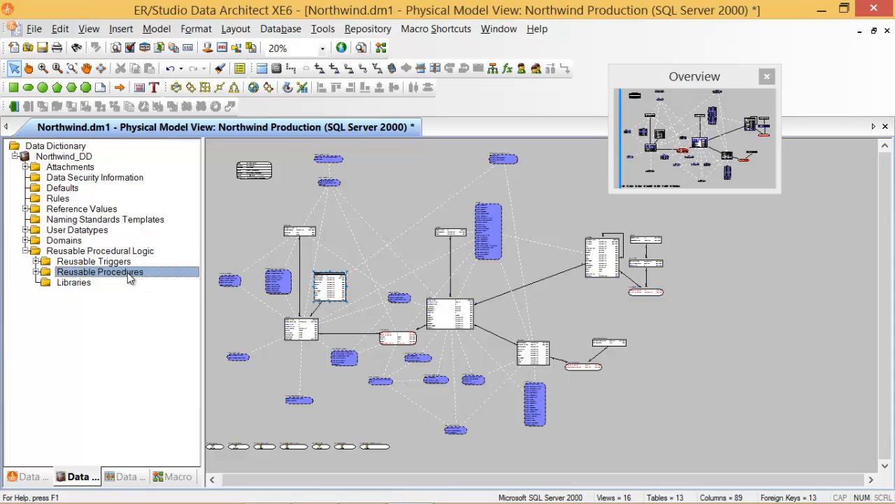
left_click(86, 284)
right_click(86, 287)
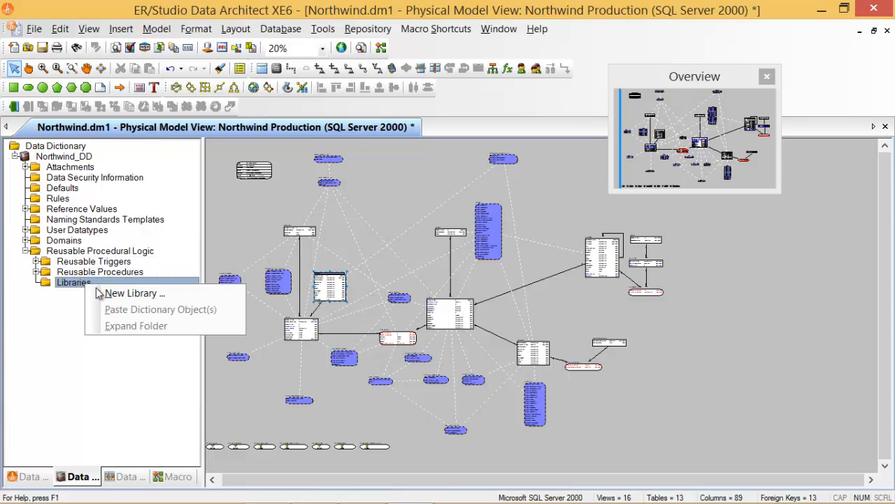
left_click(114, 295)
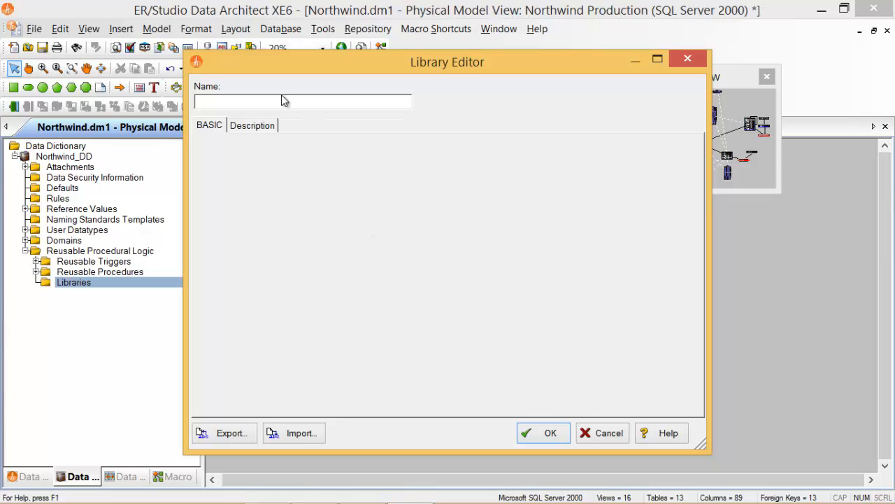
left_click(243, 126)
left_click(218, 126)
Try to save the new library under the name sdf, and cancel the library editor.
left_click(256, 104)
type("sdf")
left_click(555, 440)
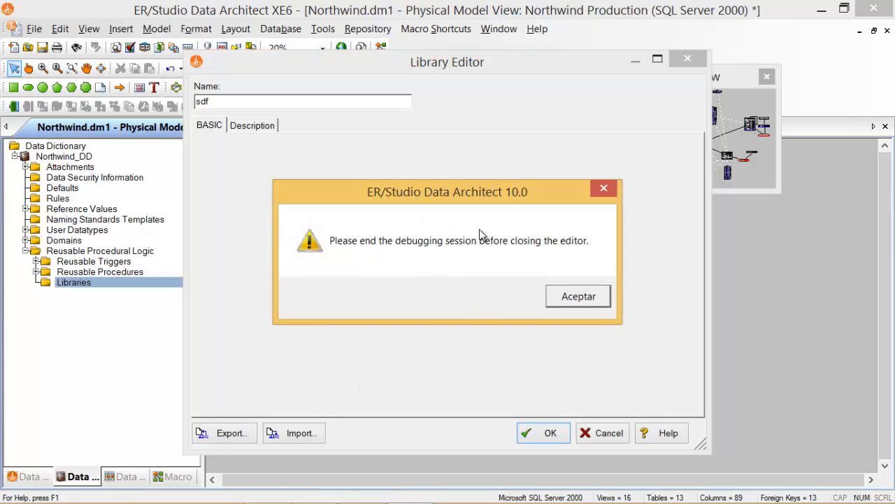
left_click(572, 302)
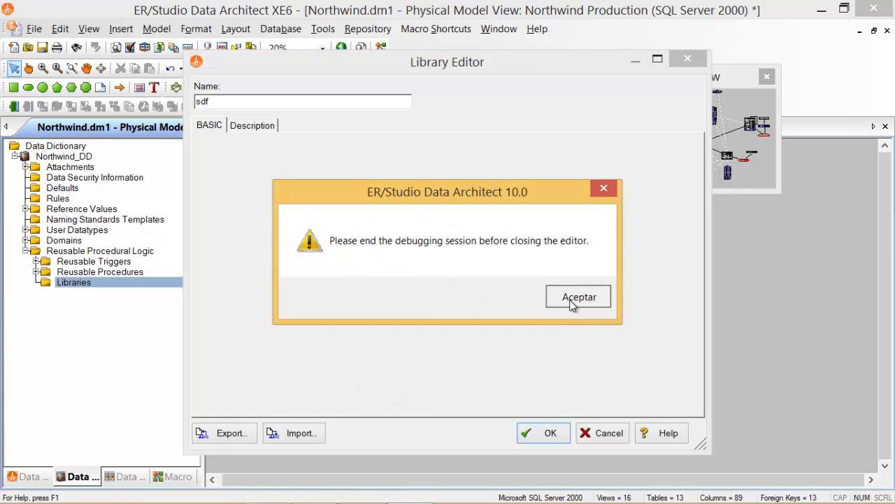
left_click(608, 433)
left_click(440, 298)
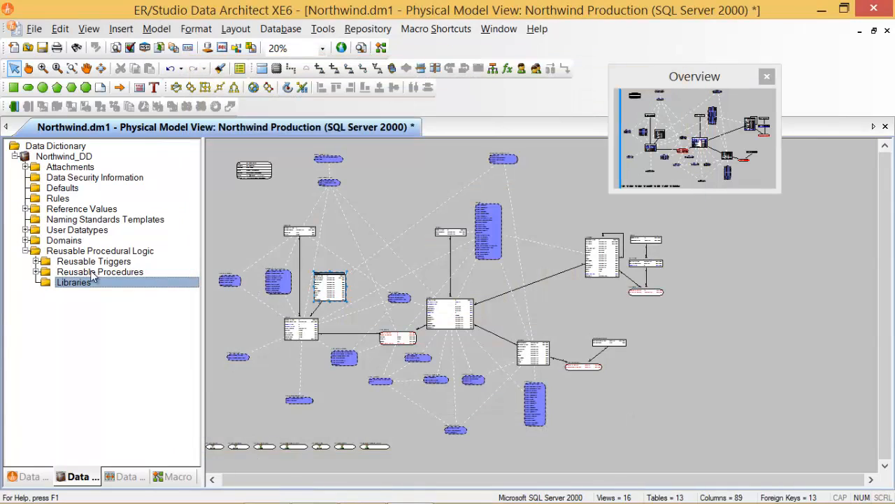
Review the database platform folders under Reusable Triggers, and collapse the Reusable Procedural Logic branch.
left_click(78, 263)
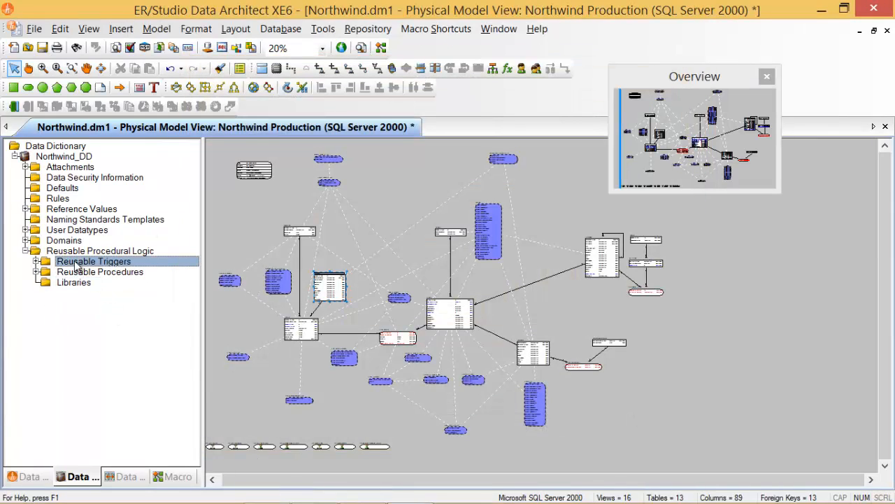
left_click(37, 261)
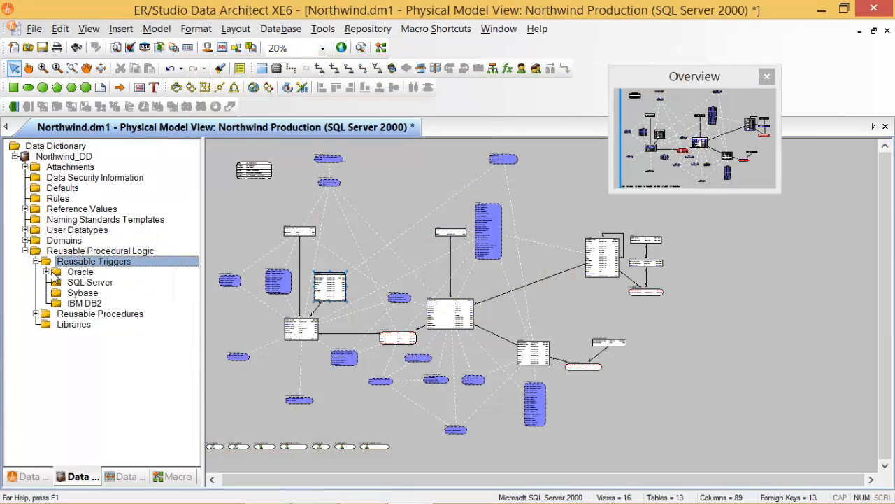
left_click(53, 273)
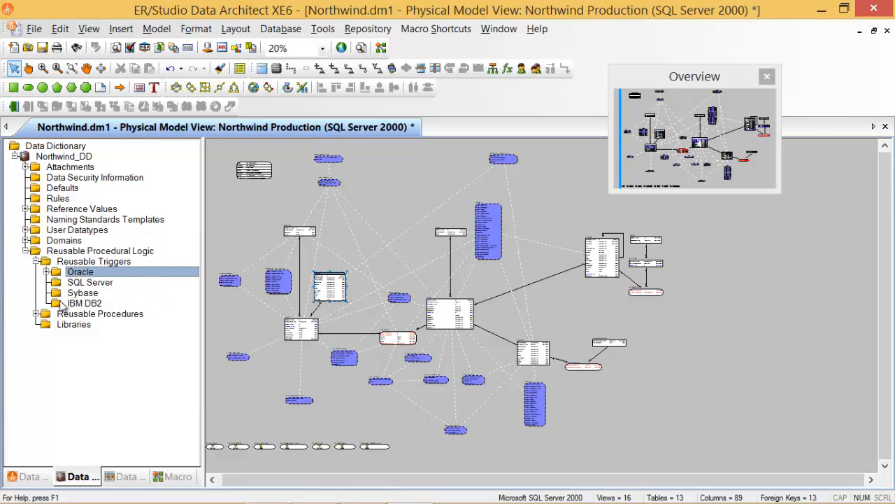
left_click(47, 271)
left_click(36, 261)
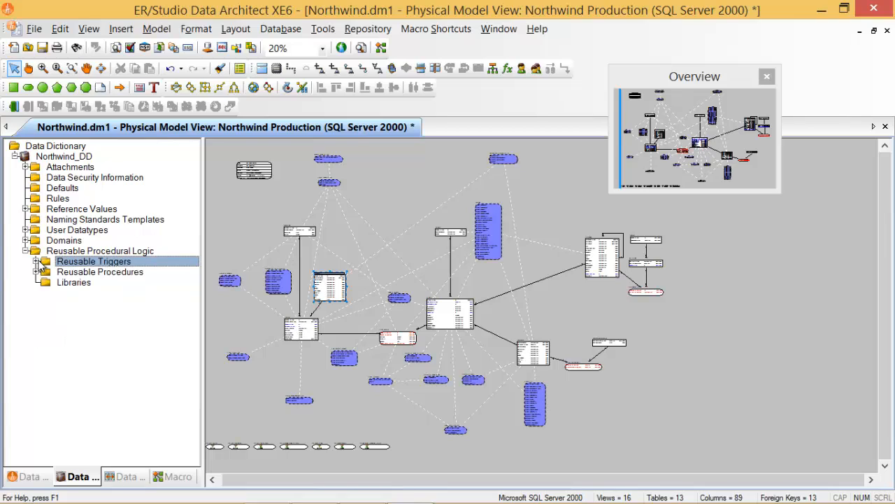
left_click(26, 251)
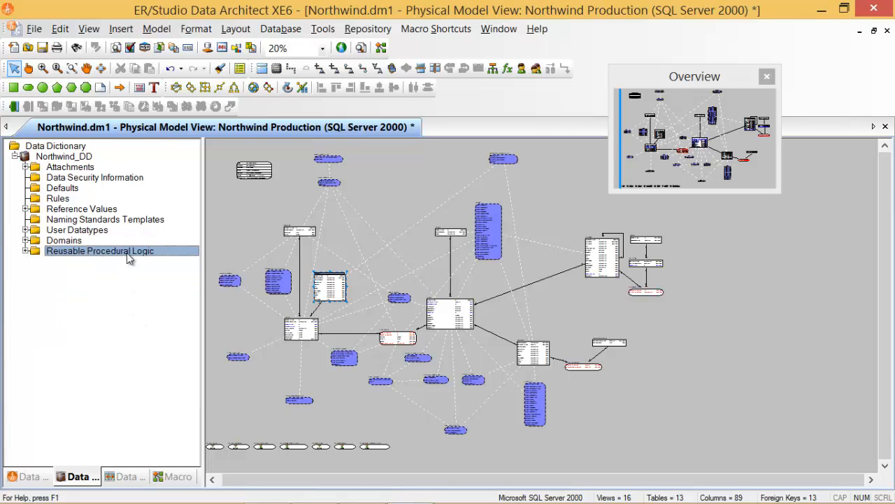
View the commands available for the Northwind_DD dictionary without choosing any.
left_click(77, 158)
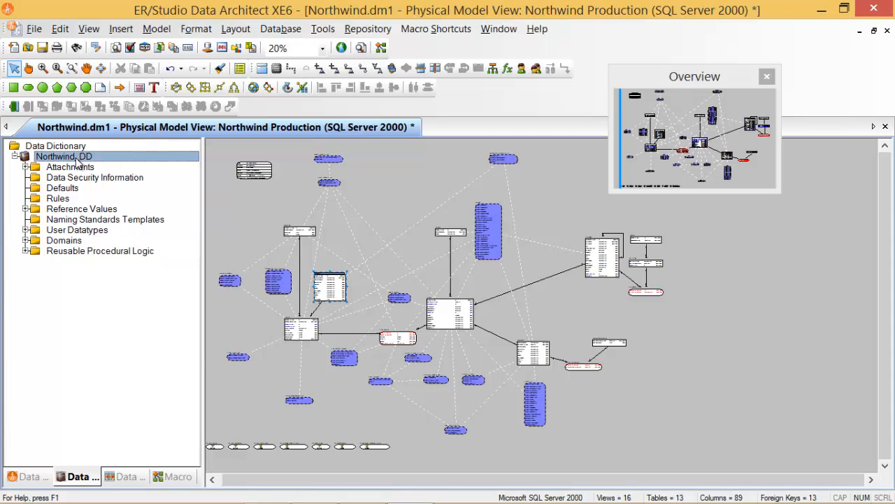
right_click(76, 160)
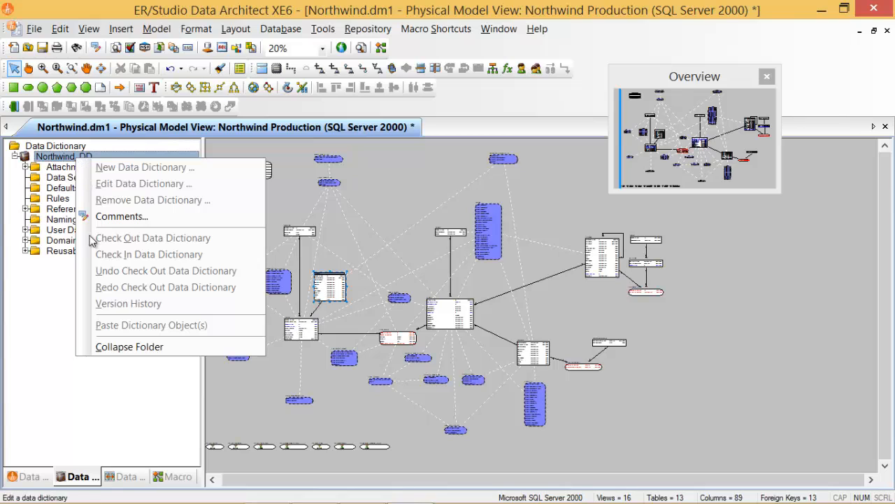
left_click(52, 321)
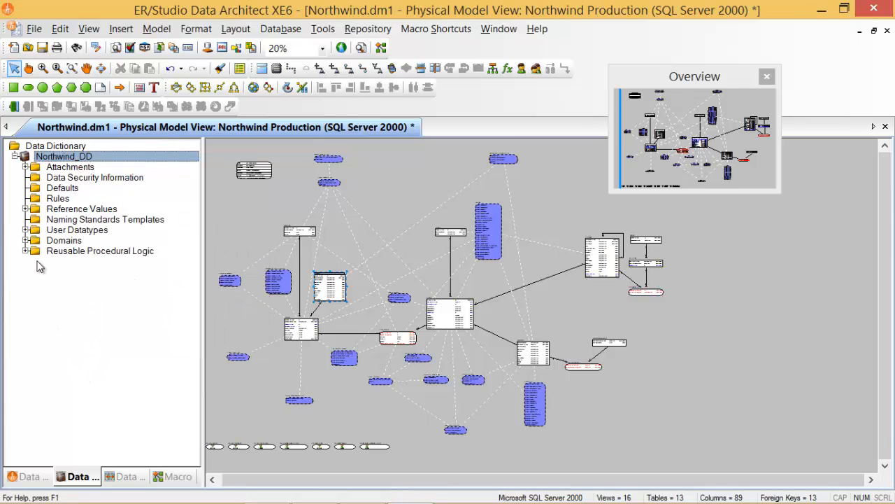
Expand Attachments with its Business Rule, General and Physical Model folders, and select Privacy Tags.
left_click(26, 168)
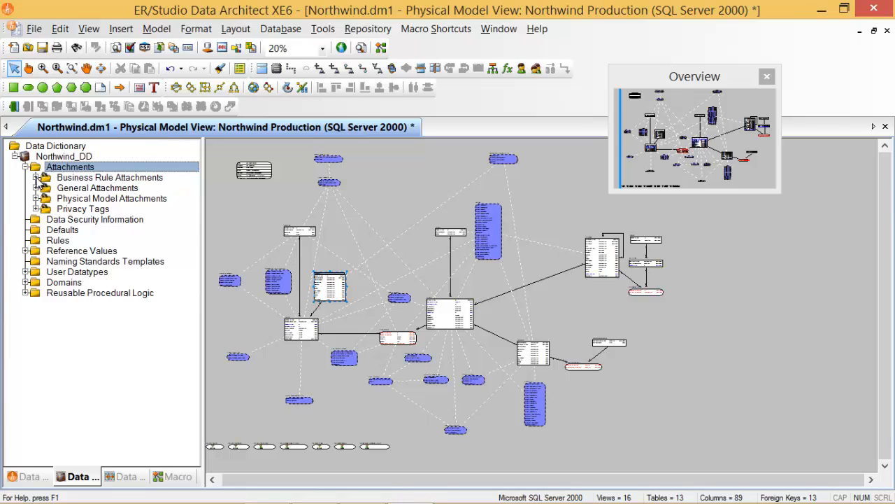
left_click(36, 177)
left_click(37, 199)
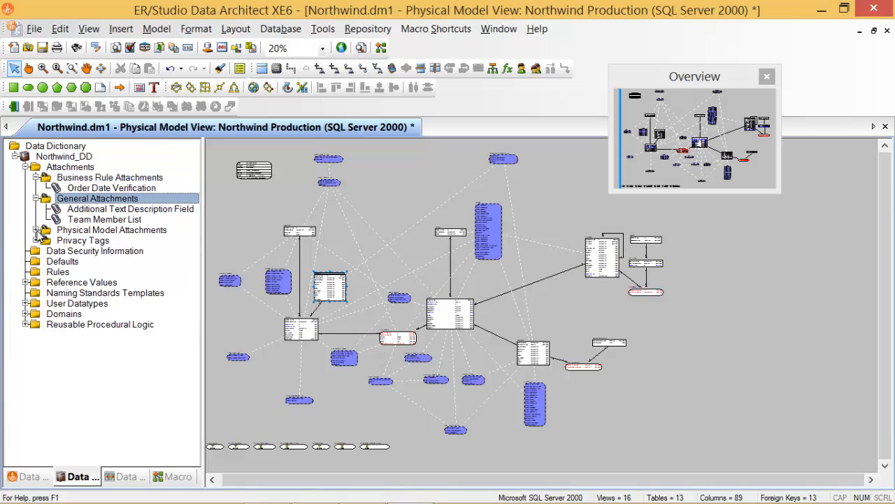
left_click(38, 231)
left_click(42, 250)
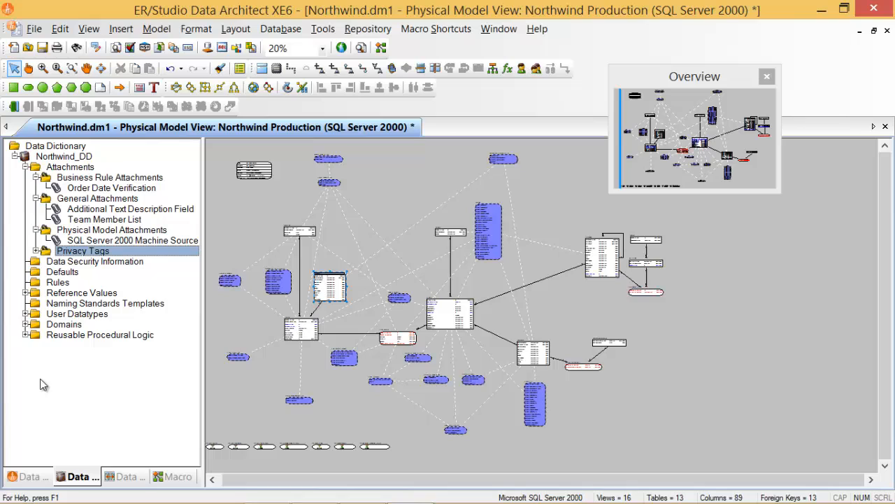
Expand Reference Values, User Datatypes and Domains, and look through the list of domains.
left_click(35, 293)
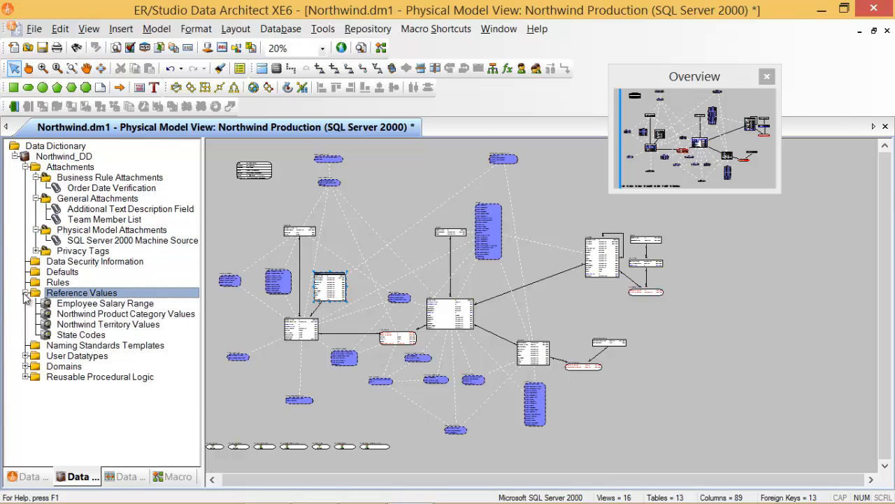
left_click(68, 337)
left_click(31, 357)
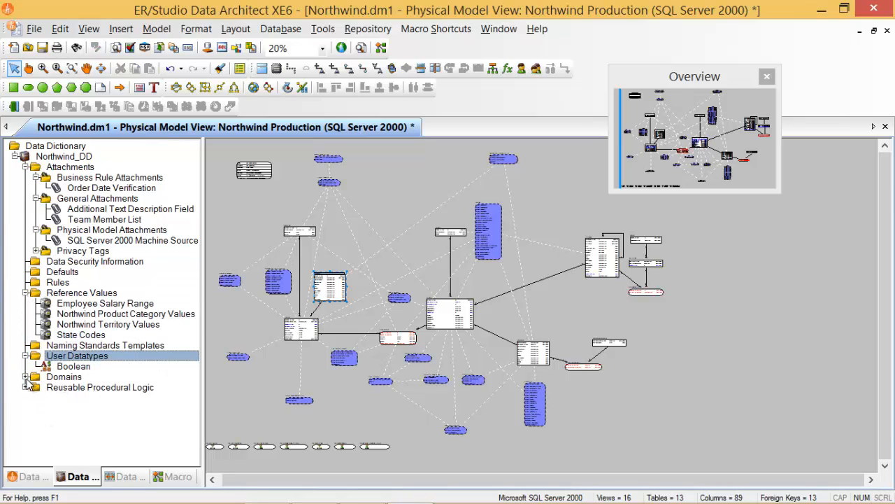
left_click(28, 379)
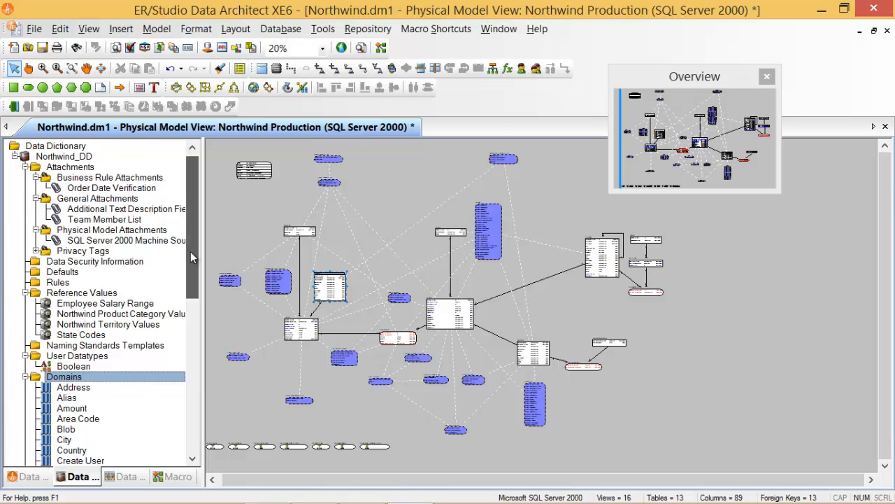
left_click_drag(192, 258, 198, 413)
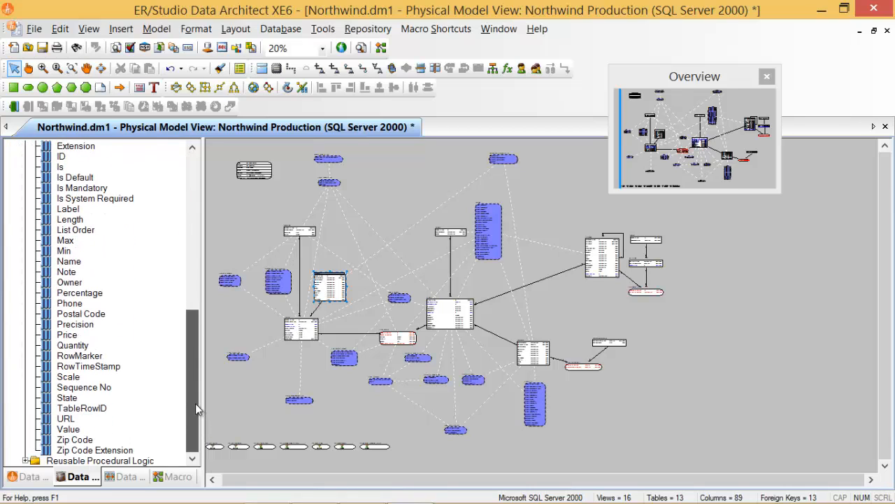
Expand Reusable Procedural Logic with its Reusable Triggers and Reusable Procedures folders, and return to the start of the dictionary tree.
left_click(32, 462)
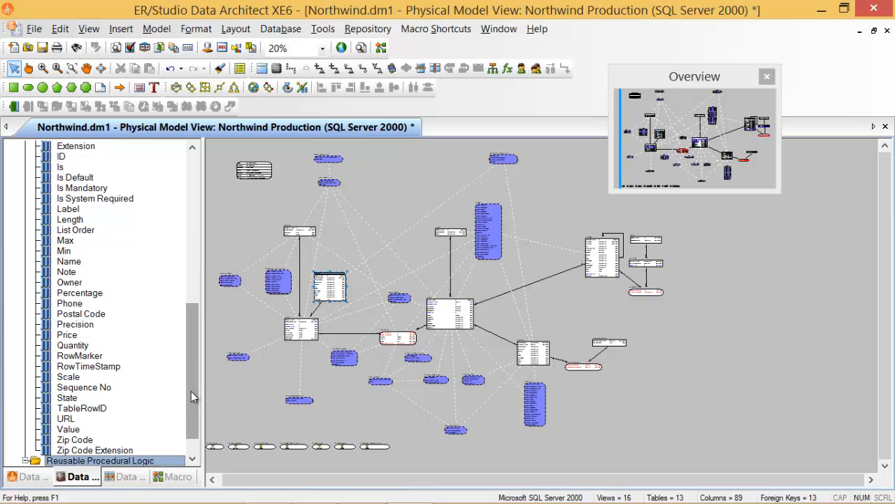
double_click(70, 459)
double_click(43, 440)
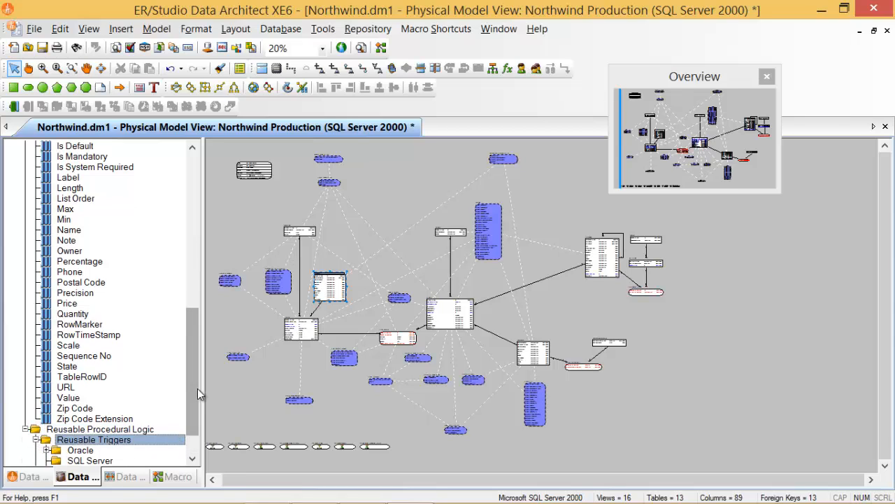
scroll(193, 388, "down", 1)
double_click(40, 452)
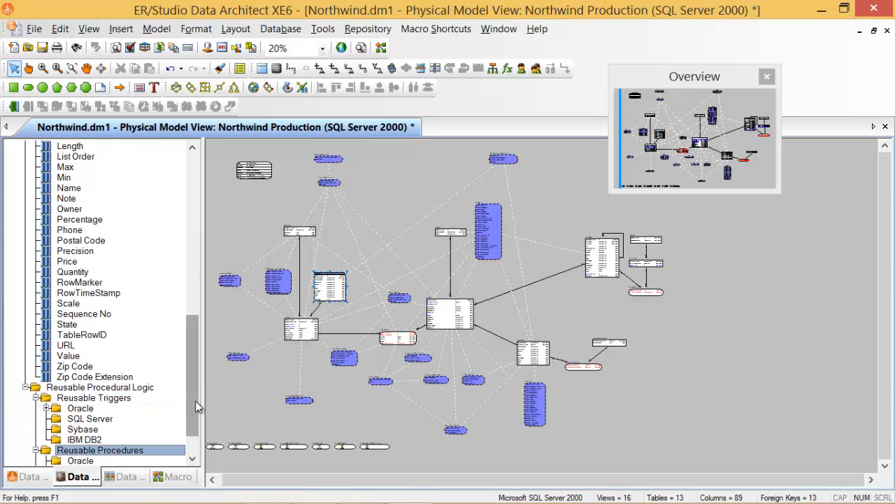
left_click_drag(196, 400, 193, 226)
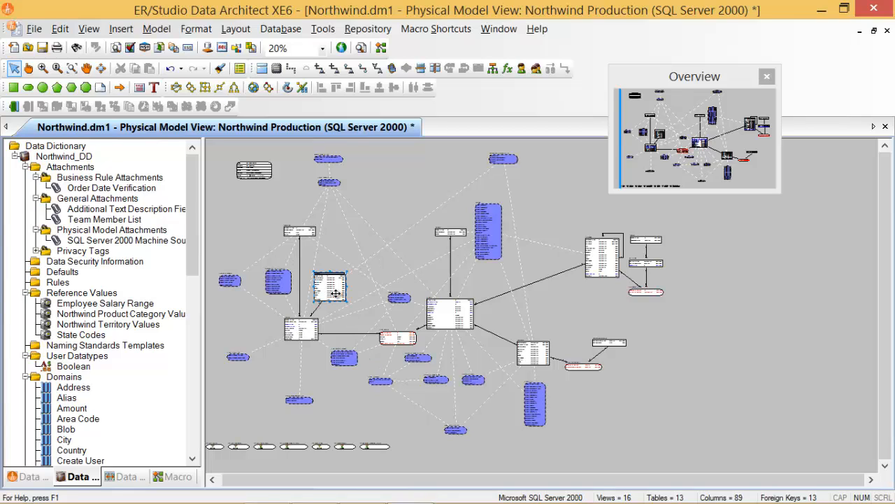
Deselect the table in the diagram, and collapse and reopen Northwind_DD to show only its main folders.
left_click(355, 247)
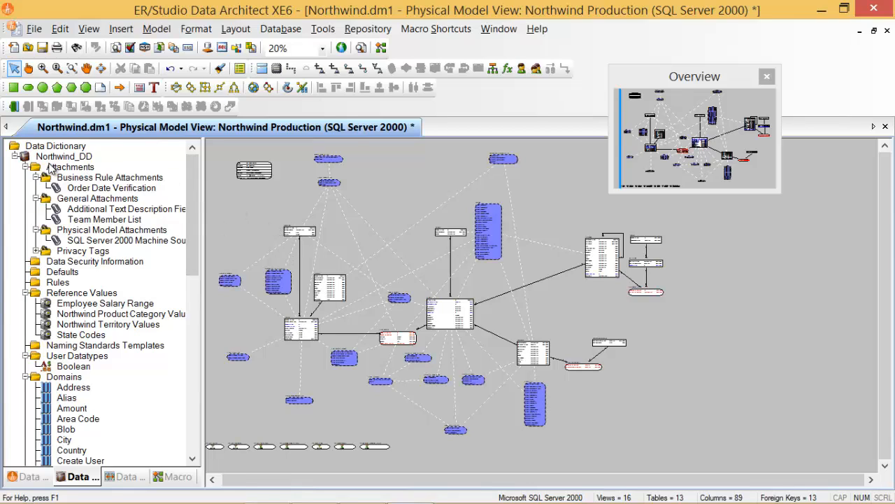
left_click(15, 157)
left_click(15, 156)
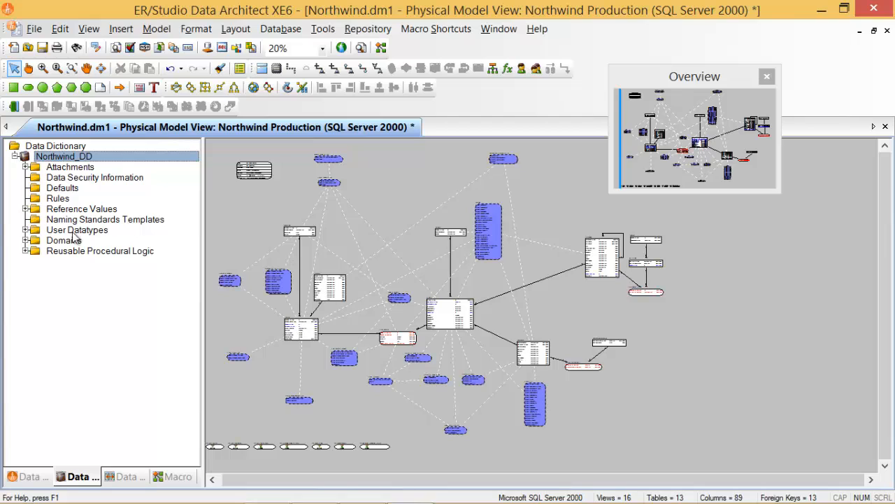
Expand Attachments, Reference Values and Domains, and view the commands available for the Create User domain.
left_click(26, 169)
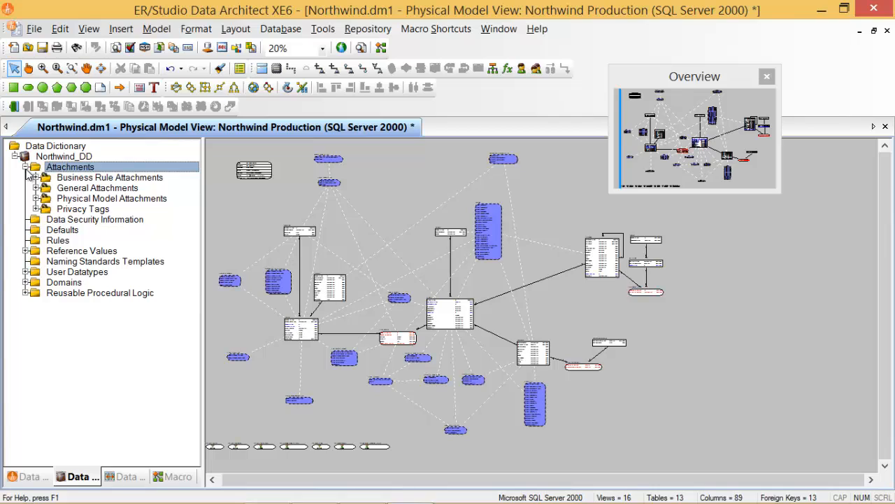
left_click(26, 252)
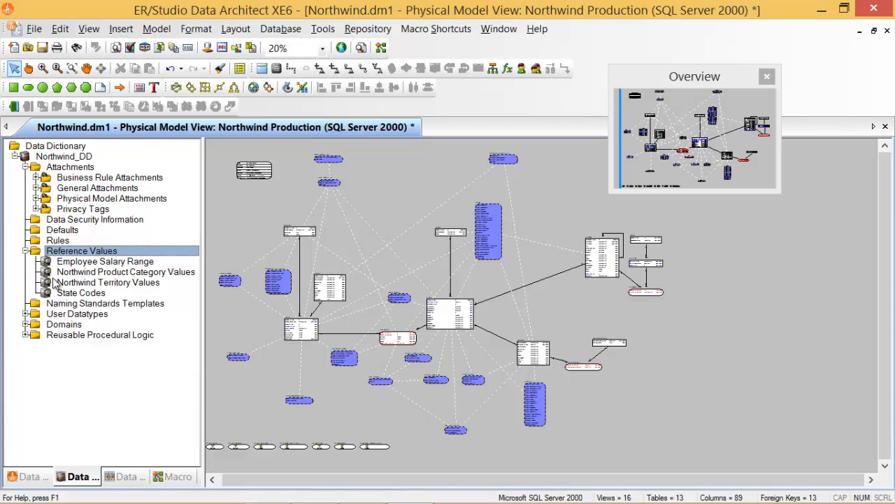
left_click(28, 325)
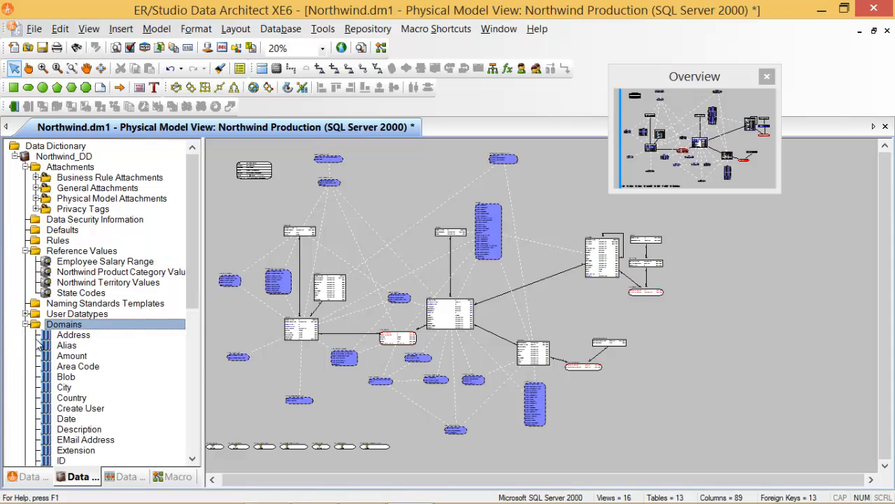
left_click_drag(190, 285, 198, 336)
left_click(68, 293)
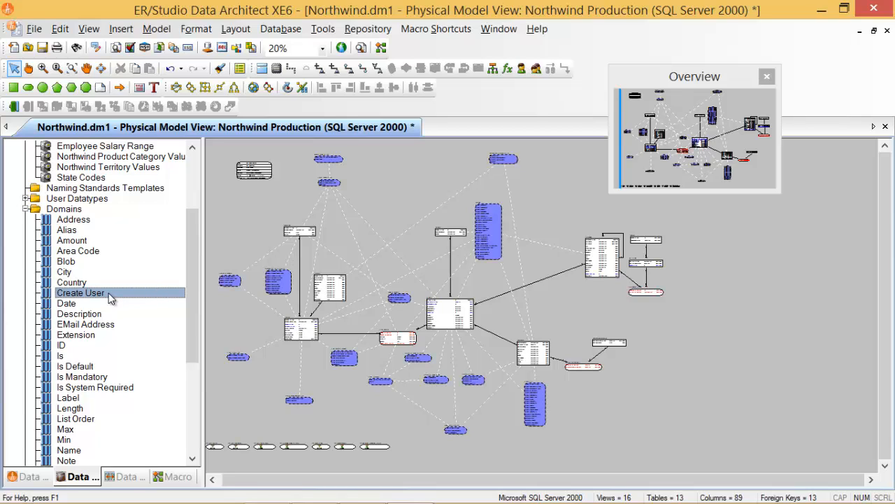
right_click(110, 294)
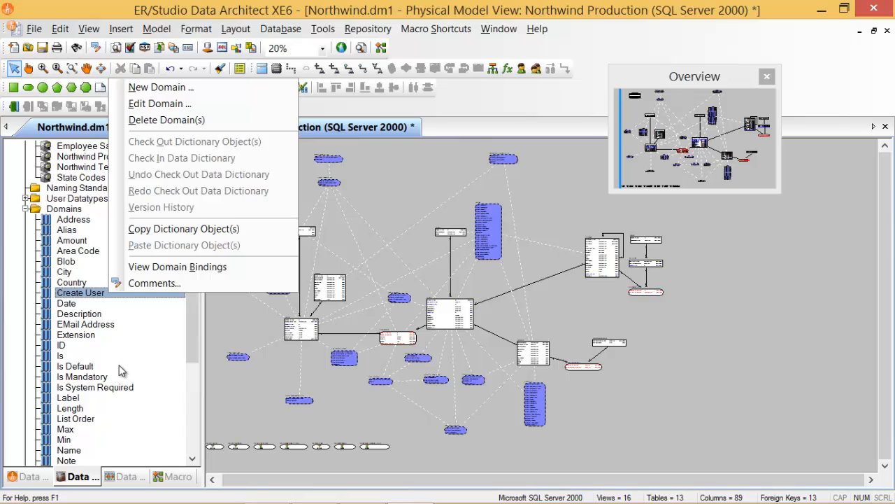
Examine the Import Data Dictionary options for source, target and duplicate names, and cancel without importing.
left_click(35, 32)
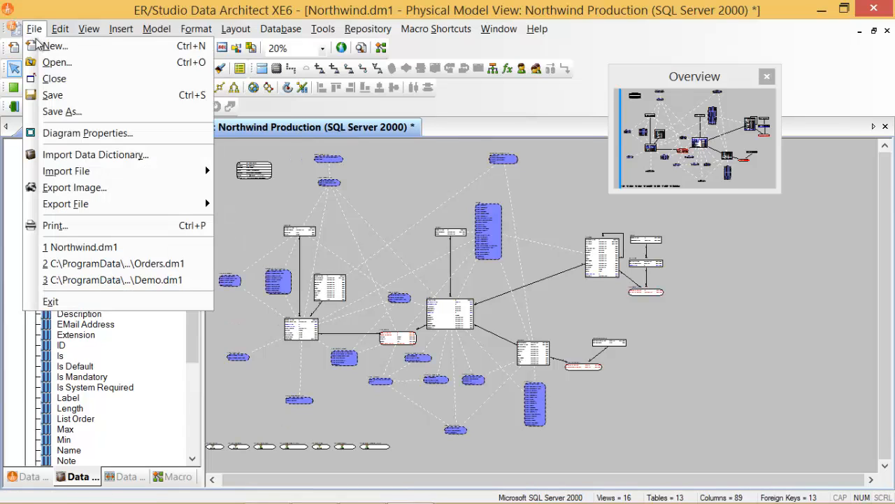
left_click(128, 154)
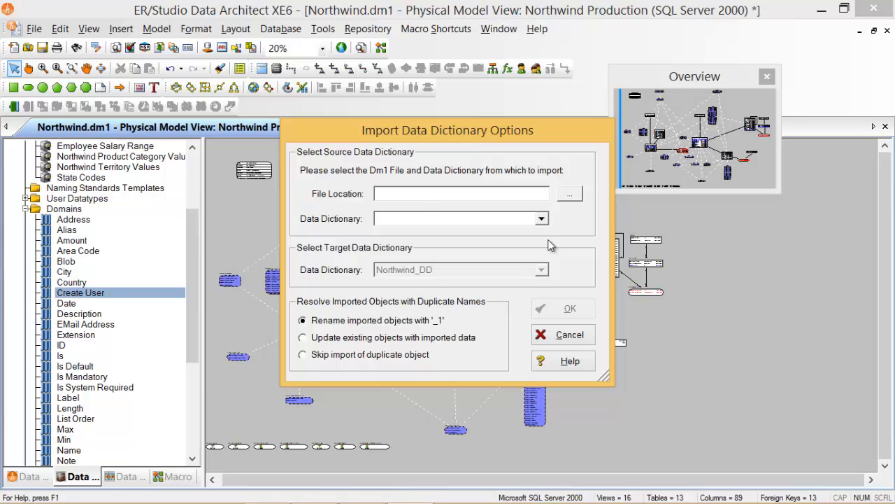
left_click(570, 335)
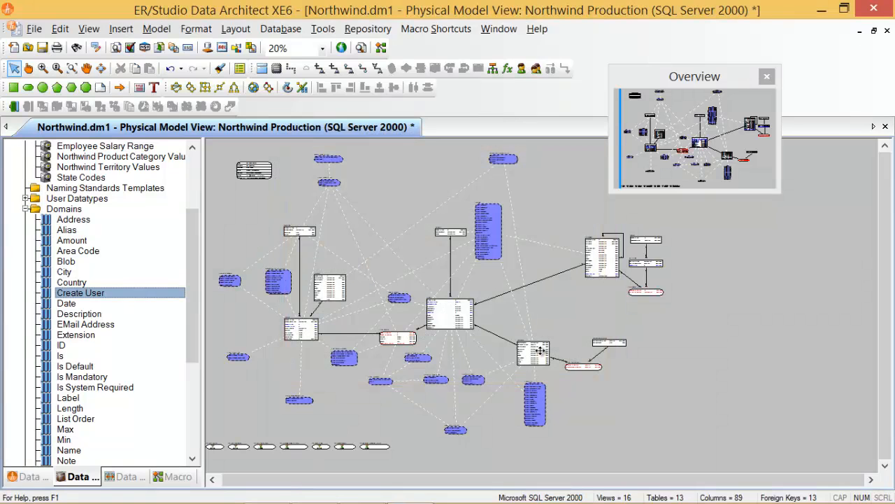